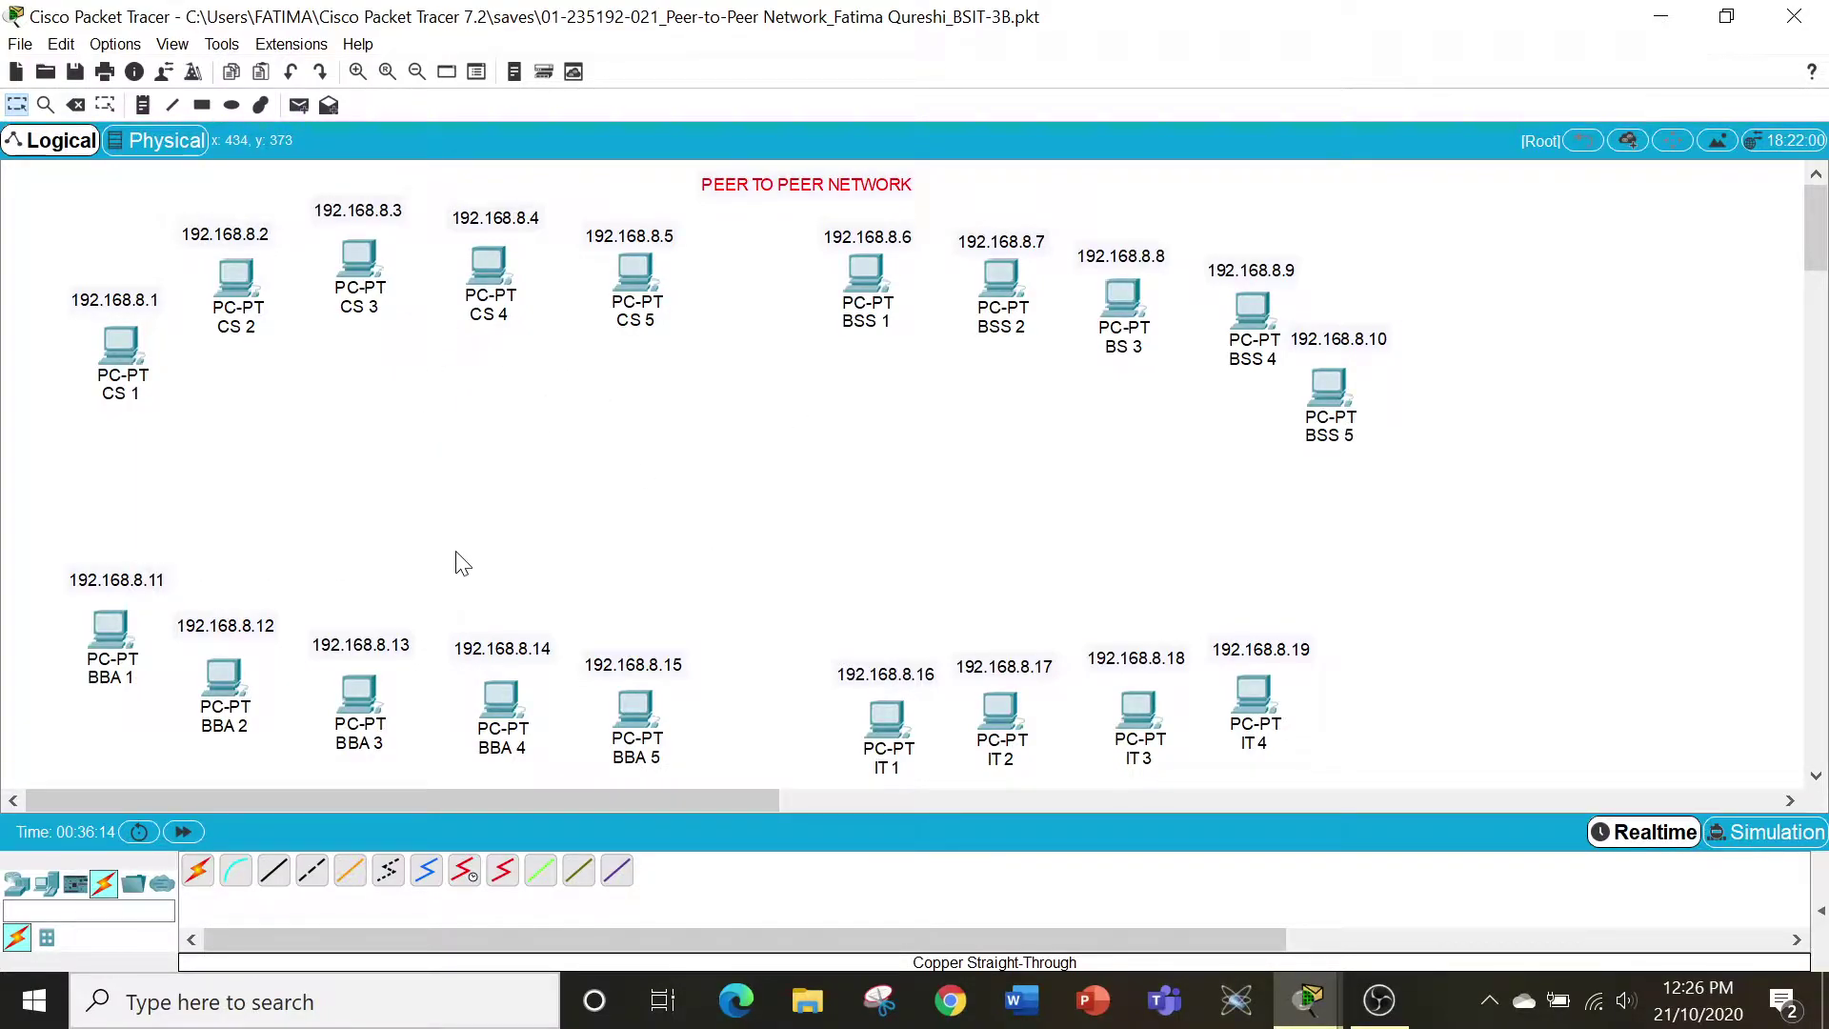
# Draw unfilled black ellipses around the CS, BBA and IT groups of computers.
pyautogui.click(230, 107)
pyautogui.moveTo(35, 200); pyautogui.dragTo(708, 473)
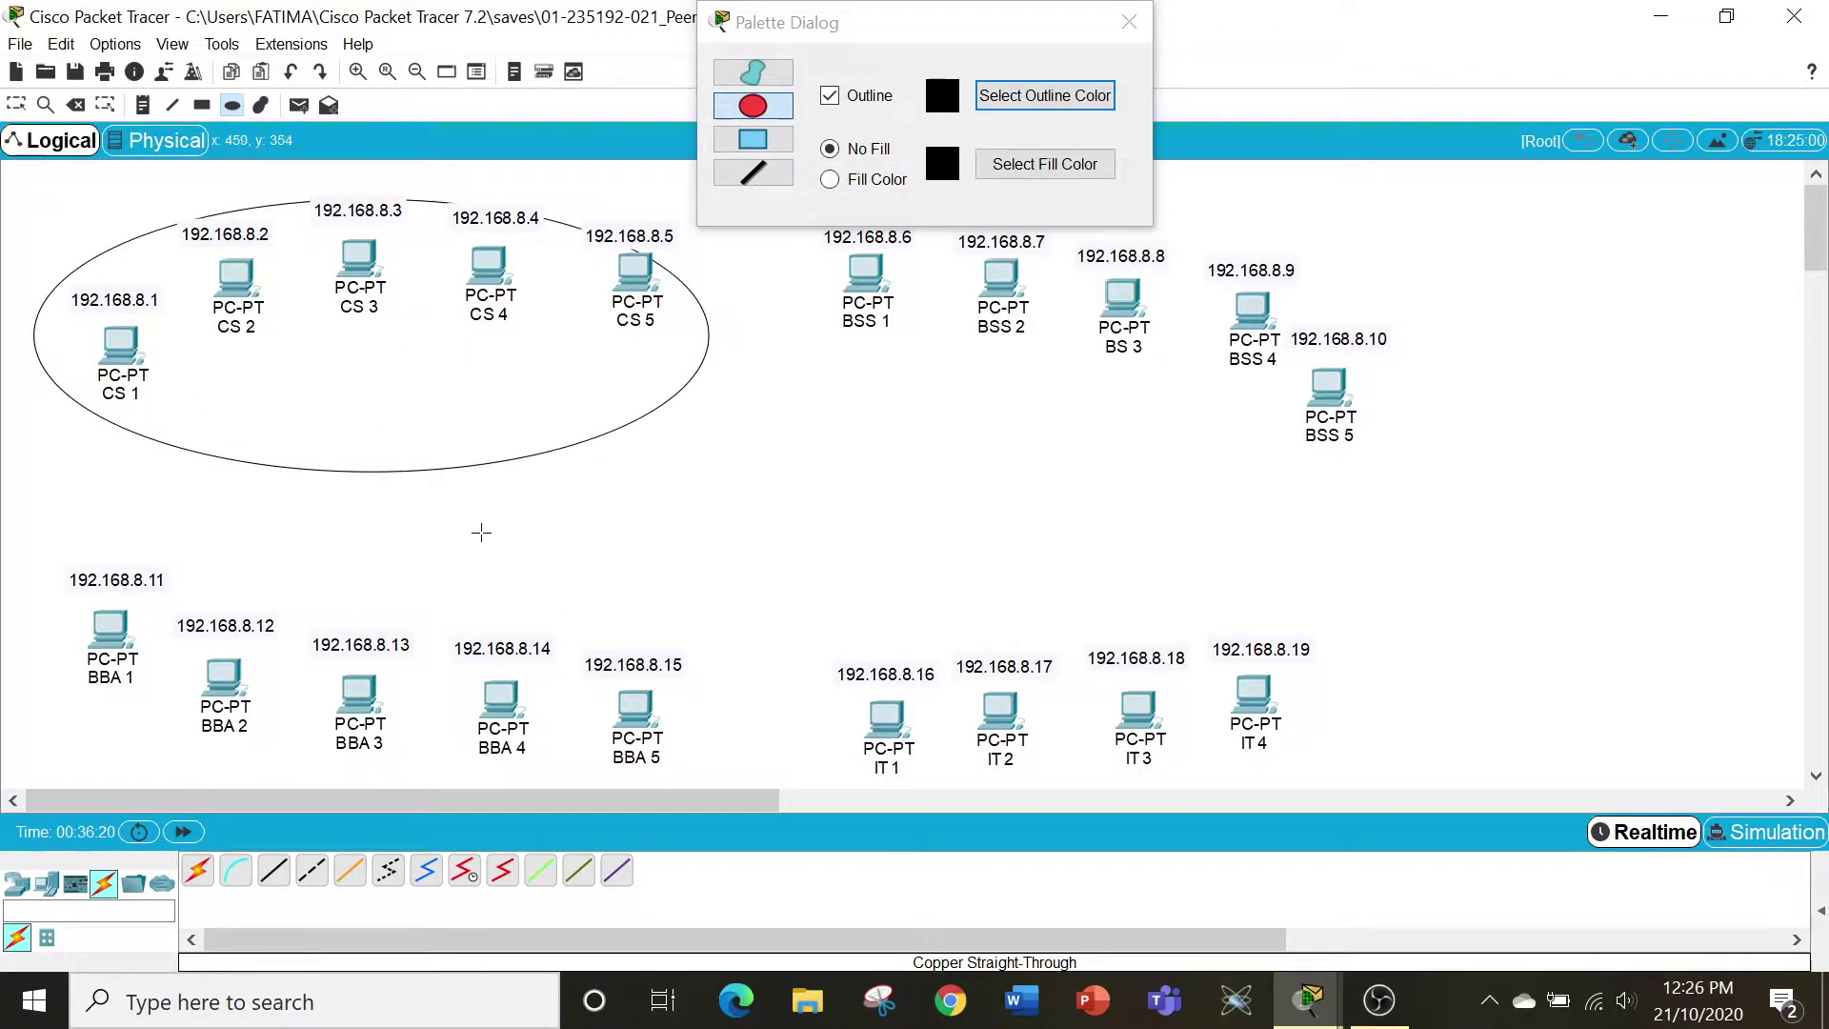
pyautogui.moveTo(29, 588); pyautogui.dragTo(874, 831)
pyautogui.moveTo(798, 636); pyautogui.dragTo(1450, 787)
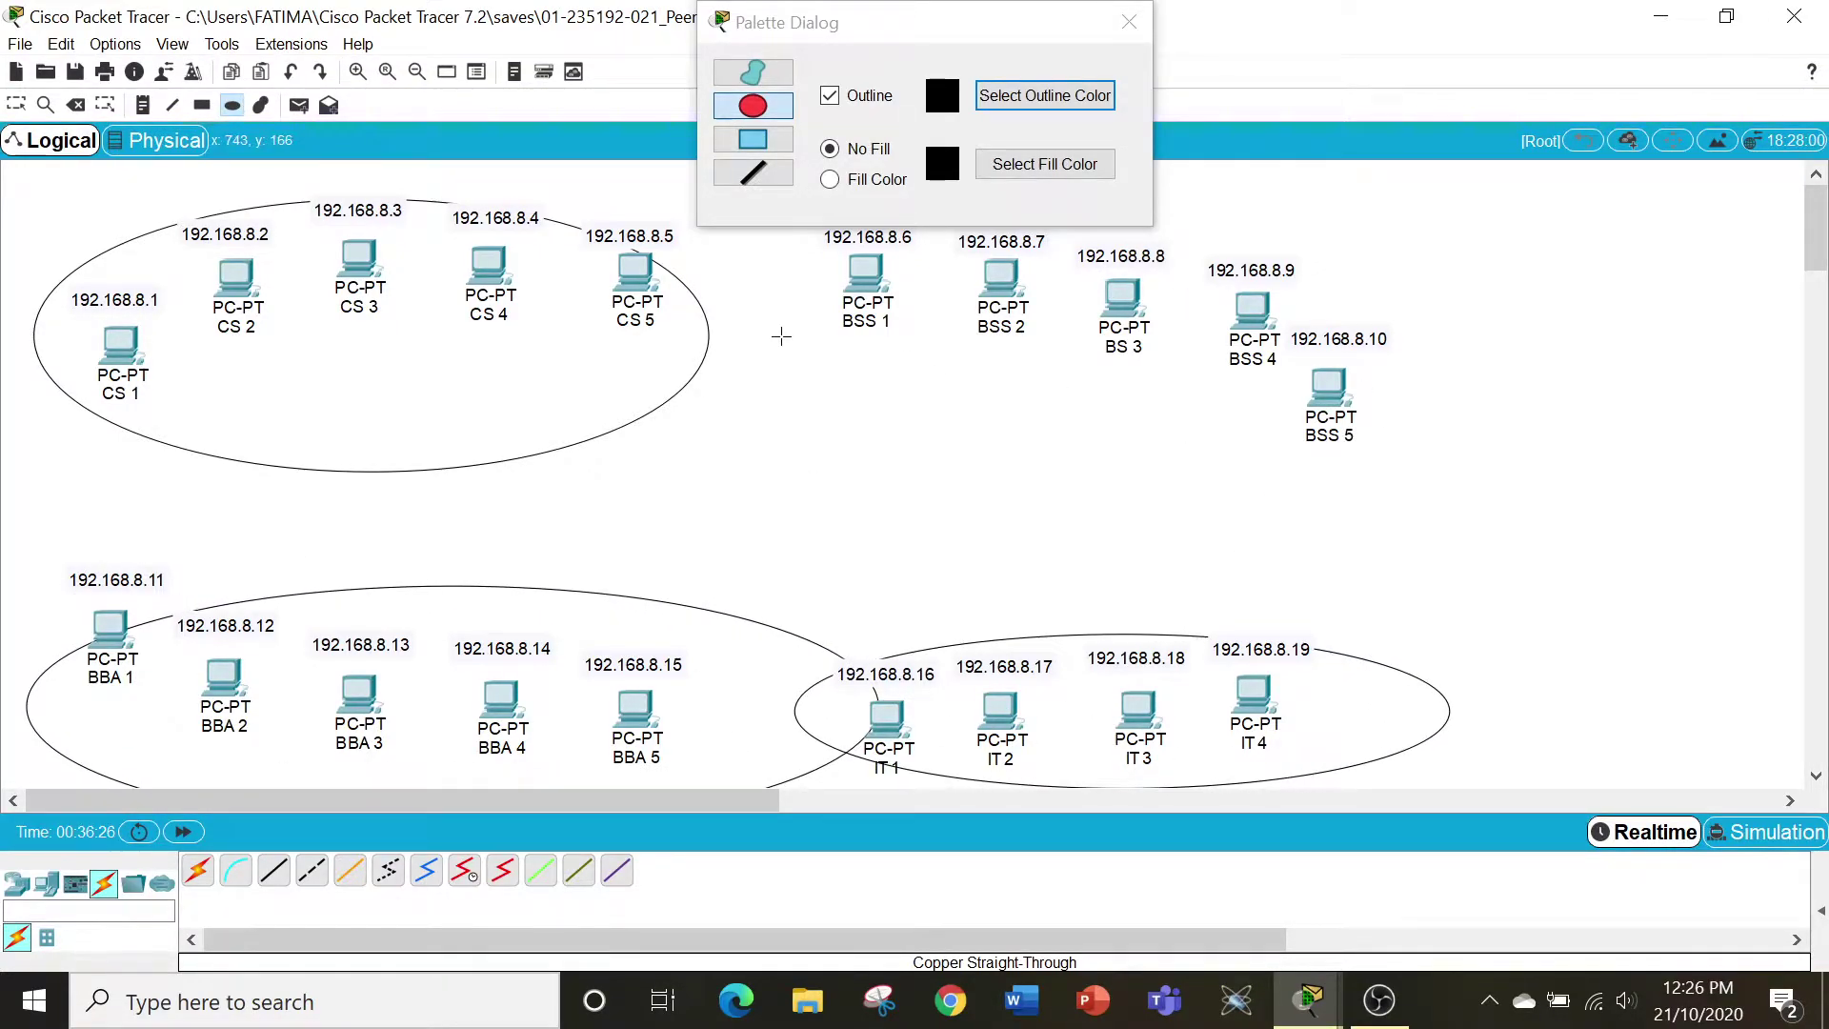
pyautogui.click(1129, 21)
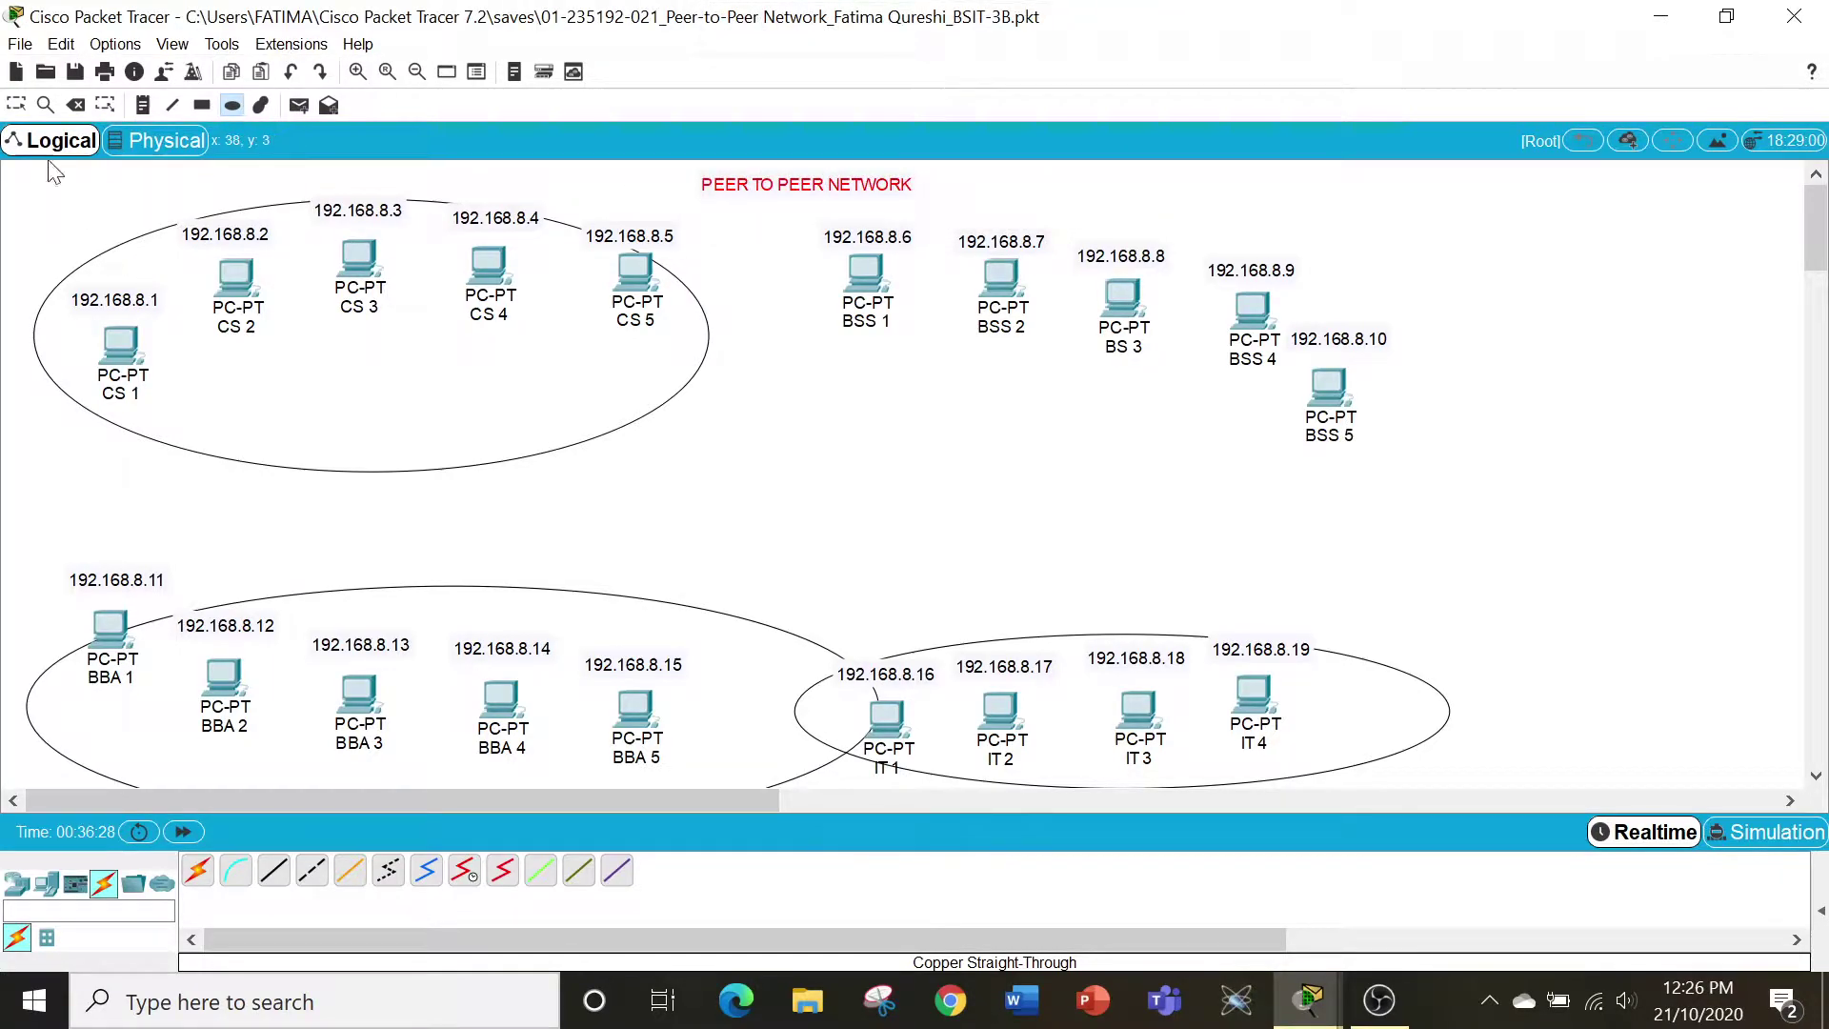
pyautogui.press('Escape')
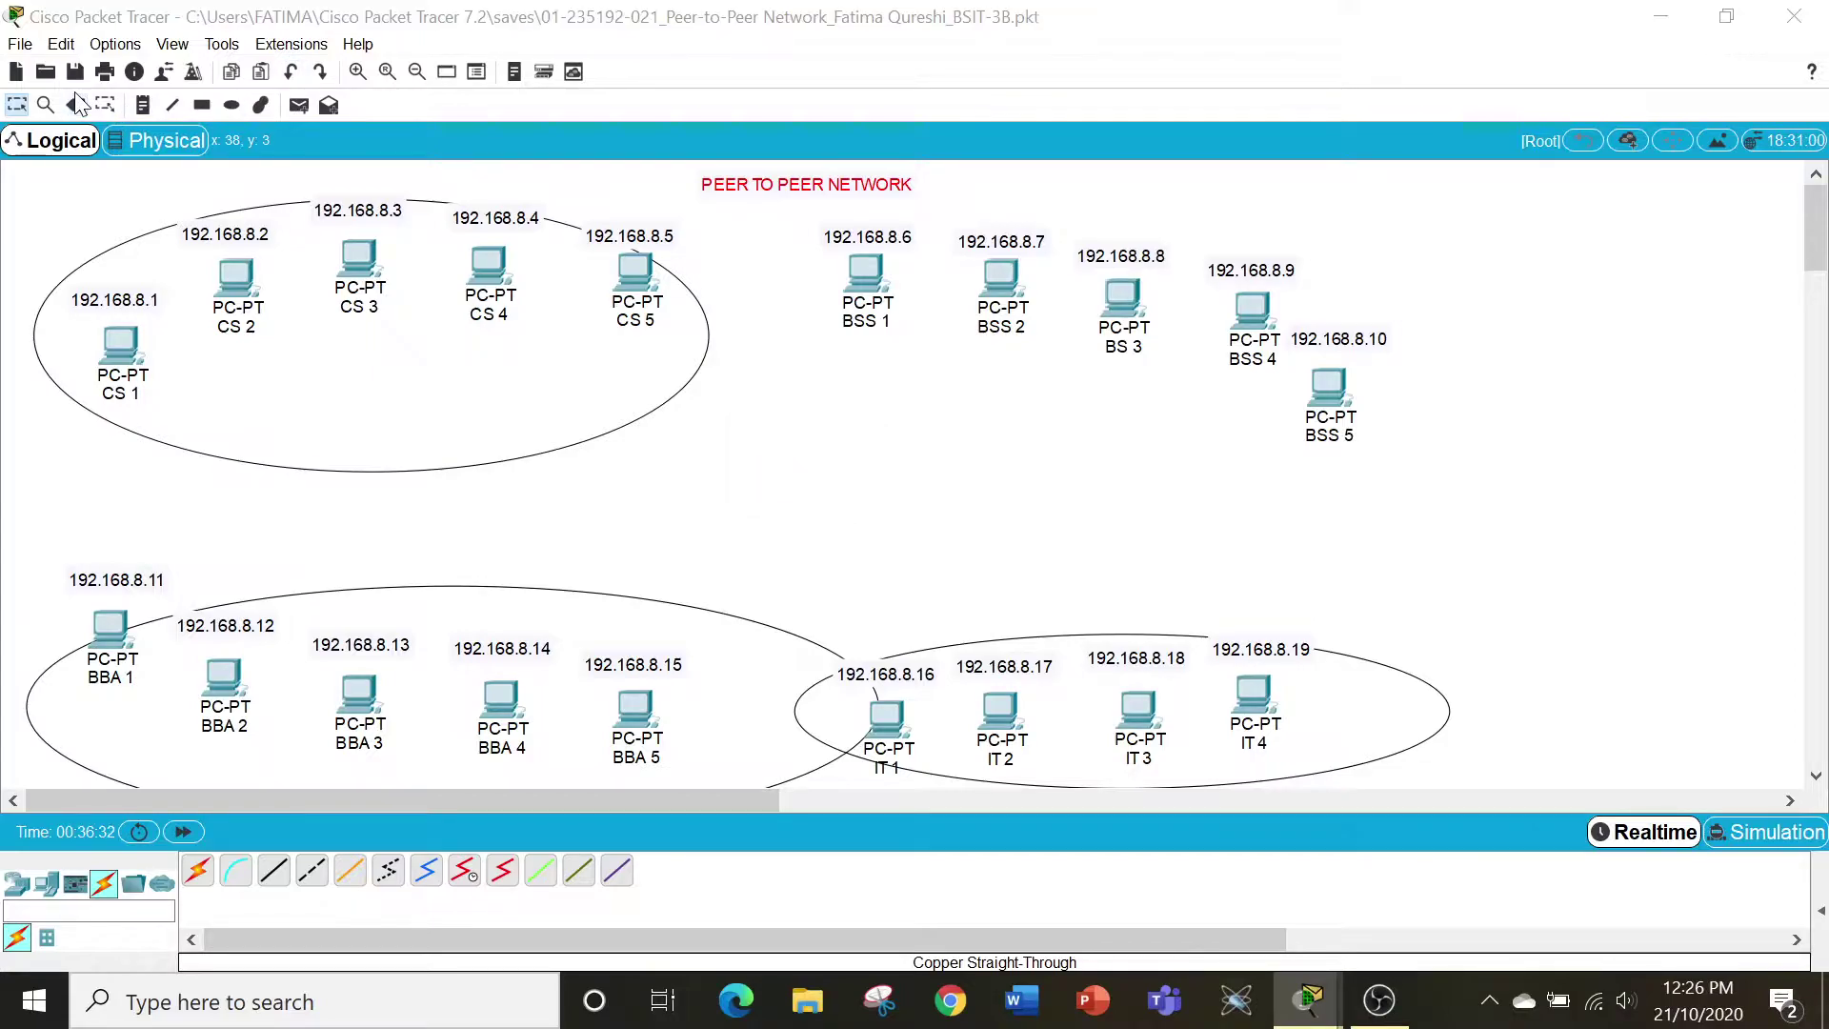
# Delete the three ellipses around the CS, BBA and IT groups, keeping the title note.
pyautogui.click(76, 105)
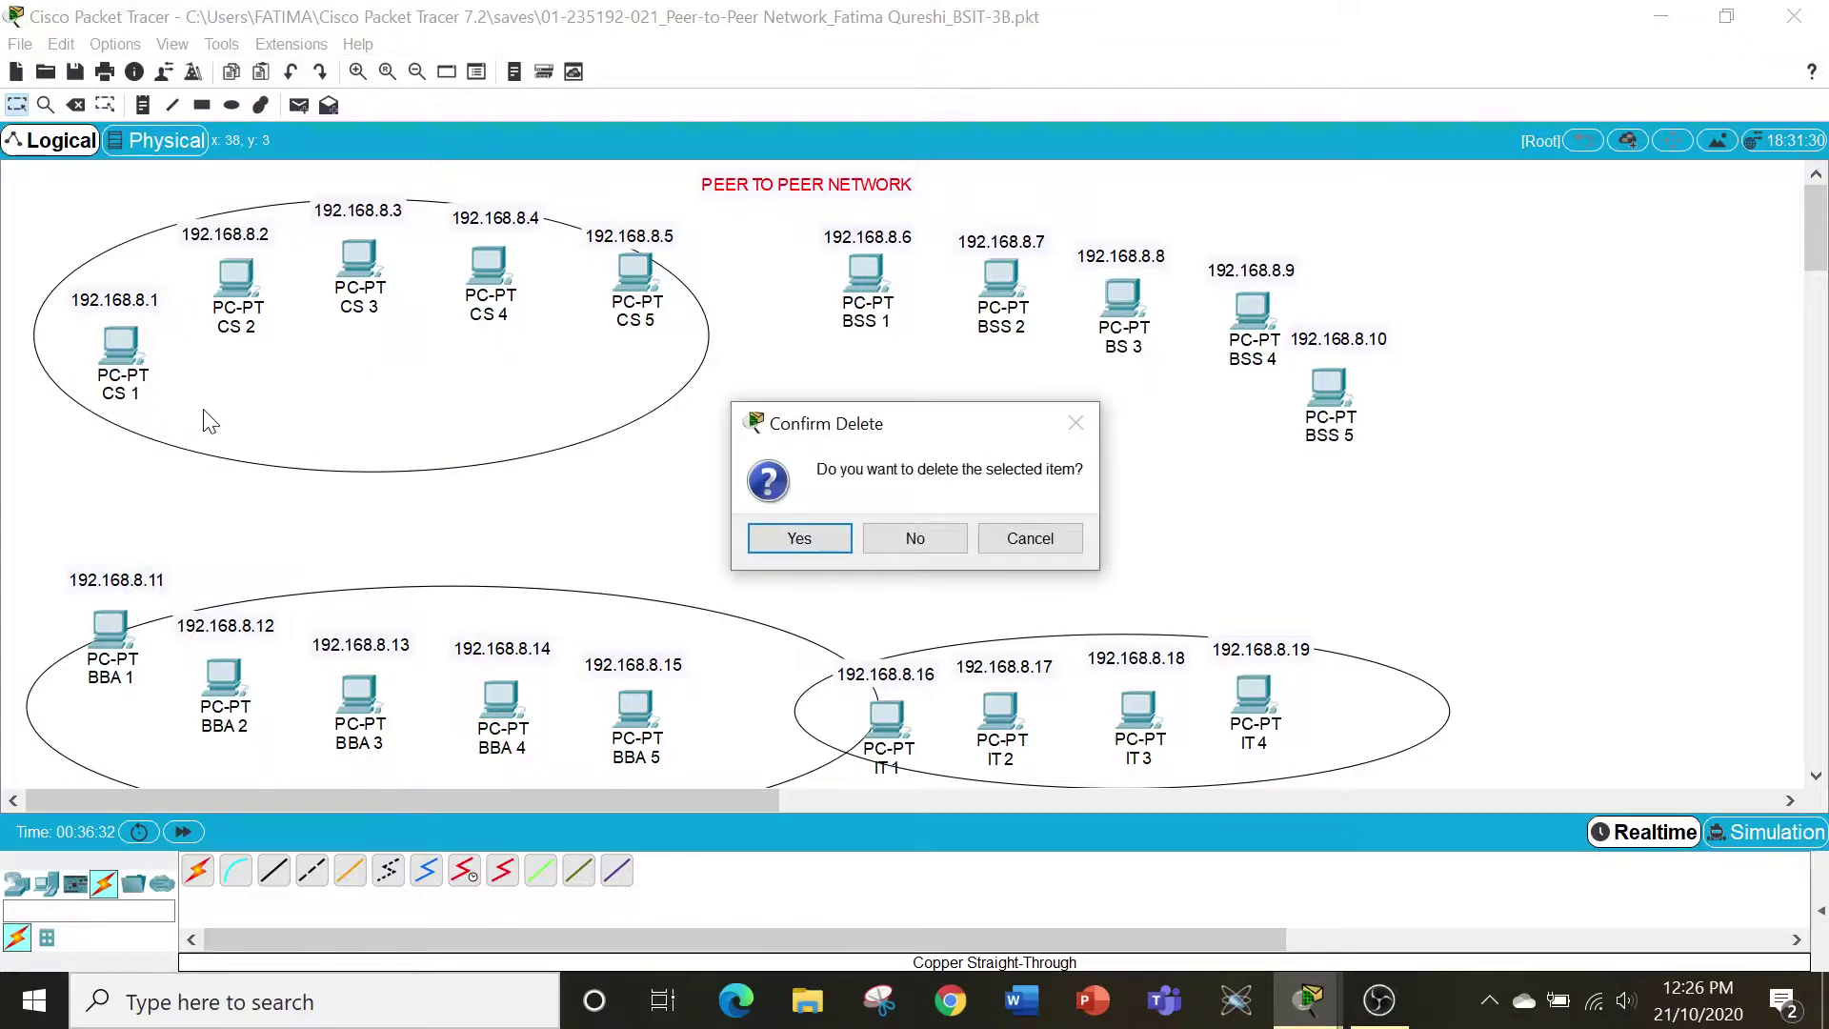
pyautogui.click(891, 541)
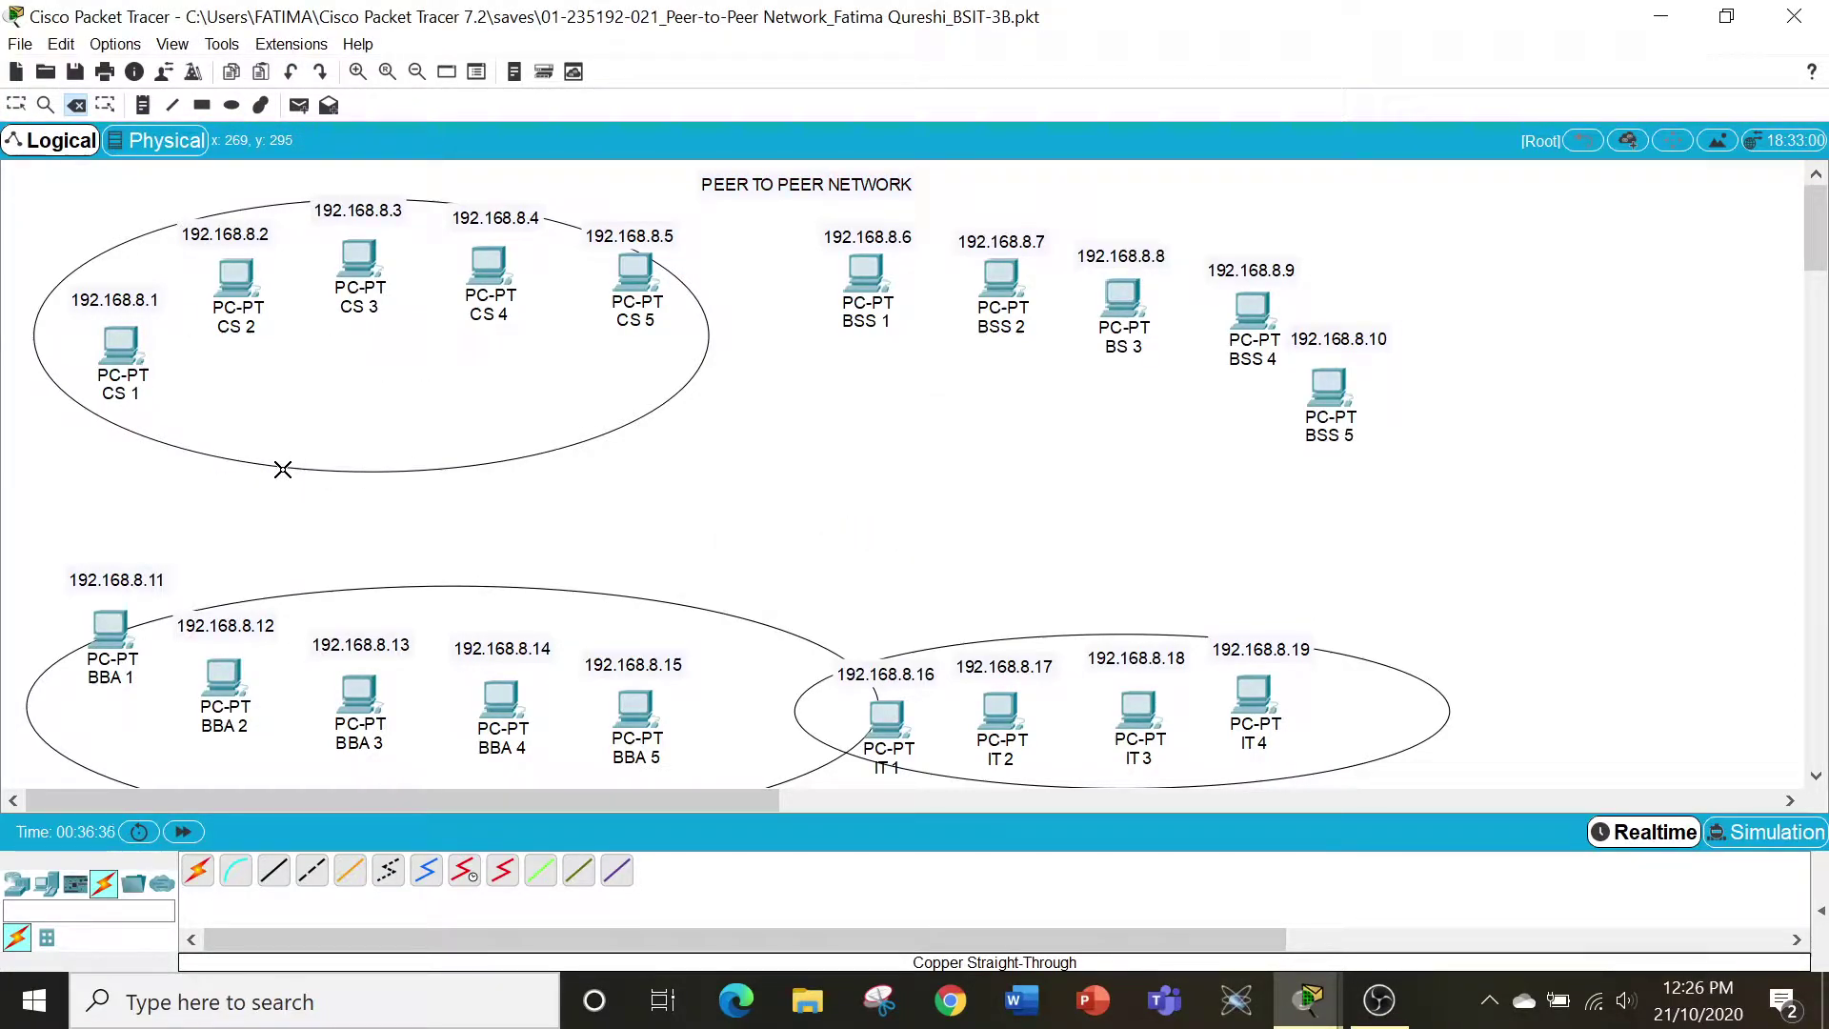
pyautogui.click(317, 469)
pyautogui.click(373, 587)
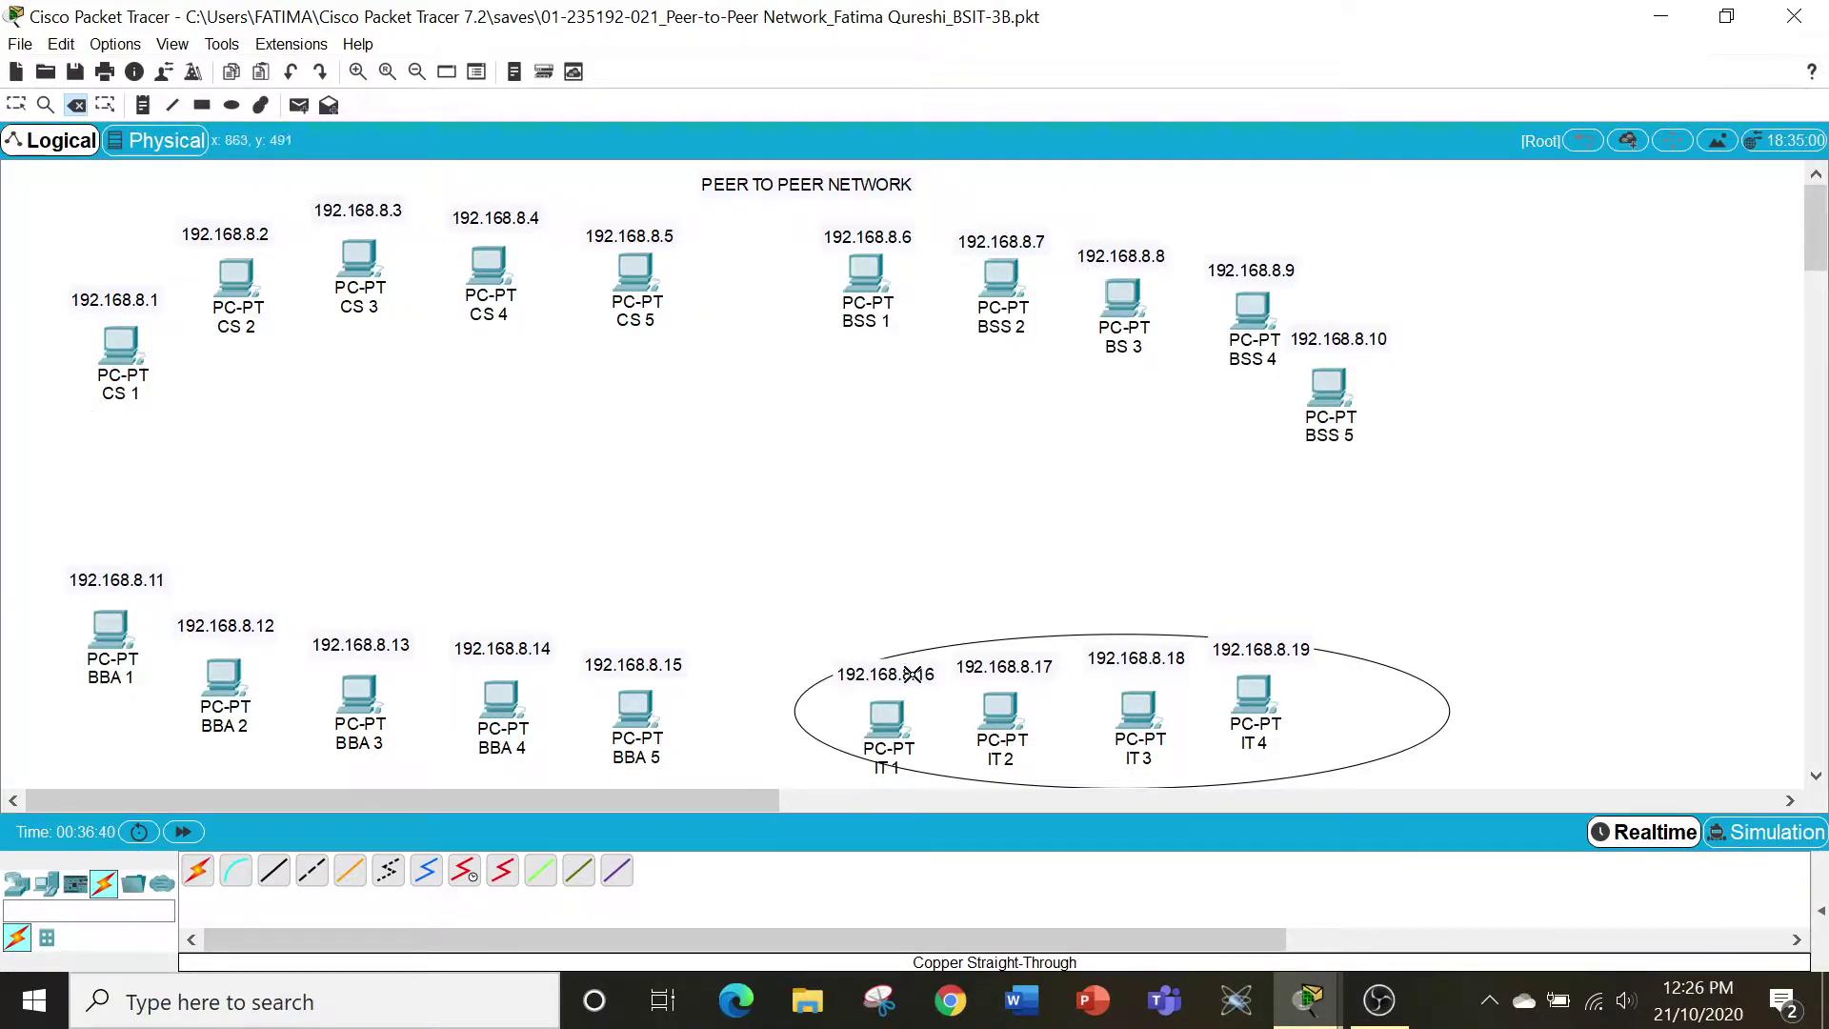
pyautogui.click(1003, 641)
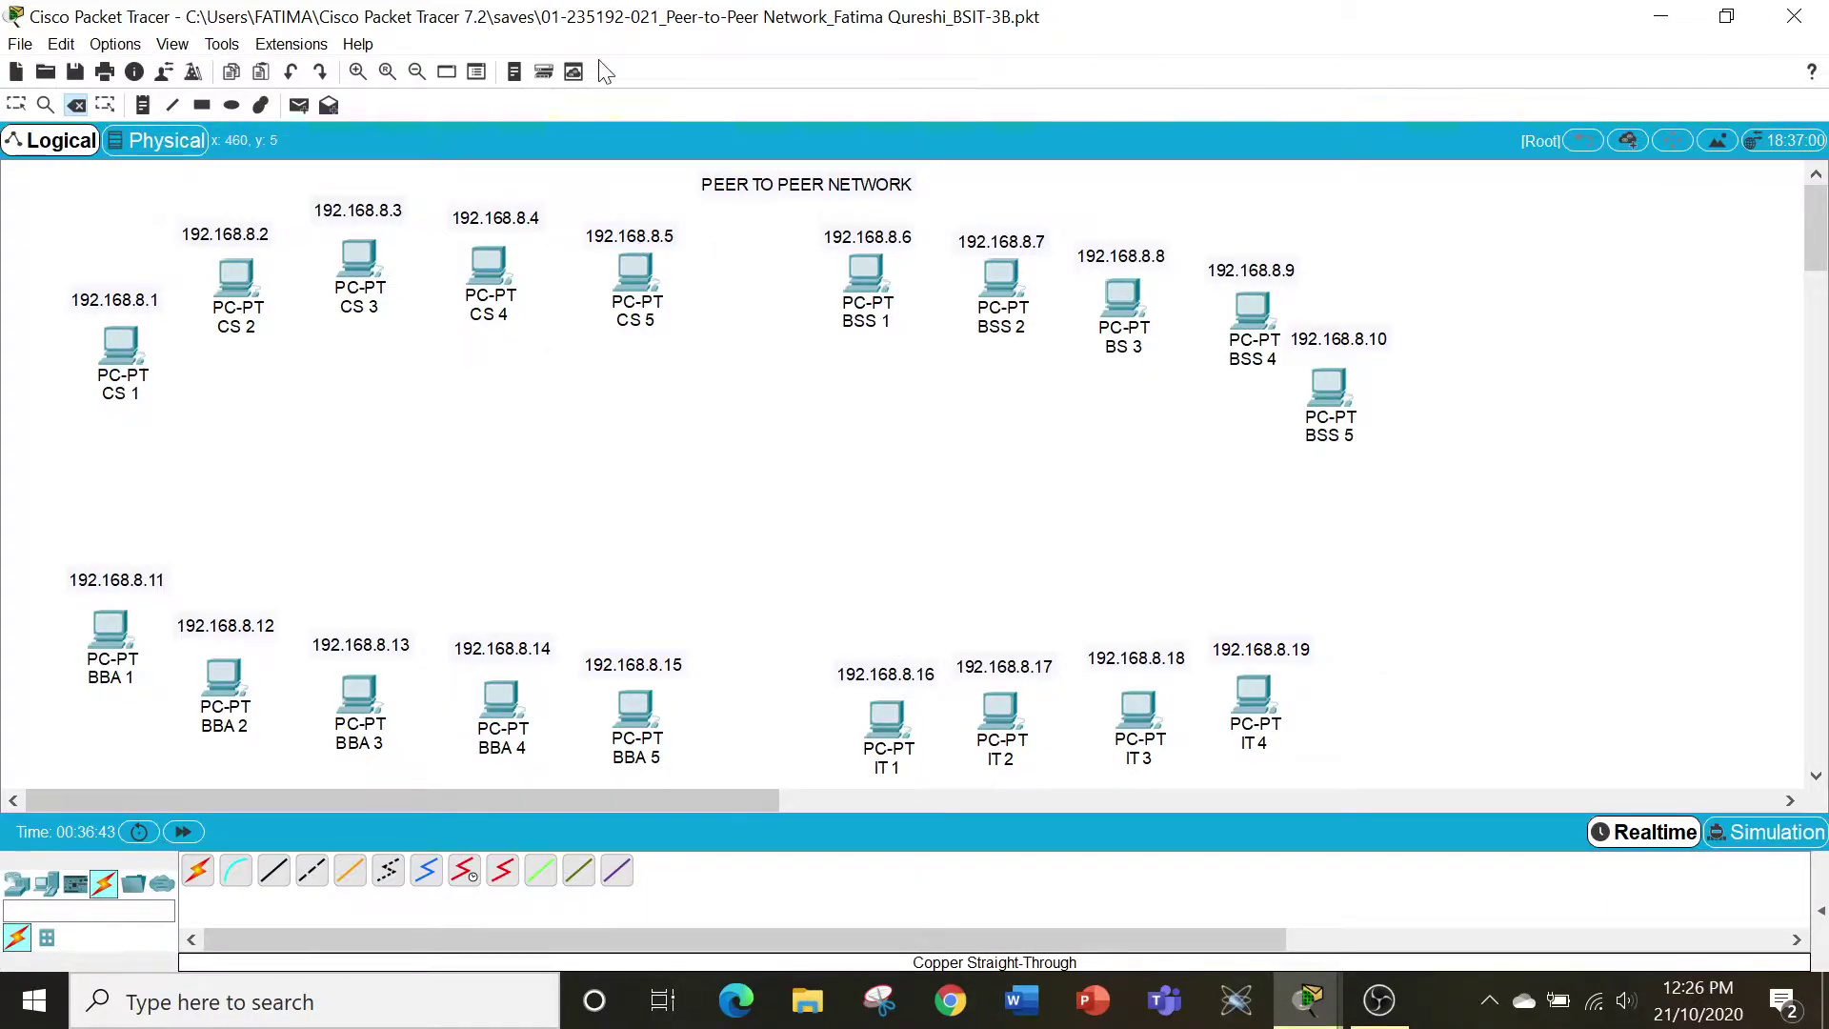
pyautogui.press('Escape')
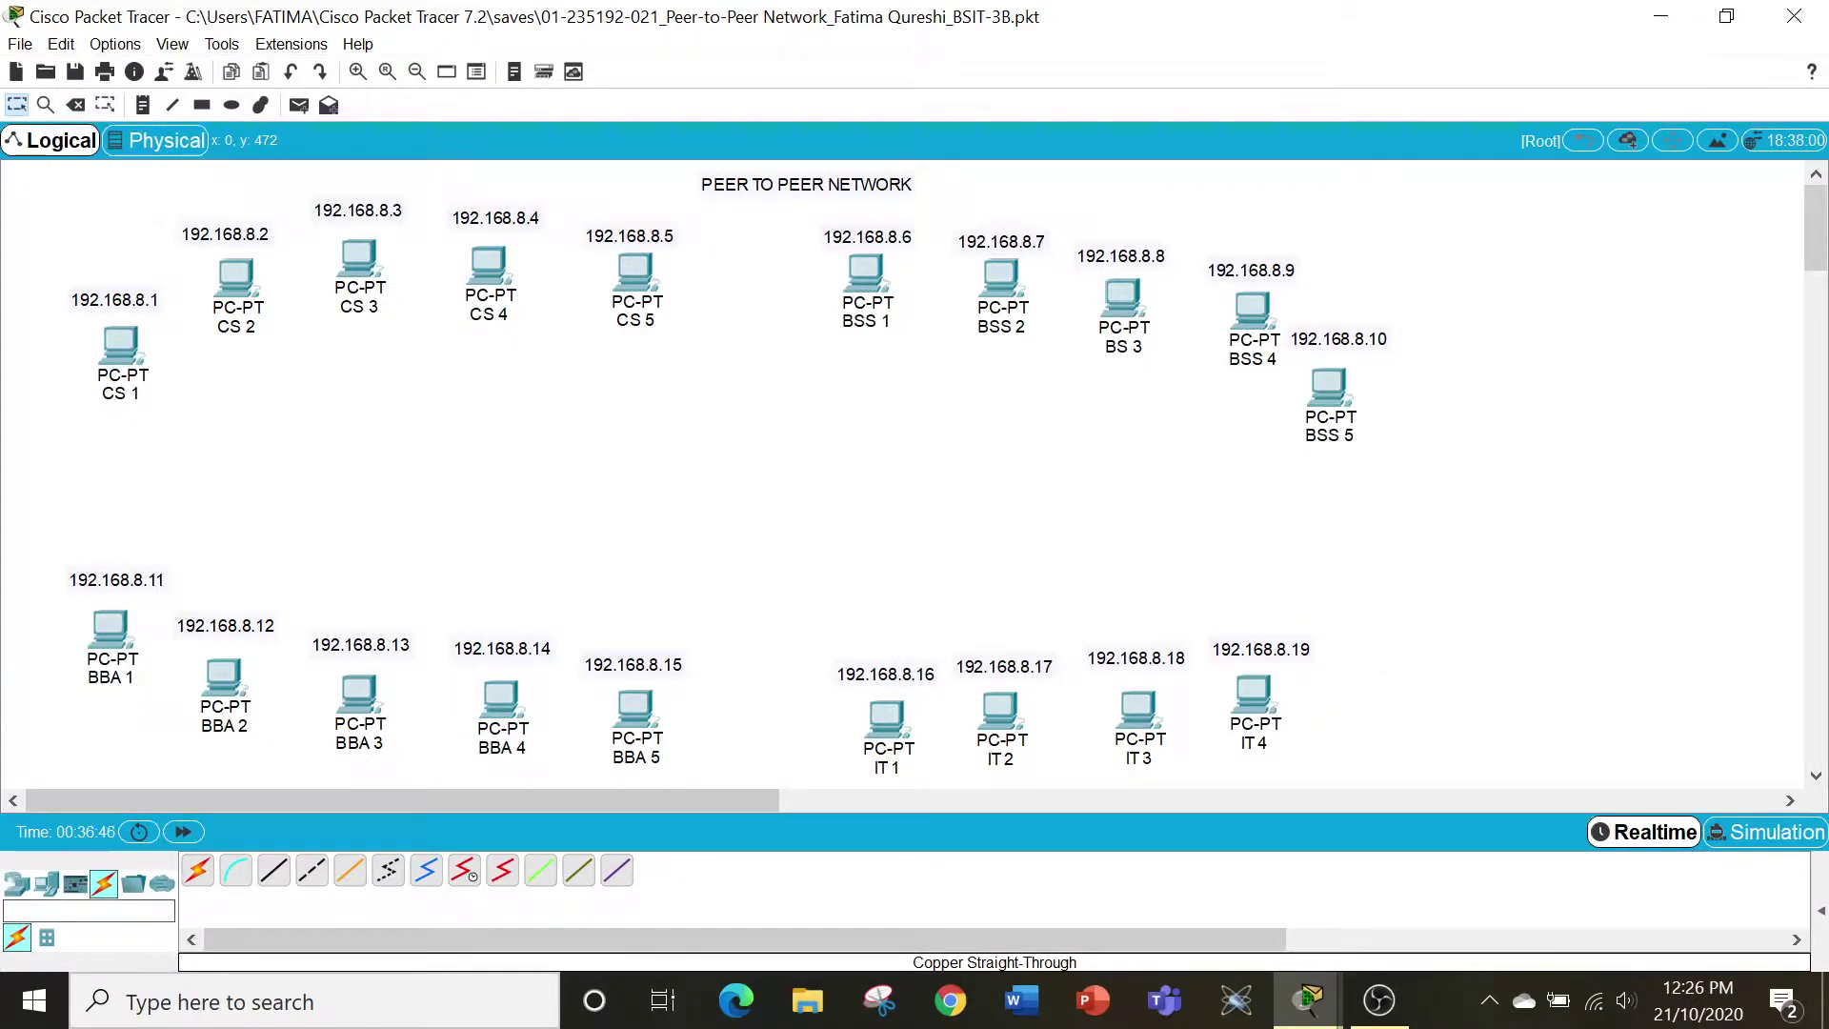
# Add a PC end device to the workspace just to the right of IT 4.
pyautogui.click(47, 890)
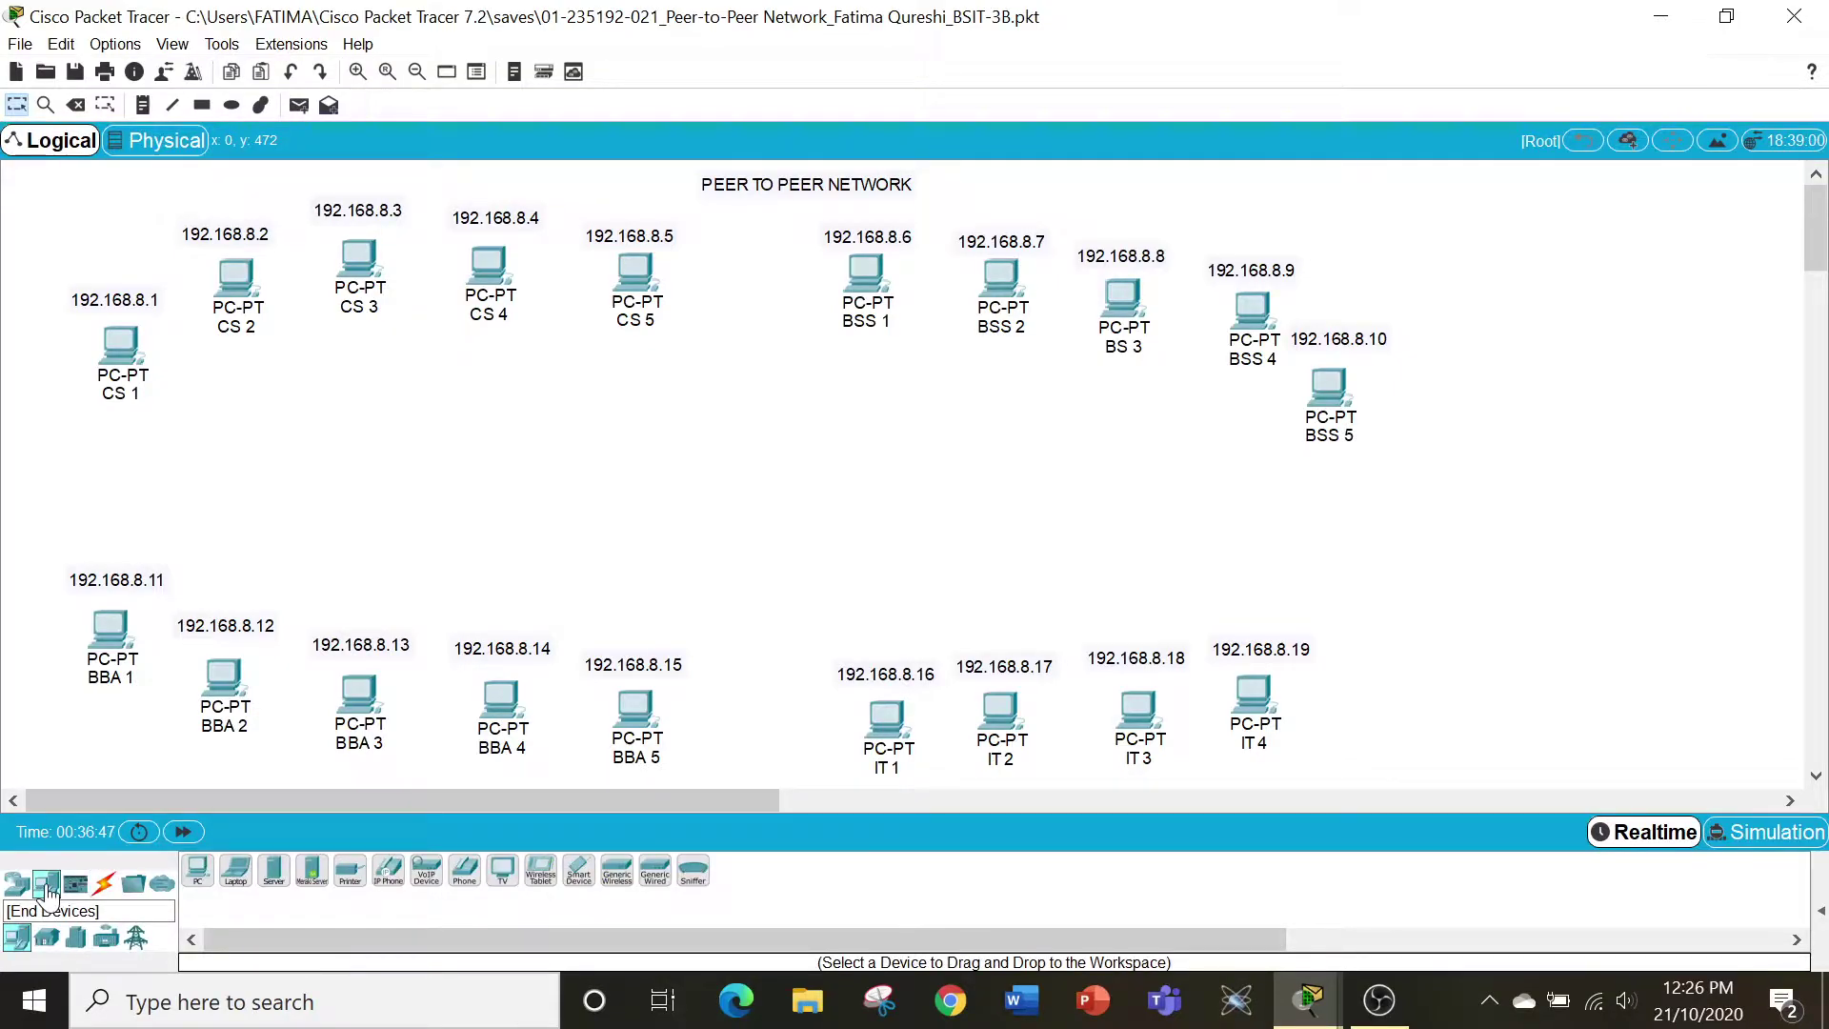
pyautogui.click(203, 876)
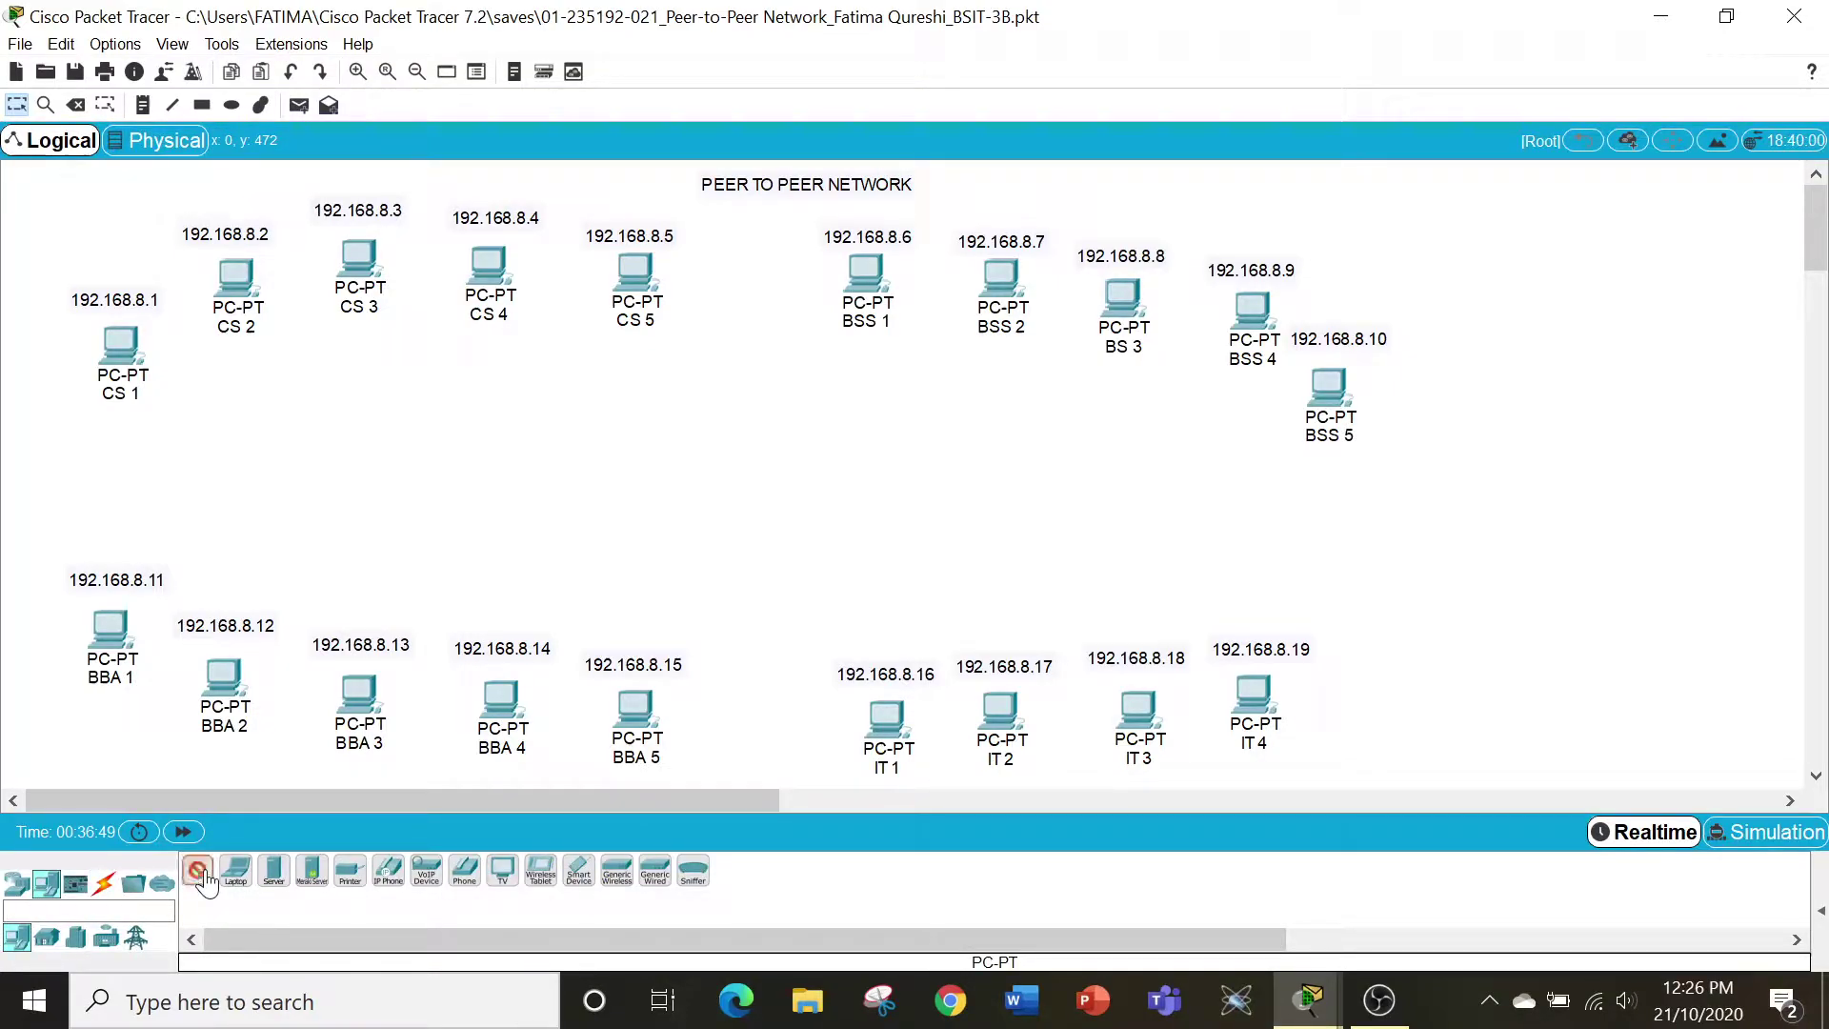
pyautogui.click(1386, 641)
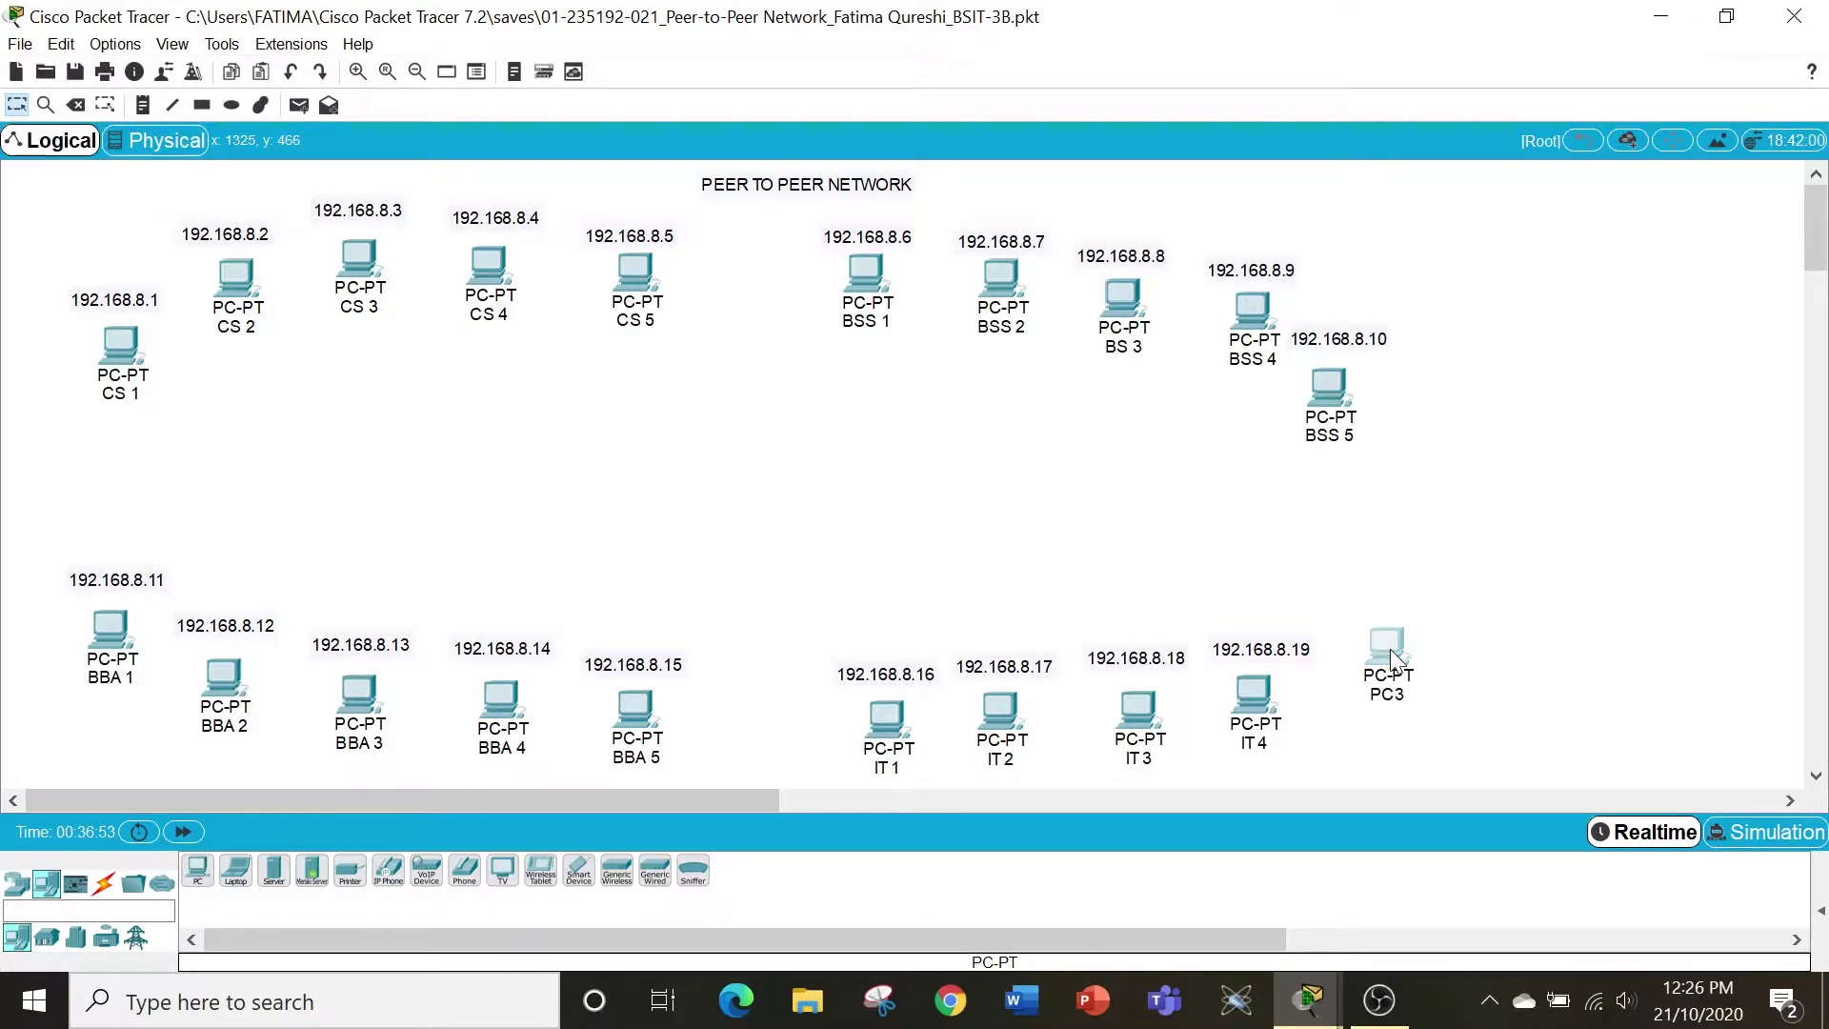
pyautogui.moveTo(1393, 657); pyautogui.dragTo(1384, 673)
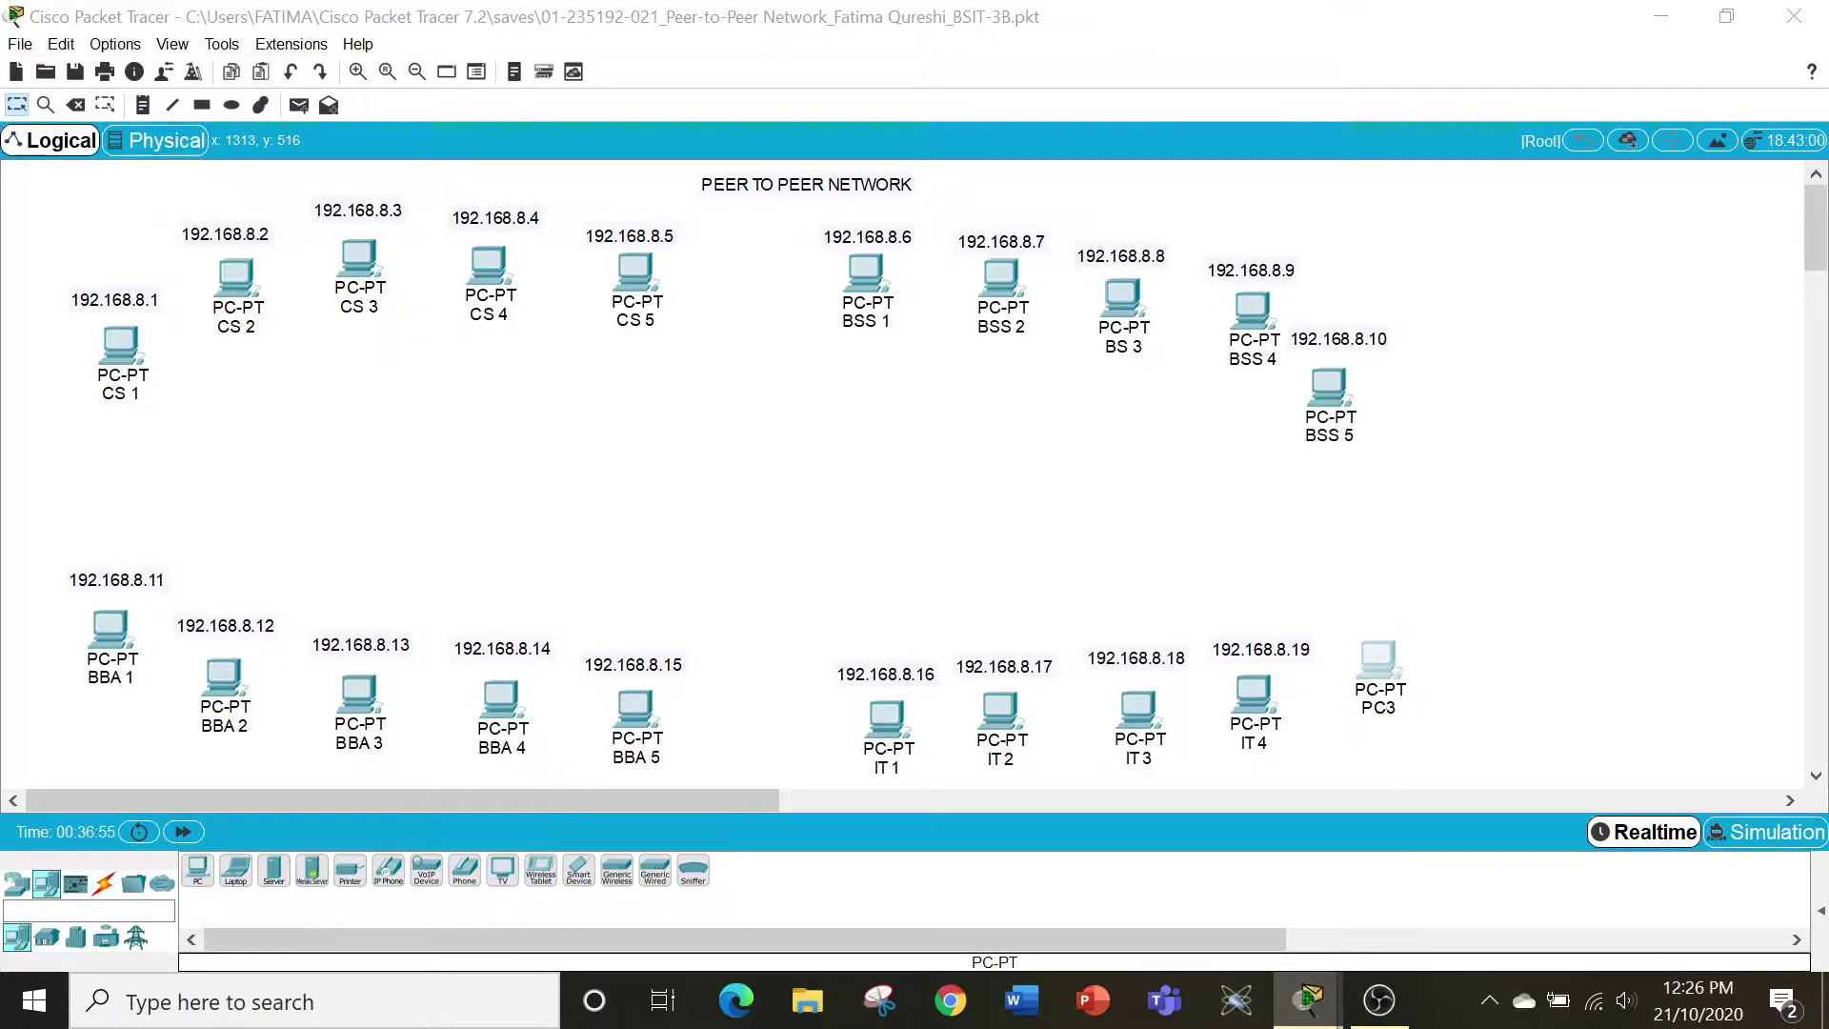
# Rename the newly placed PC as IT 5.
pyautogui.click(1379, 708)
pyautogui.press('BackSpace')
pyautogui.press('BackSpace')
pyautogui.press('BackSpace')
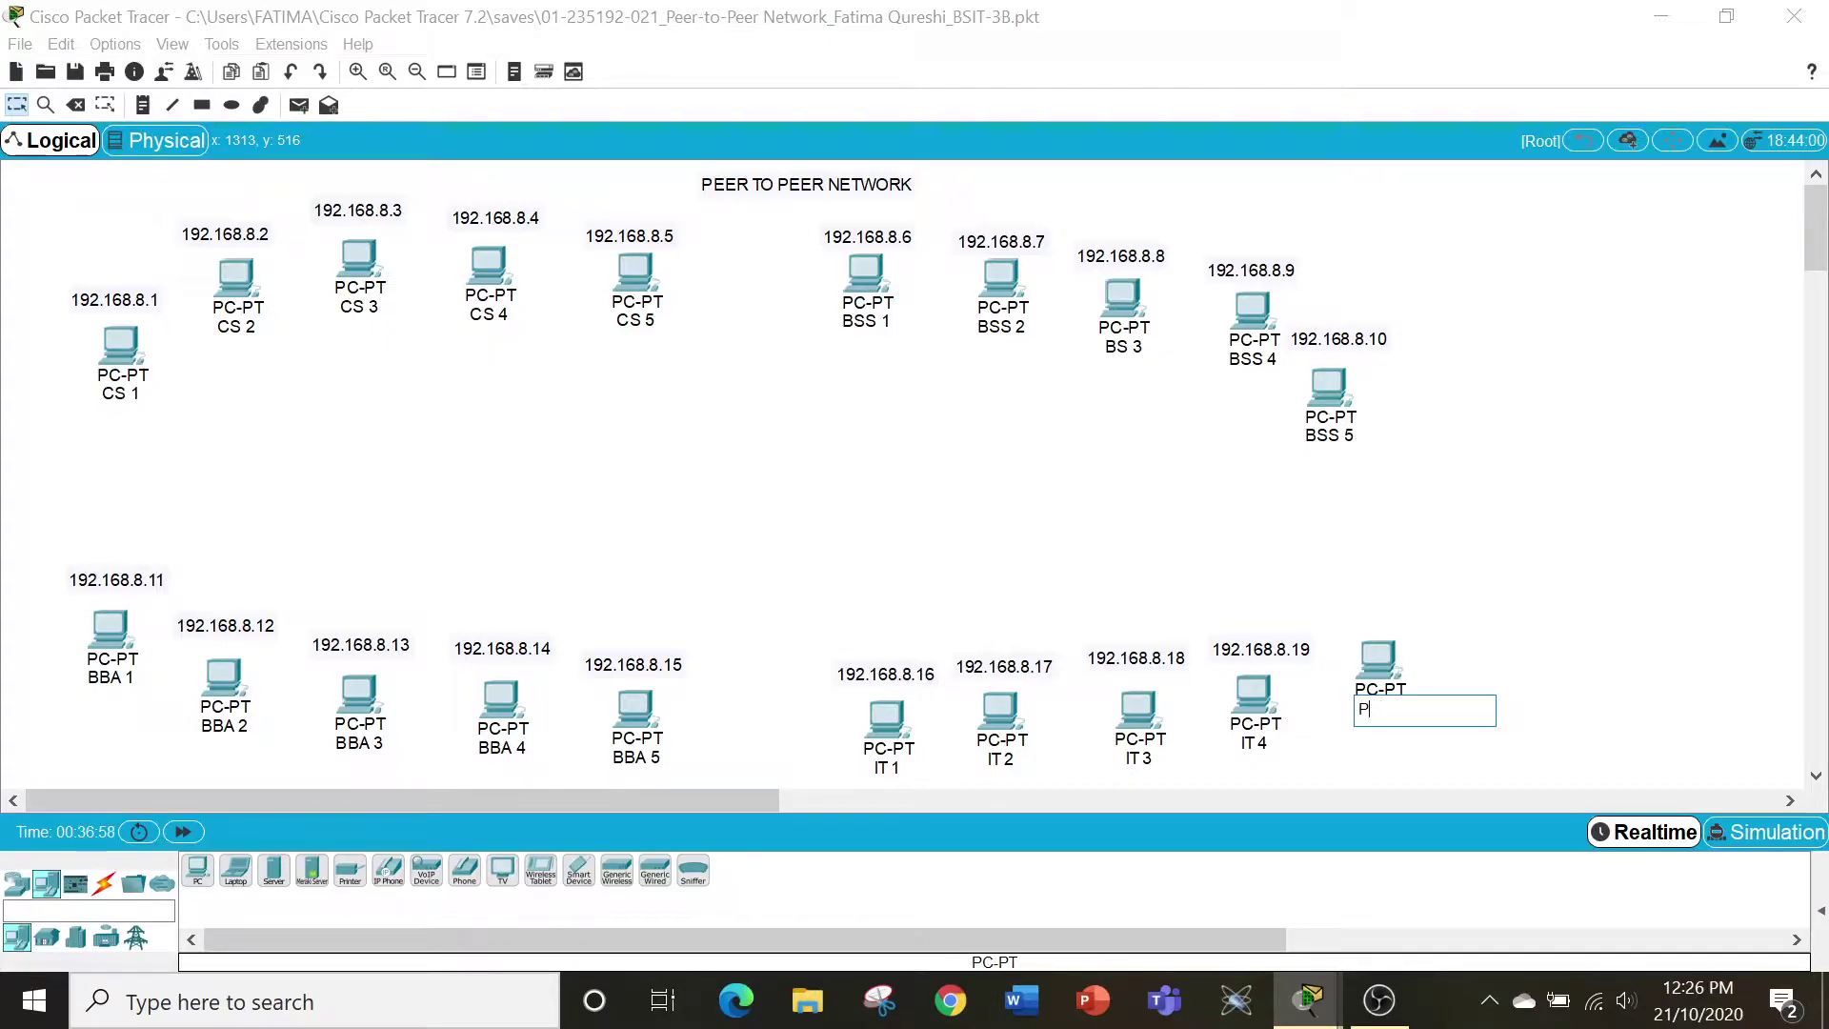
pyautogui.write('IT 5')
pyautogui.press('Return')
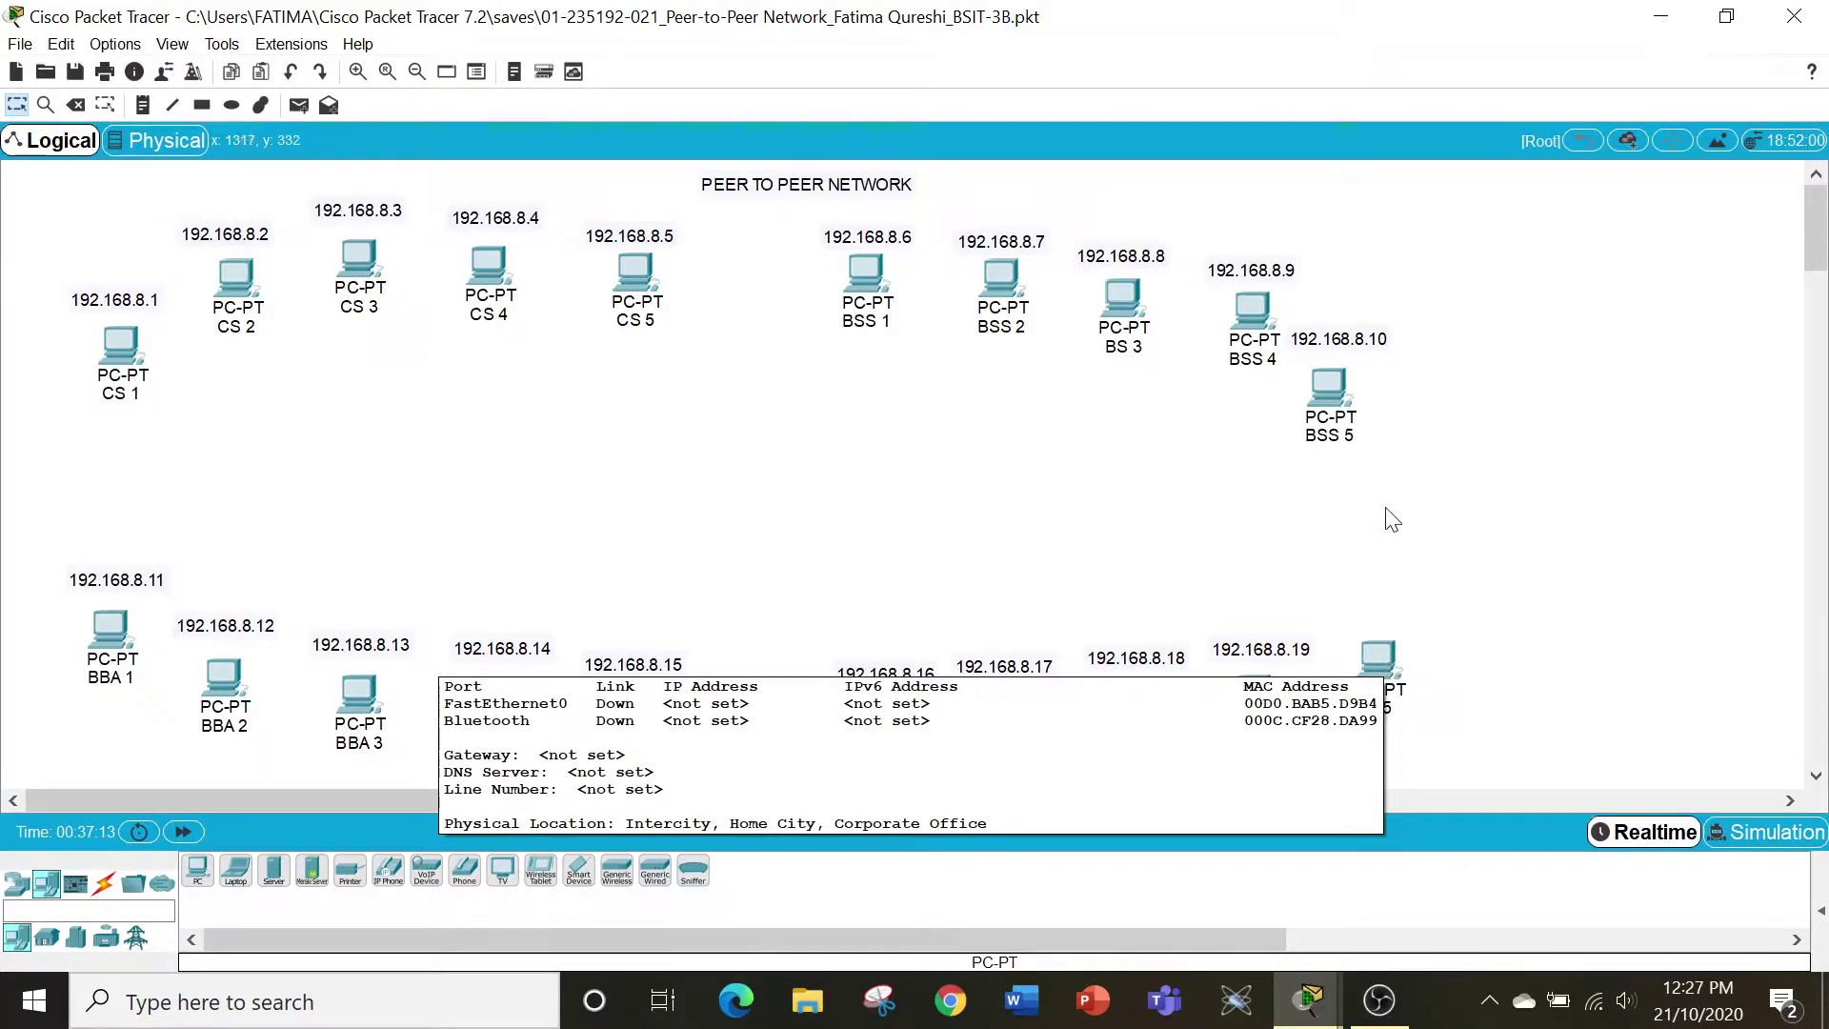
# Give IT 5 the static IP address 192.168.8.20 with subnet mask 255.255.255.0.
pyautogui.click(1380, 652)
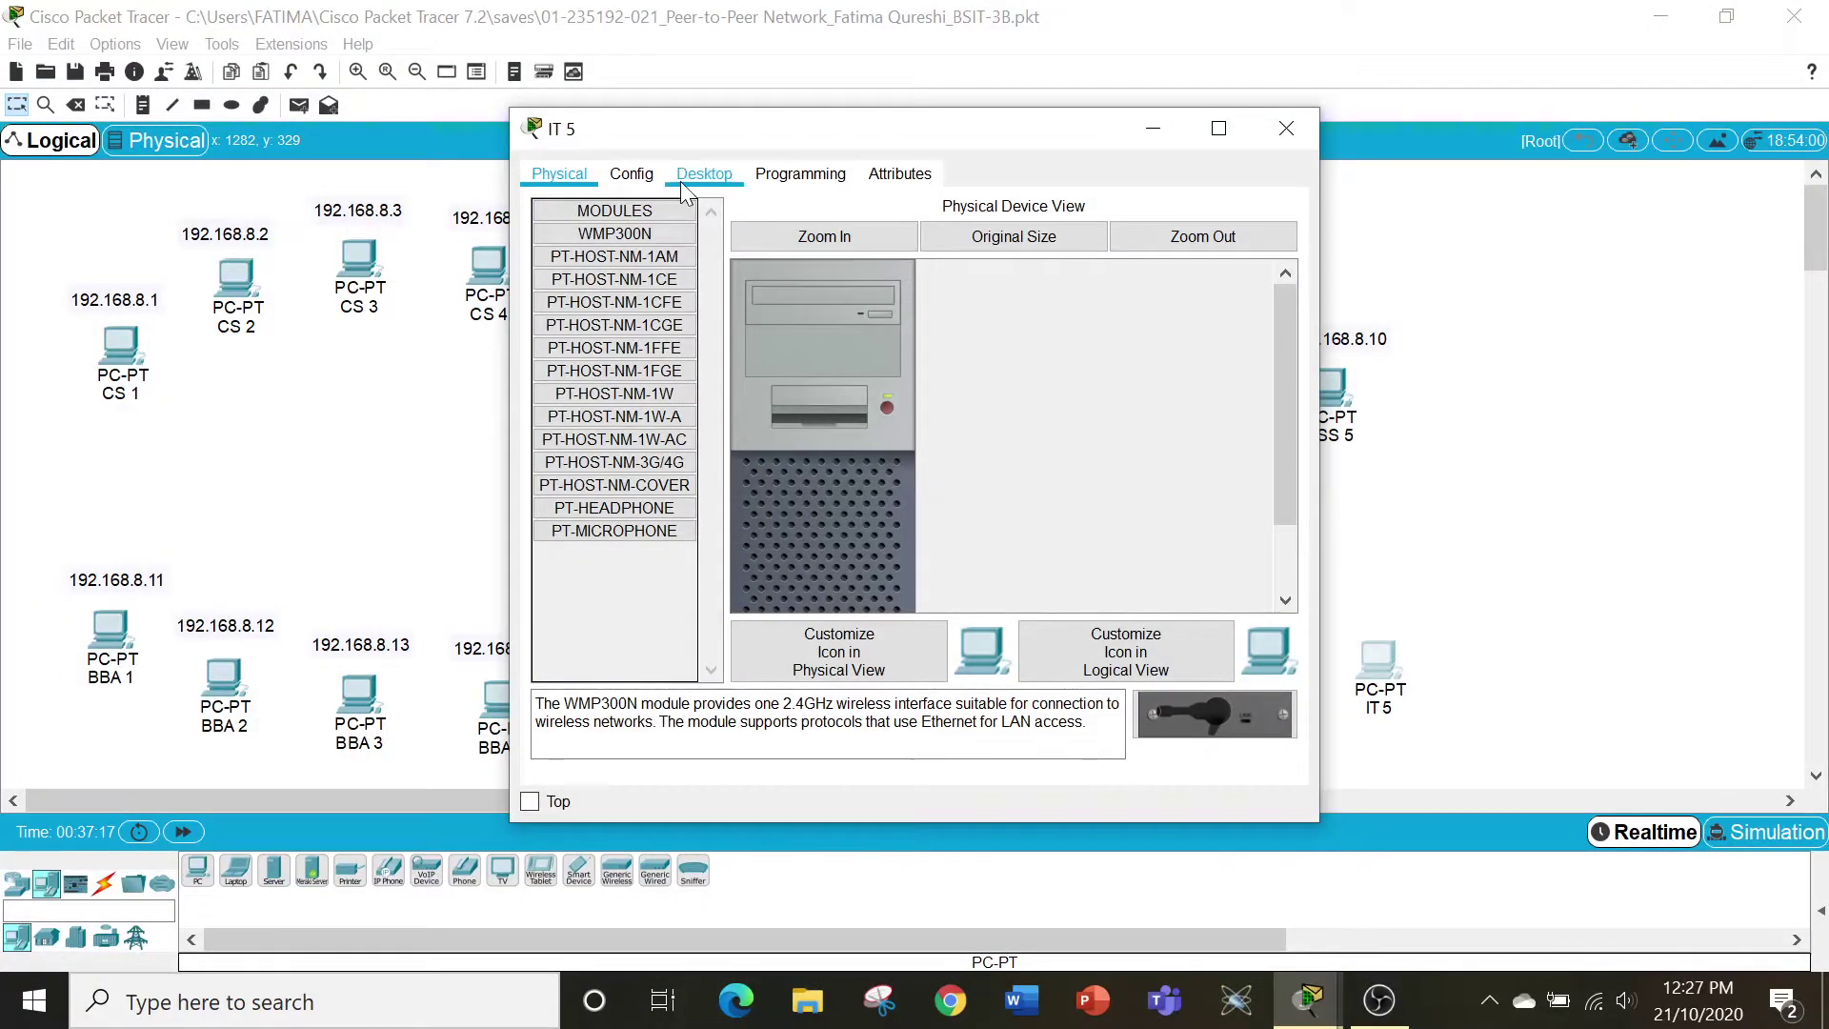
pyautogui.click(705, 179)
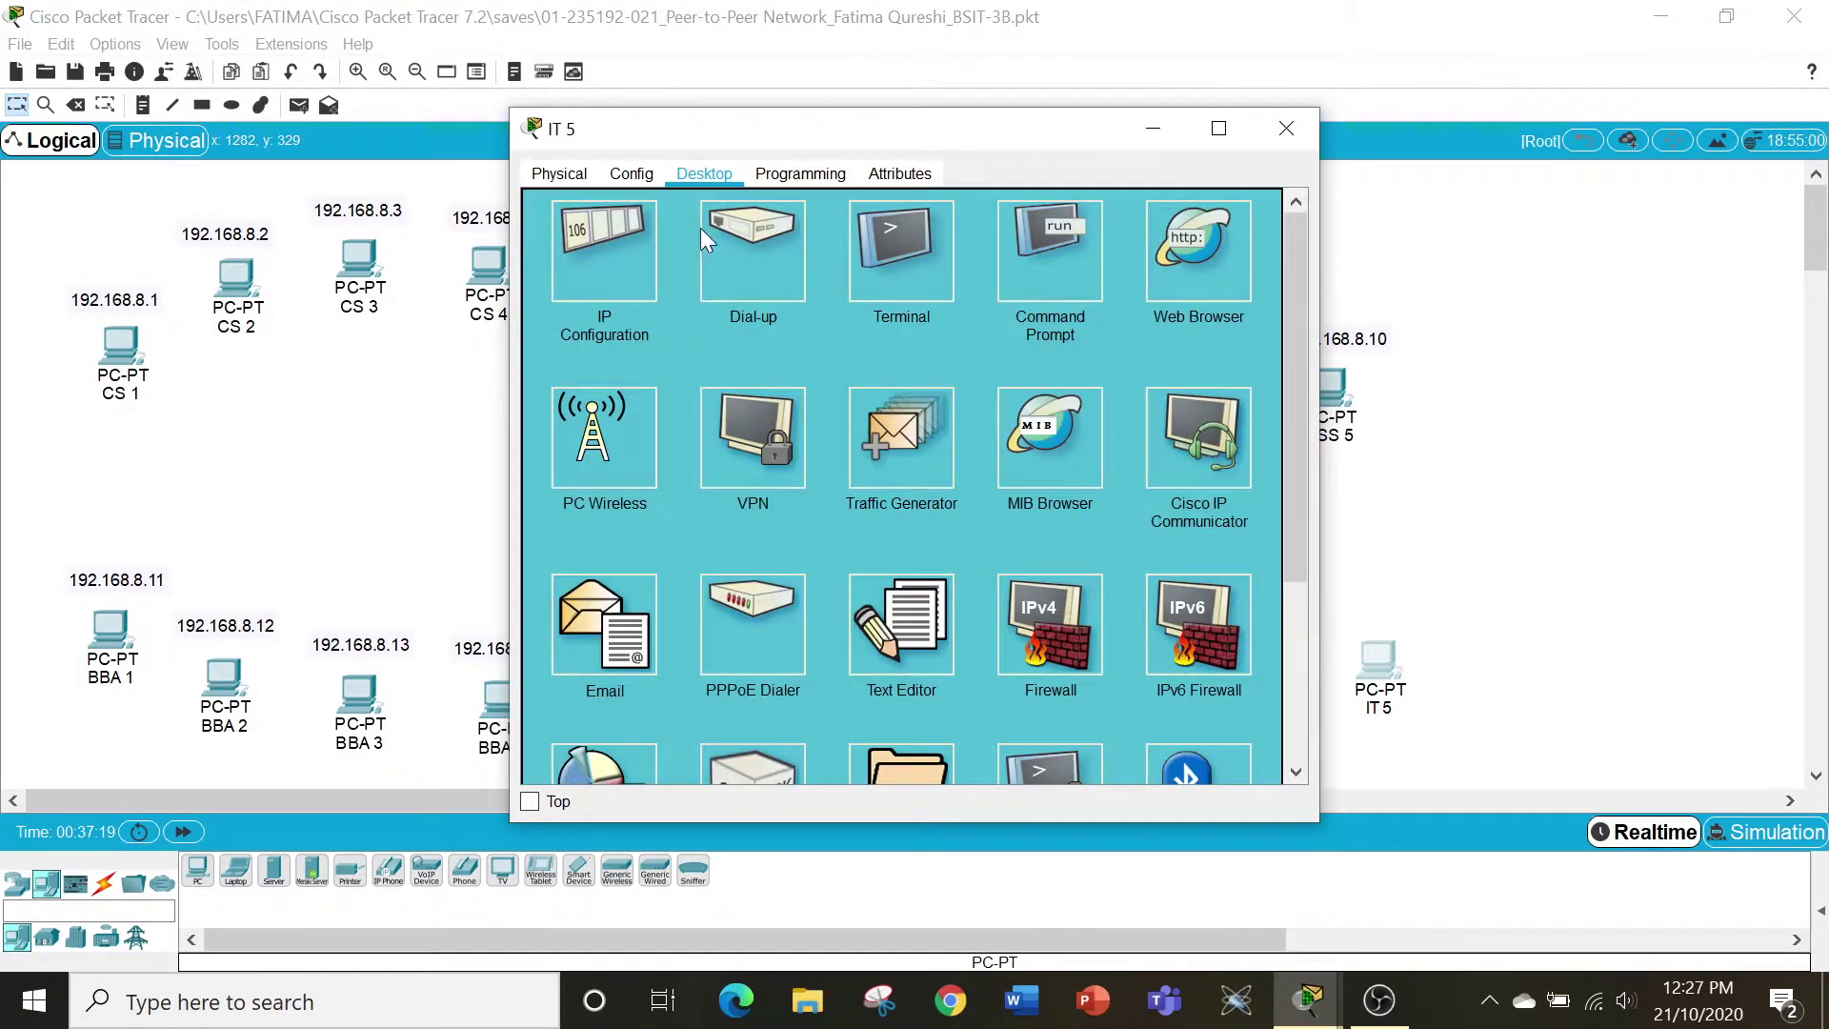
pyautogui.click(592, 250)
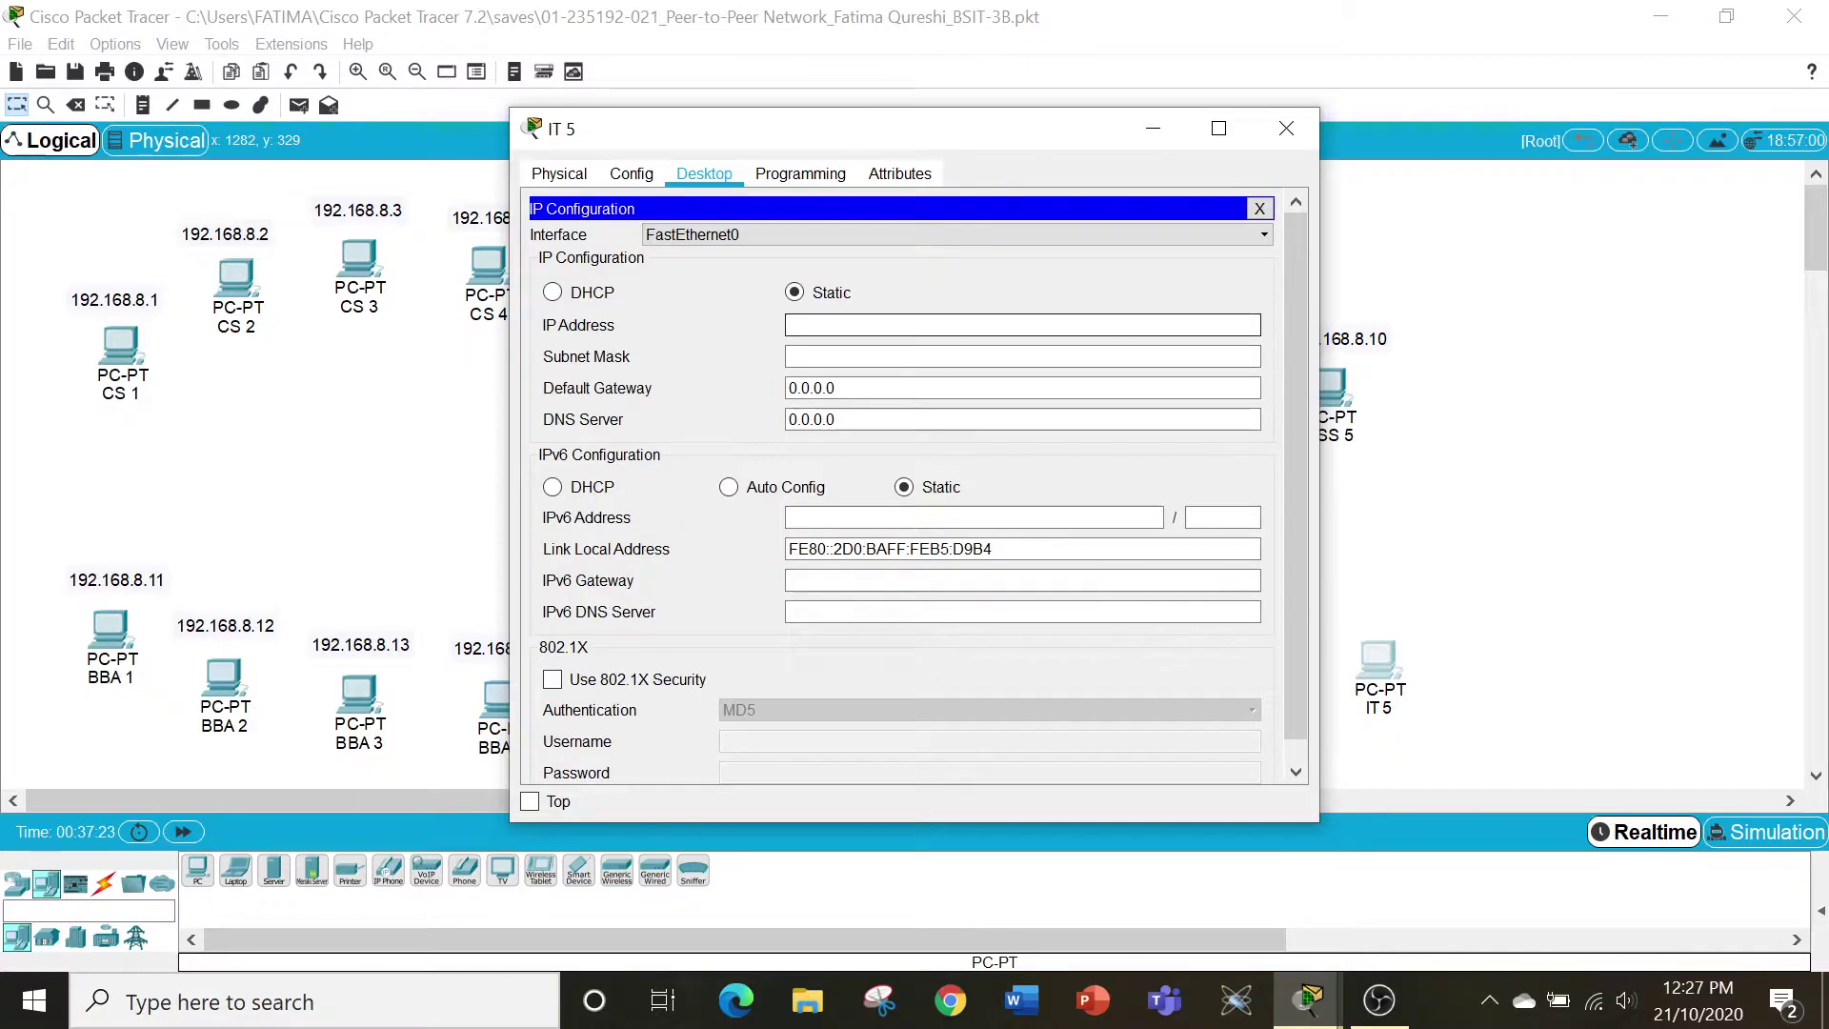
pyautogui.write('1')
pyautogui.write('92')
pyautogui.write('.168.6')
pyautogui.press('BackSpace')
pyautogui.write('8.20')
pyautogui.press('Tab')
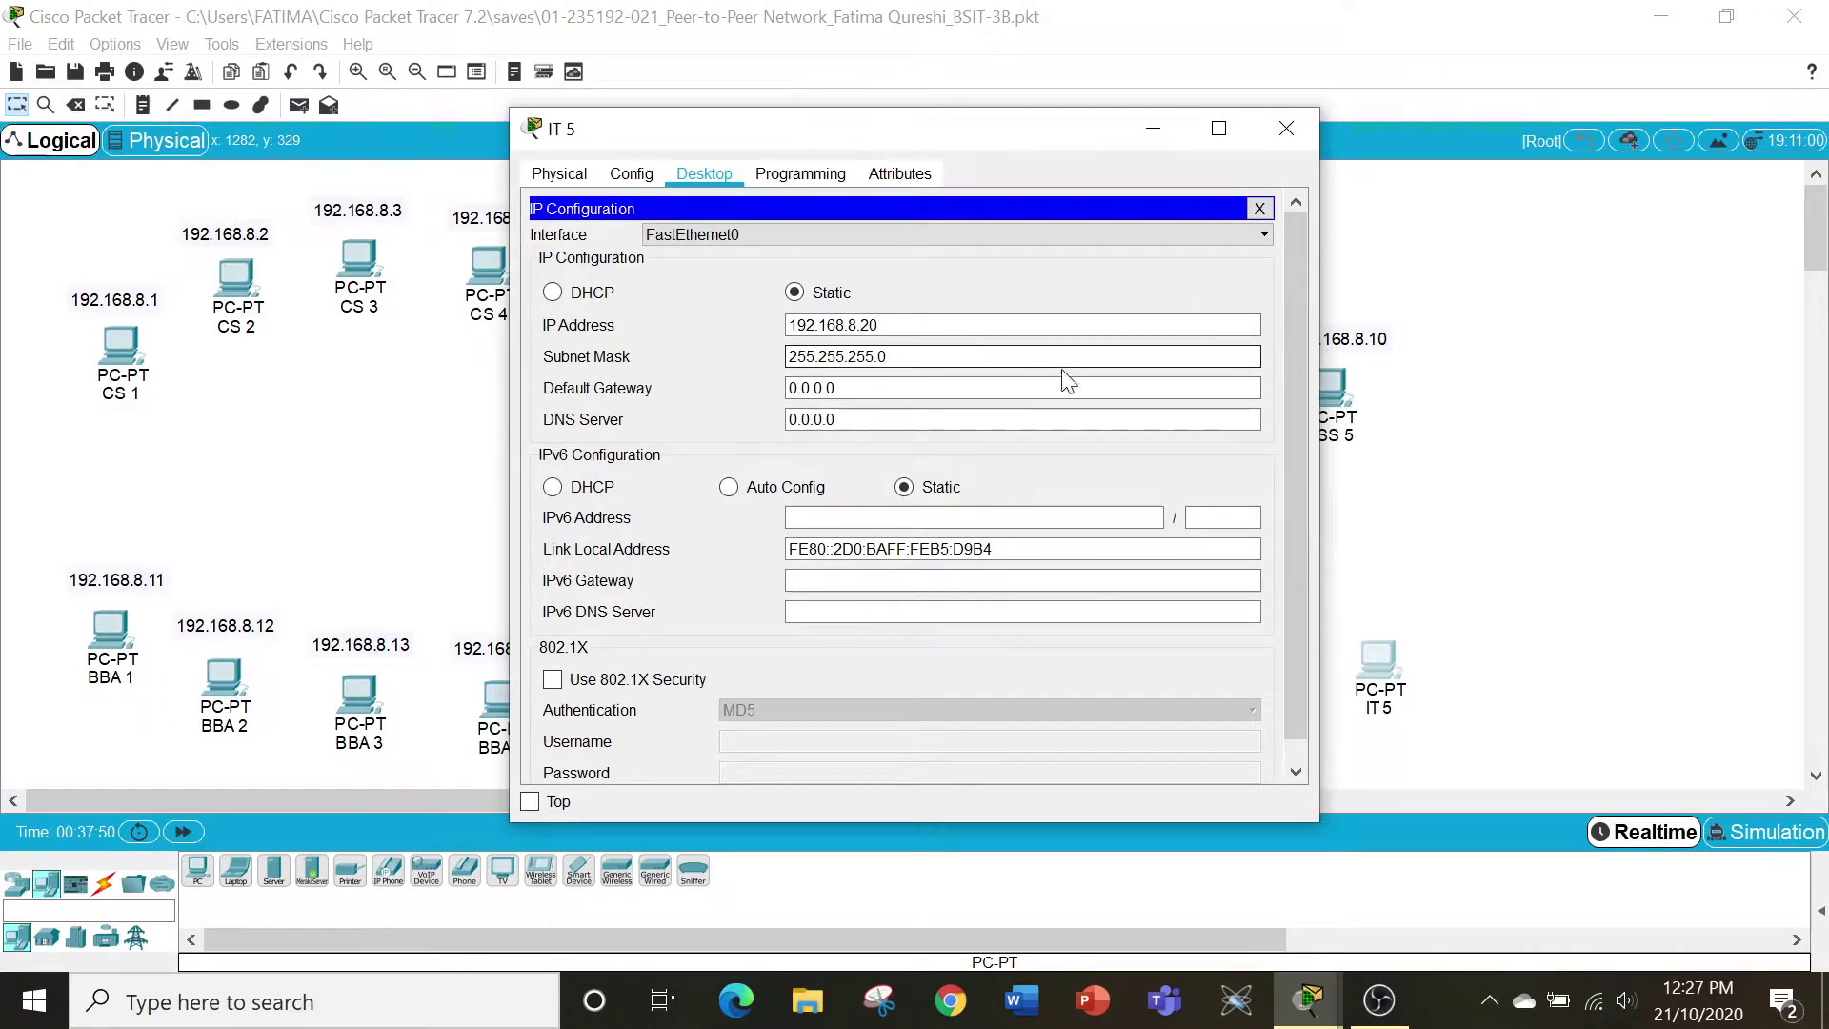
pyautogui.click(1286, 126)
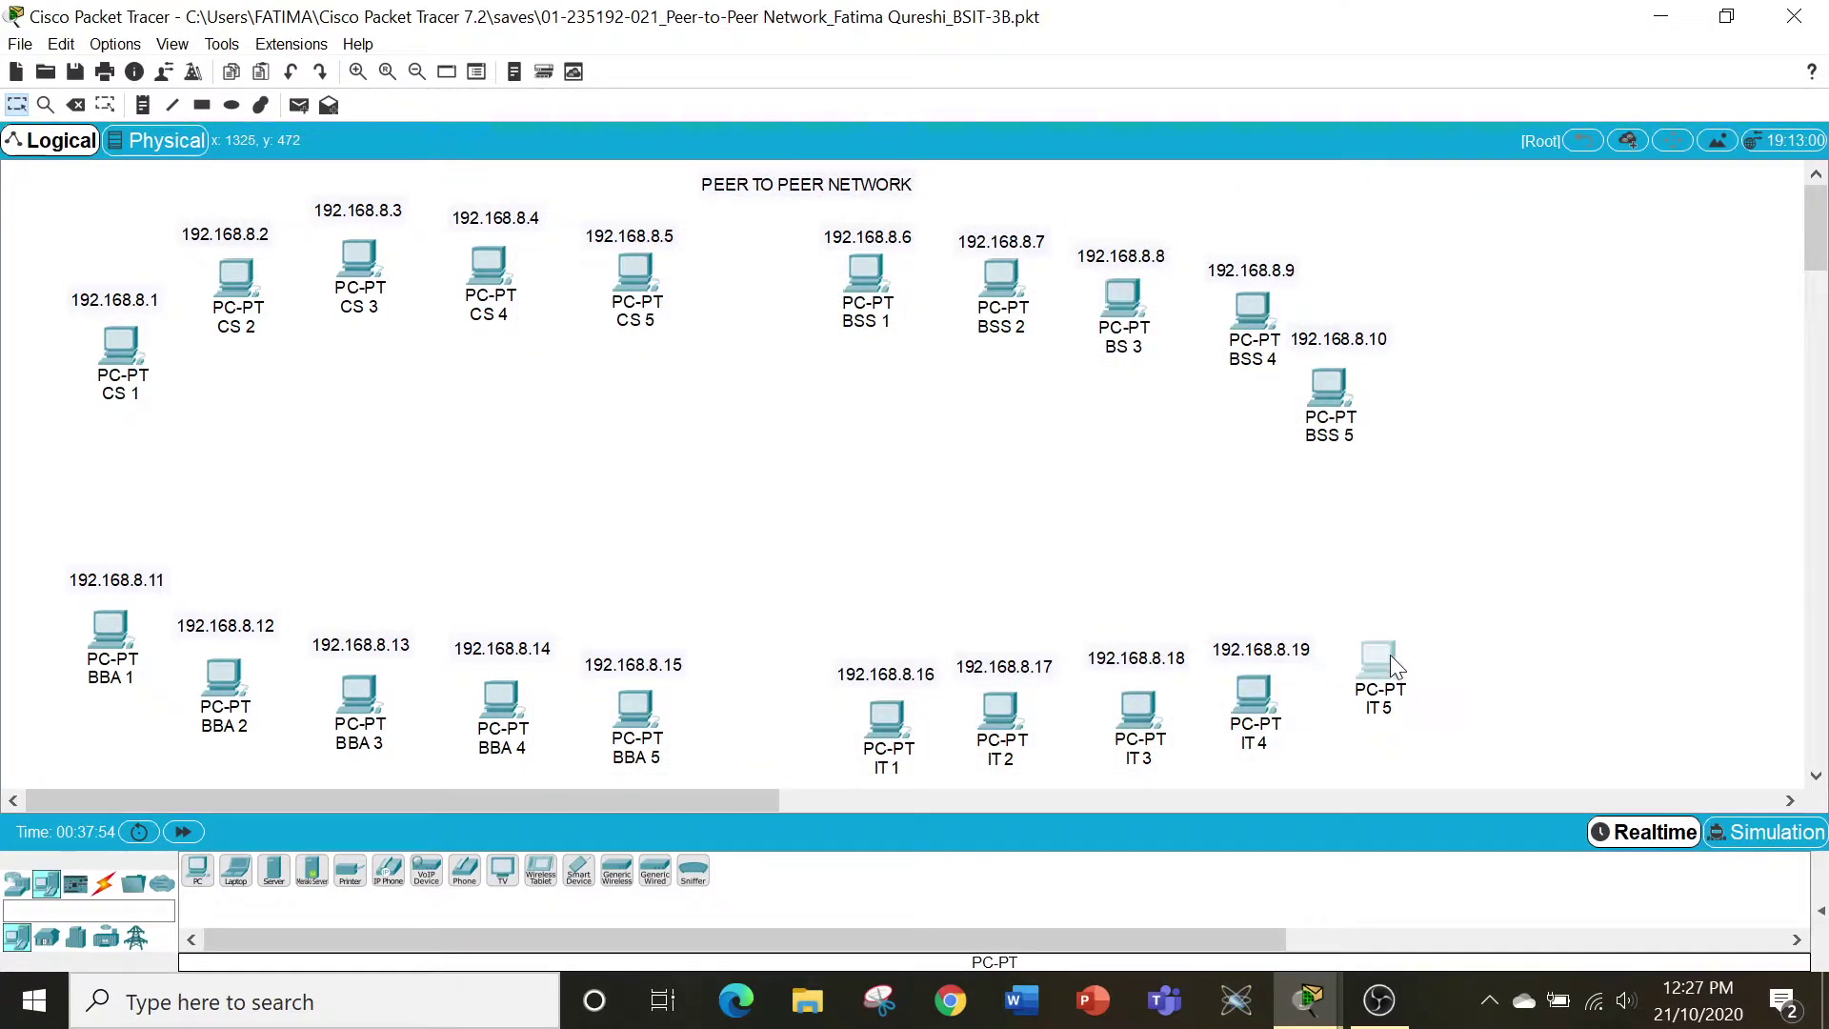
# Place a text note reading 192.168.8.20 above IT 5.
pyautogui.click(143, 106)
pyautogui.click(1357, 611)
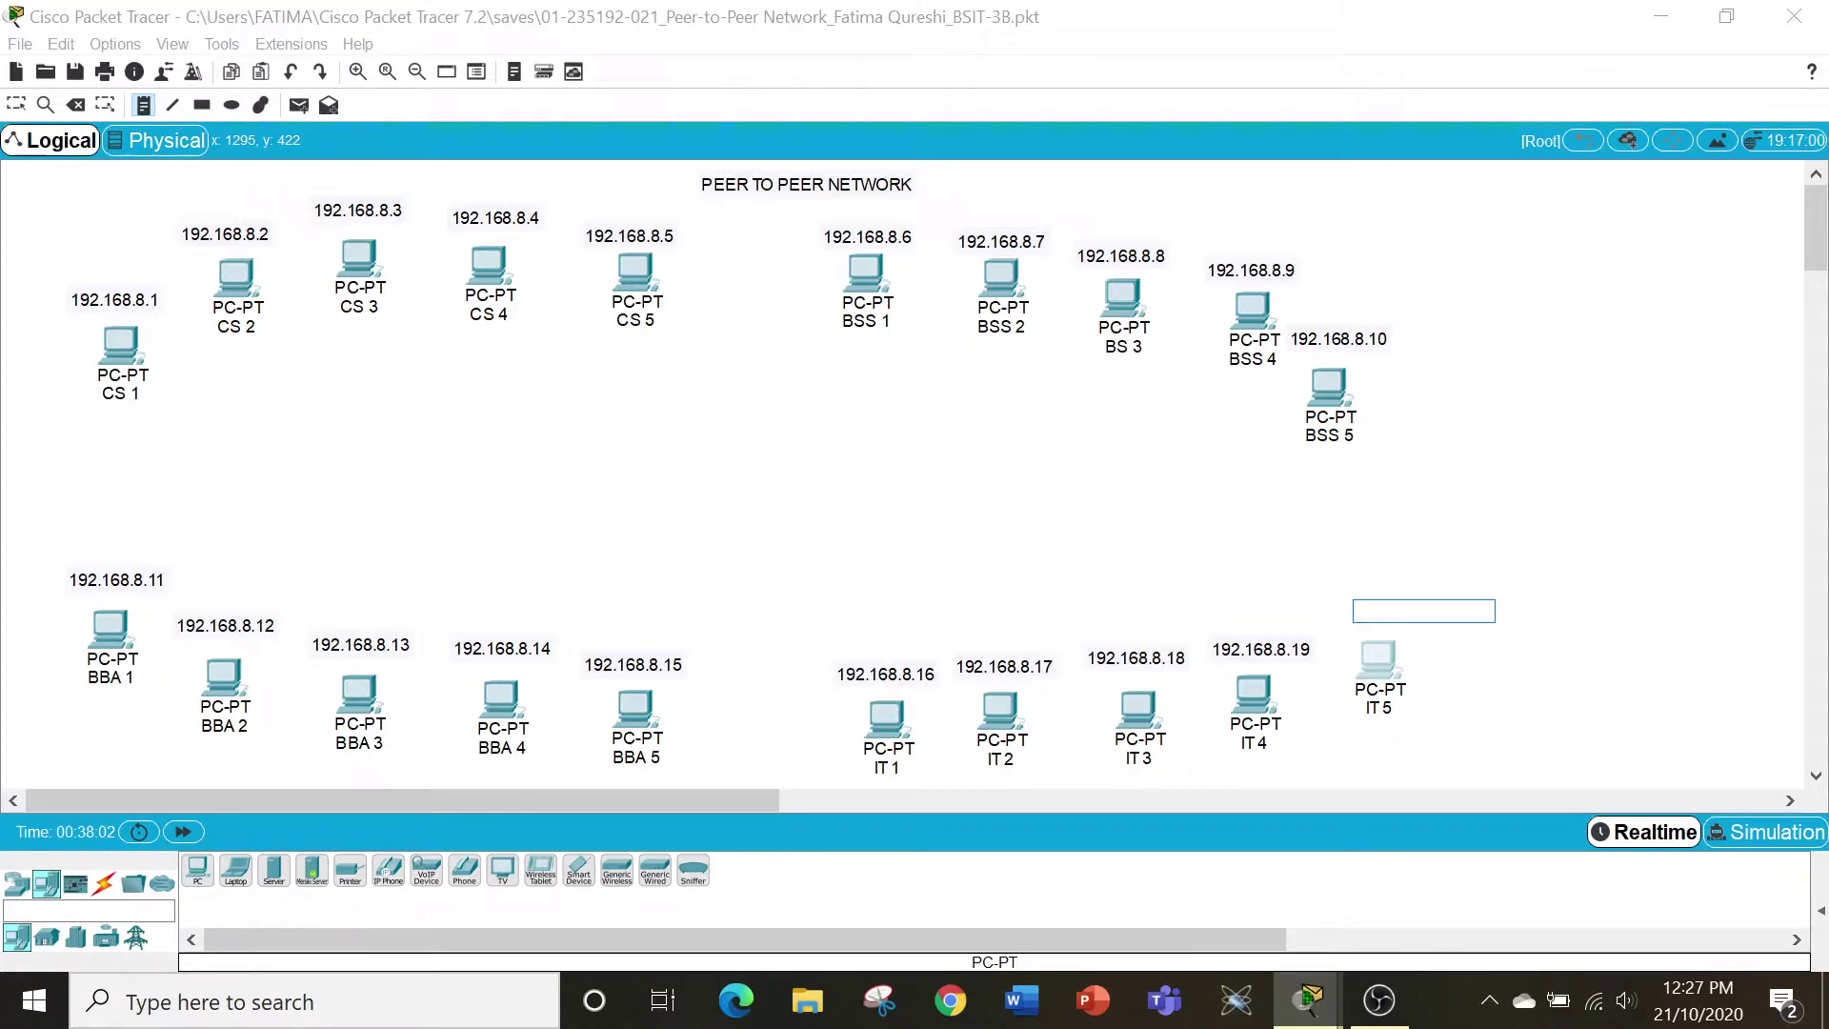
pyautogui.write('192.1')
pyautogui.write('68.8.20')
pyautogui.press('Escape')
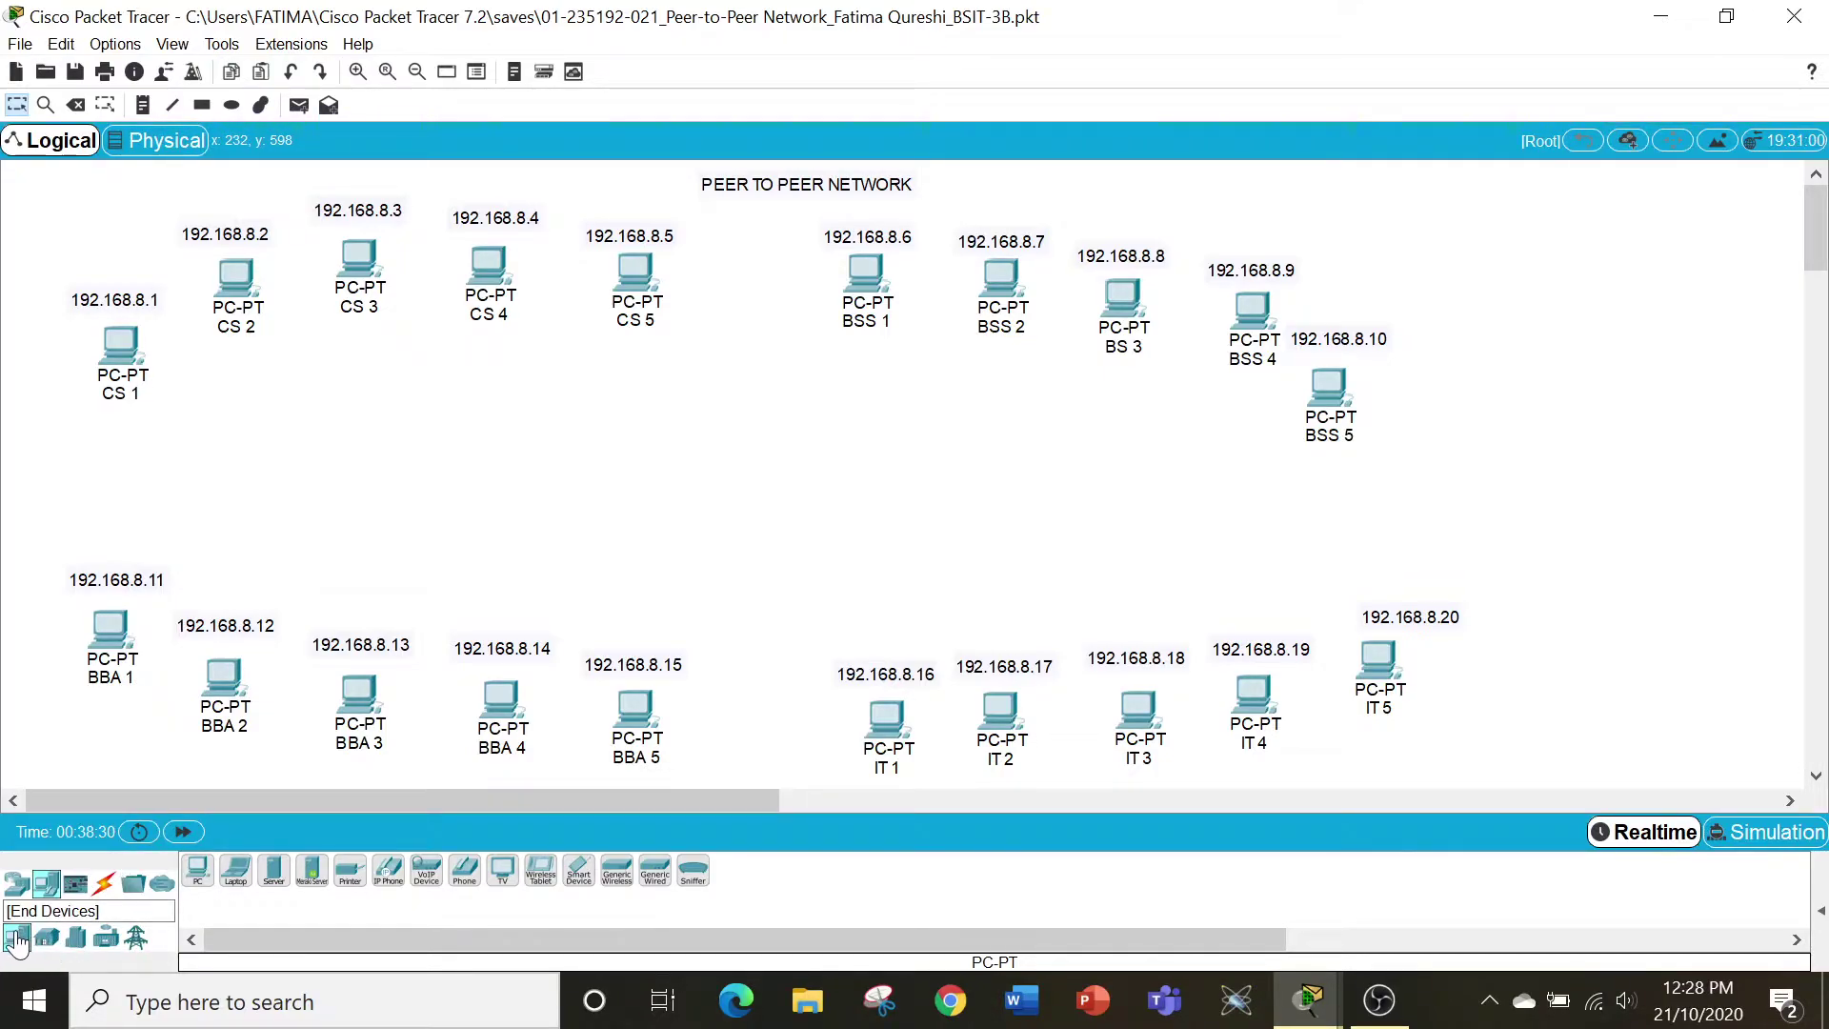
# Place a 2960-24TT switch in the middle of the workspace between the four computer groups.
pyautogui.click(17, 883)
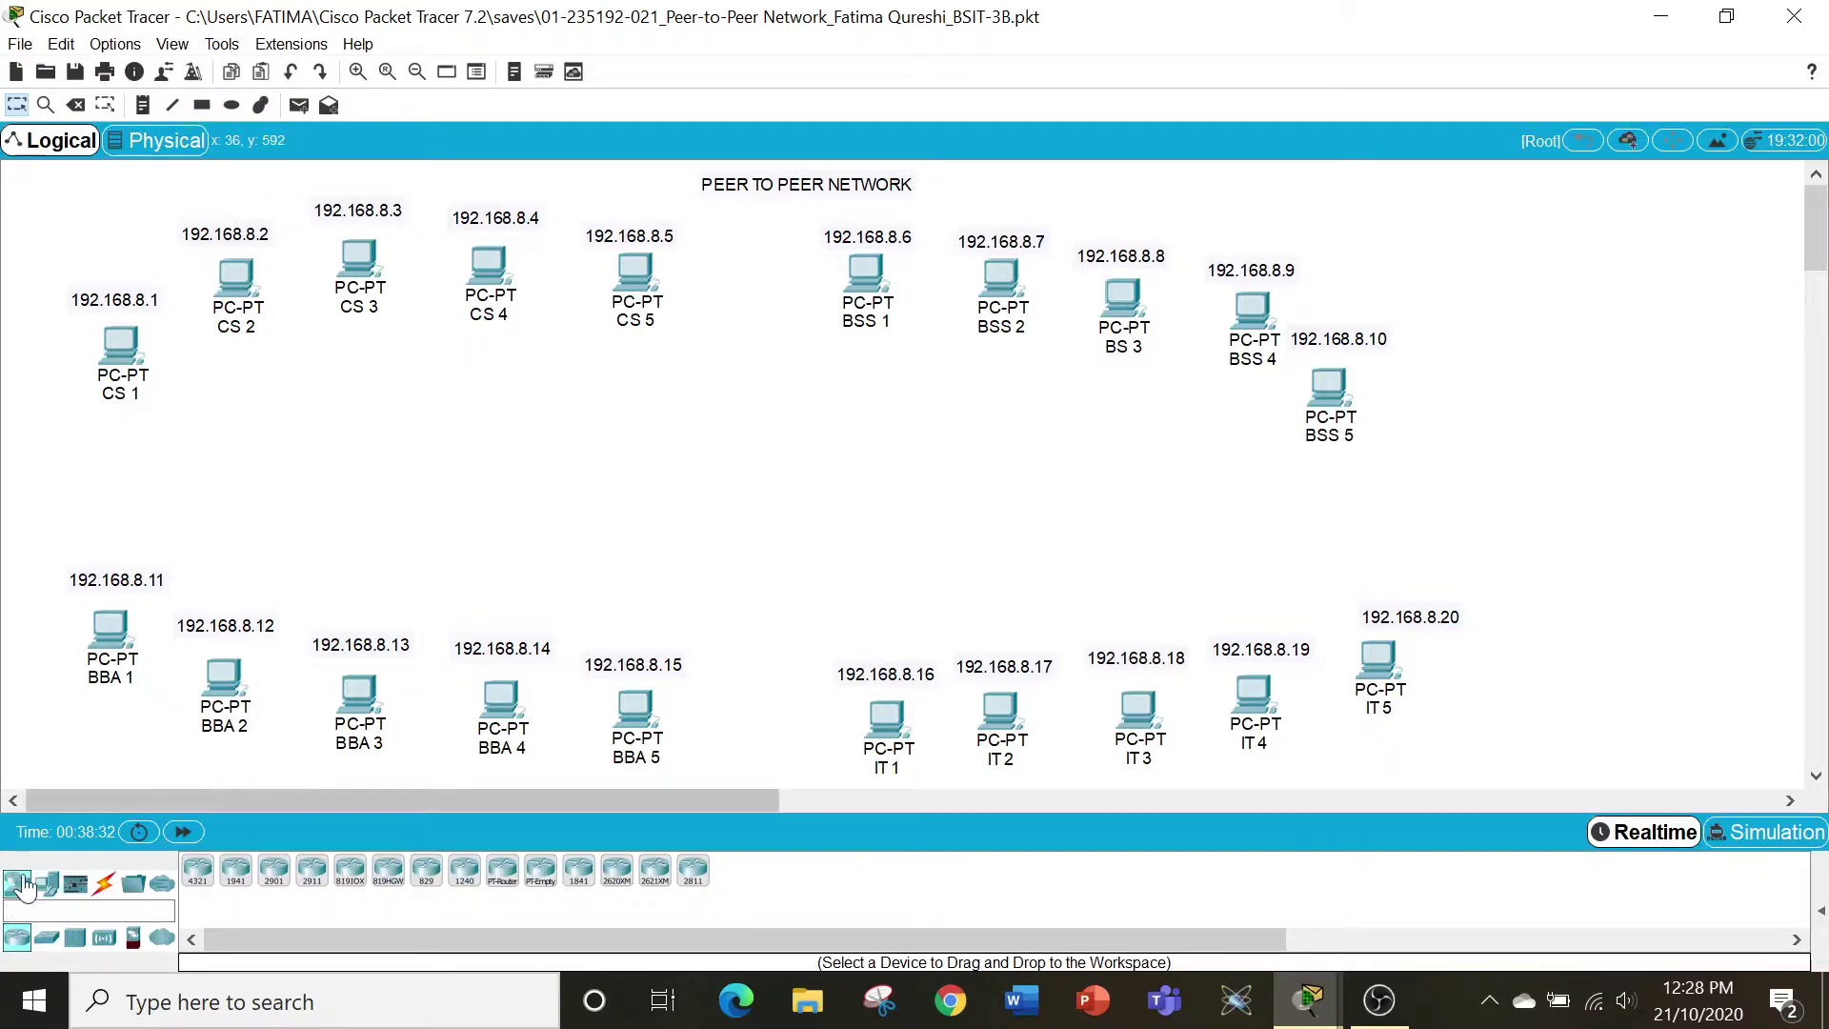
pyautogui.click(42, 943)
pyautogui.click(197, 870)
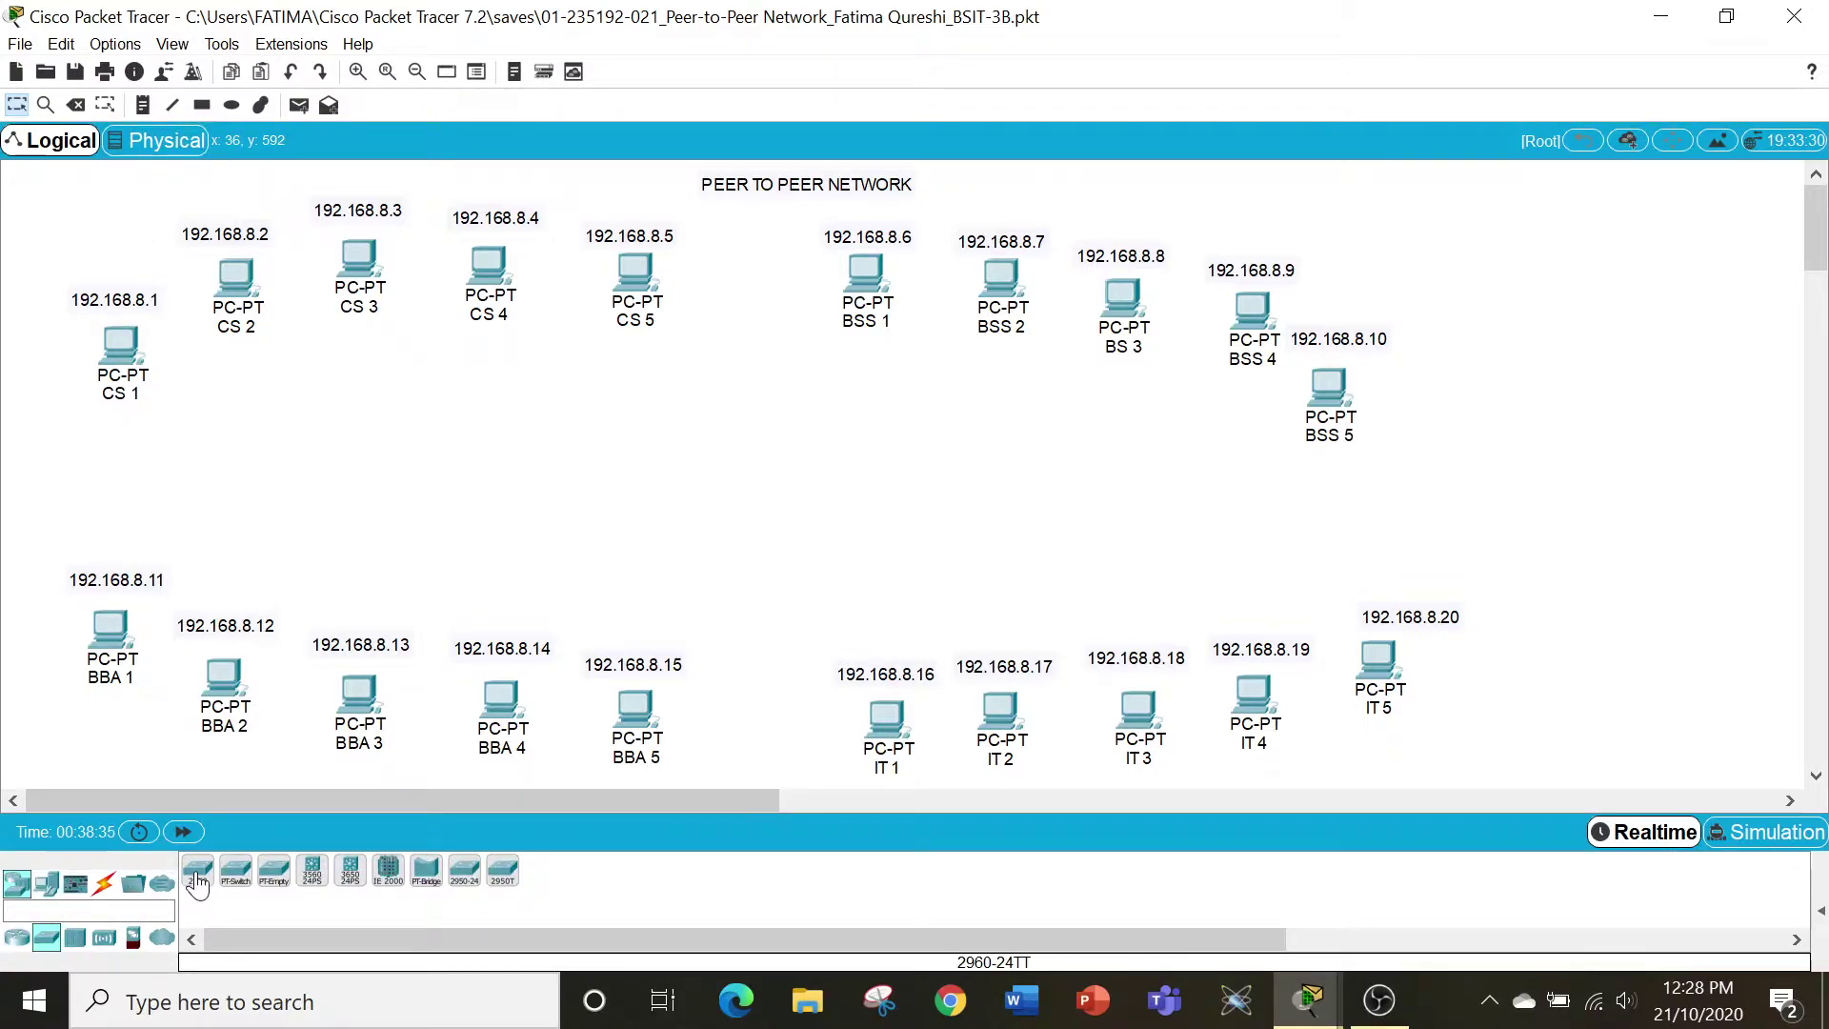
pyautogui.click(704, 445)
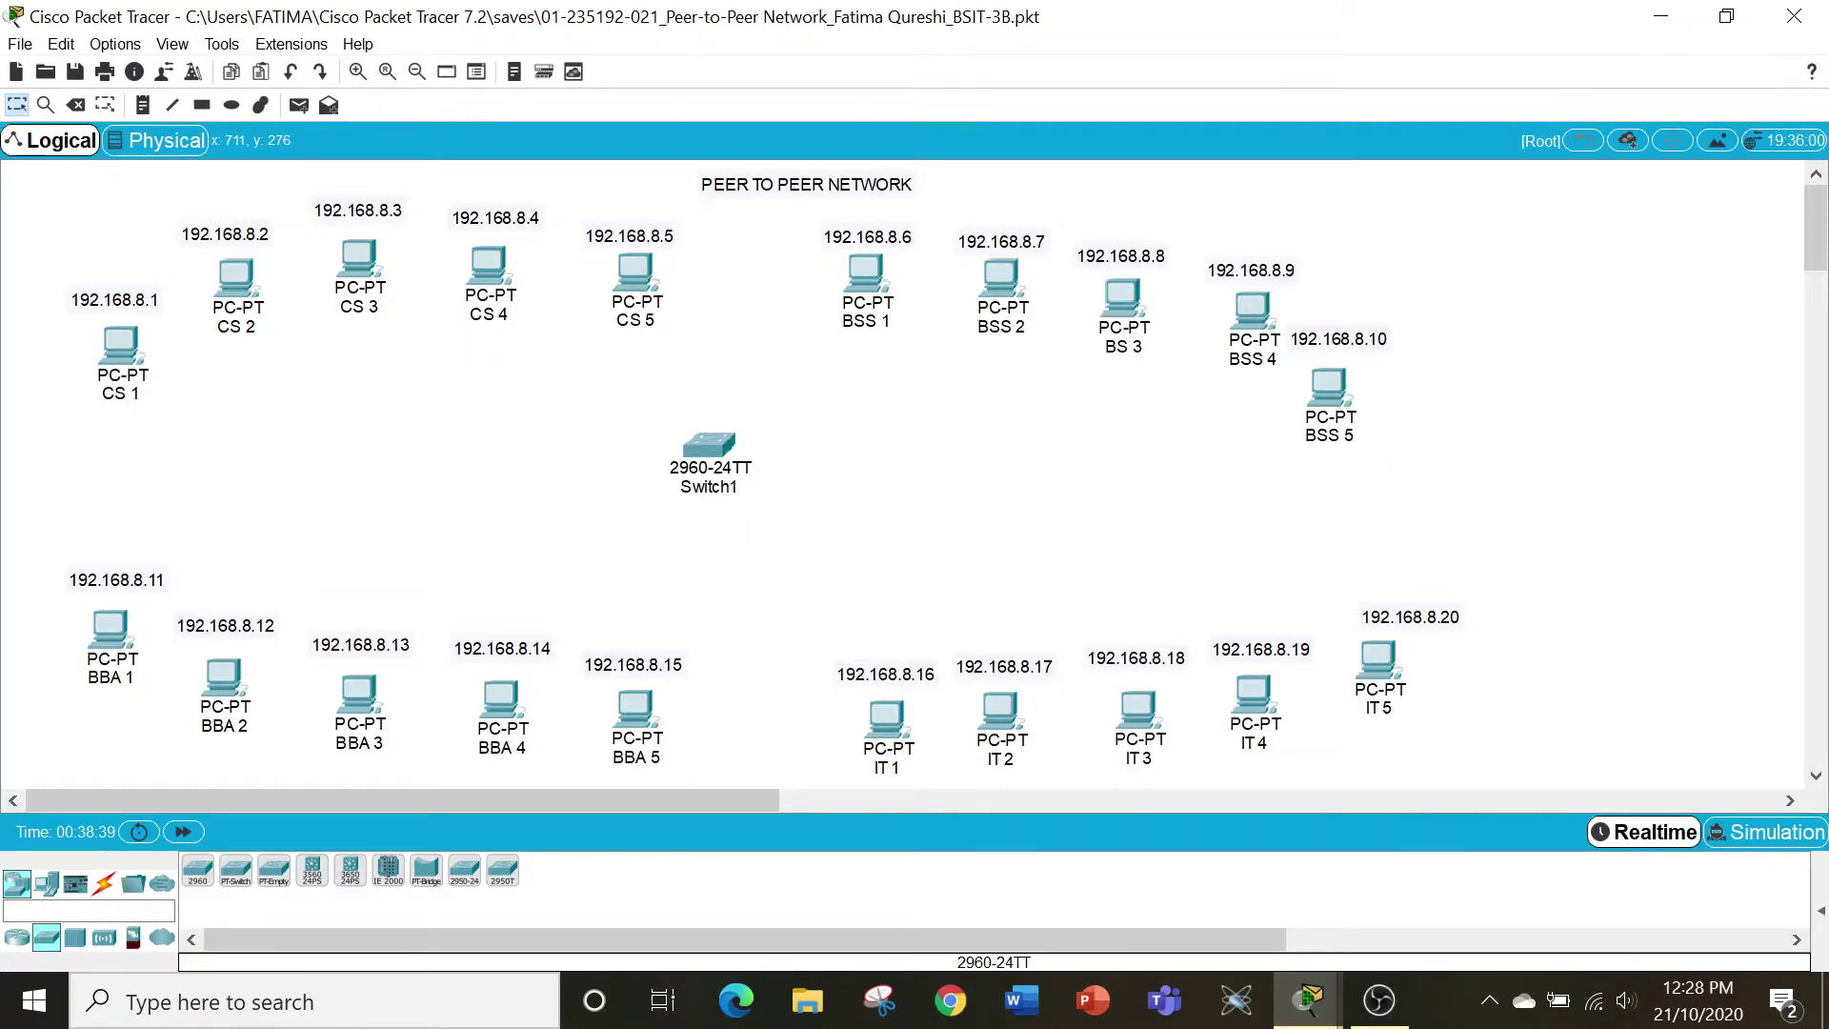
pyautogui.moveTo(724, 446)
# Connect CS 5 to port FastEthernet0/1 of the switch with a copper straight-through cable.
pyautogui.click(107, 888)
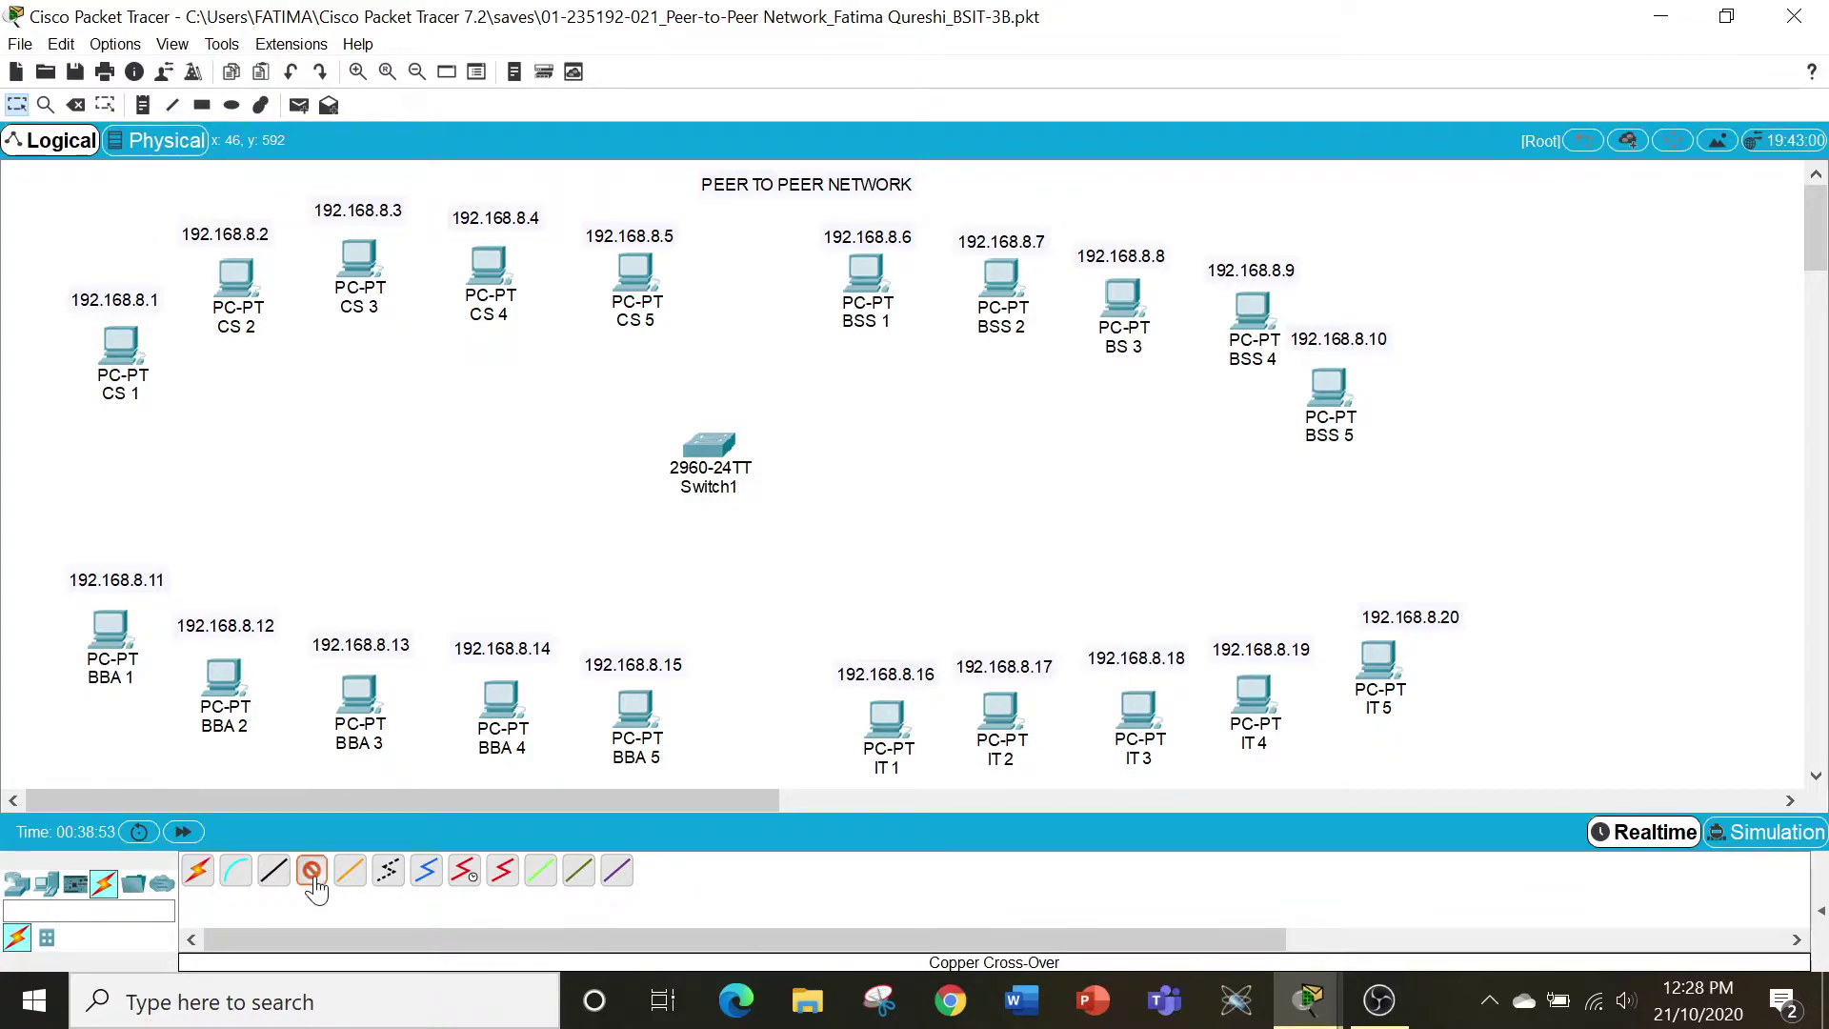
pyautogui.click(274, 870)
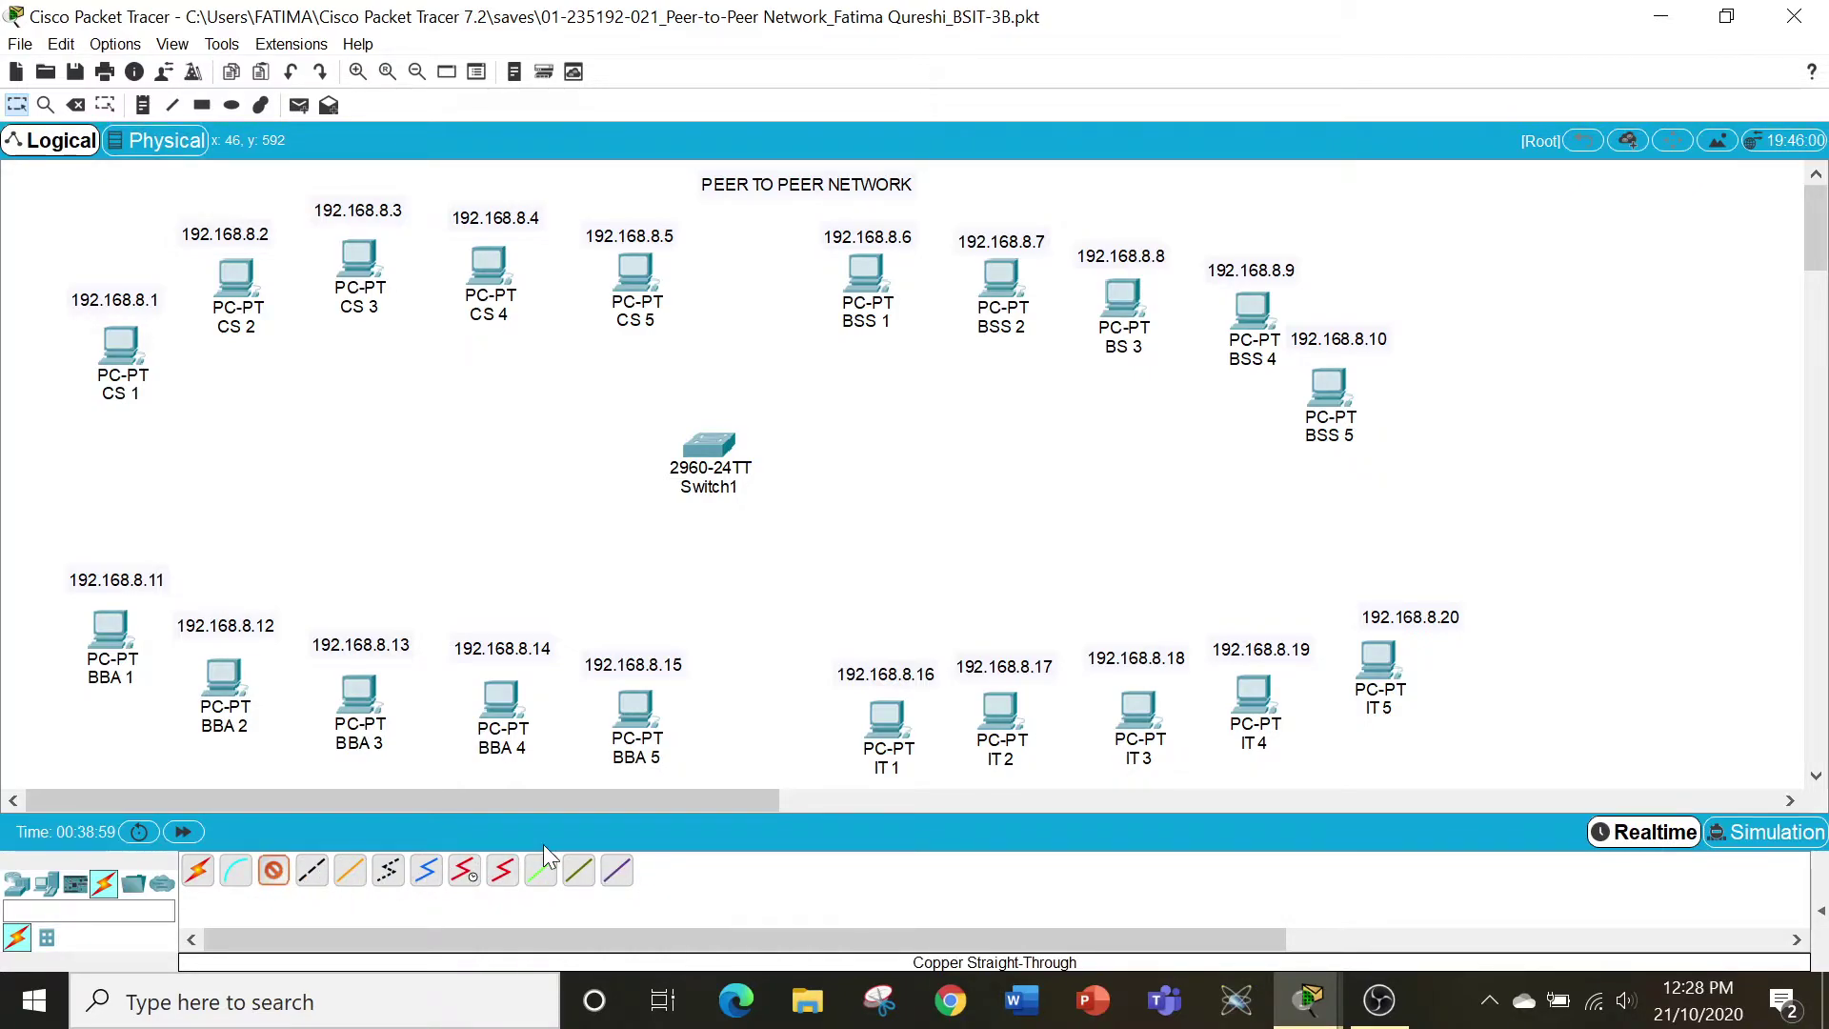
pyautogui.click(642, 275)
pyautogui.click(731, 380)
pyautogui.click(708, 444)
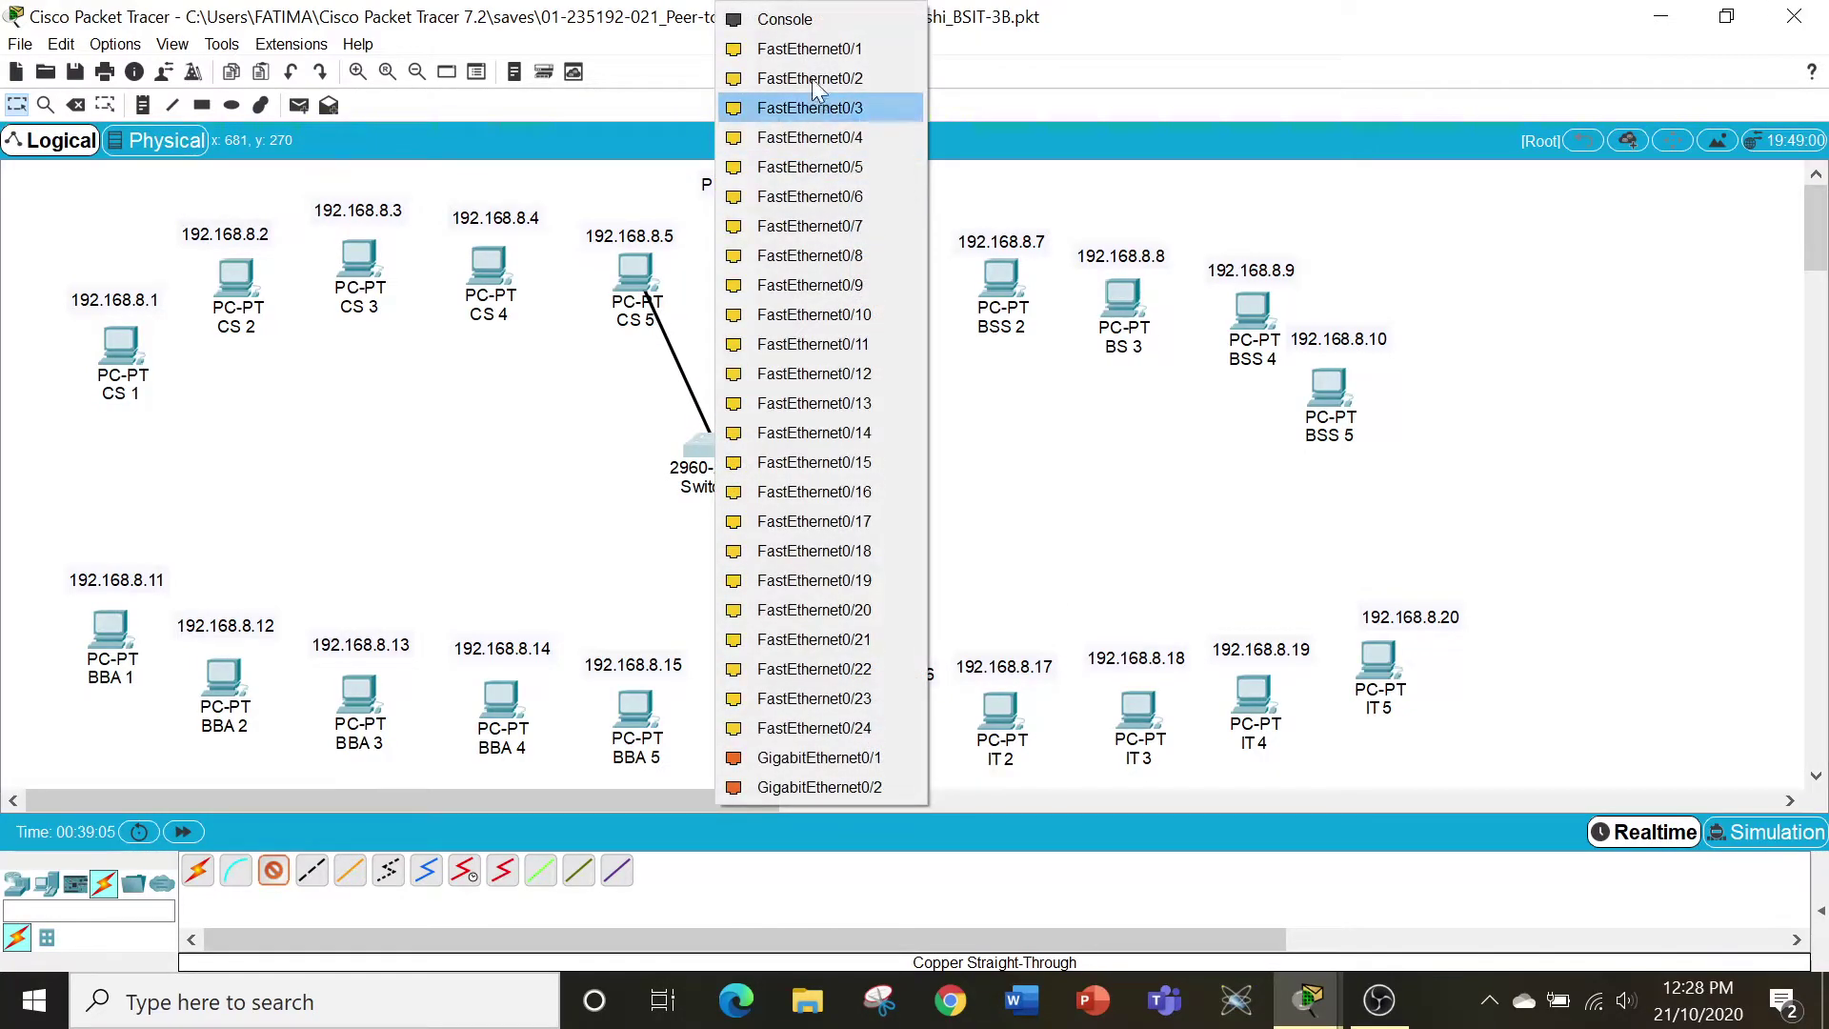
pyautogui.click(806, 50)
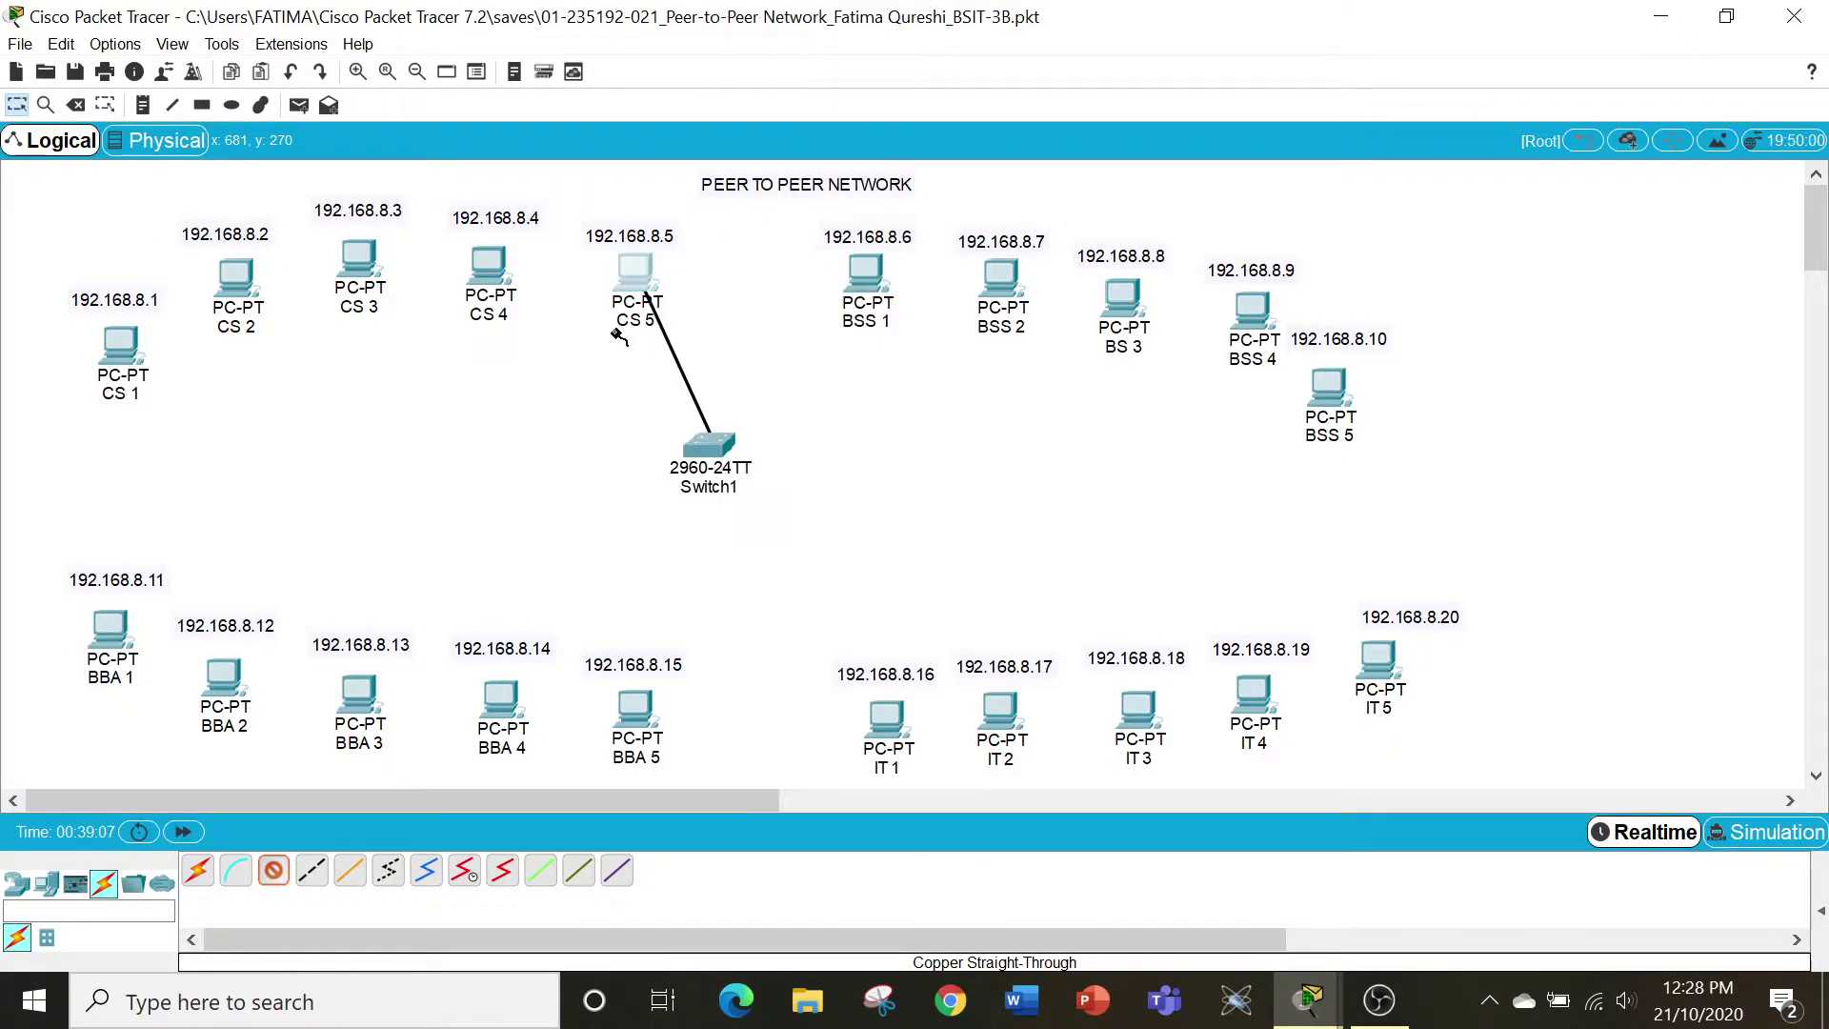
# Remove the cable between CS 5 and the switch, keeping the computer itself.
pyautogui.click(621, 322)
pyautogui.click(74, 104)
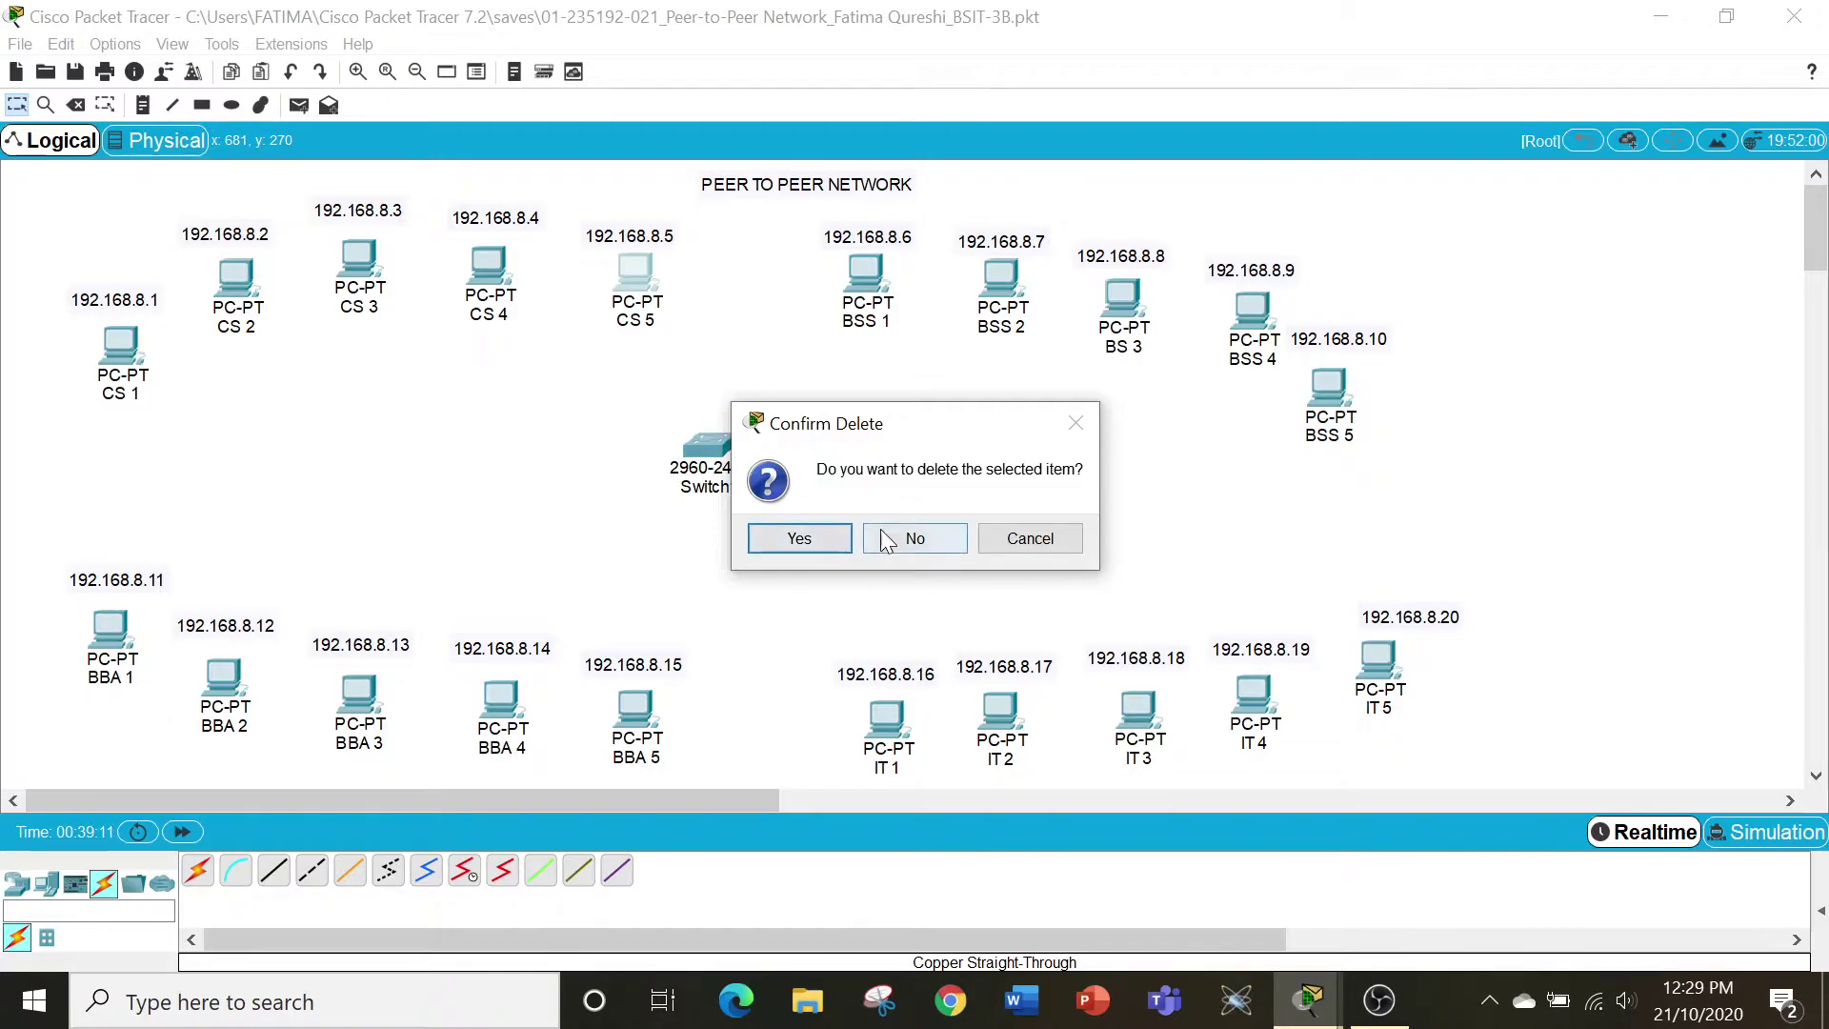
pyautogui.click(914, 539)
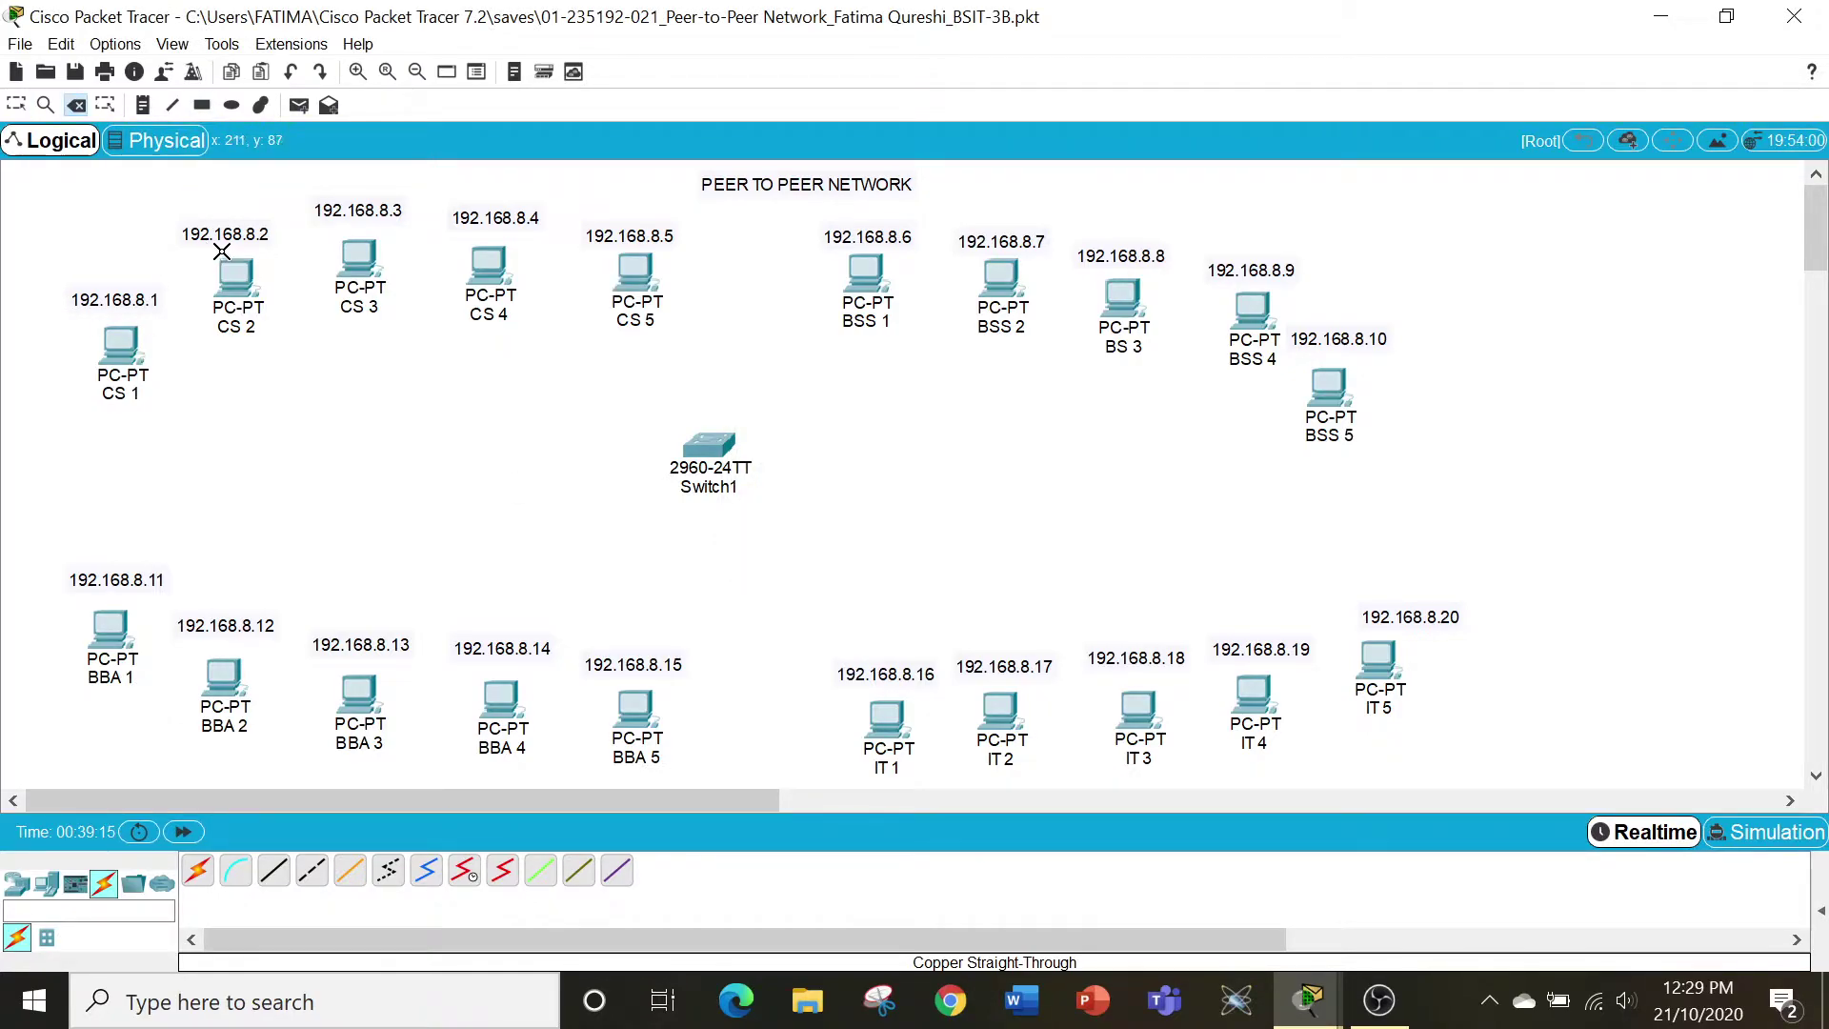
pyautogui.press('Escape')
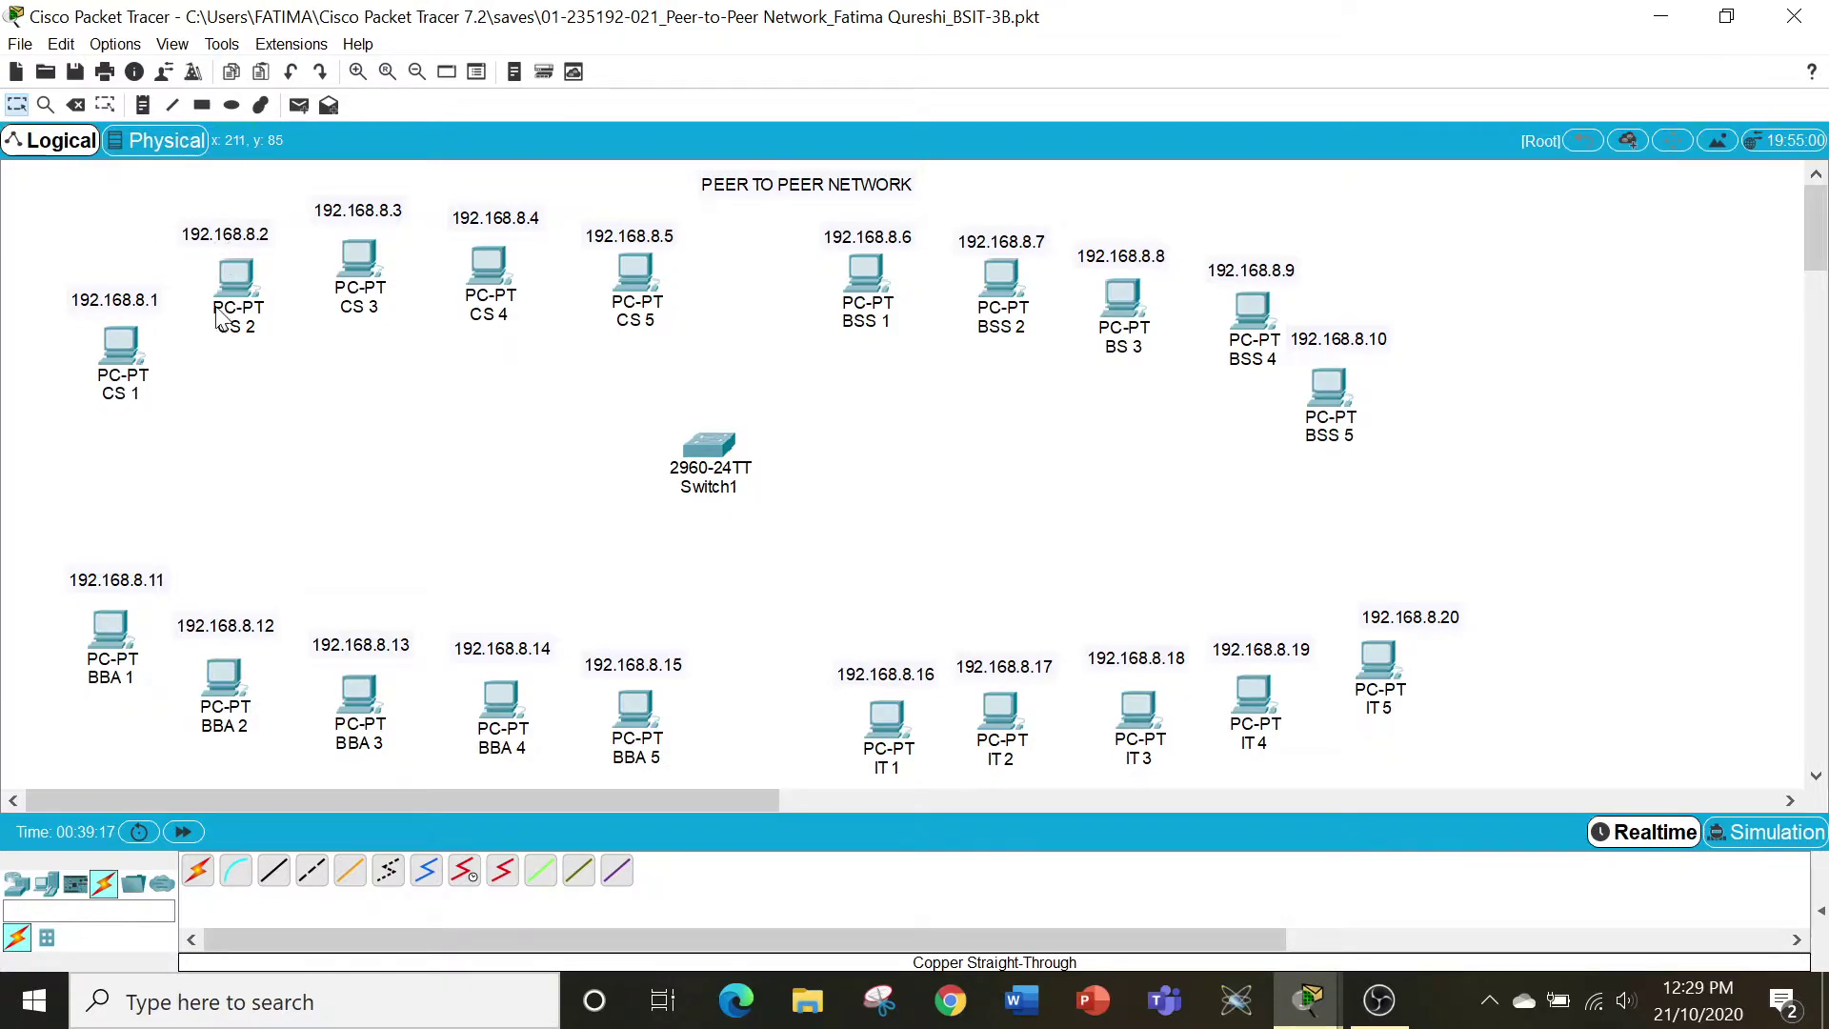
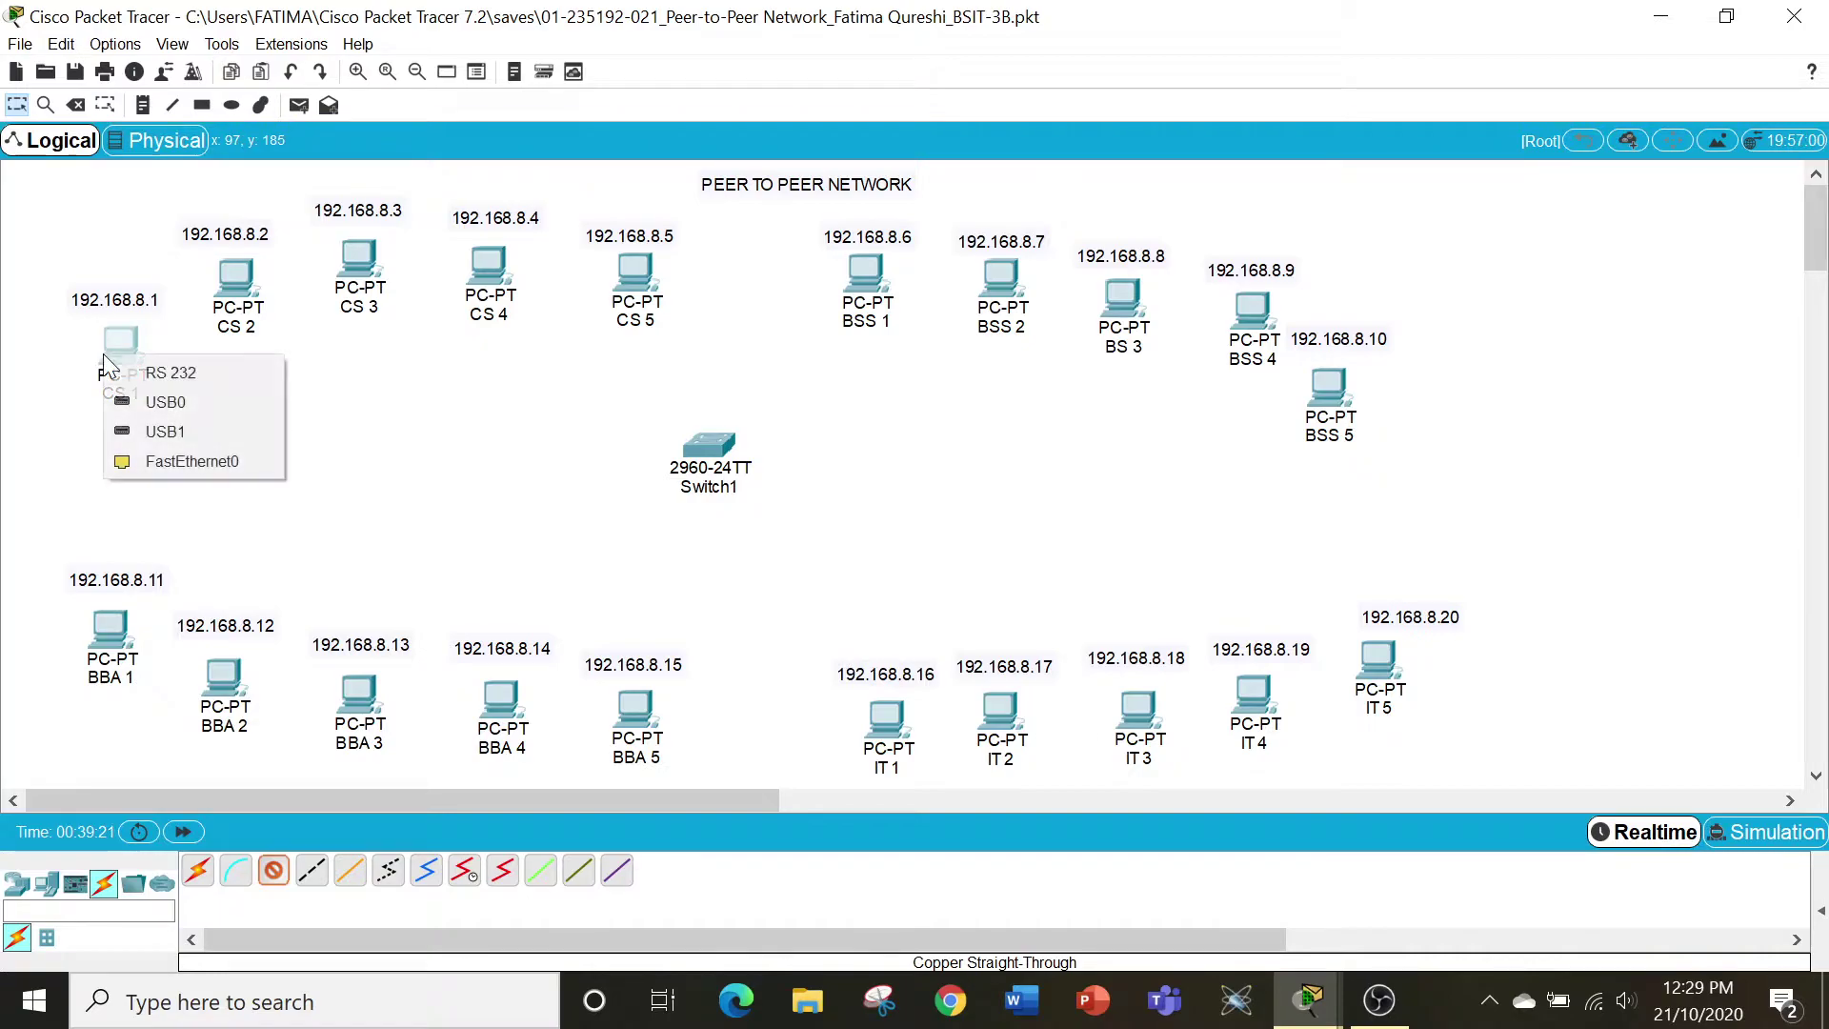
# Connect the FastEthernet0 port of CS 1 to port FastEthernet0/1 of the switch with a copper straight-through cable.
pyautogui.click(197, 458)
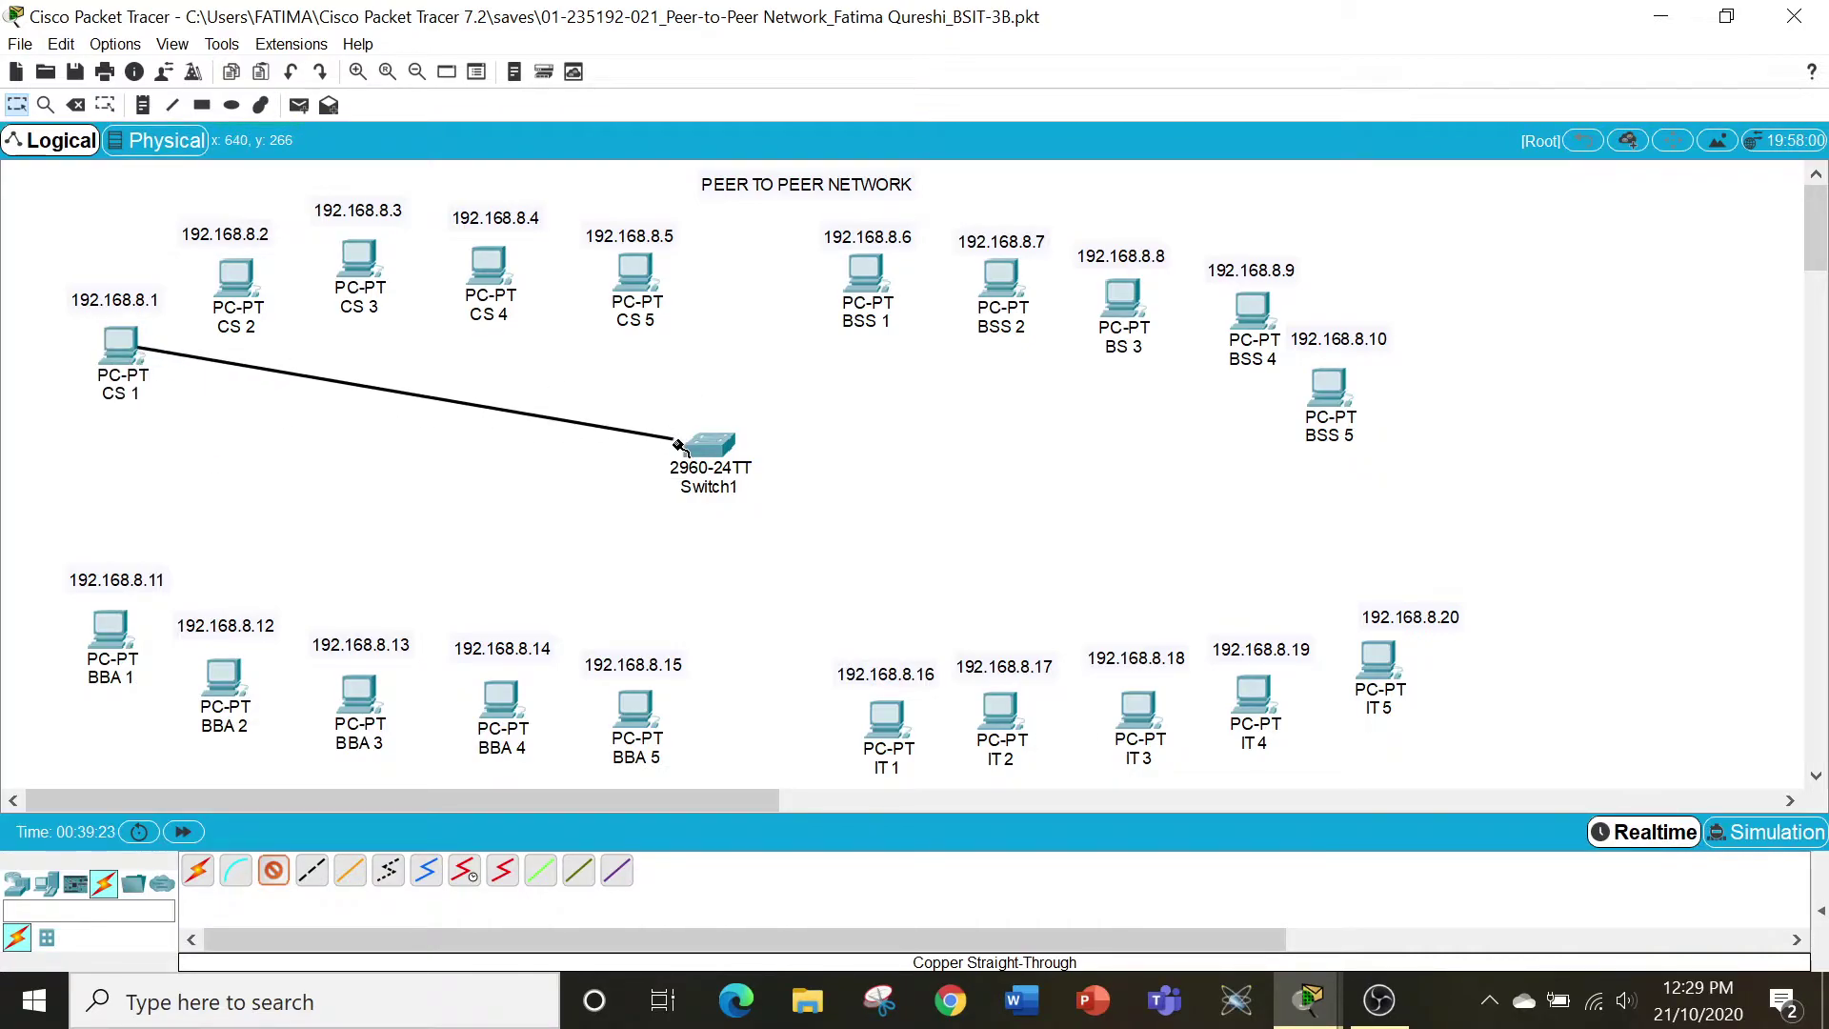
pyautogui.click(713, 454)
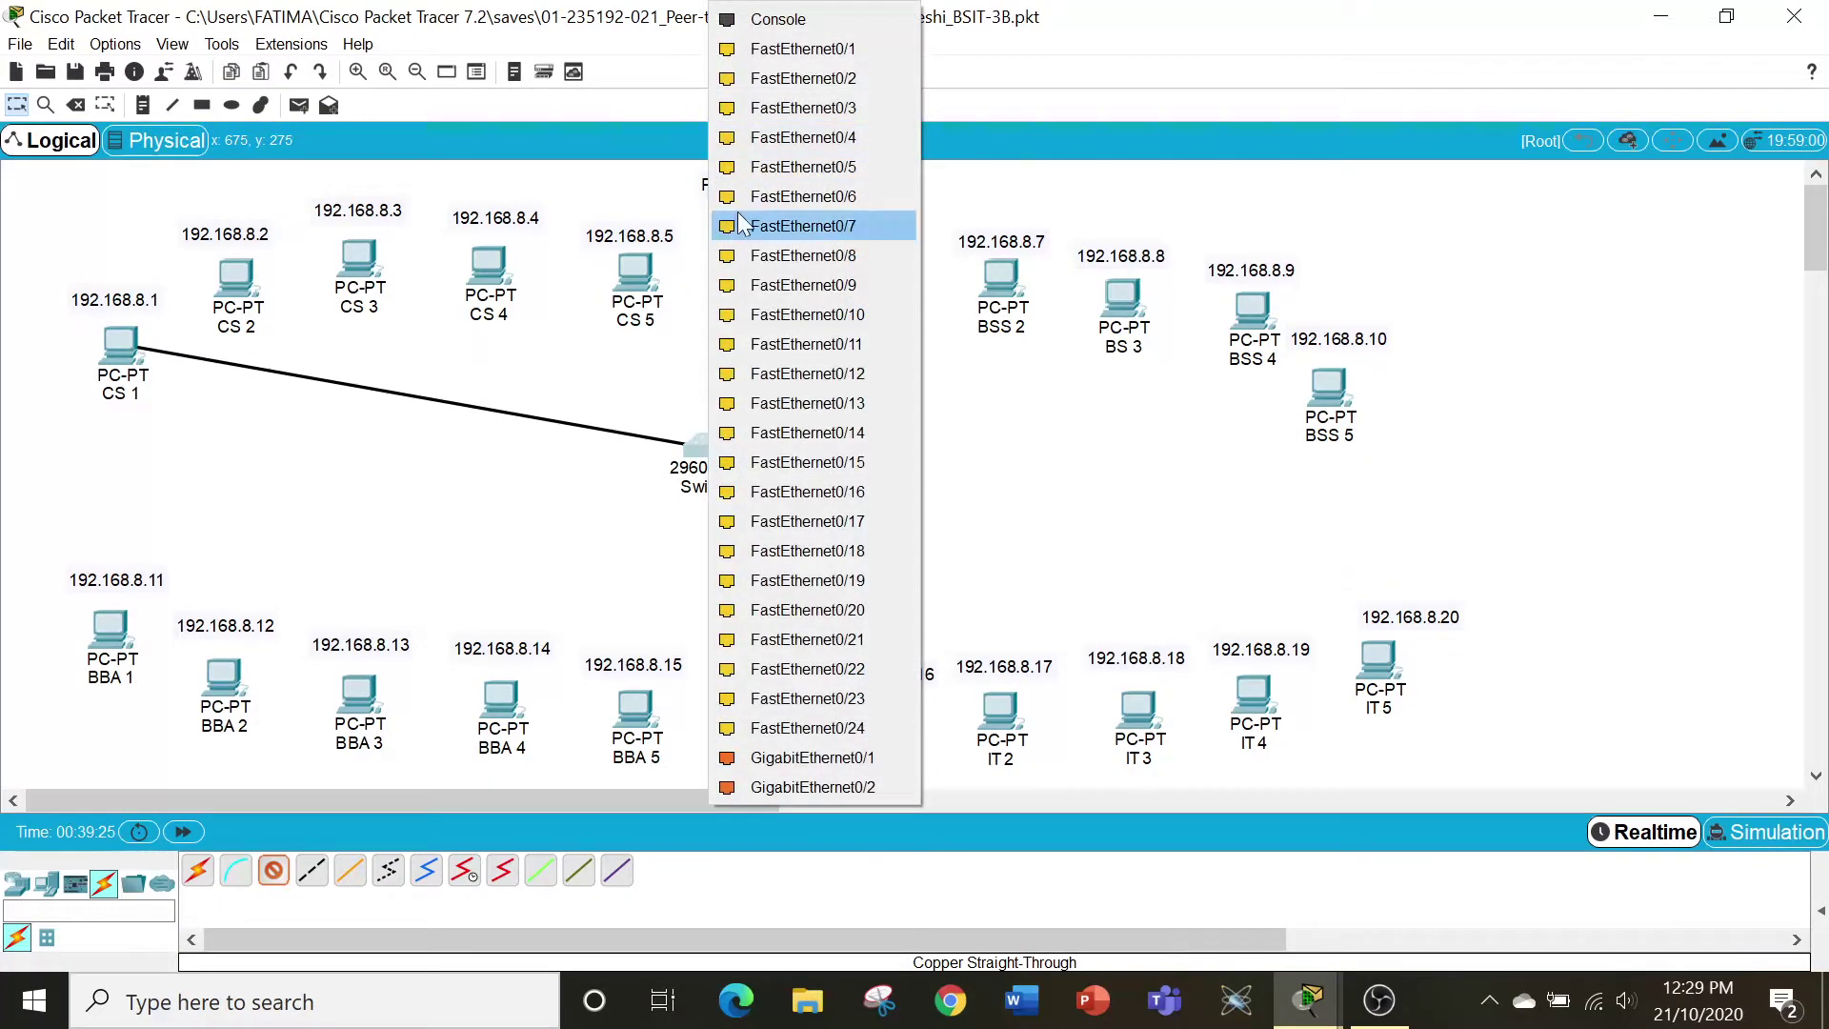
pyautogui.click(798, 53)
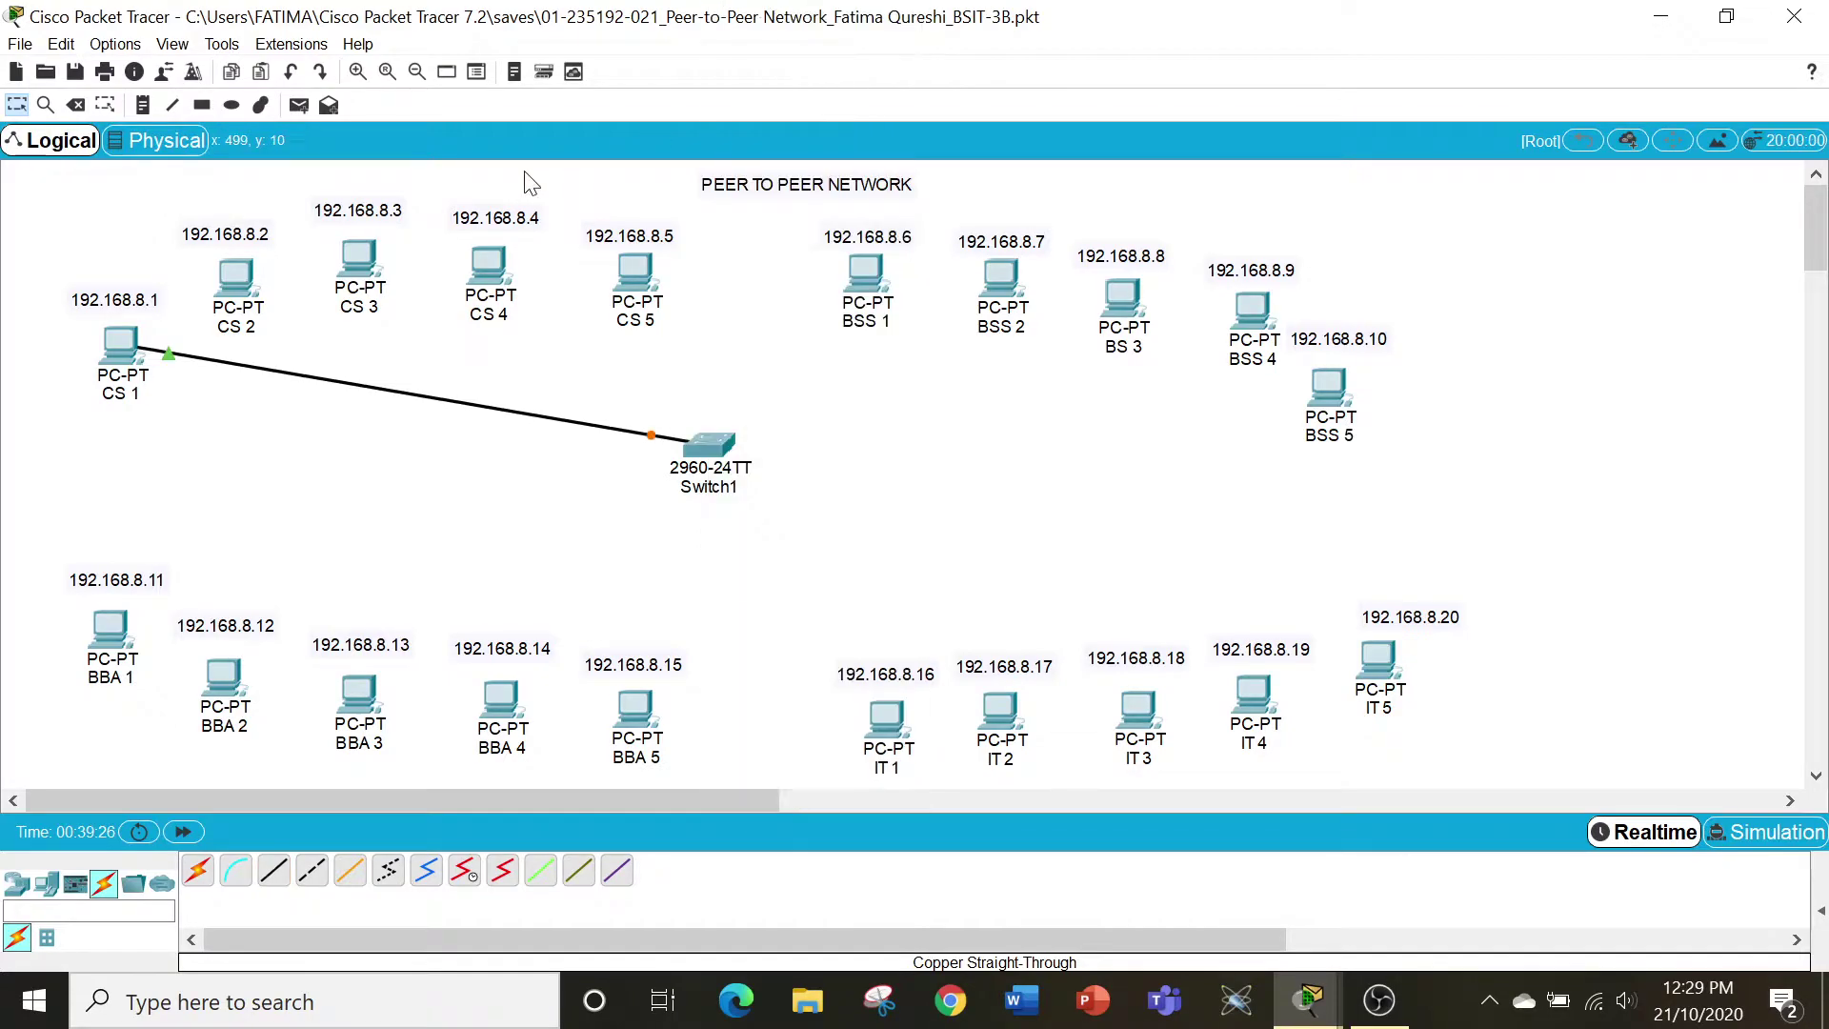
# Connect the FastEthernet0 port of CS 2 to port FastEthernet0/2 of the switch with a copper straight-through cable.
pyautogui.click(242, 275)
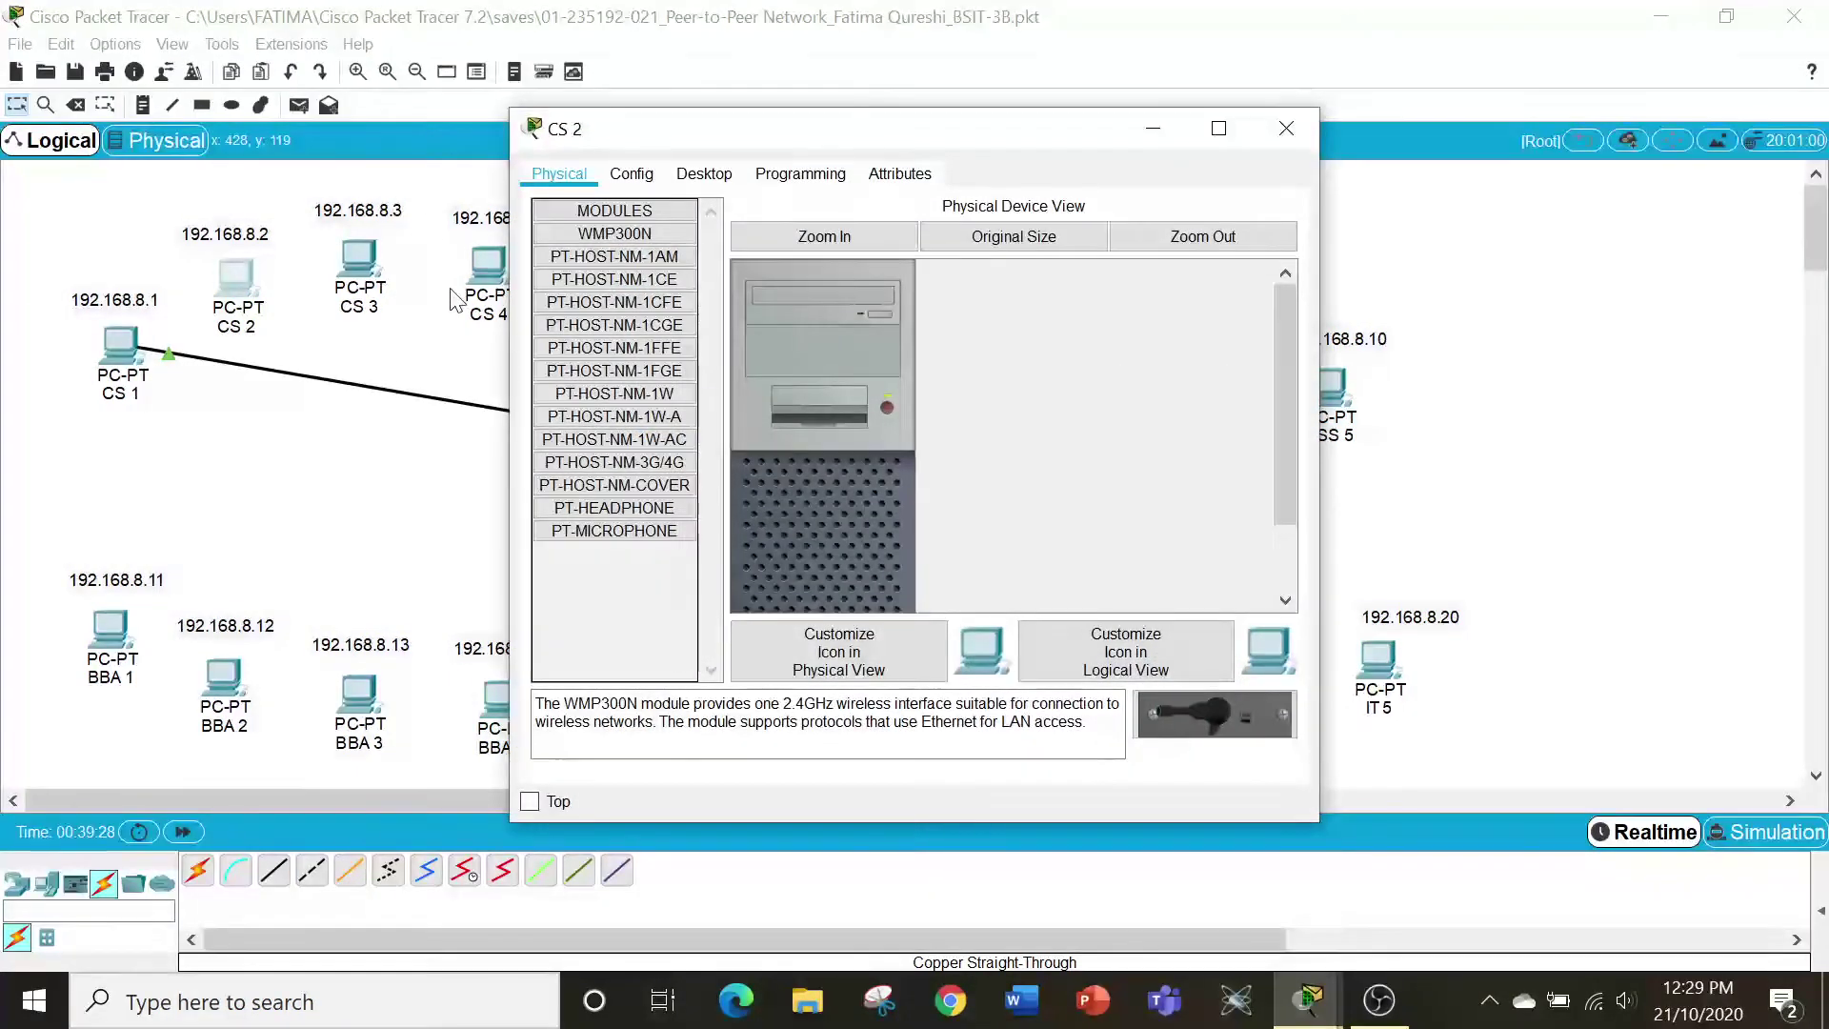
pyautogui.click(1286, 127)
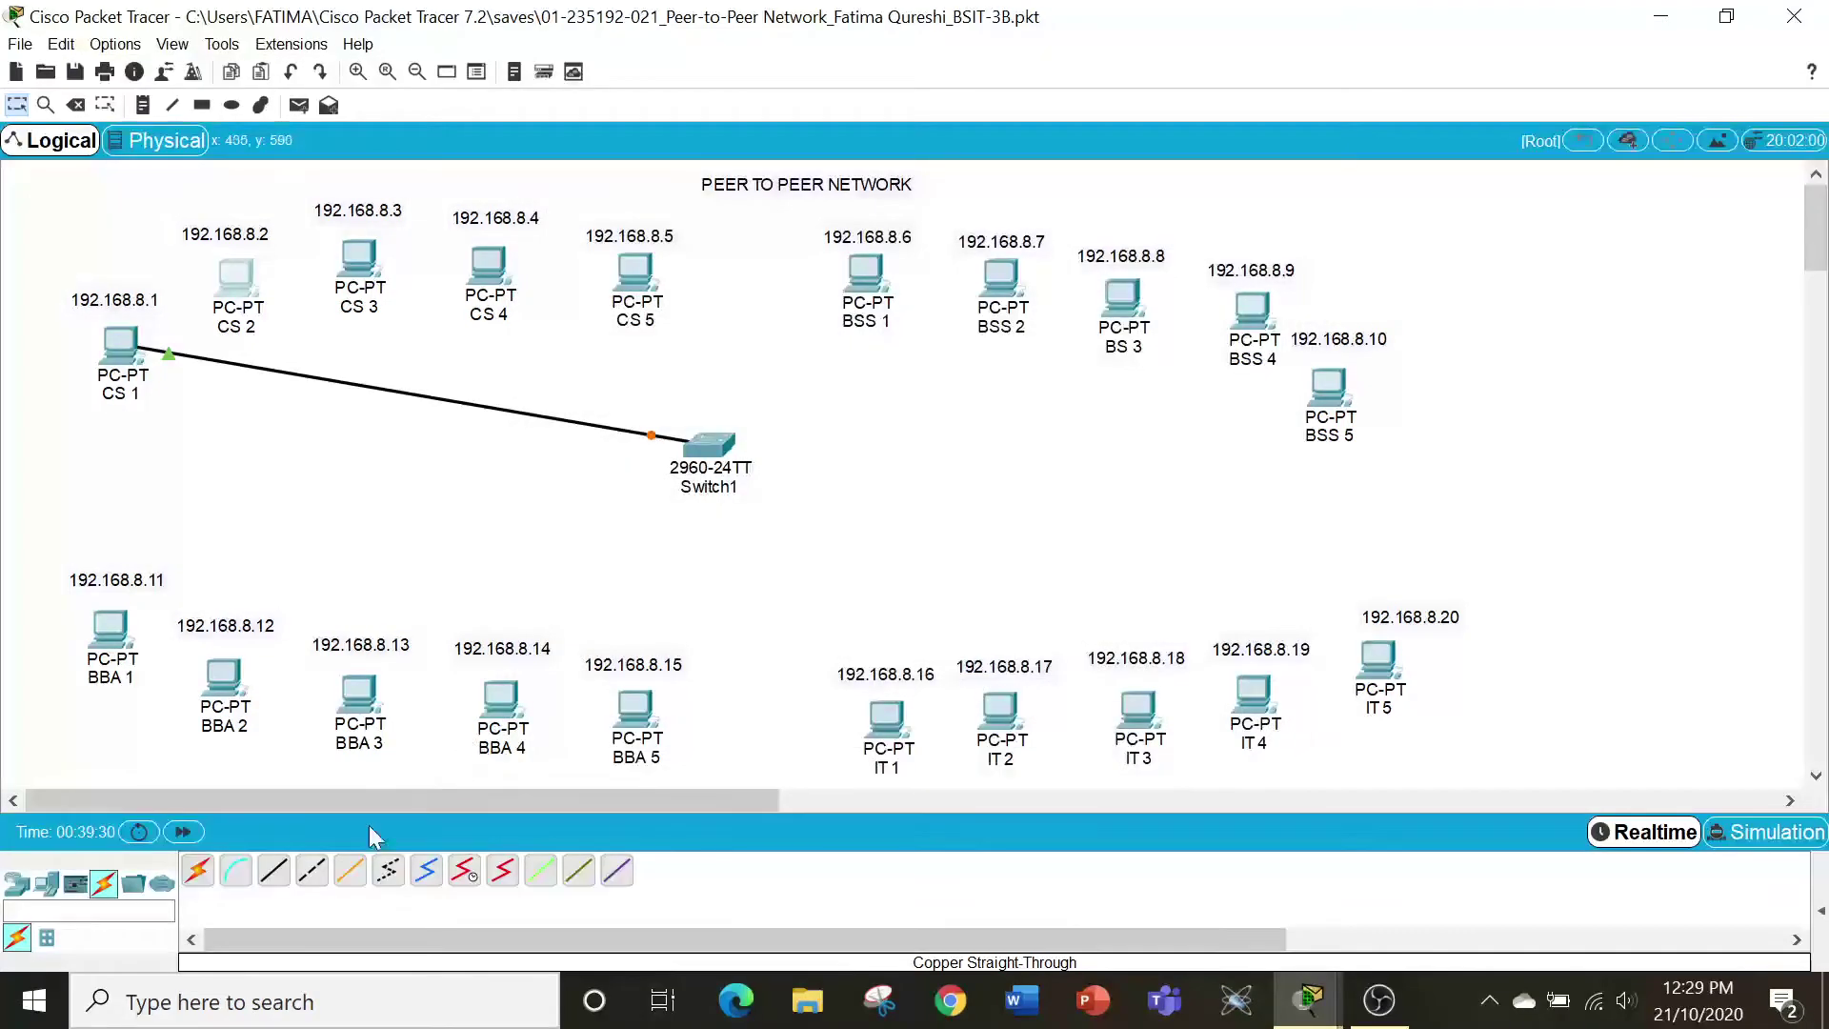
pyautogui.click(274, 882)
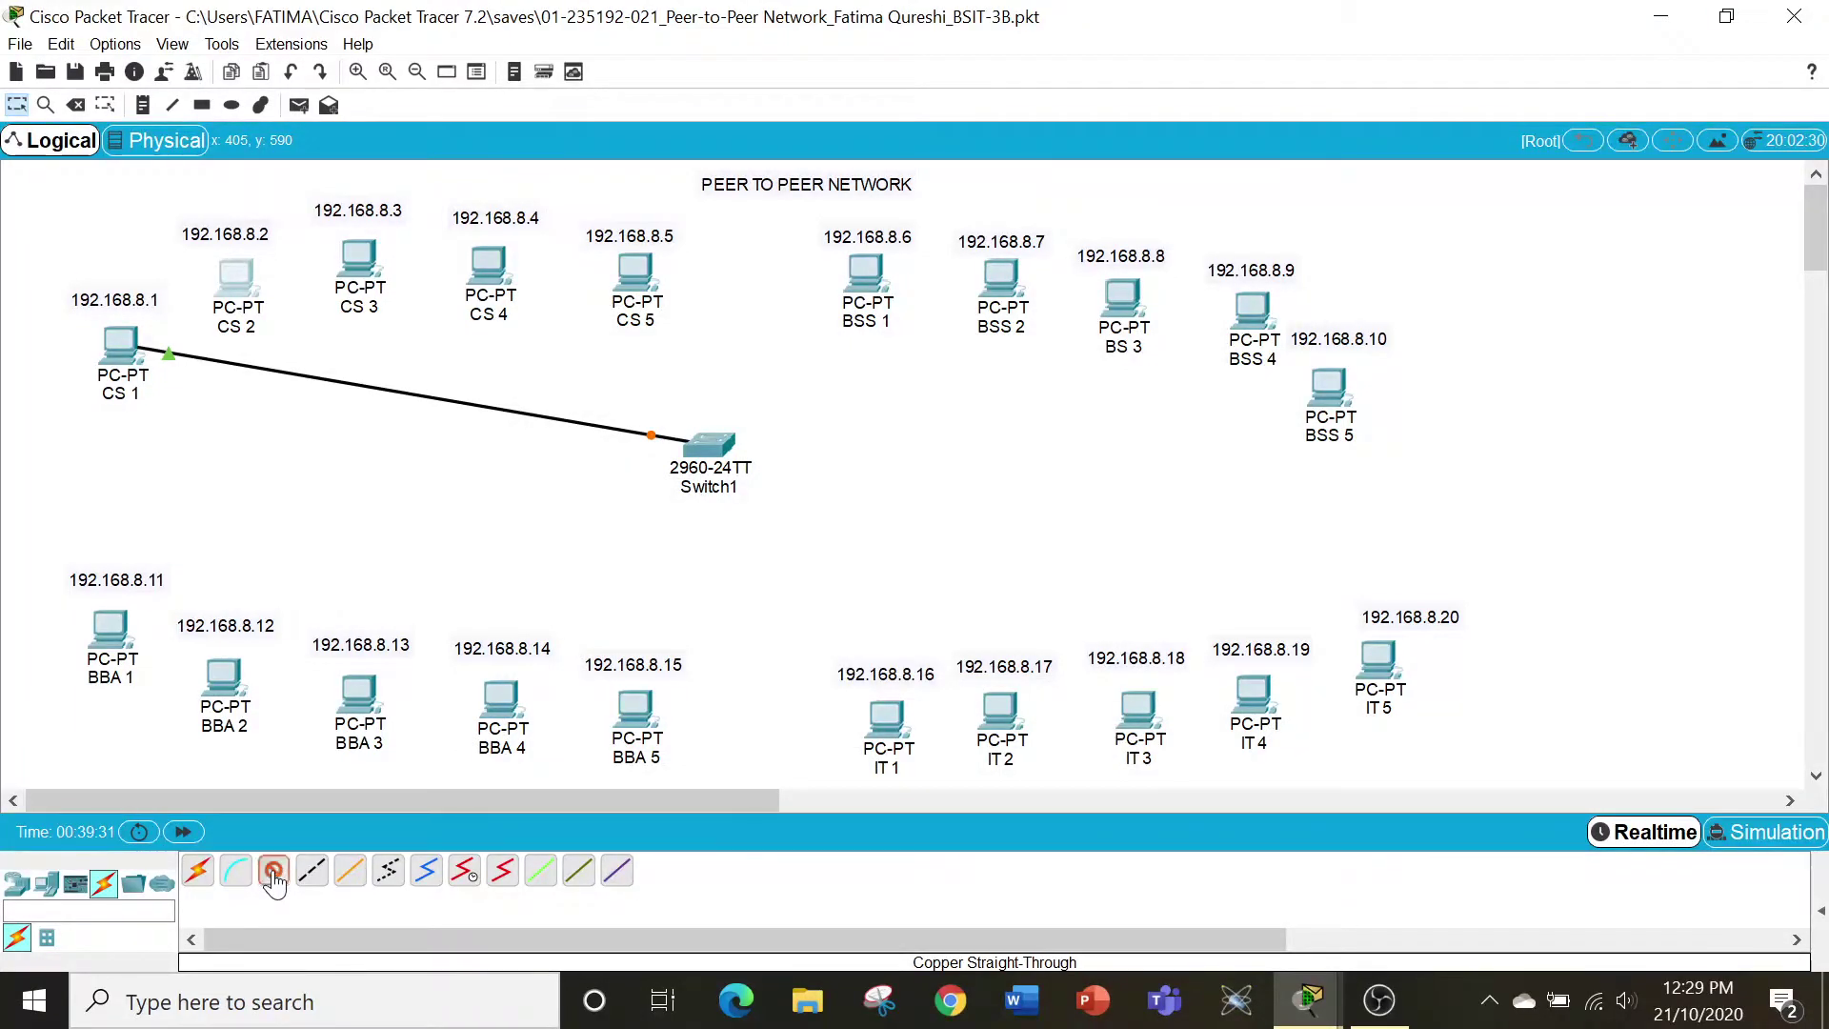
pyautogui.click(243, 291)
pyautogui.click(366, 393)
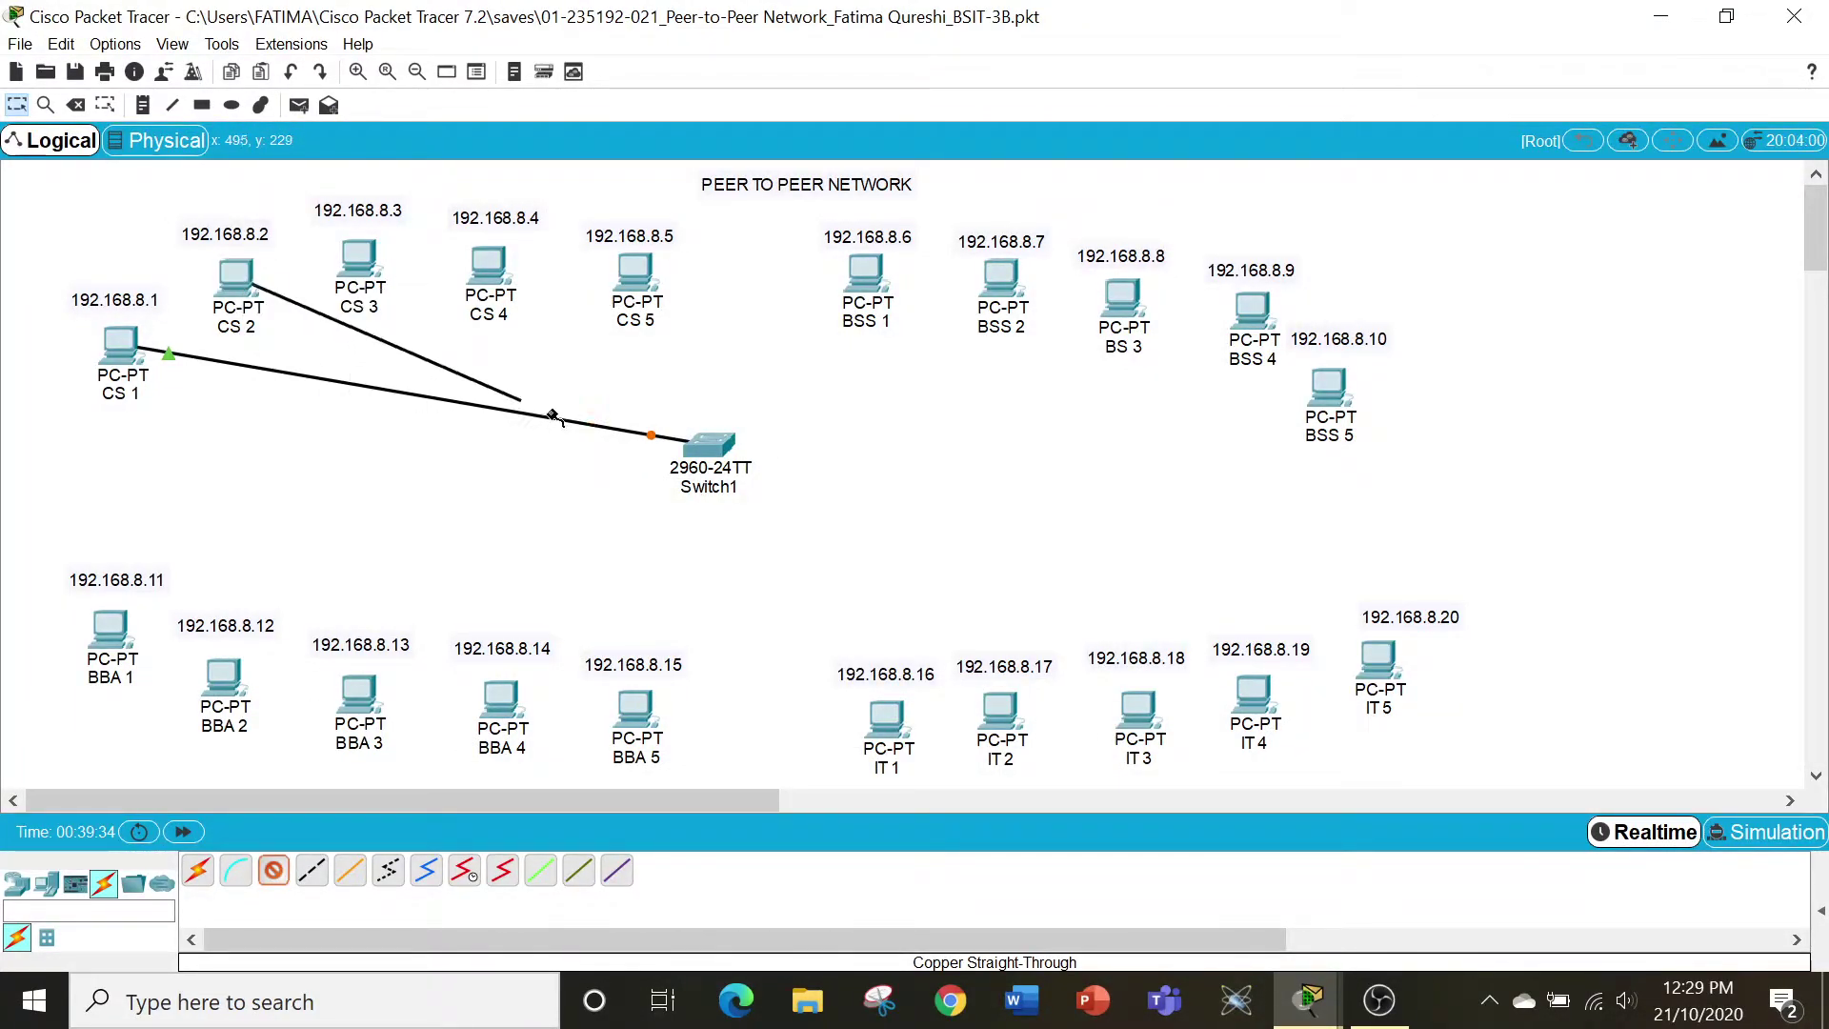
pyautogui.click(696, 452)
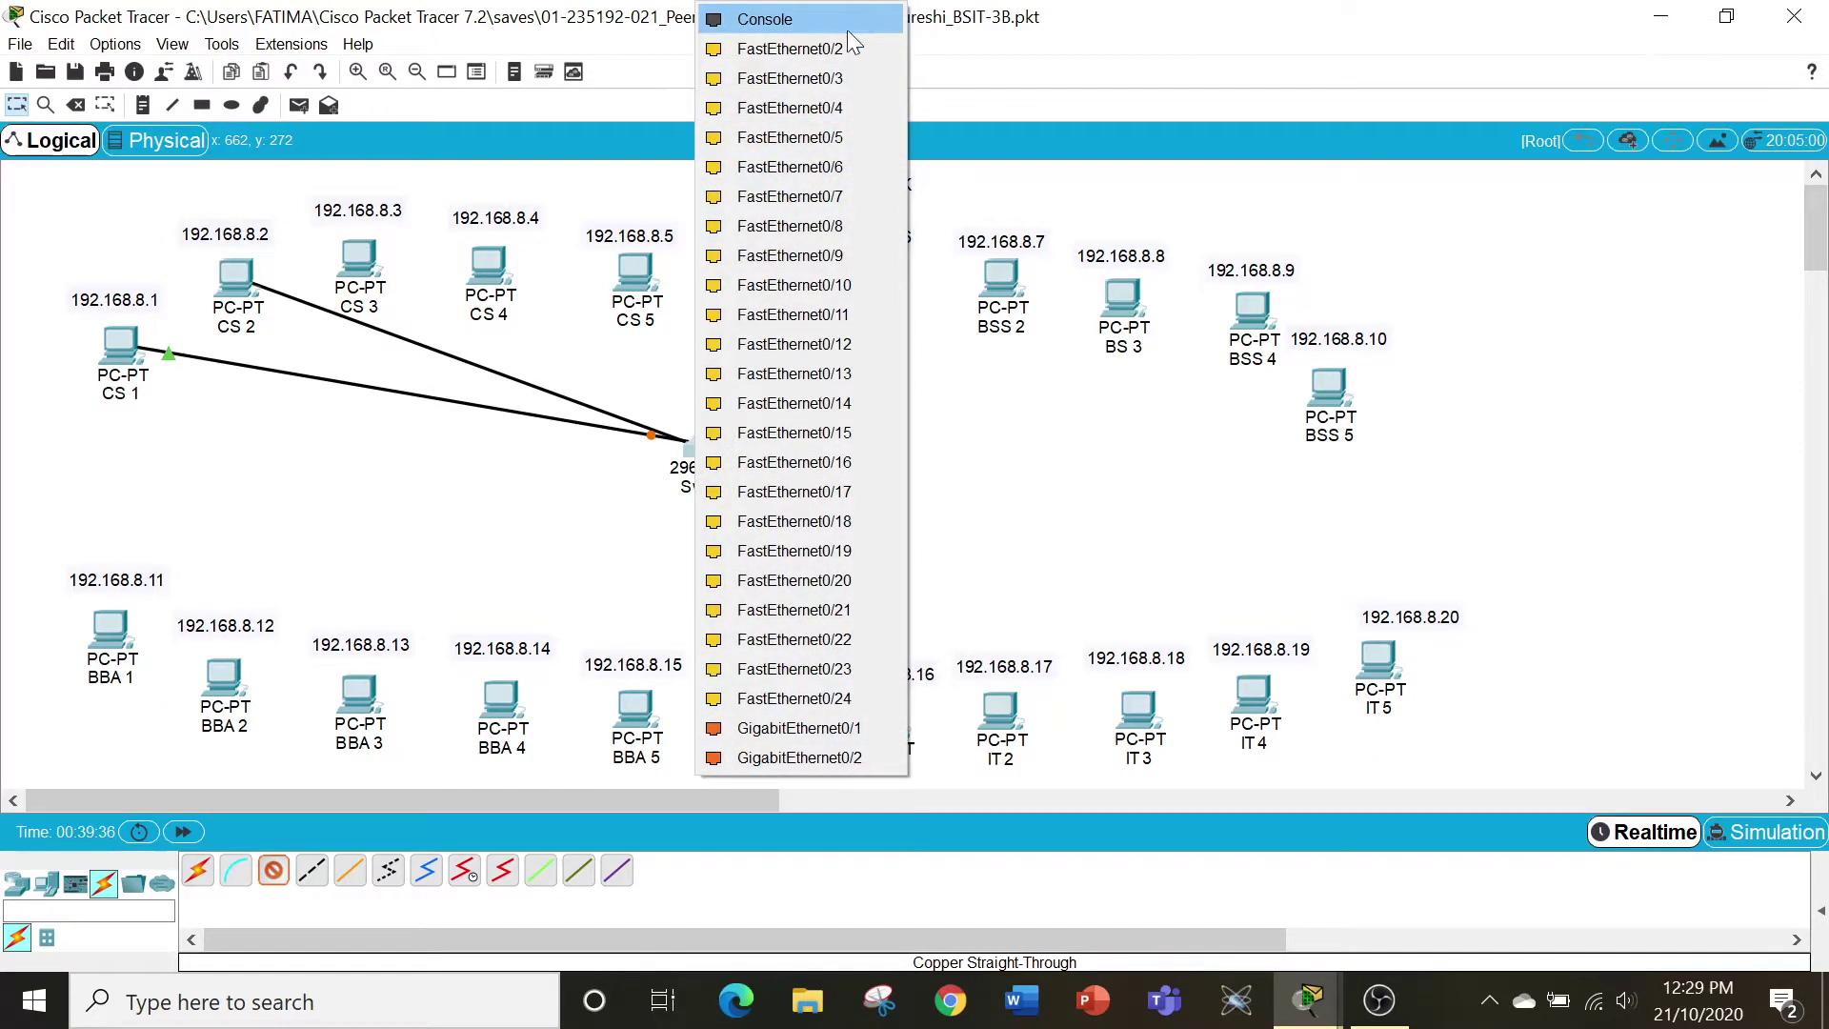
pyautogui.click(843, 40)
# Connect the FastEthernet0 port of CS 3 to port FastEthernet0/3 of the switch with a copper straight-through cable.
pyautogui.click(362, 255)
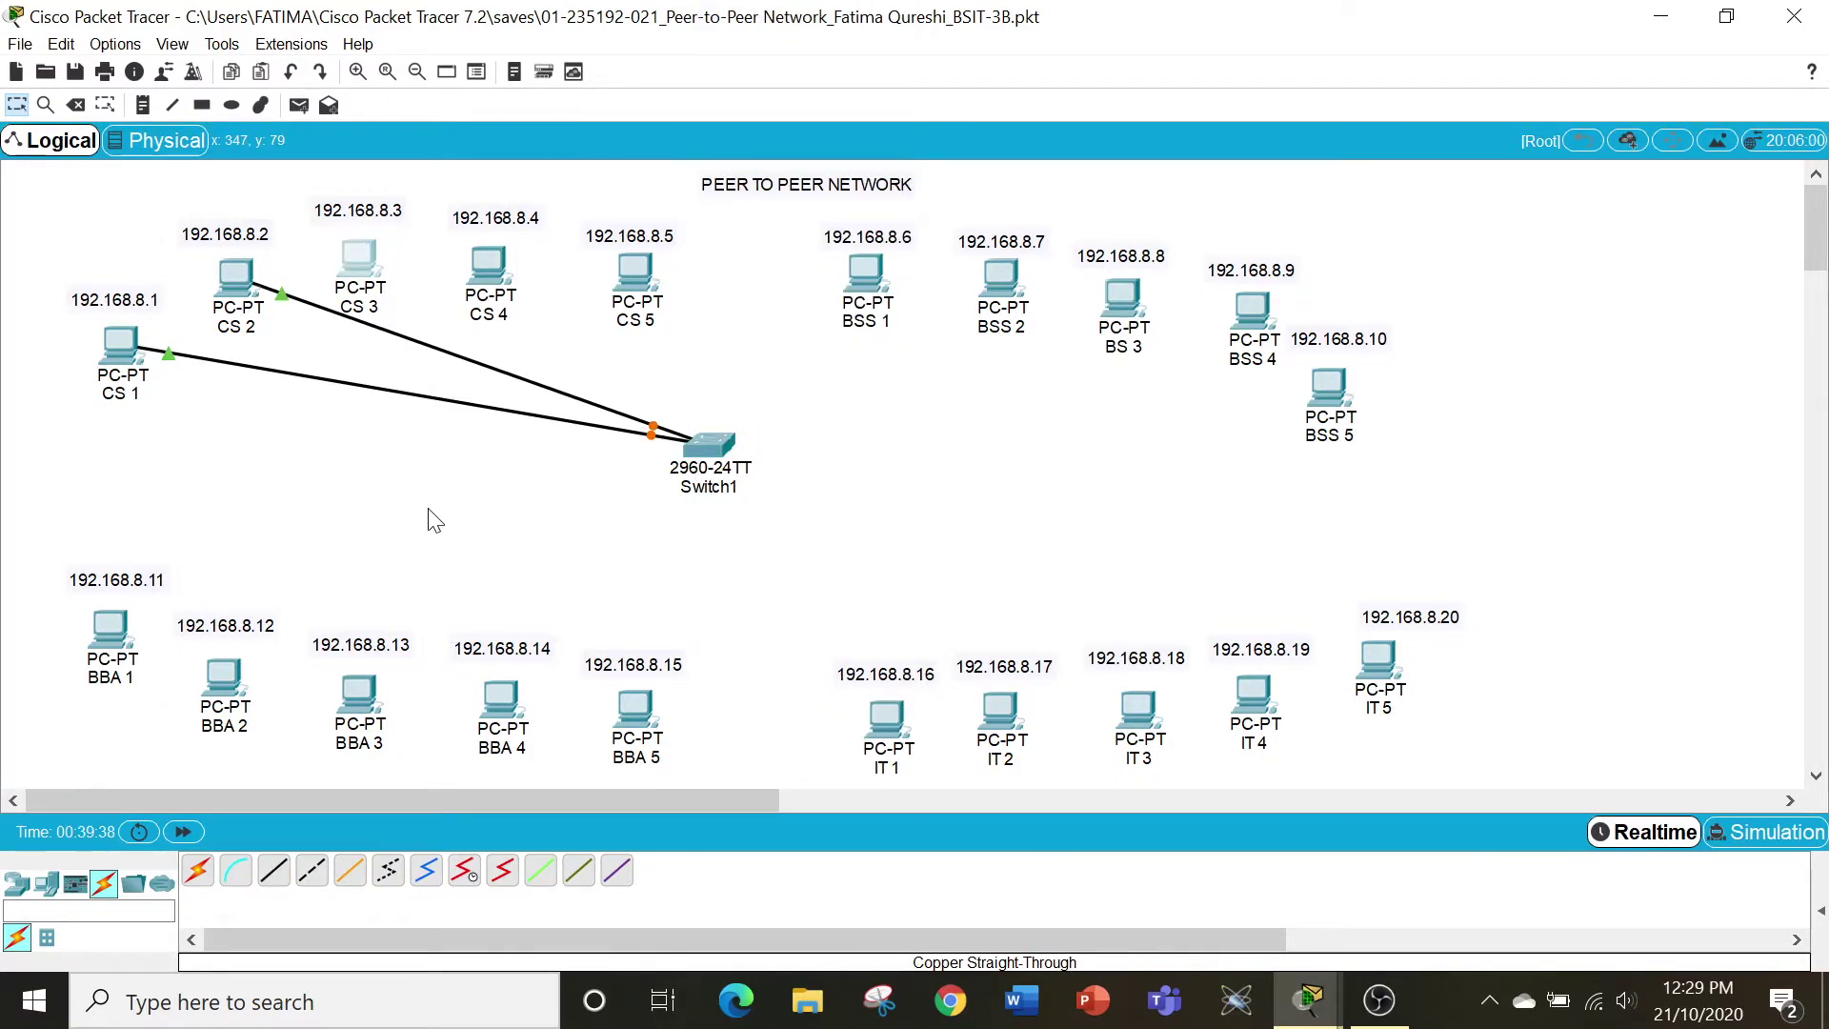
pyautogui.click(293, 863)
pyautogui.click(274, 869)
pyautogui.click(367, 253)
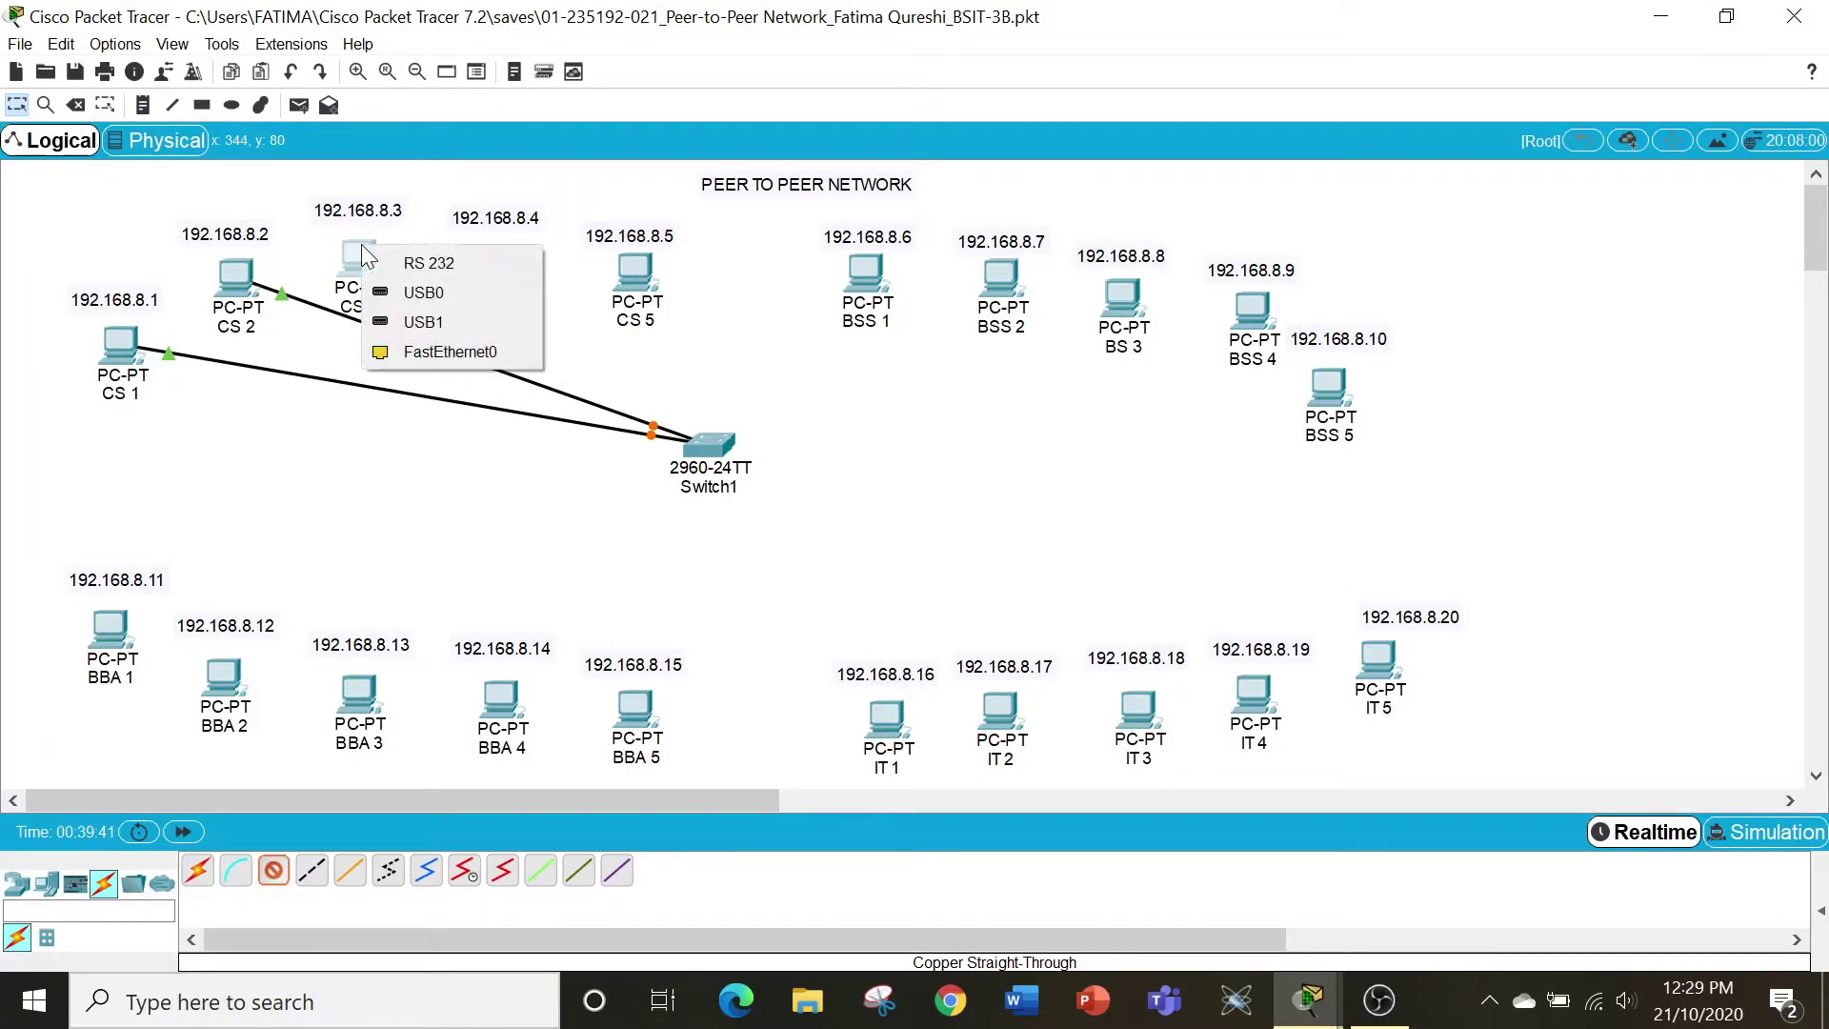
pyautogui.click(470, 358)
pyautogui.click(709, 452)
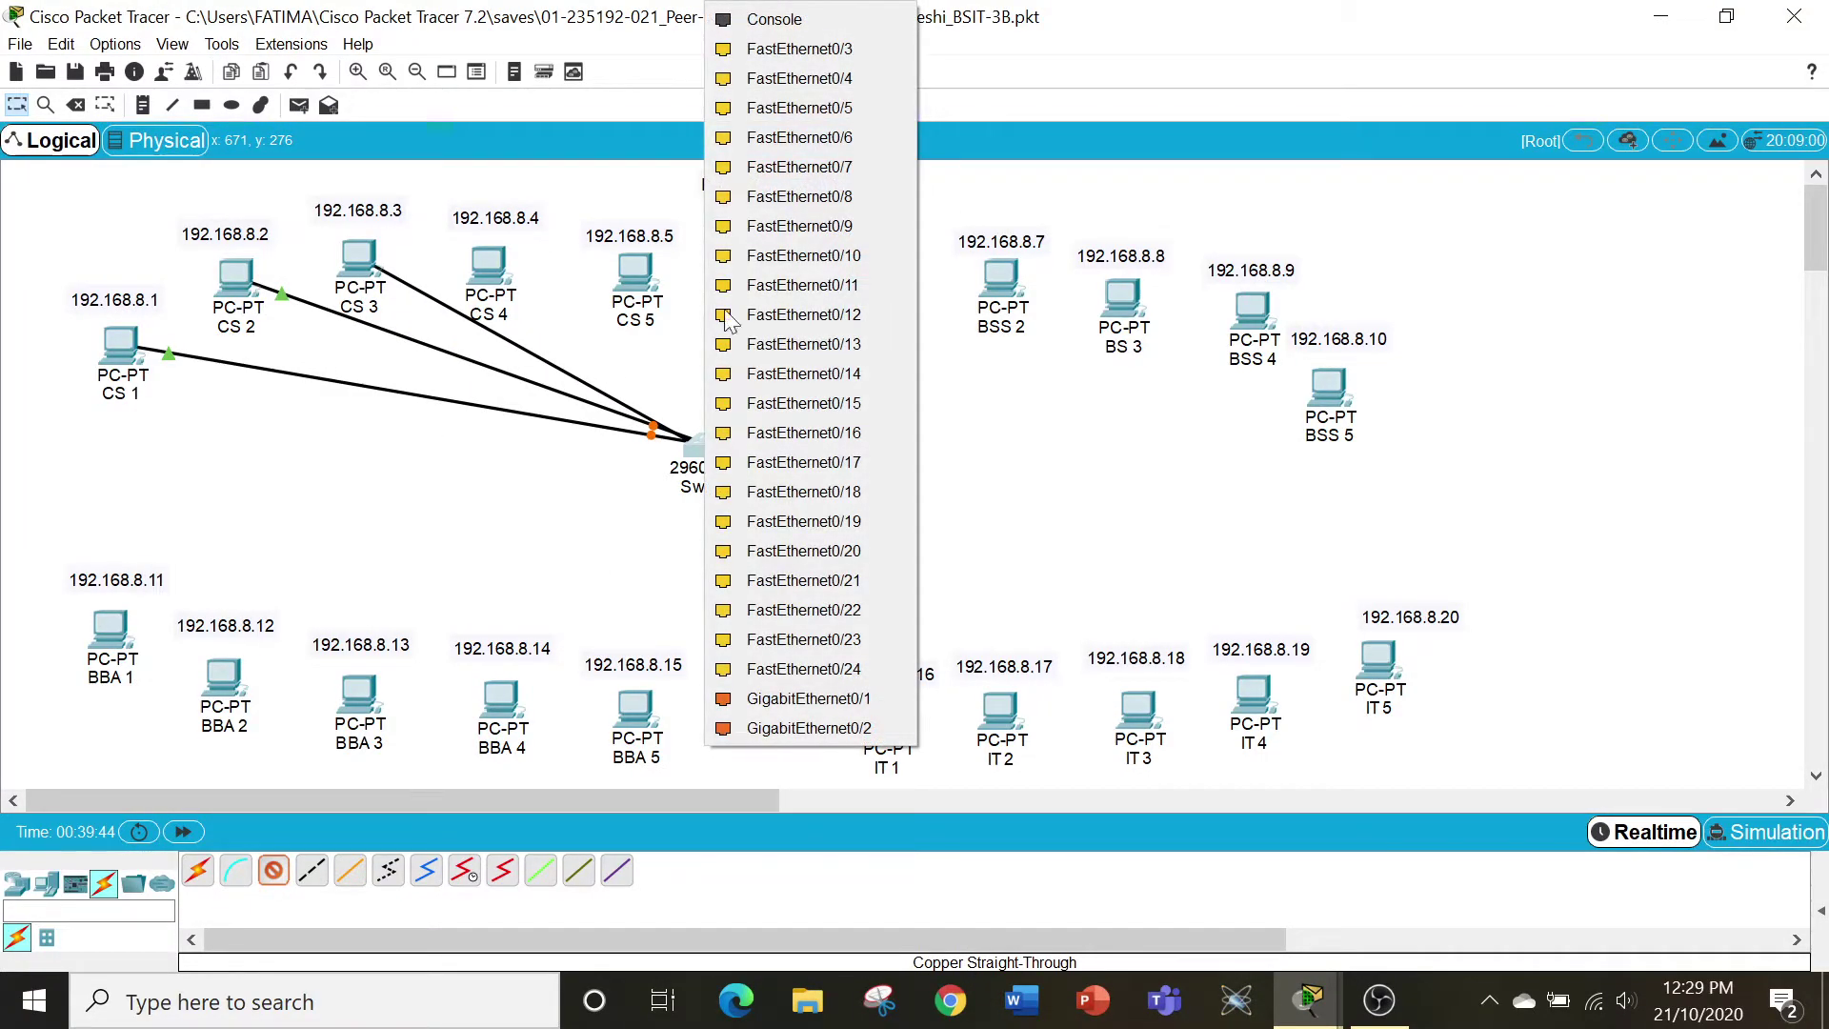
pyautogui.click(793, 50)
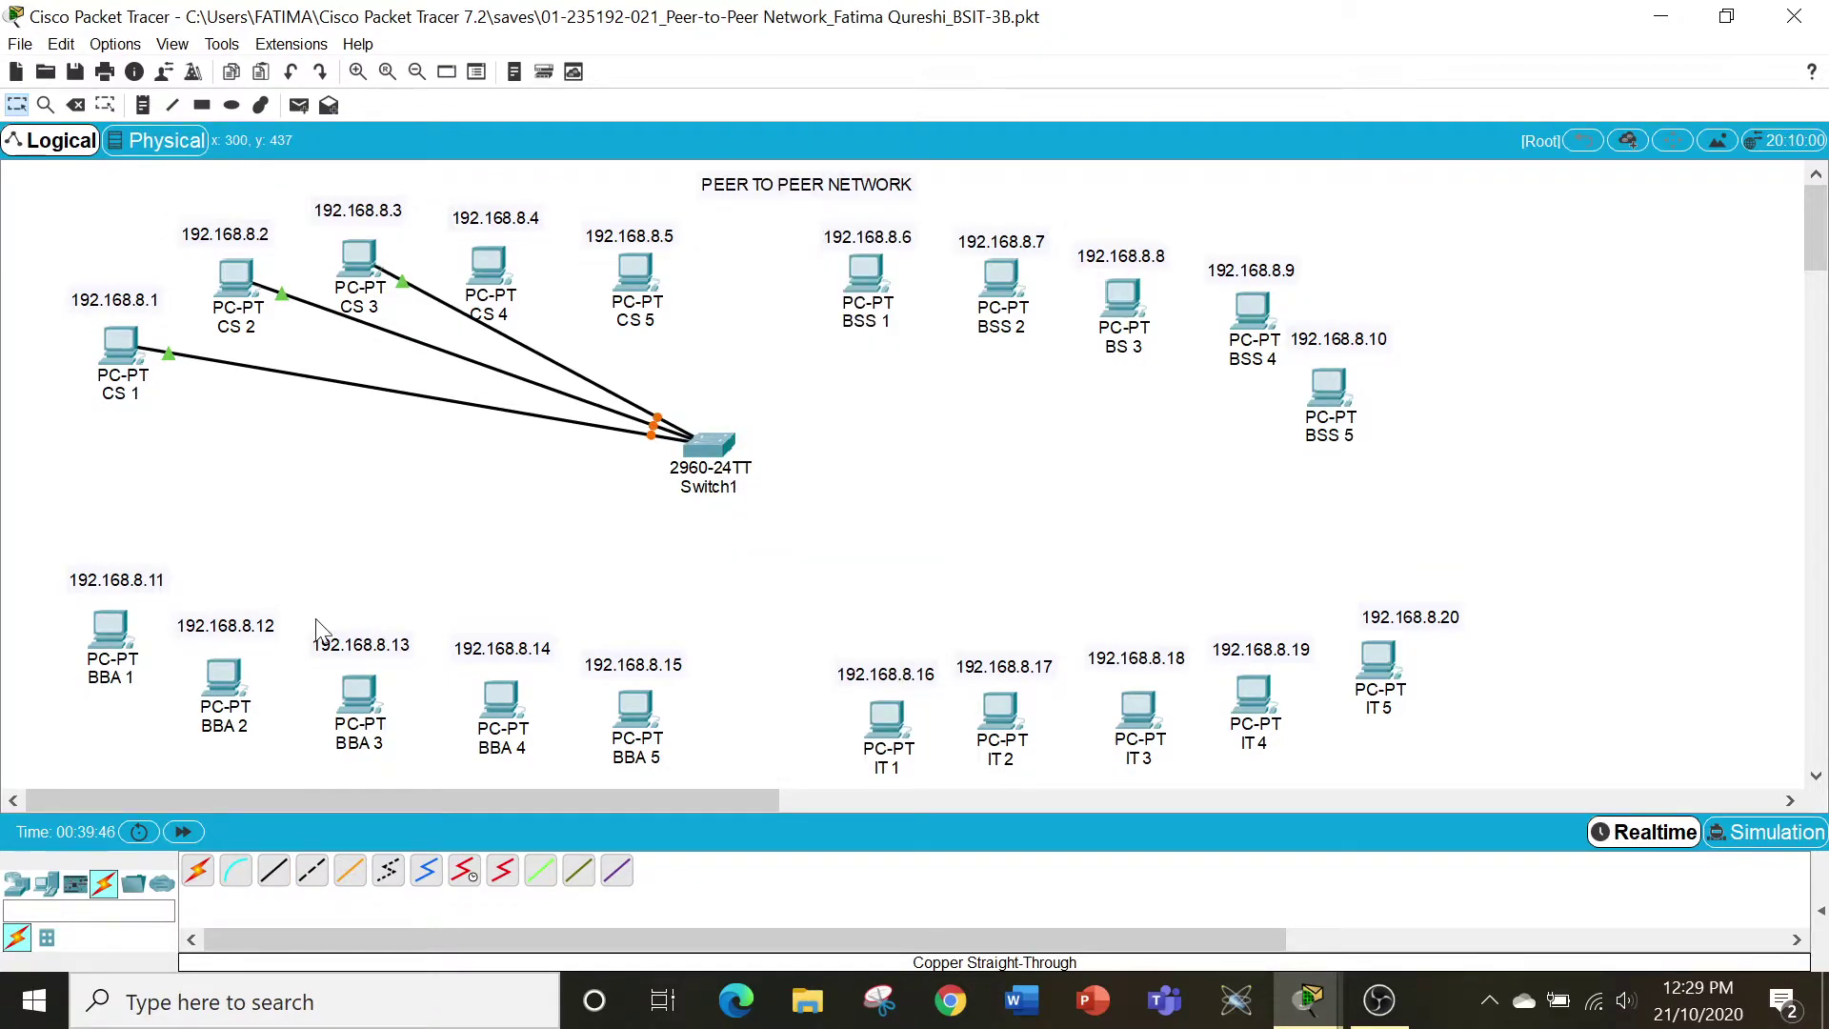
# Connect the FastEthernet0 port of CS 4 to port FastEthernet0/4 of the switch with a copper straight-through cable.
pyautogui.click(277, 868)
pyautogui.click(500, 259)
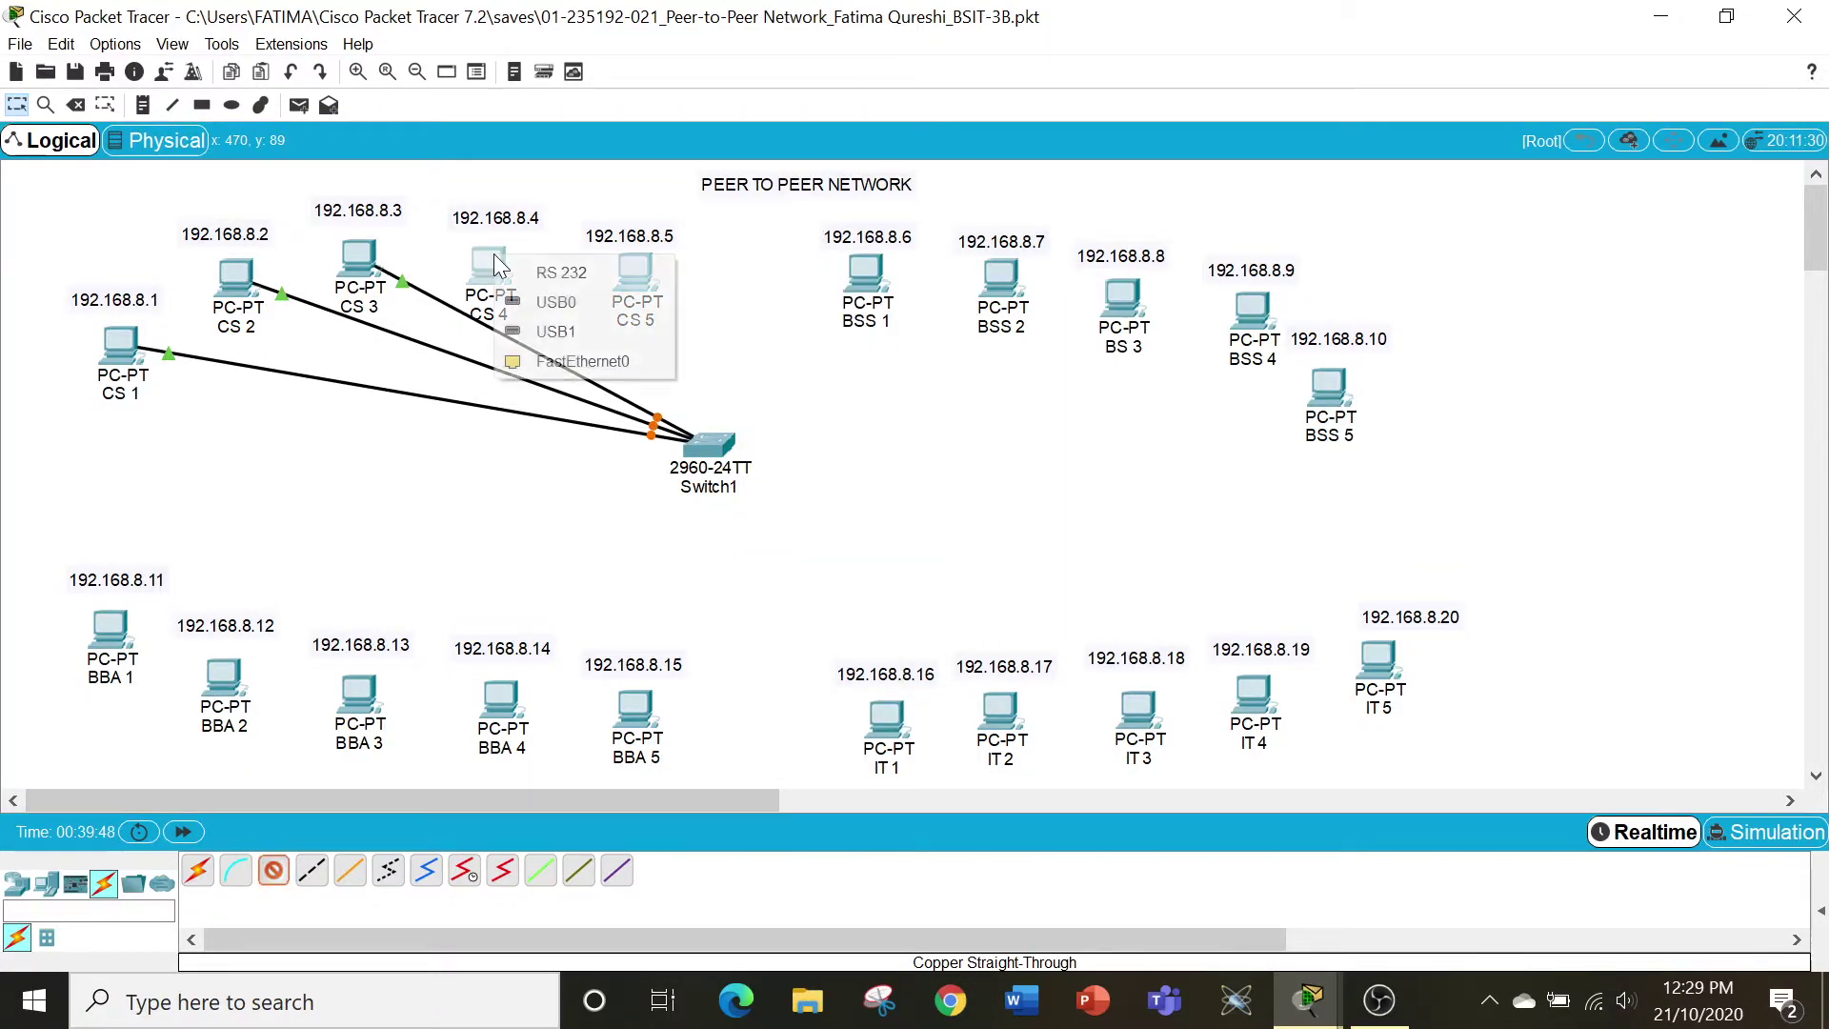
pyautogui.click(623, 360)
pyautogui.click(703, 438)
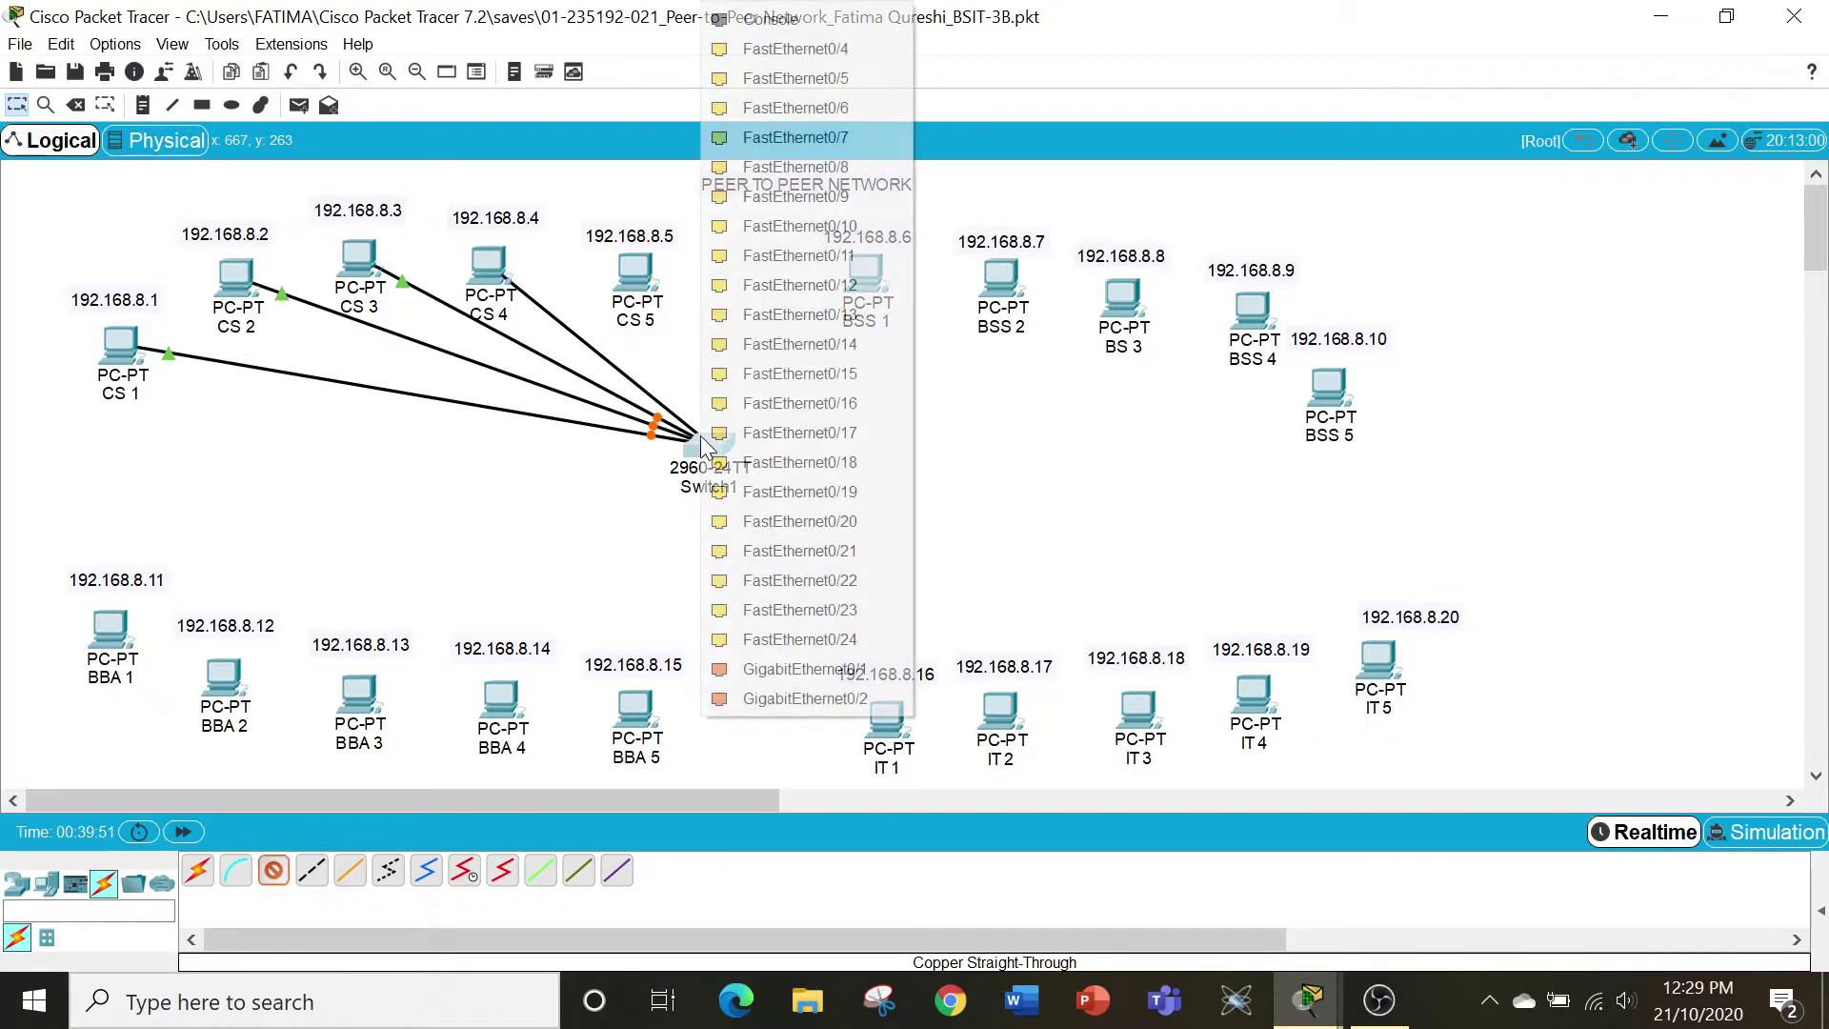
pyautogui.click(781, 45)
# Connect the FastEthernet0 port of CS 5 to port FastEthernet0/5 of the switch with a copper straight-through cable.
pyautogui.click(286, 879)
pyautogui.click(631, 275)
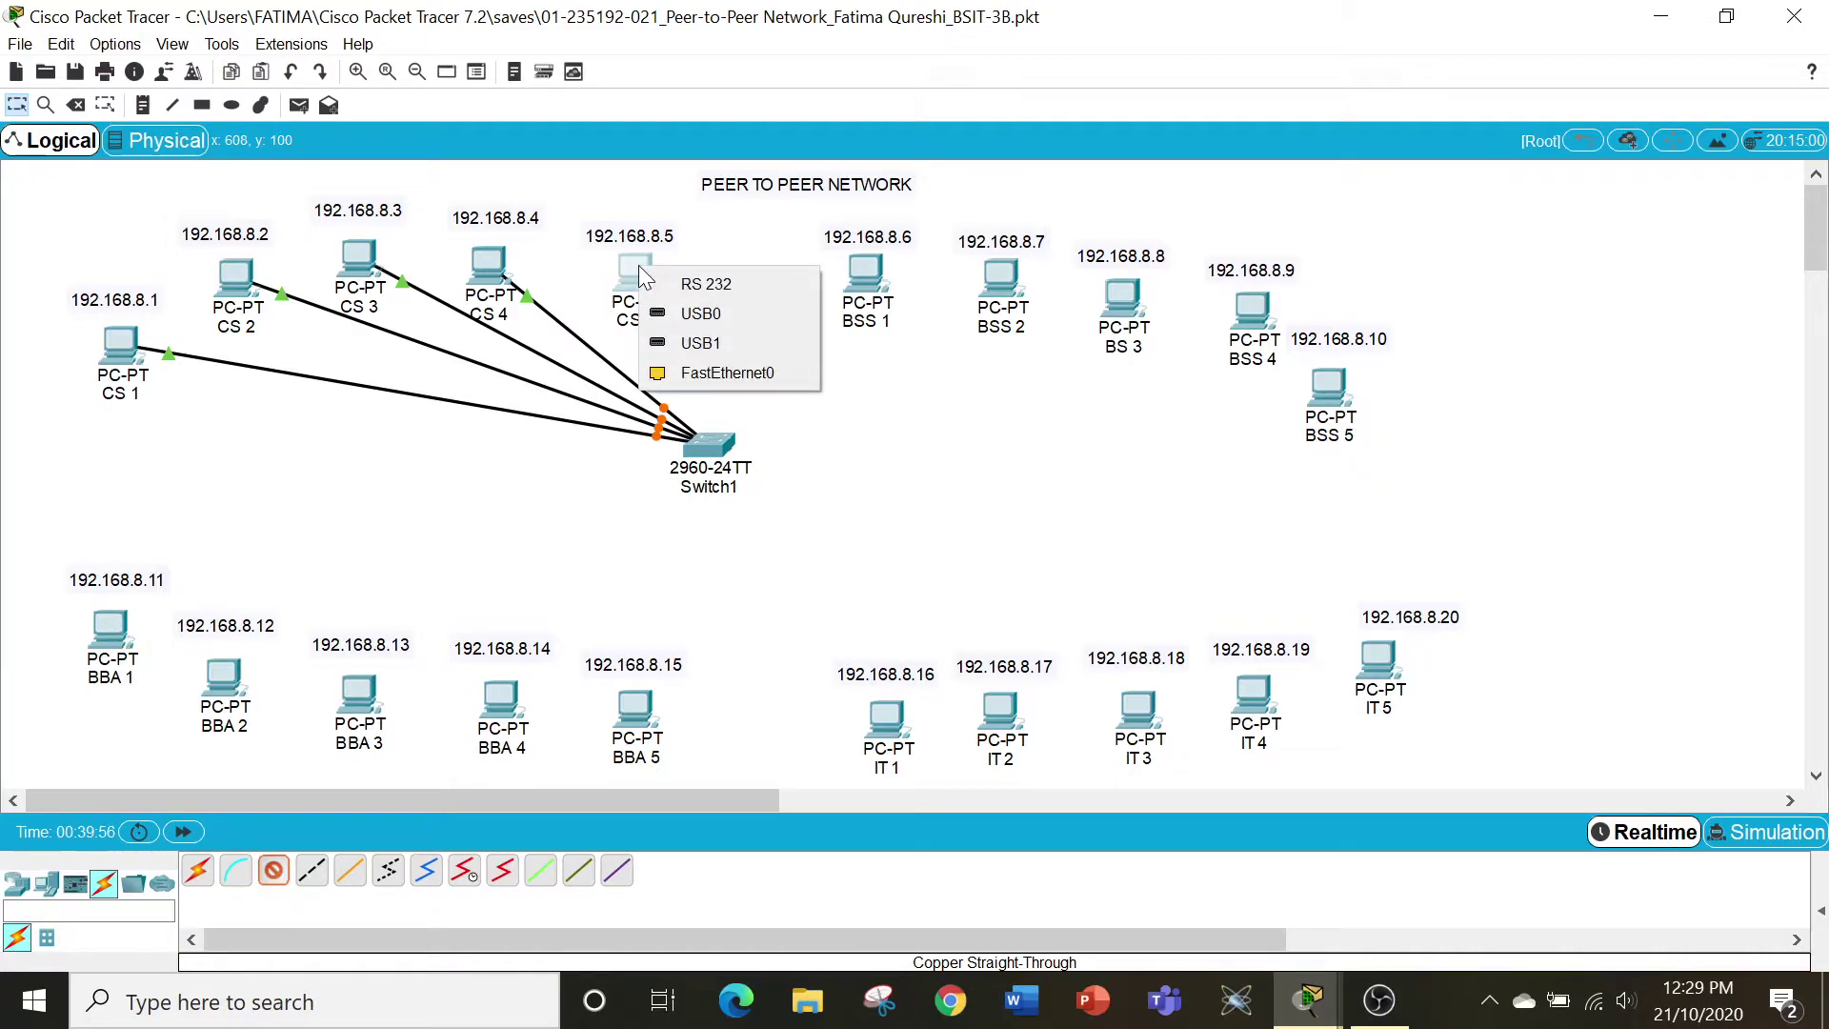
pyautogui.click(657, 372)
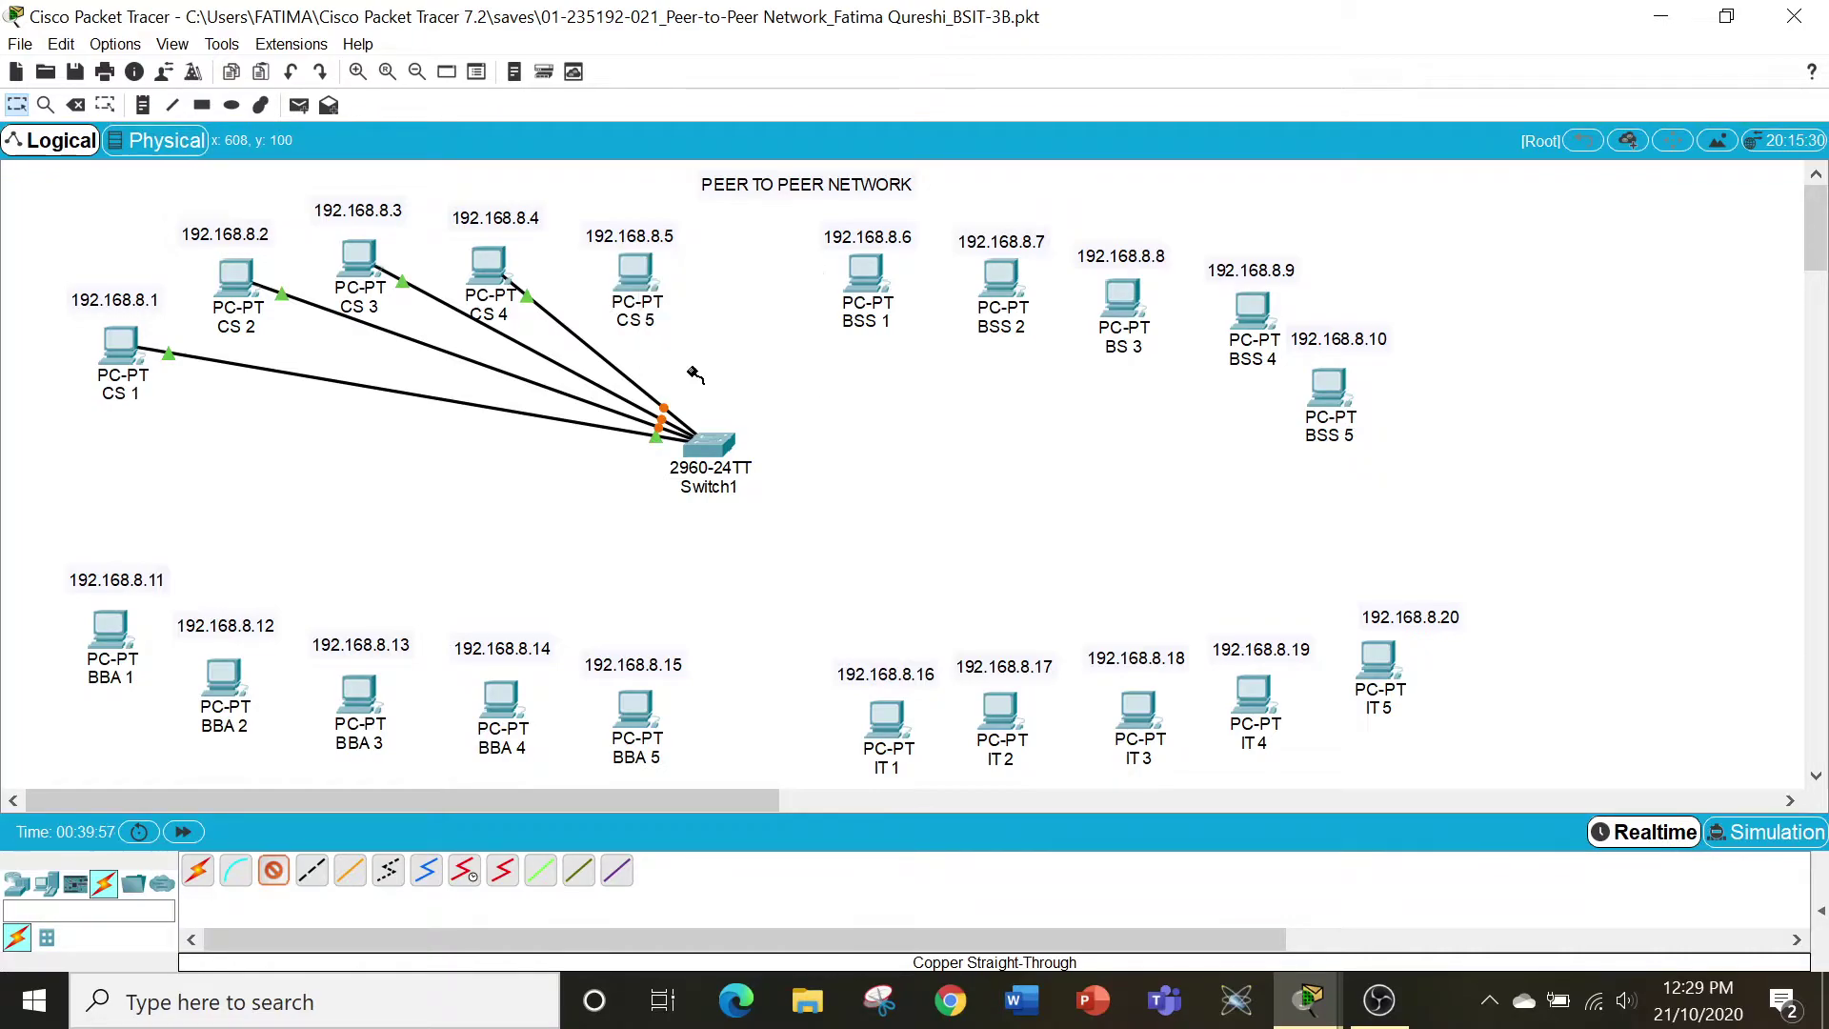
pyautogui.click(708, 440)
pyautogui.click(802, 48)
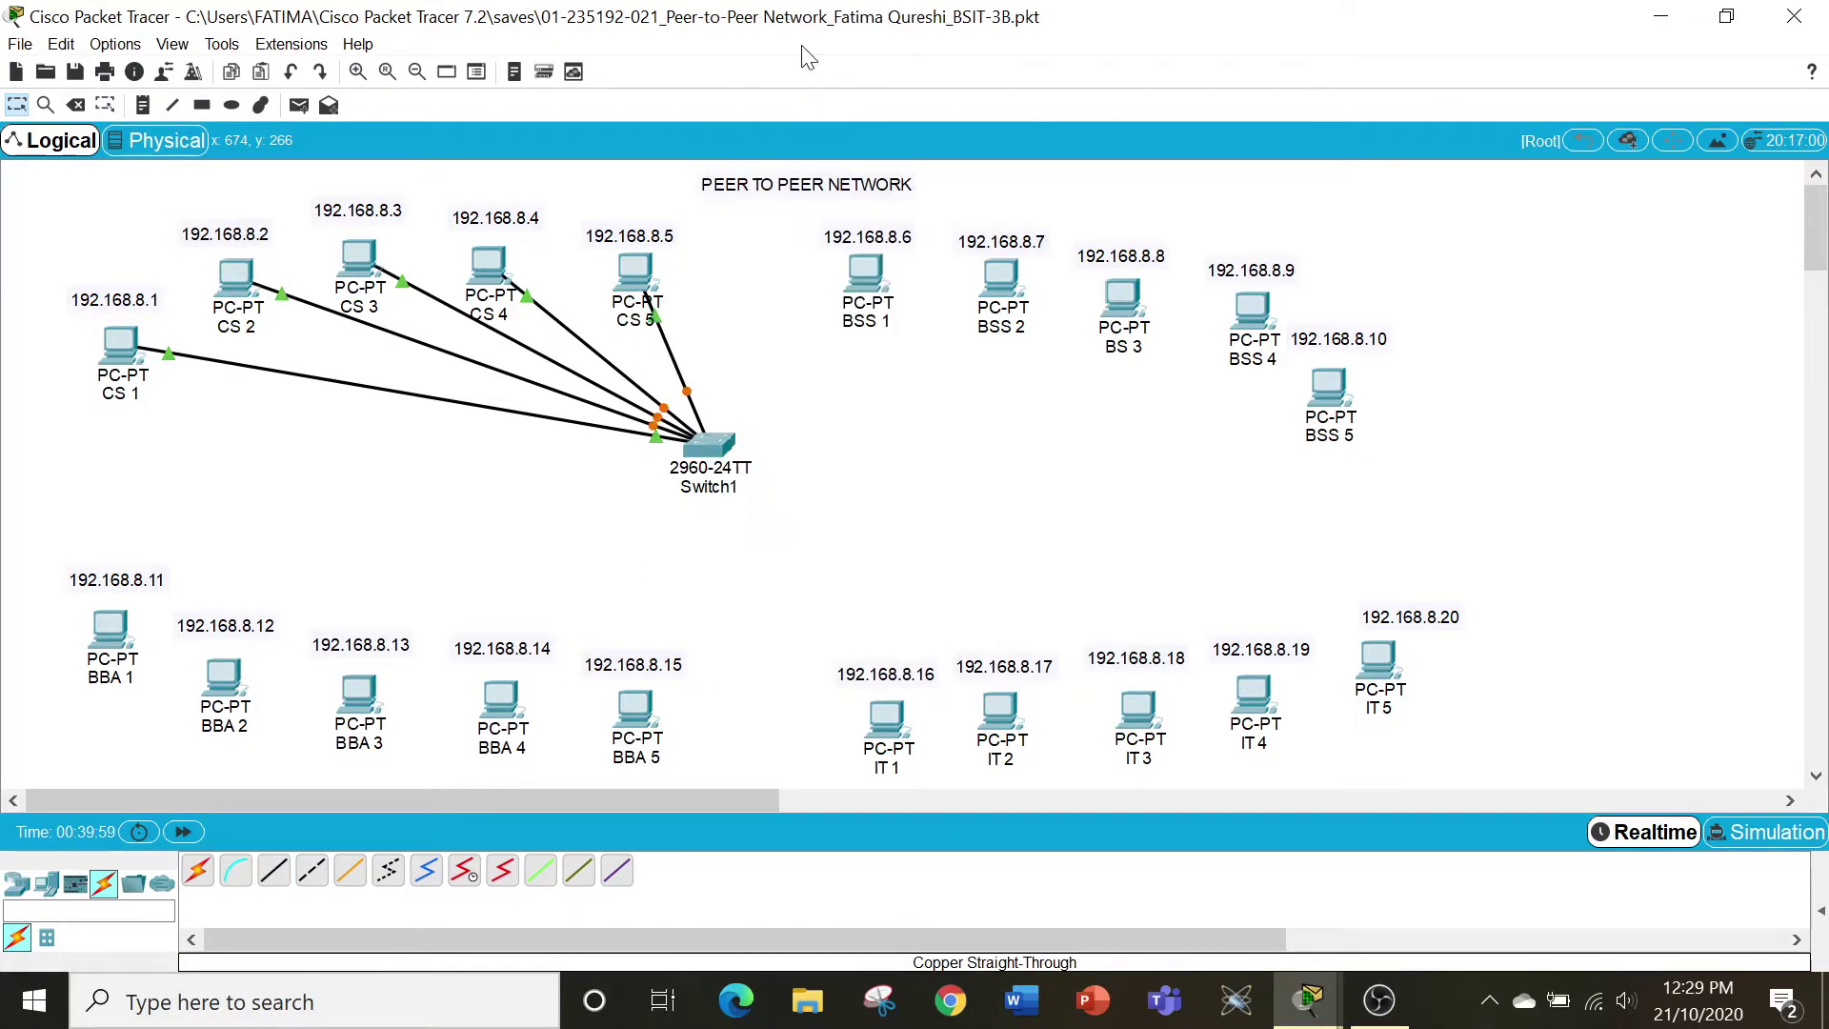
# Connect the FastEthernet0 port of BSS 1 to port FastEthernet0/6 of the switch with a copper straight-through cable.
pyautogui.click(273, 870)
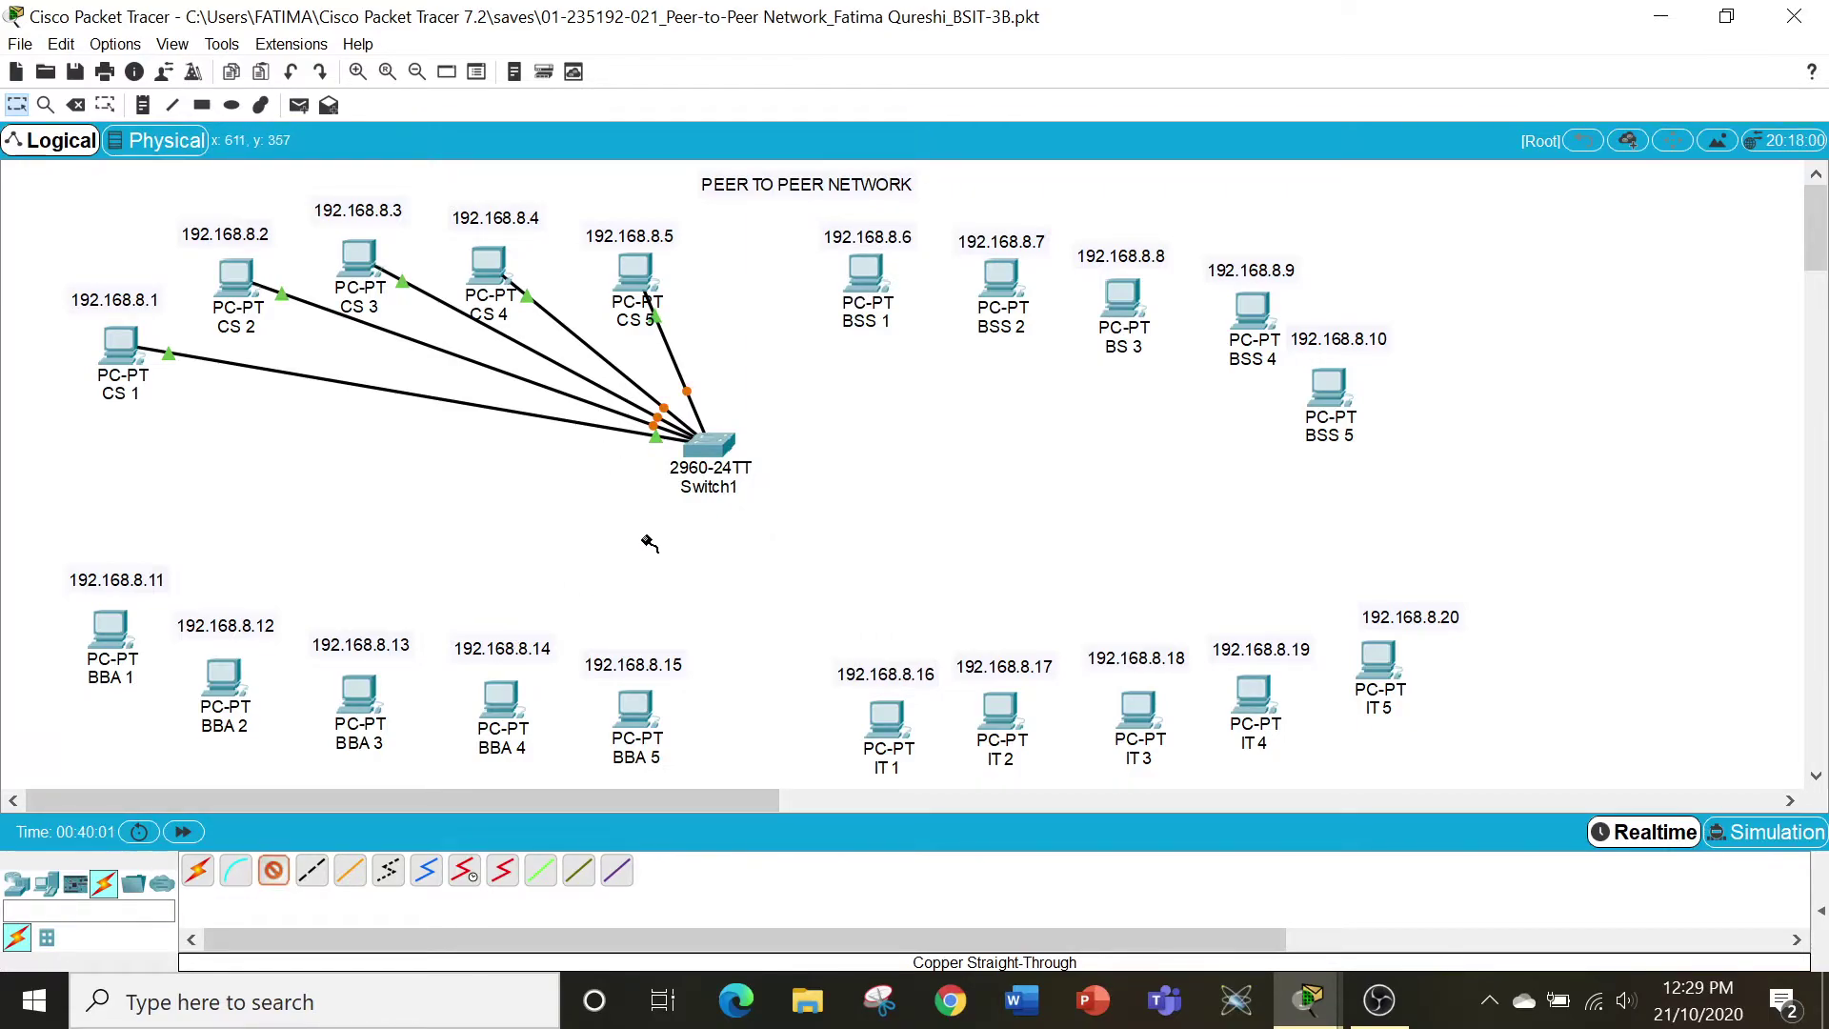
pyautogui.click(862, 270)
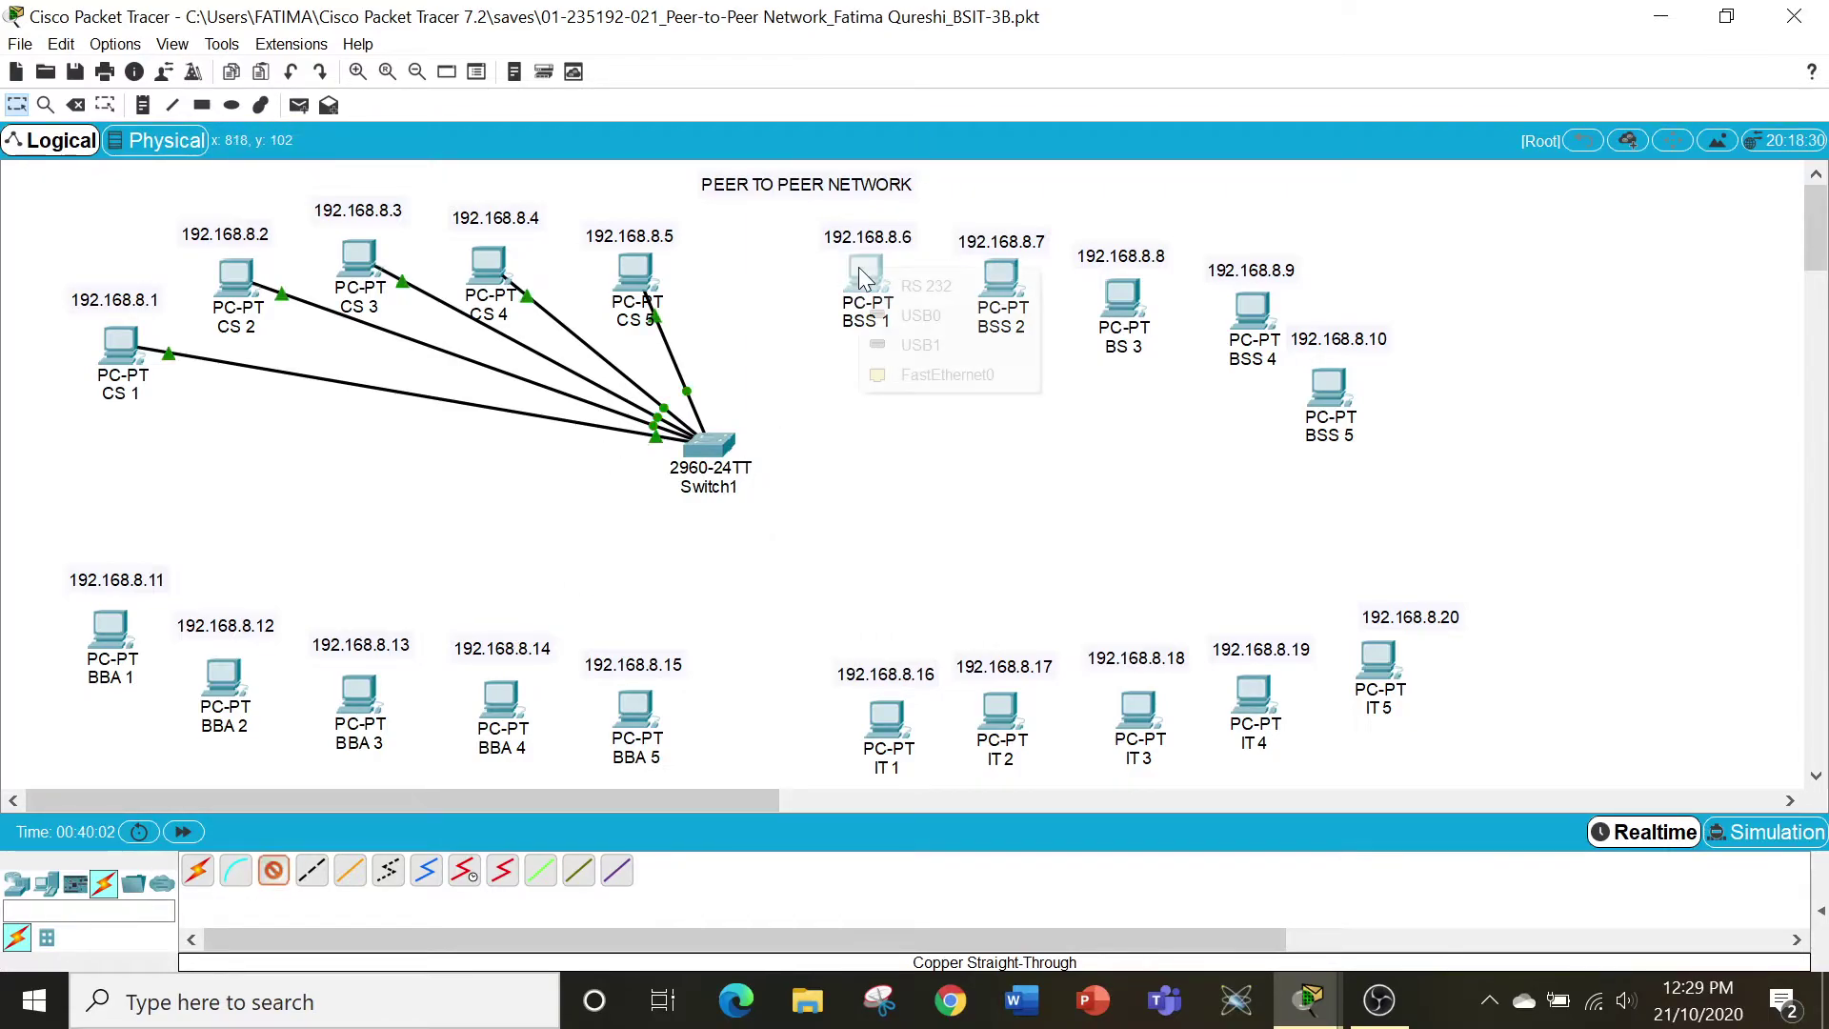
pyautogui.click(930, 375)
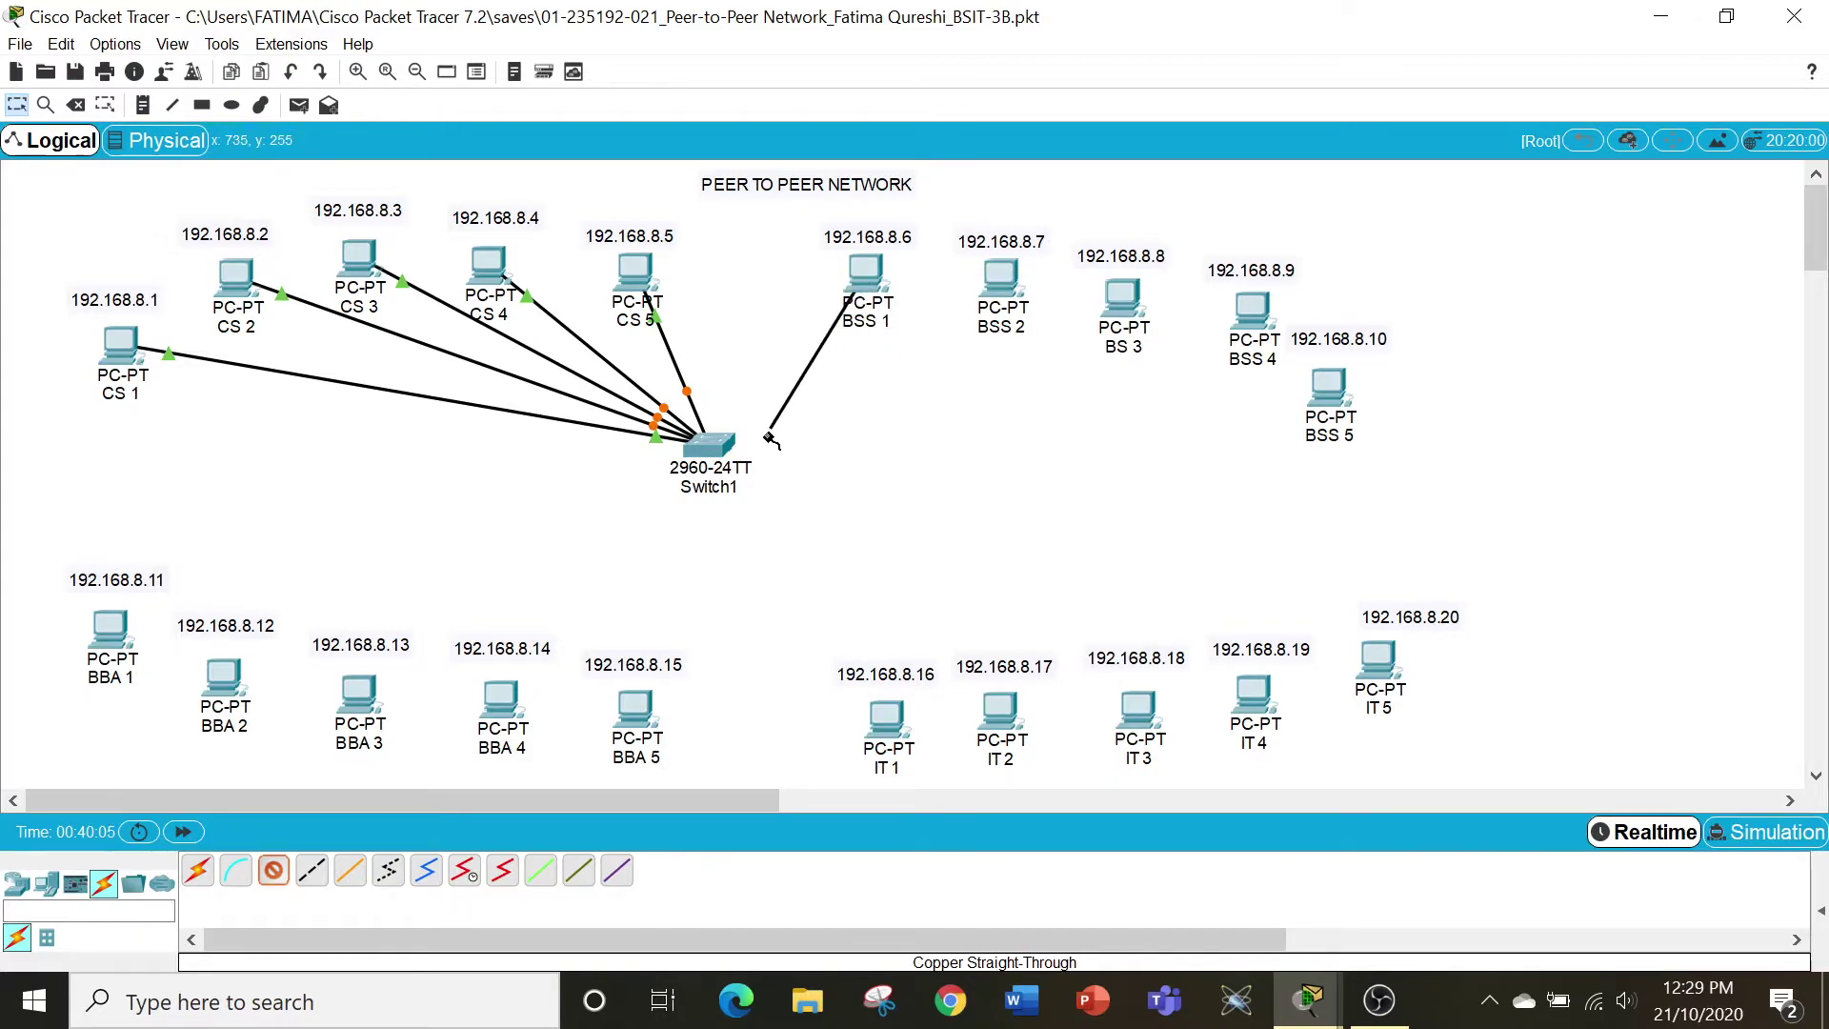
pyautogui.click(731, 455)
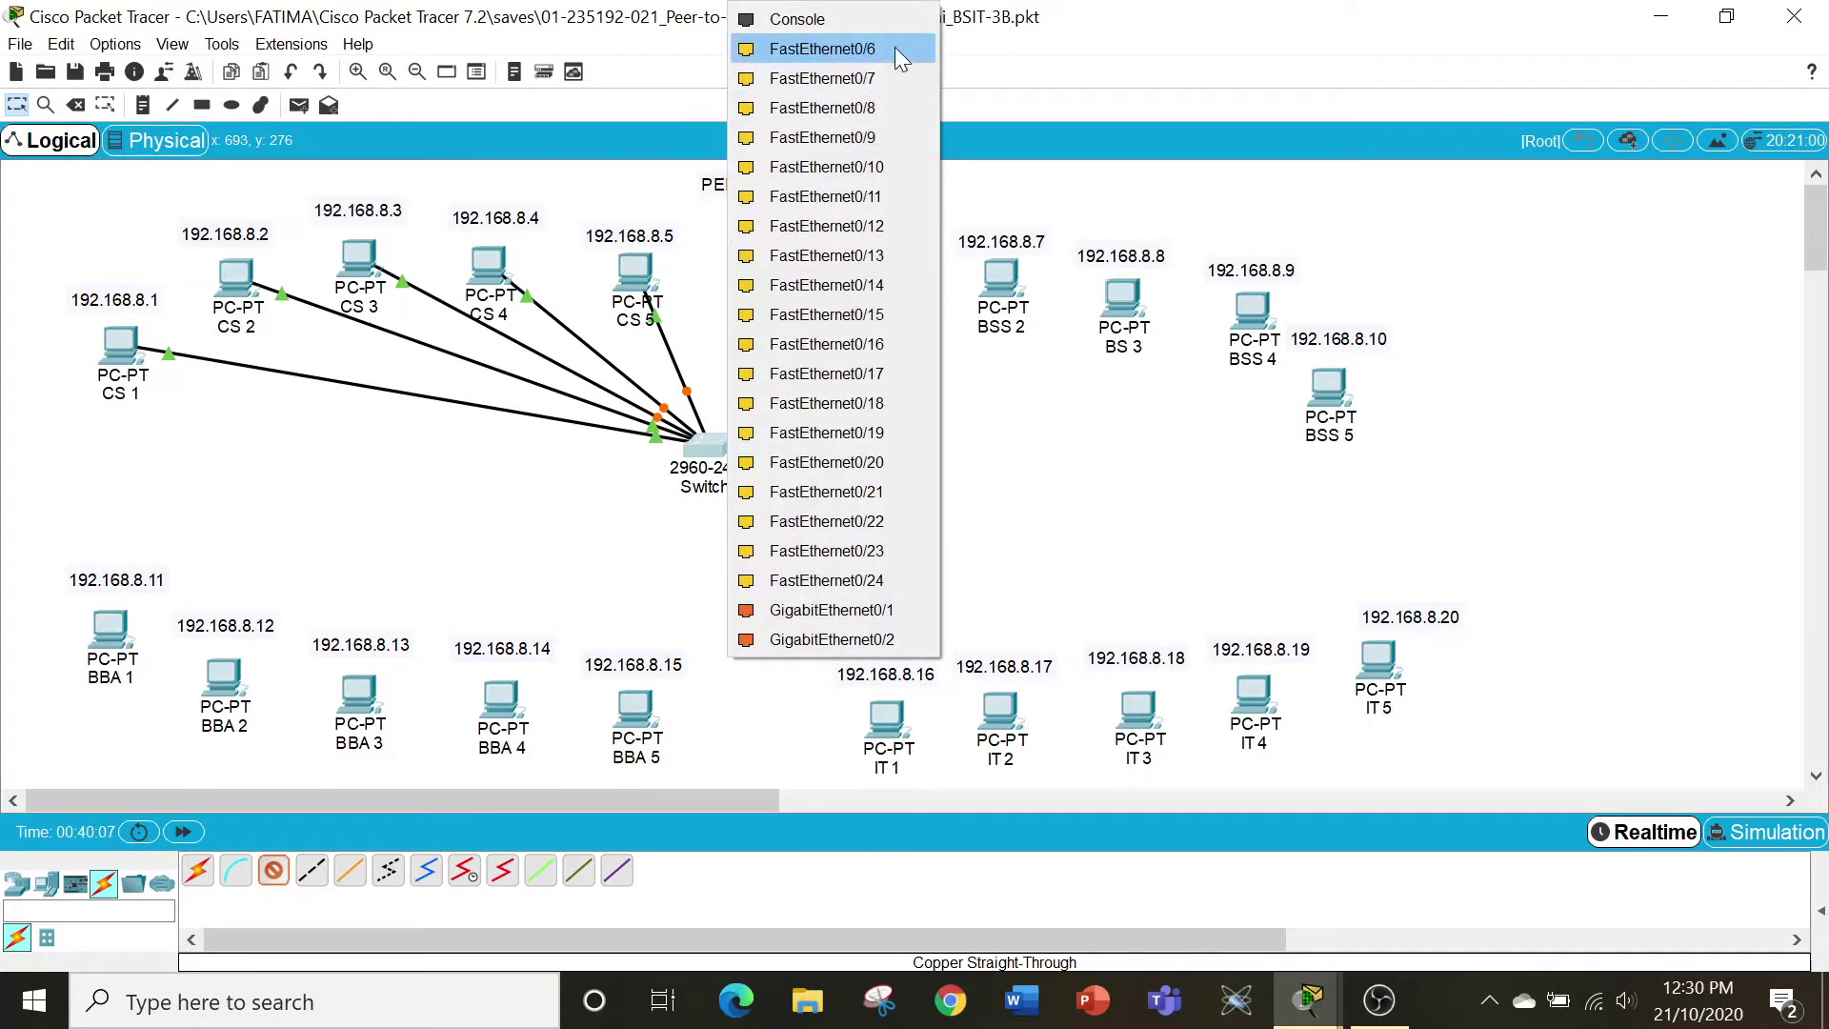
pyautogui.click(889, 44)
# Connect port FastEthernet0/7 of the switch to the FastEthernet0 port of BSS 2 with a copper straight-through cable.
pyautogui.click(271, 875)
pyautogui.click(707, 455)
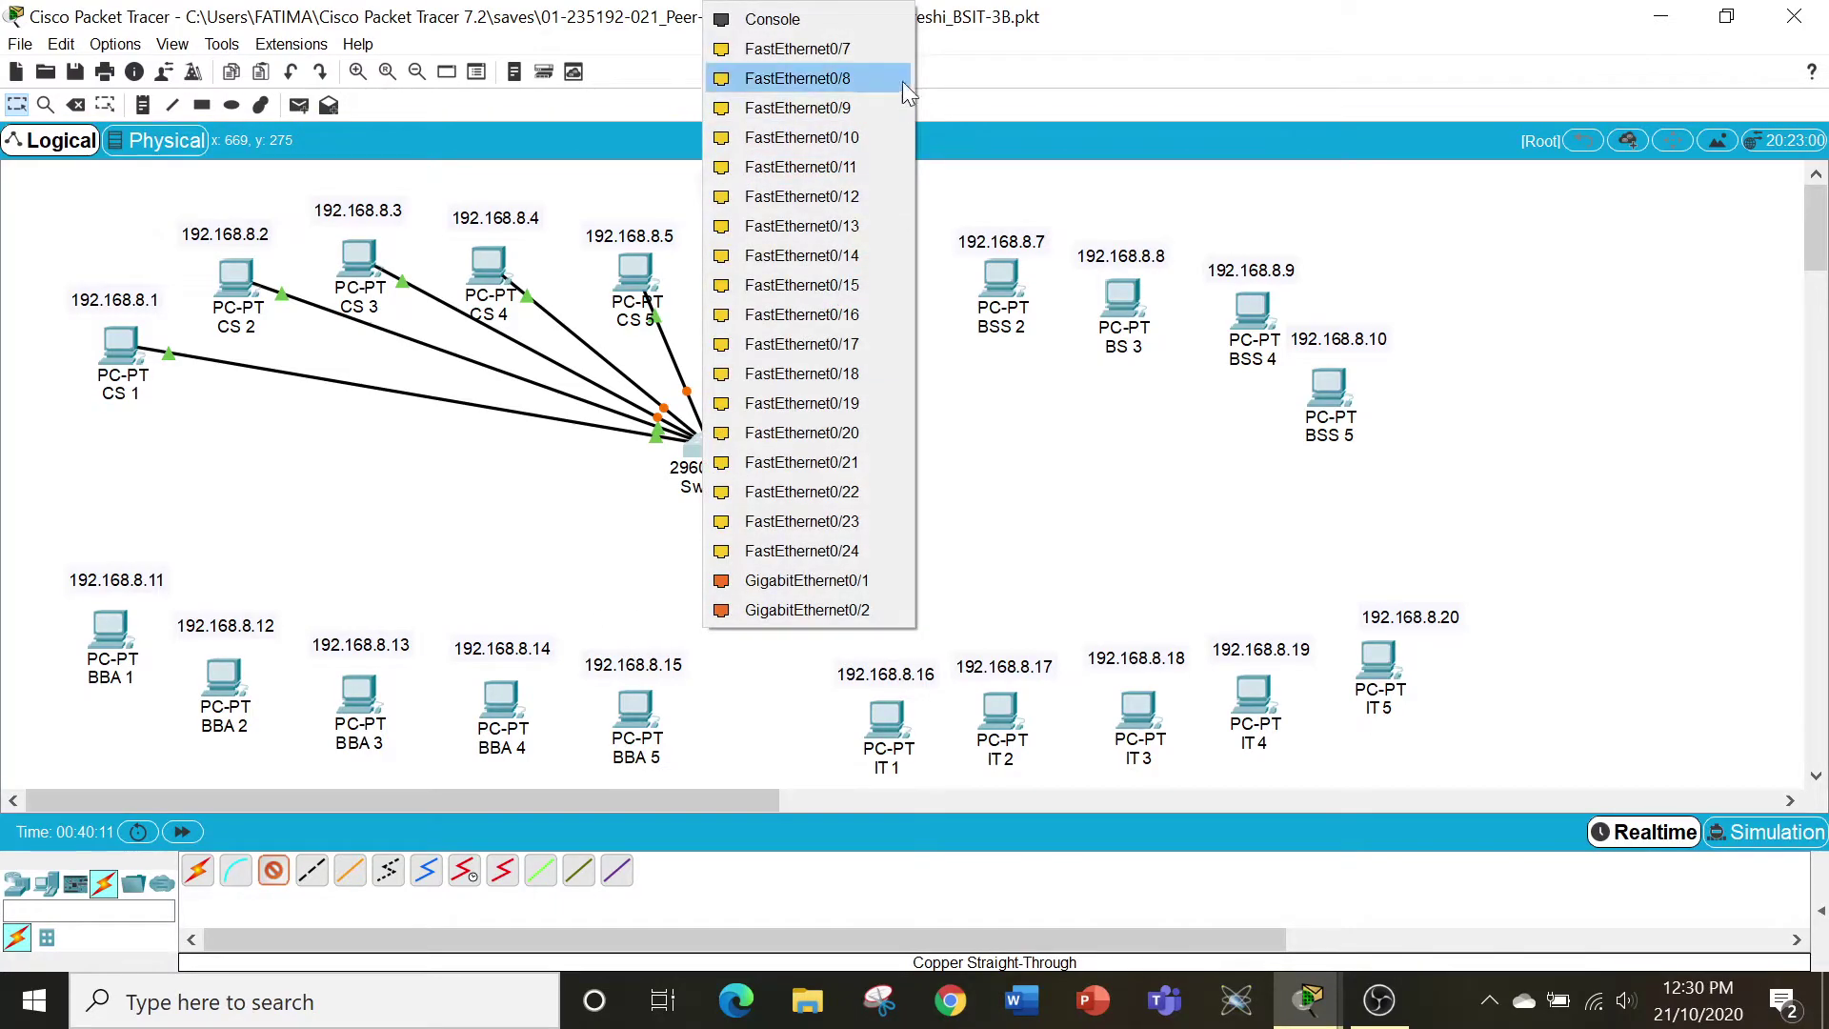
pyautogui.click(878, 41)
pyautogui.click(1004, 278)
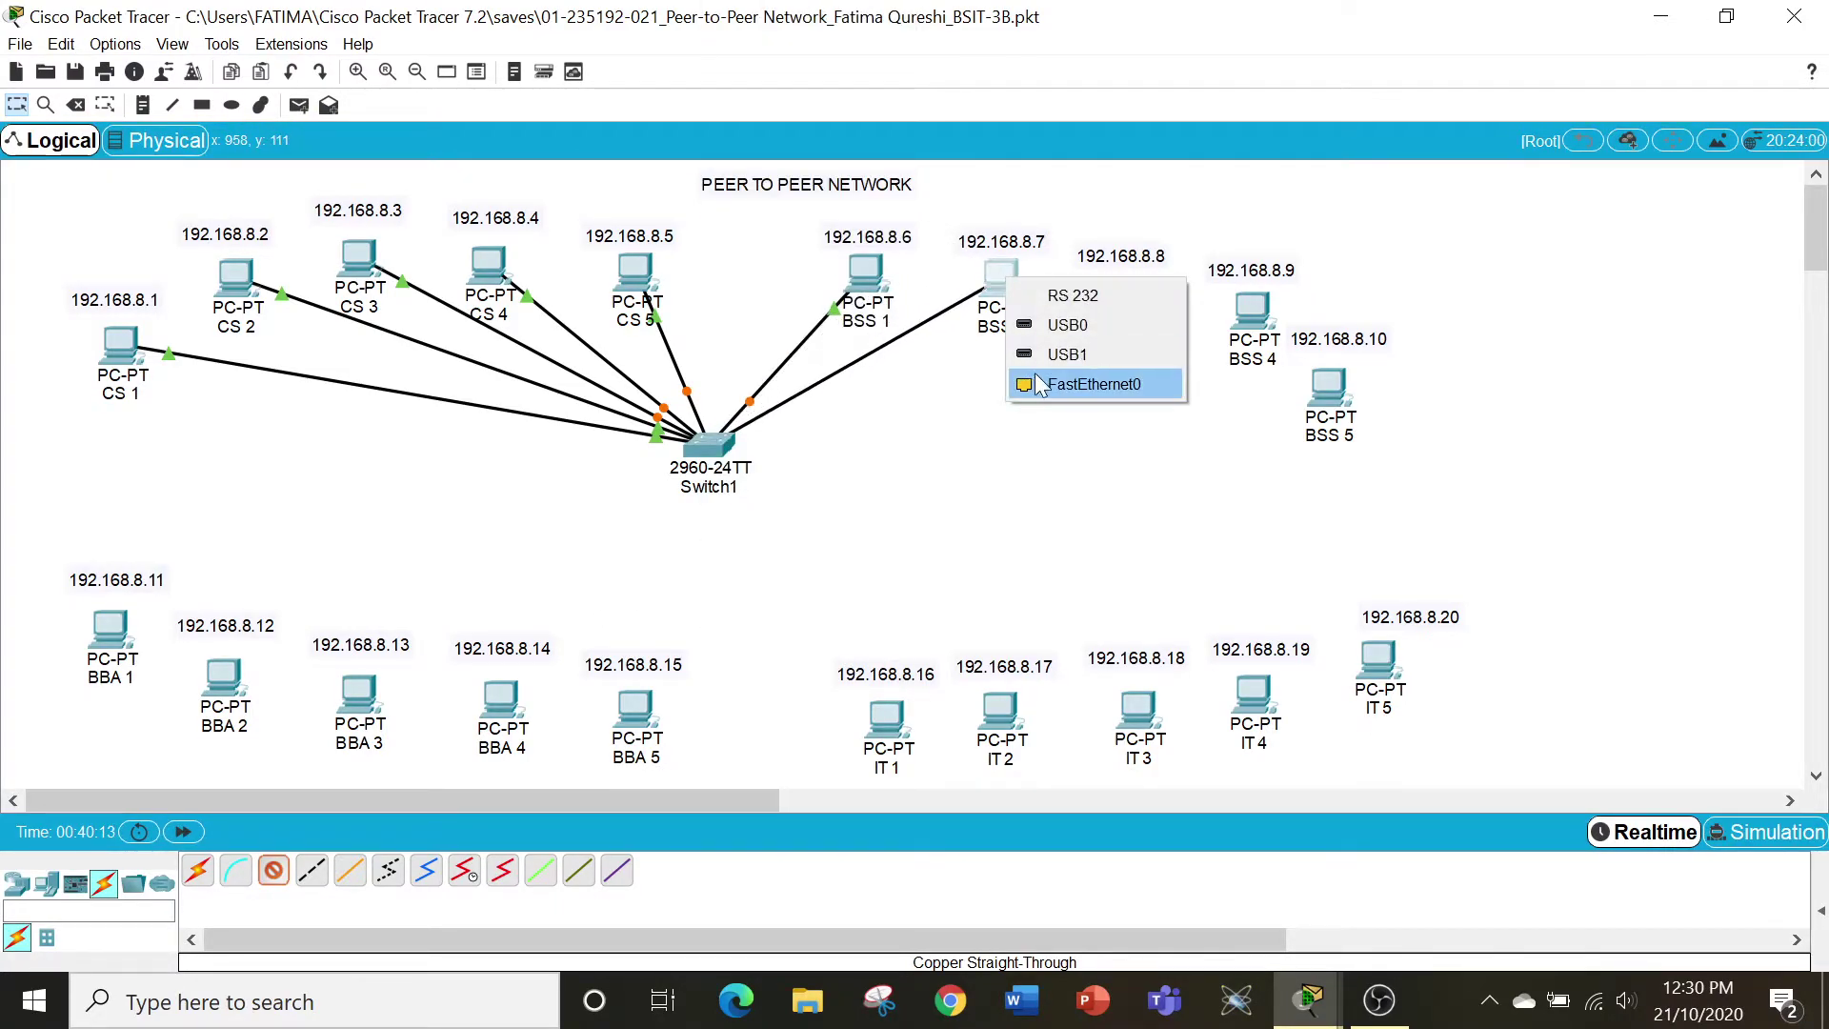
pyautogui.click(1048, 383)
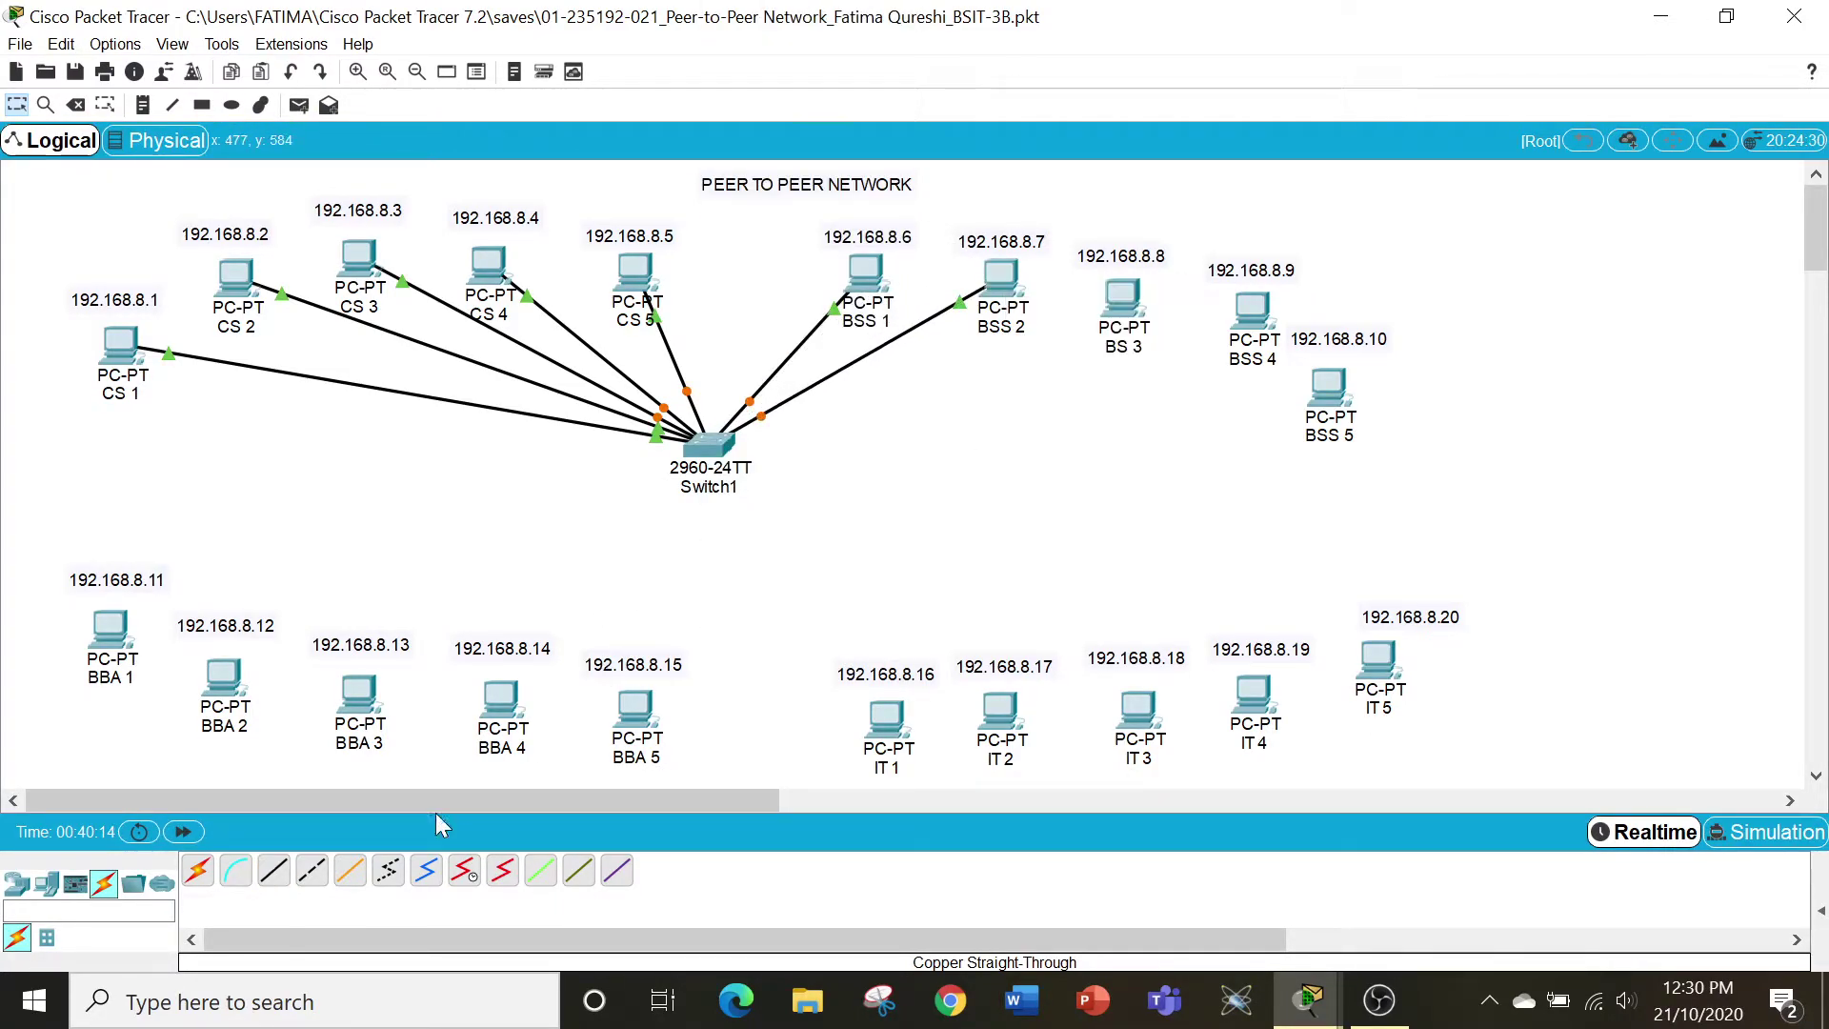
# Connect port FastEthernet0/8 of the switch to the FastEthernet0 port of BS 3 with a copper straight-through cable.
pyautogui.click(279, 879)
pyautogui.click(708, 448)
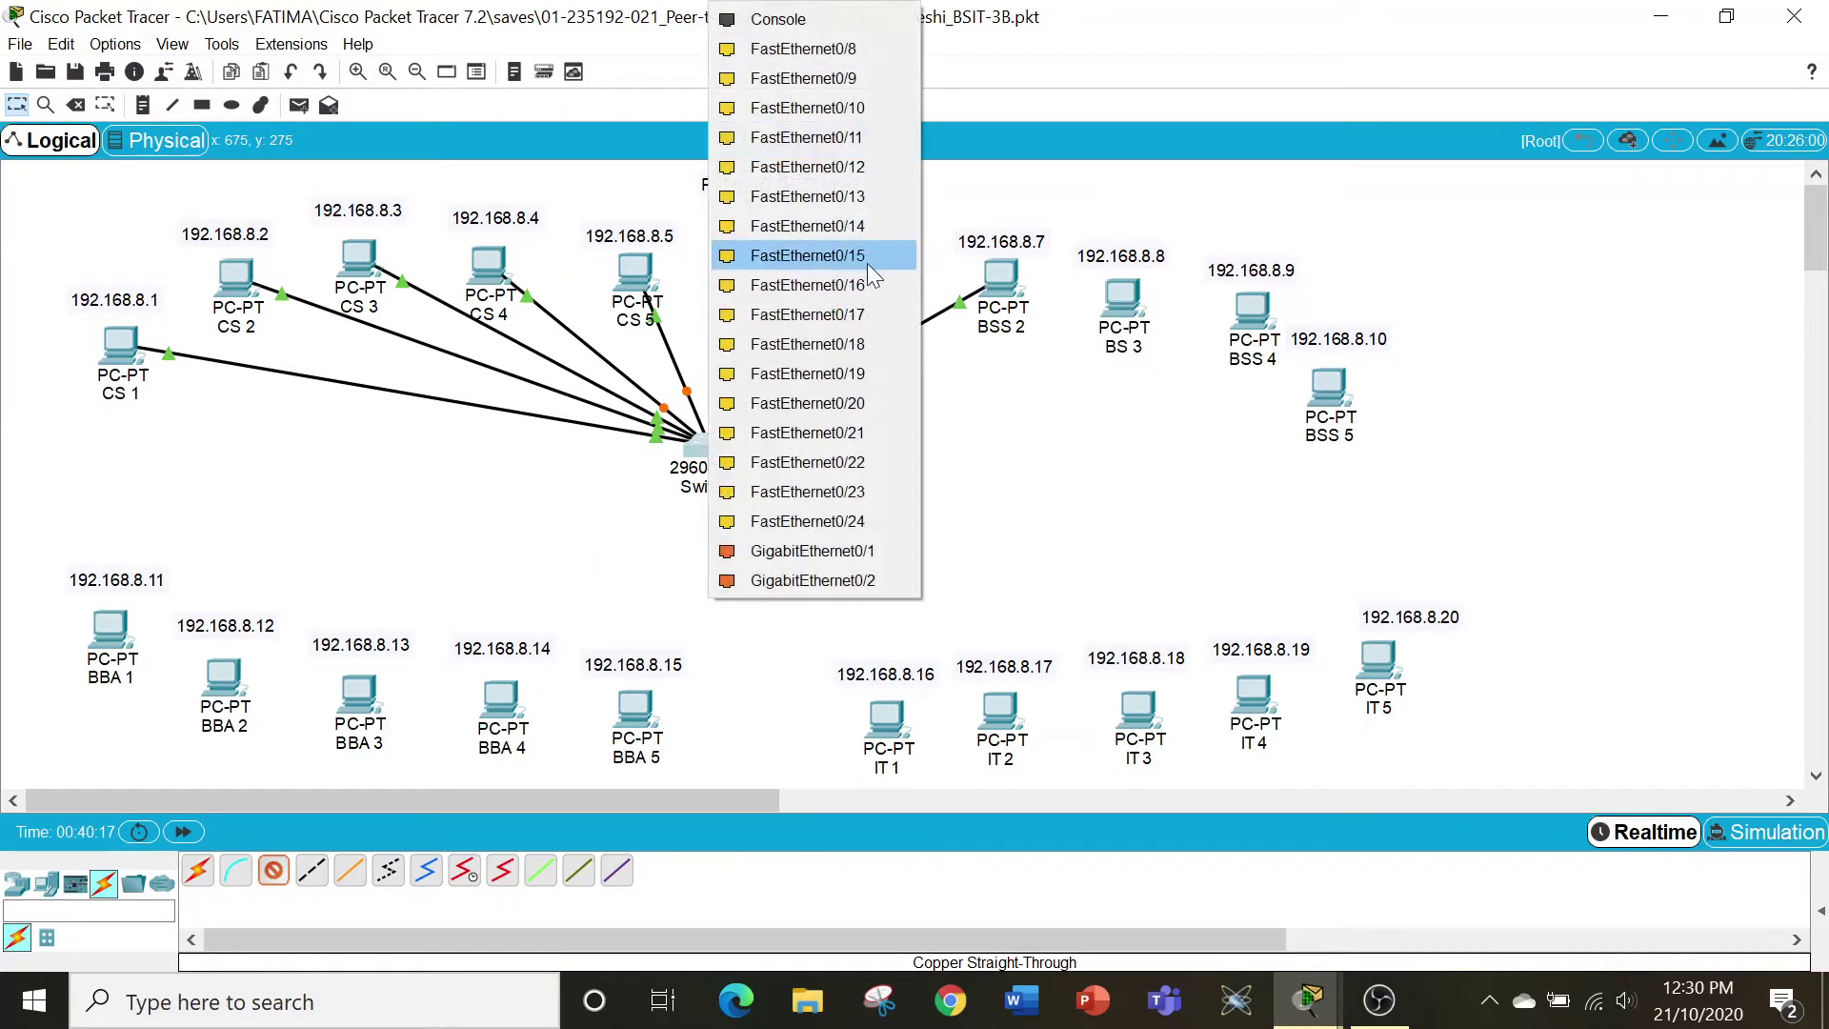
pyautogui.click(831, 49)
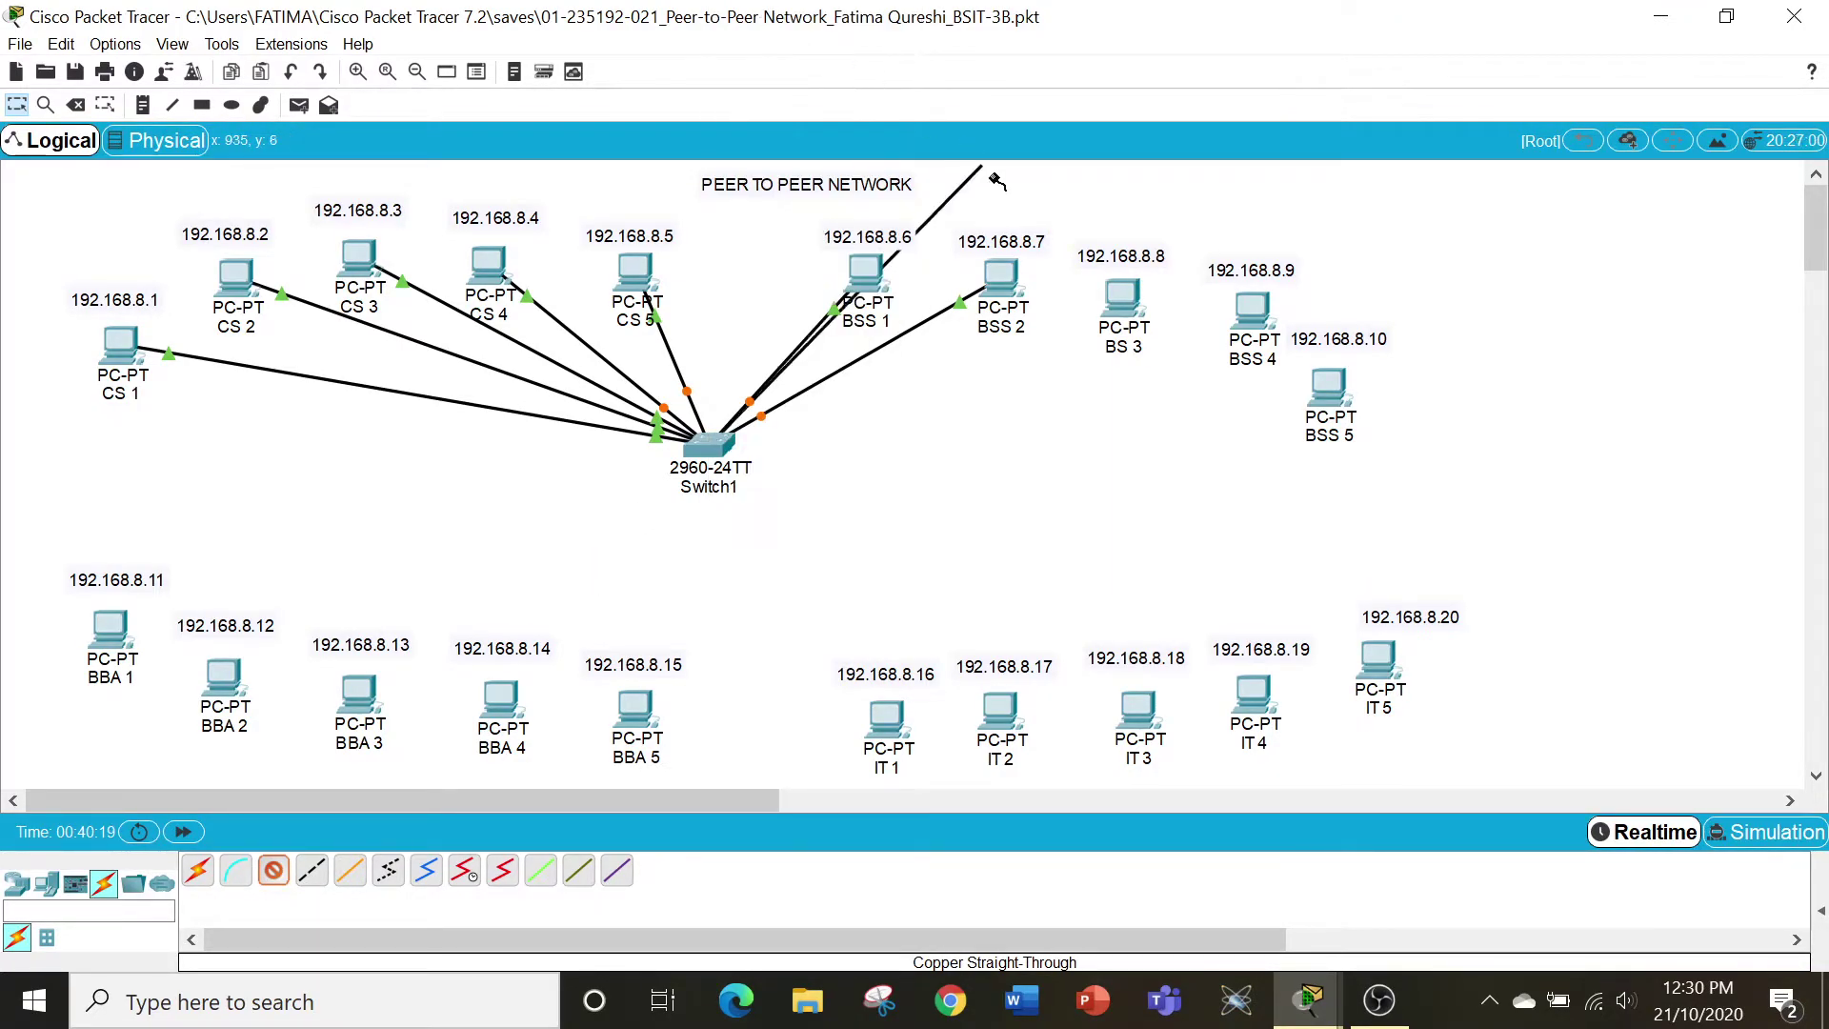
pyautogui.click(1114, 301)
pyautogui.click(1162, 390)
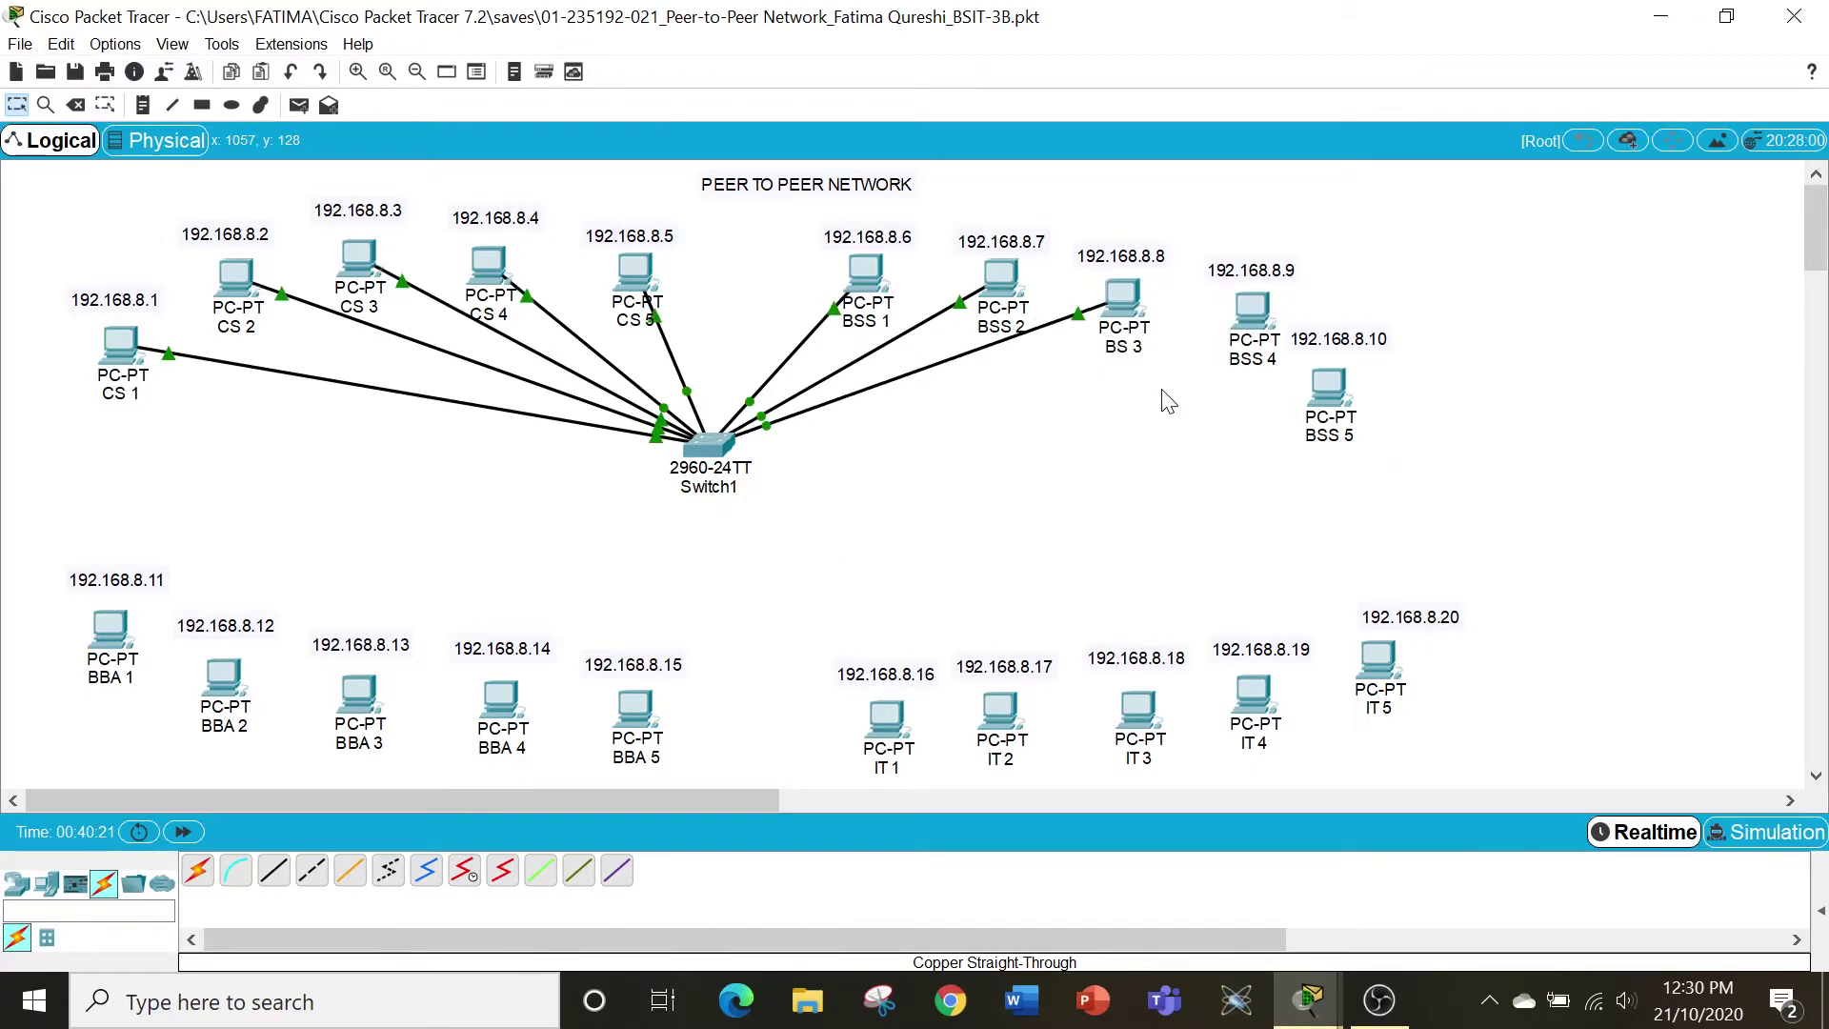
# Connect port FastEthernet0/9 of the switch to the FastEthernet0 port of BSS 4 with a copper straight-through cable.
pyautogui.click(275, 873)
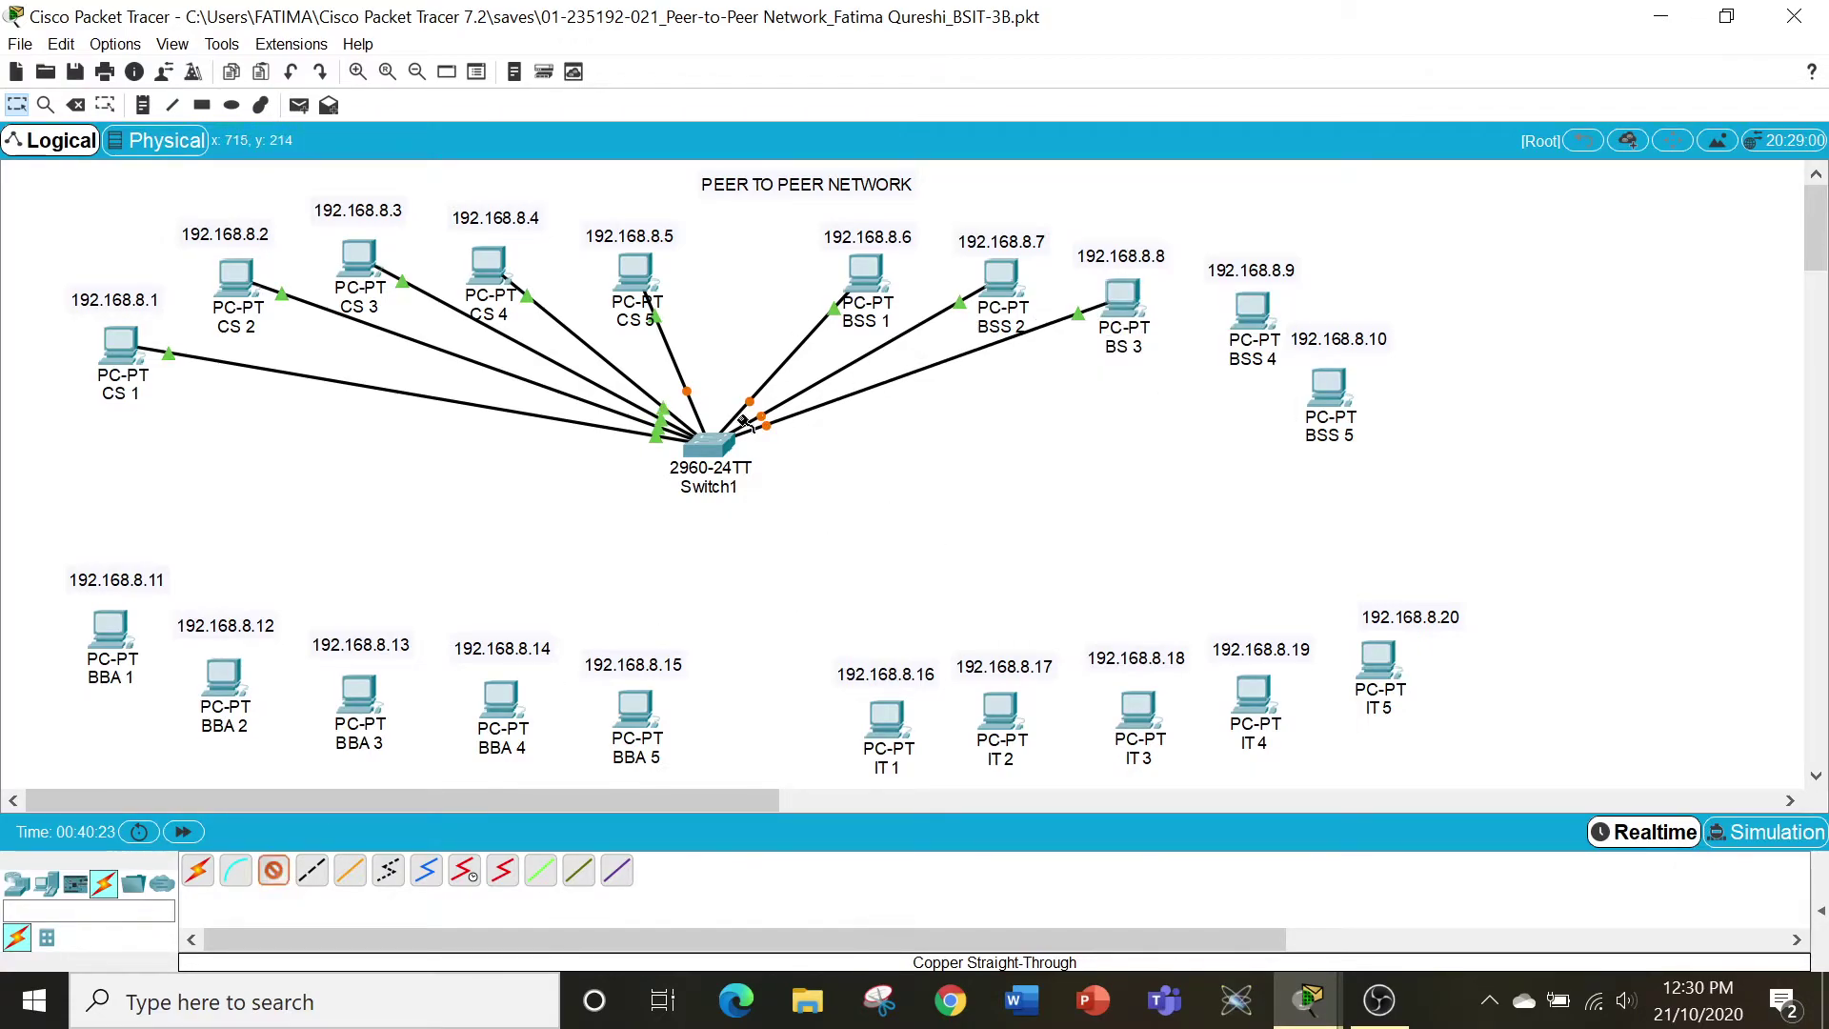
pyautogui.click(715, 444)
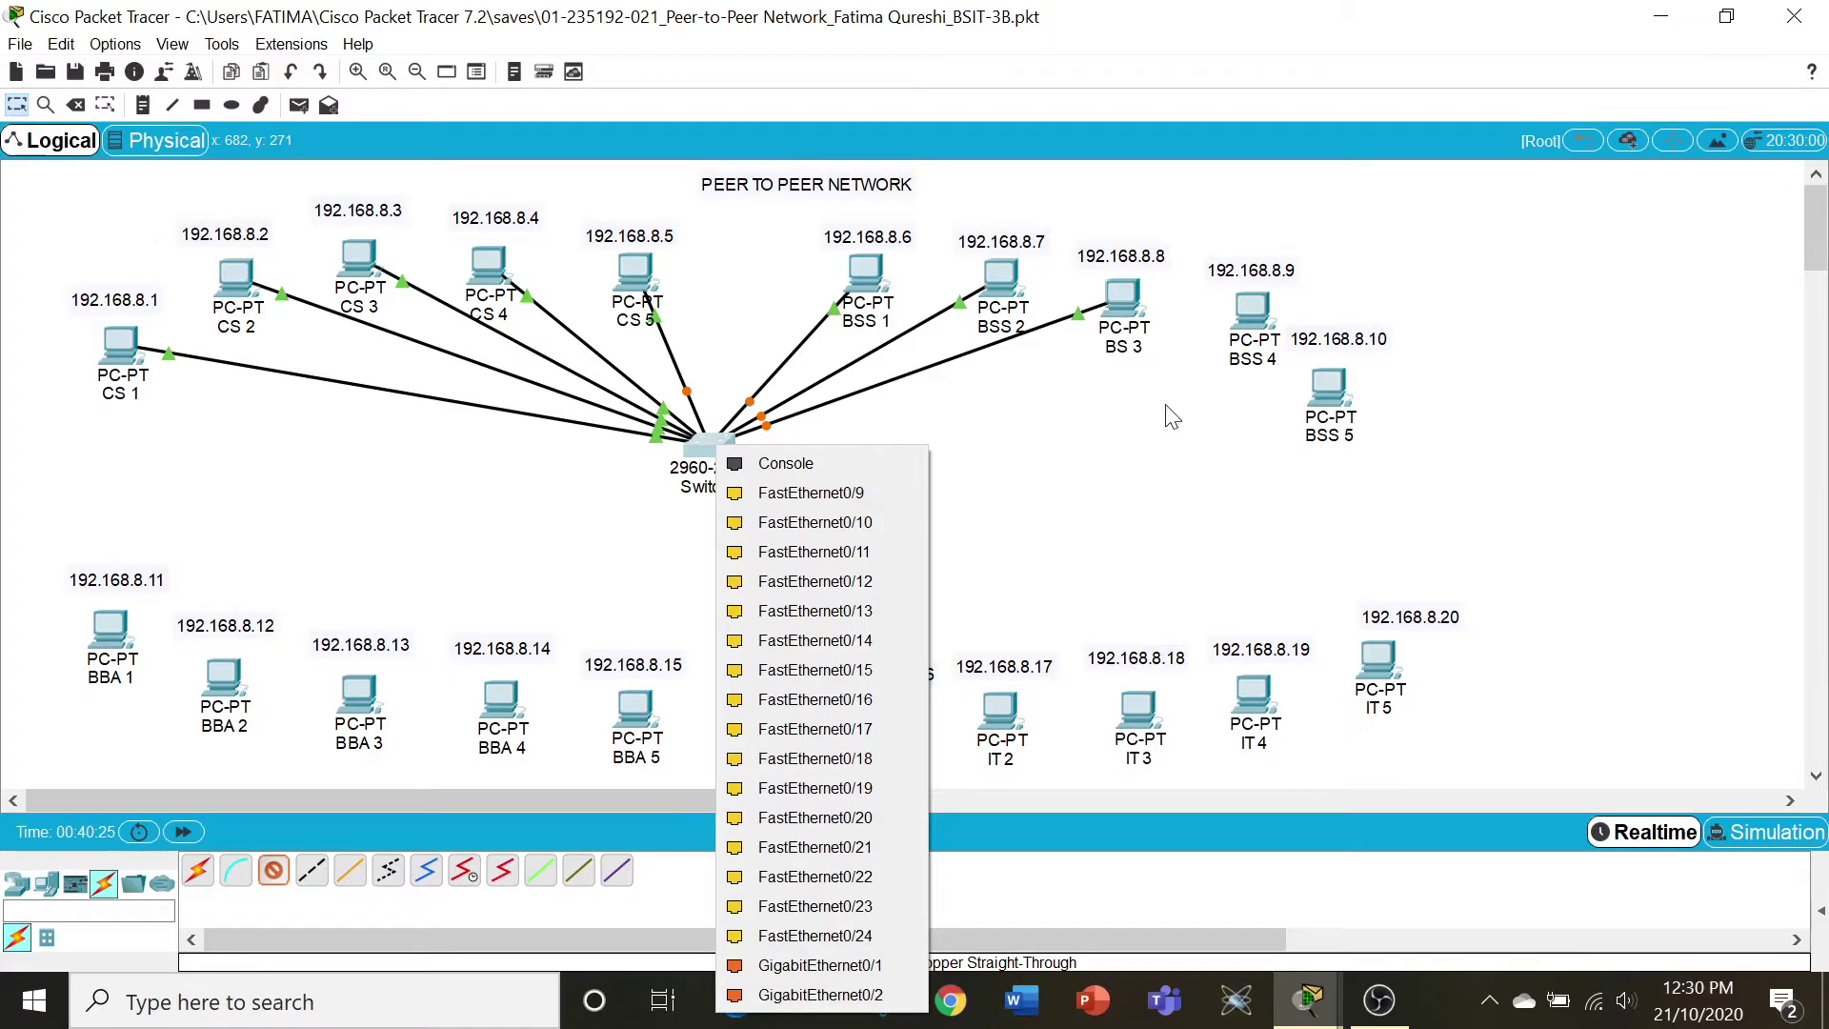
pyautogui.click(905, 490)
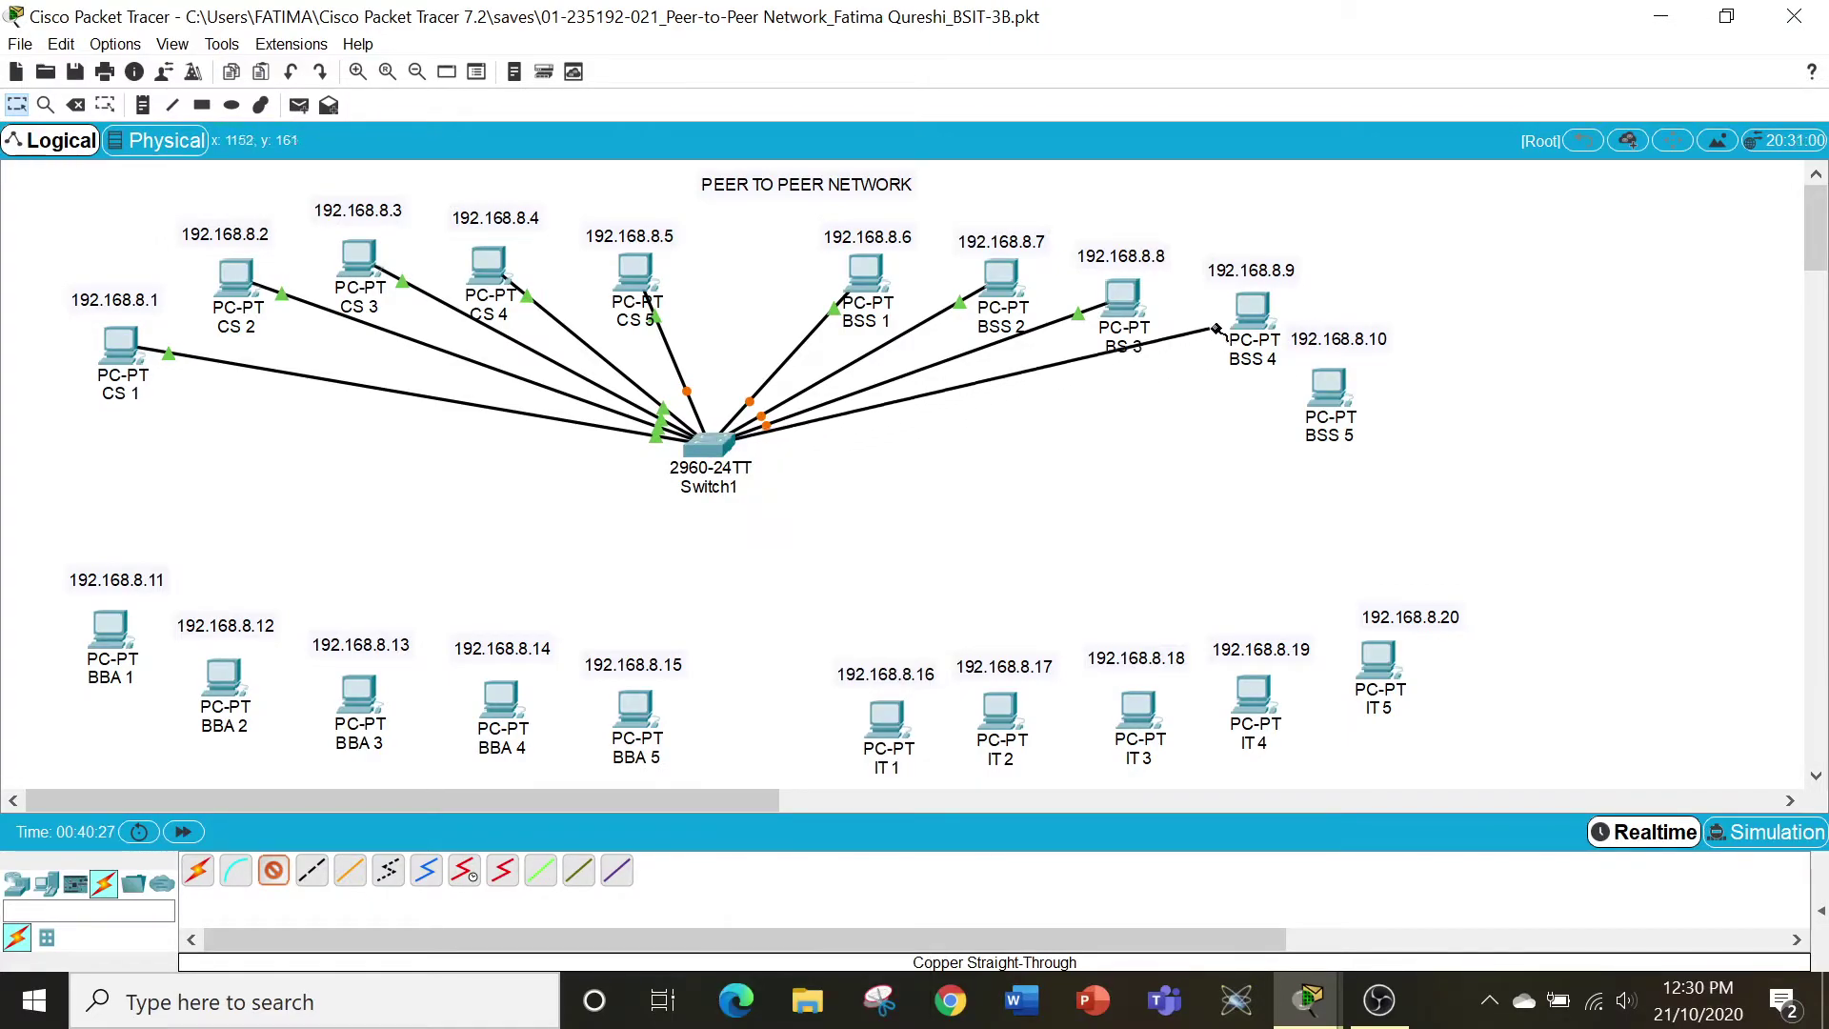
pyautogui.click(1246, 307)
pyautogui.click(1328, 412)
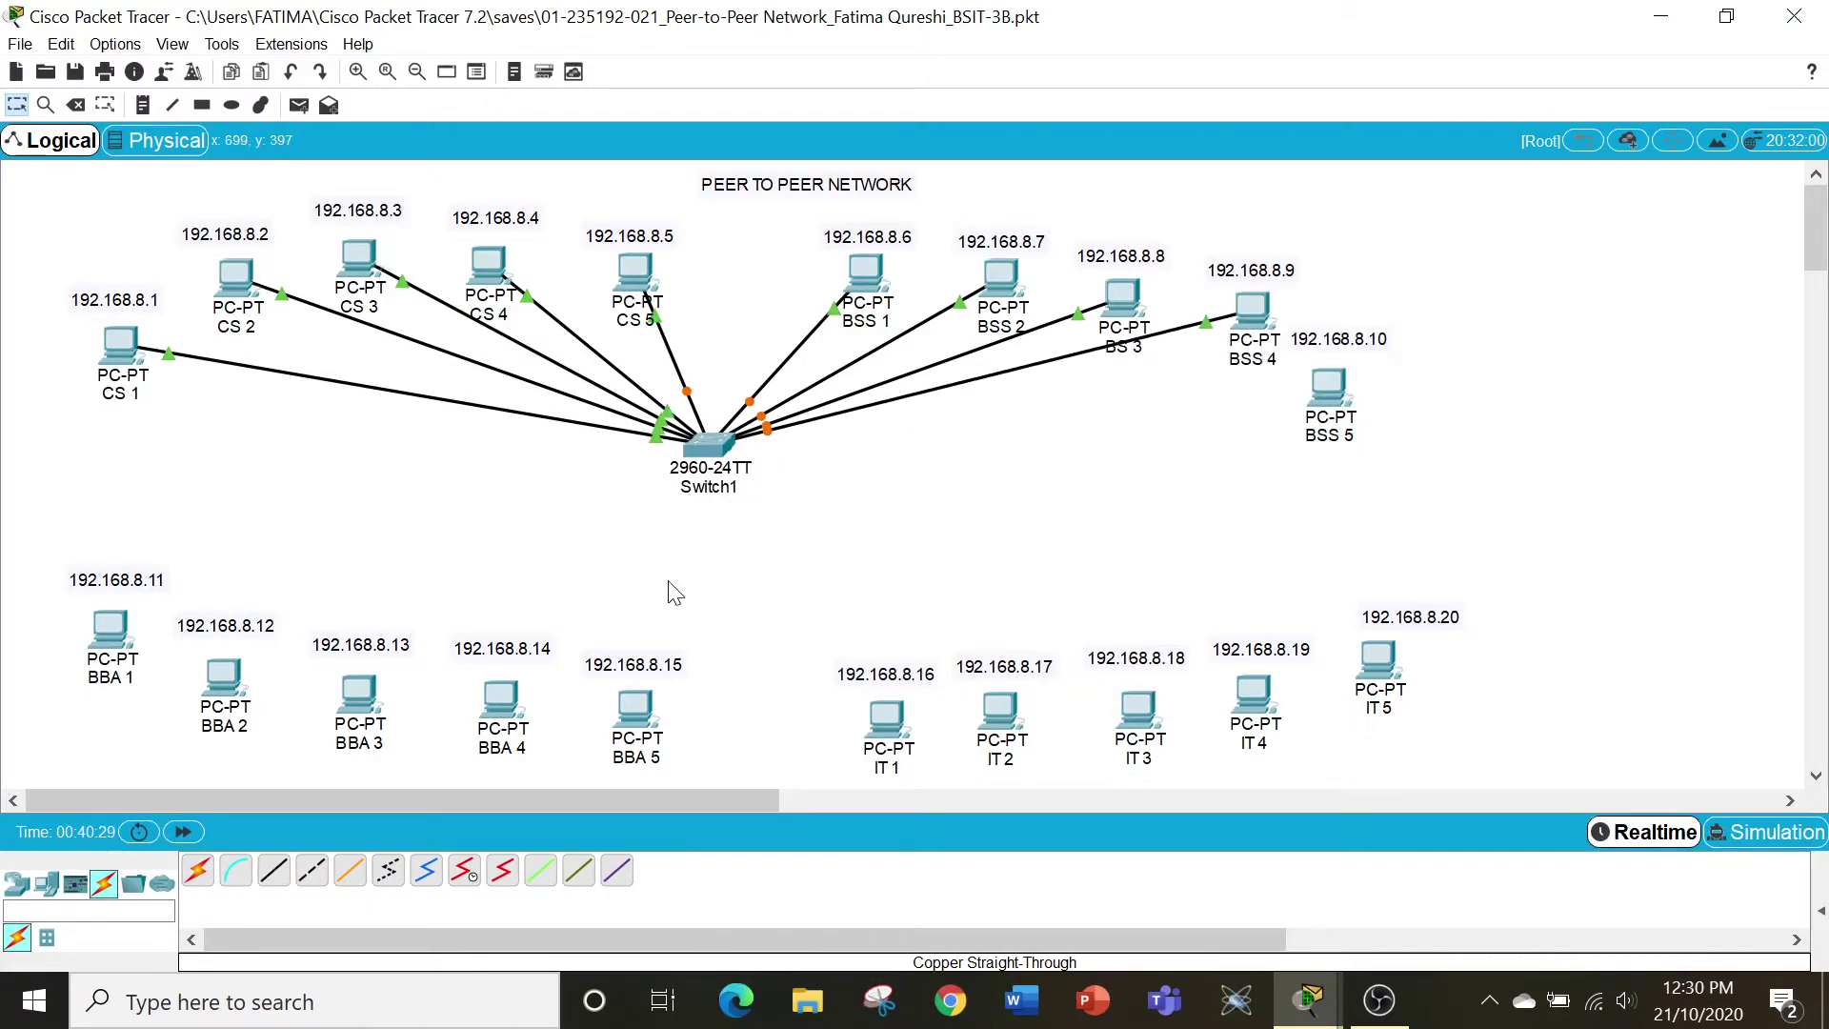
# Connect port FastEthernet0/10 of the switch to the FastEthernet0 port of BSS 5 with a copper straight-through cable.
pyautogui.click(273, 870)
pyautogui.click(713, 450)
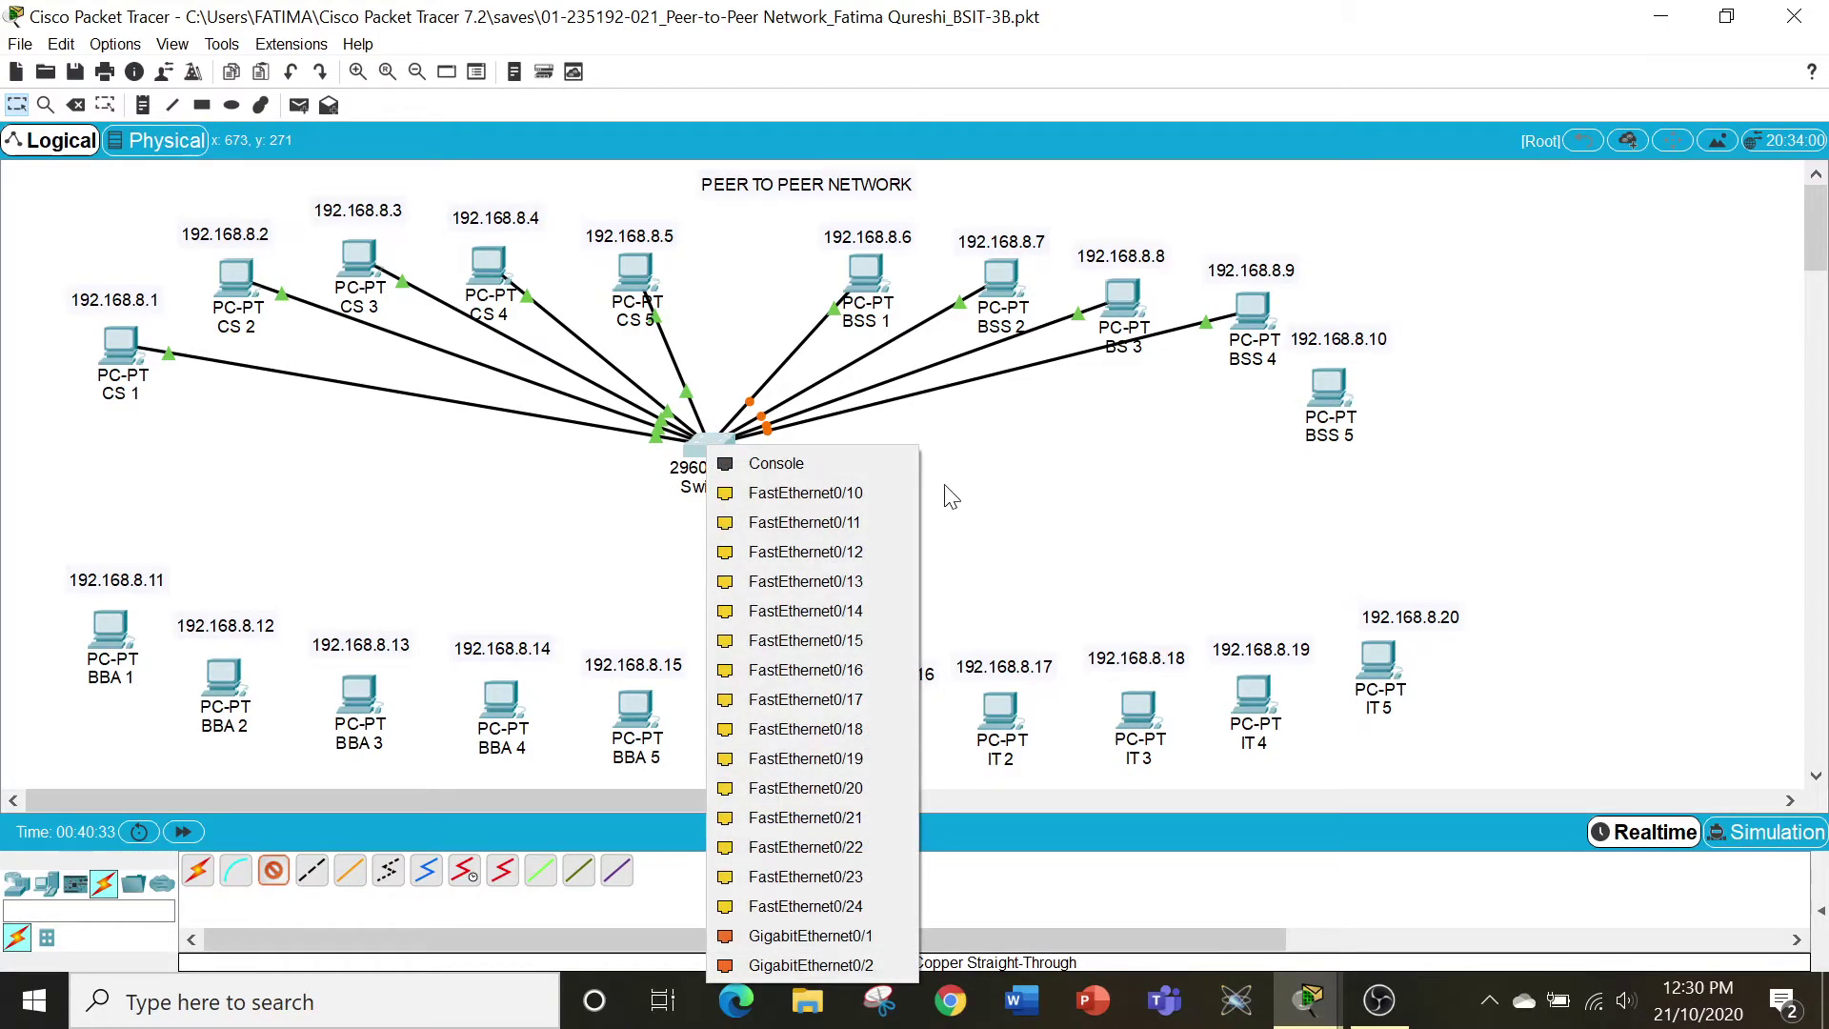
pyautogui.click(886, 492)
pyautogui.click(1327, 393)
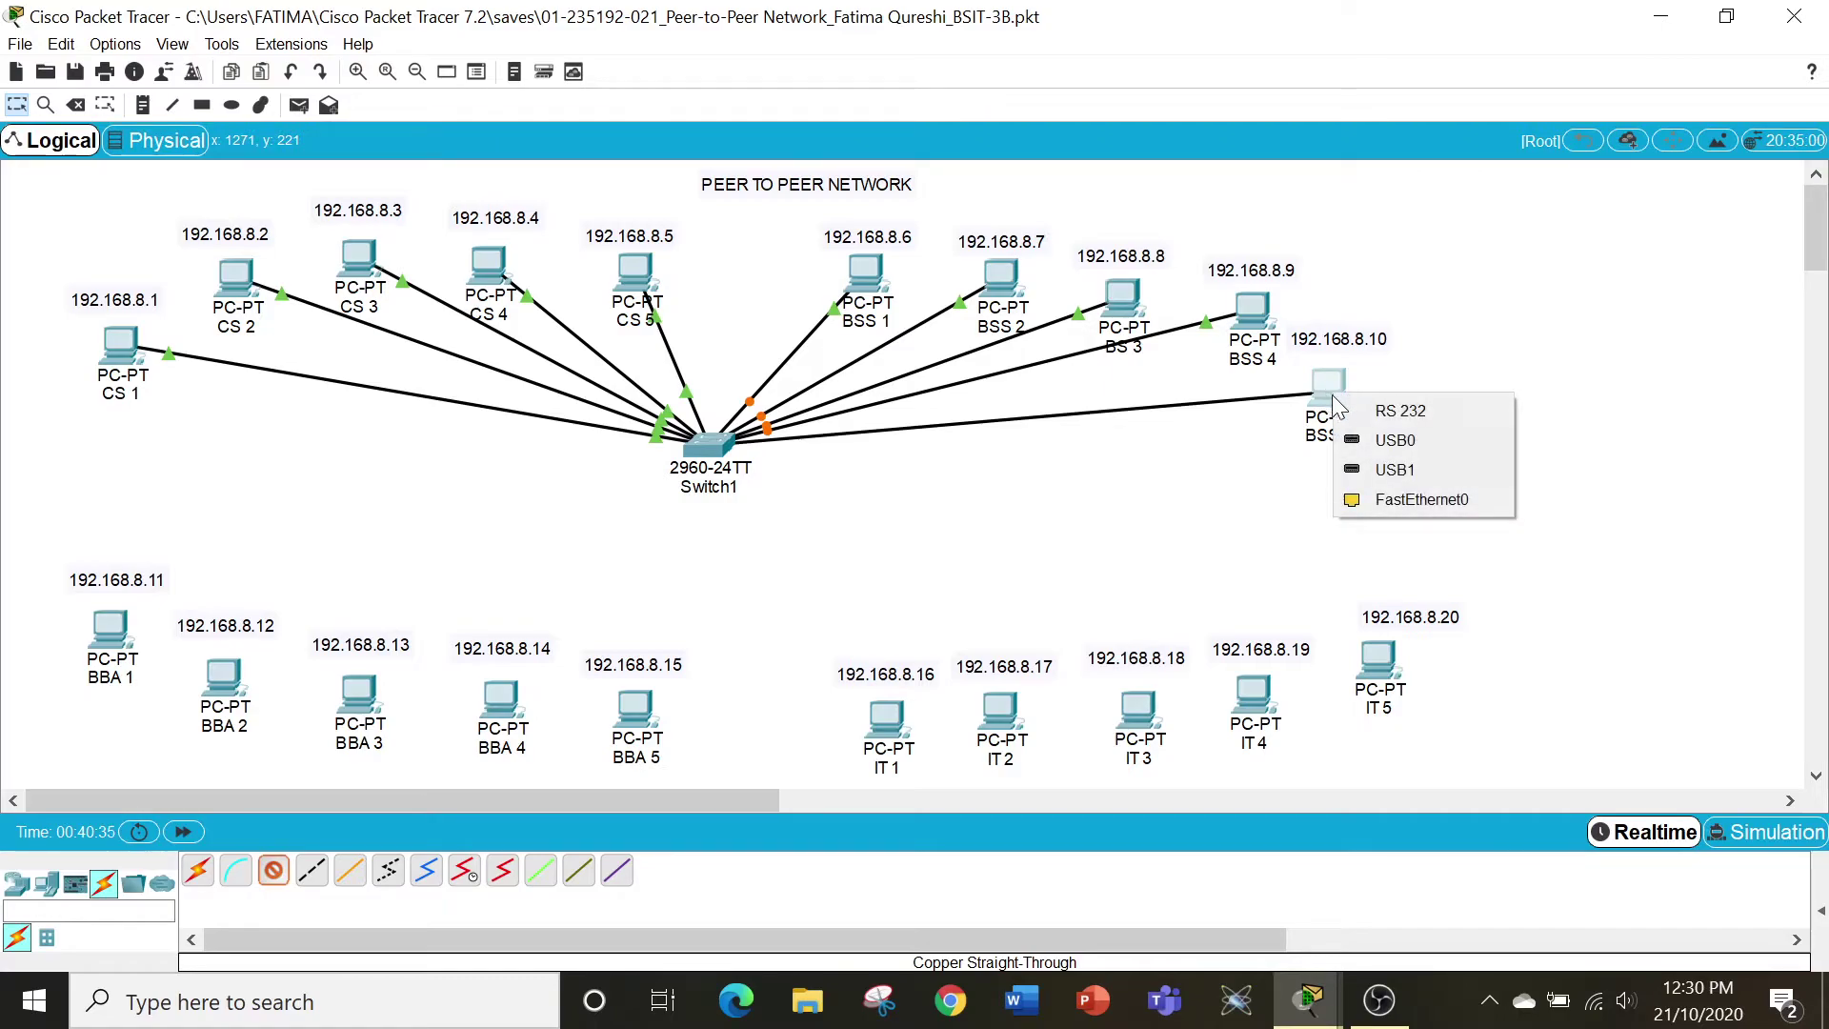
pyautogui.click(1386, 498)
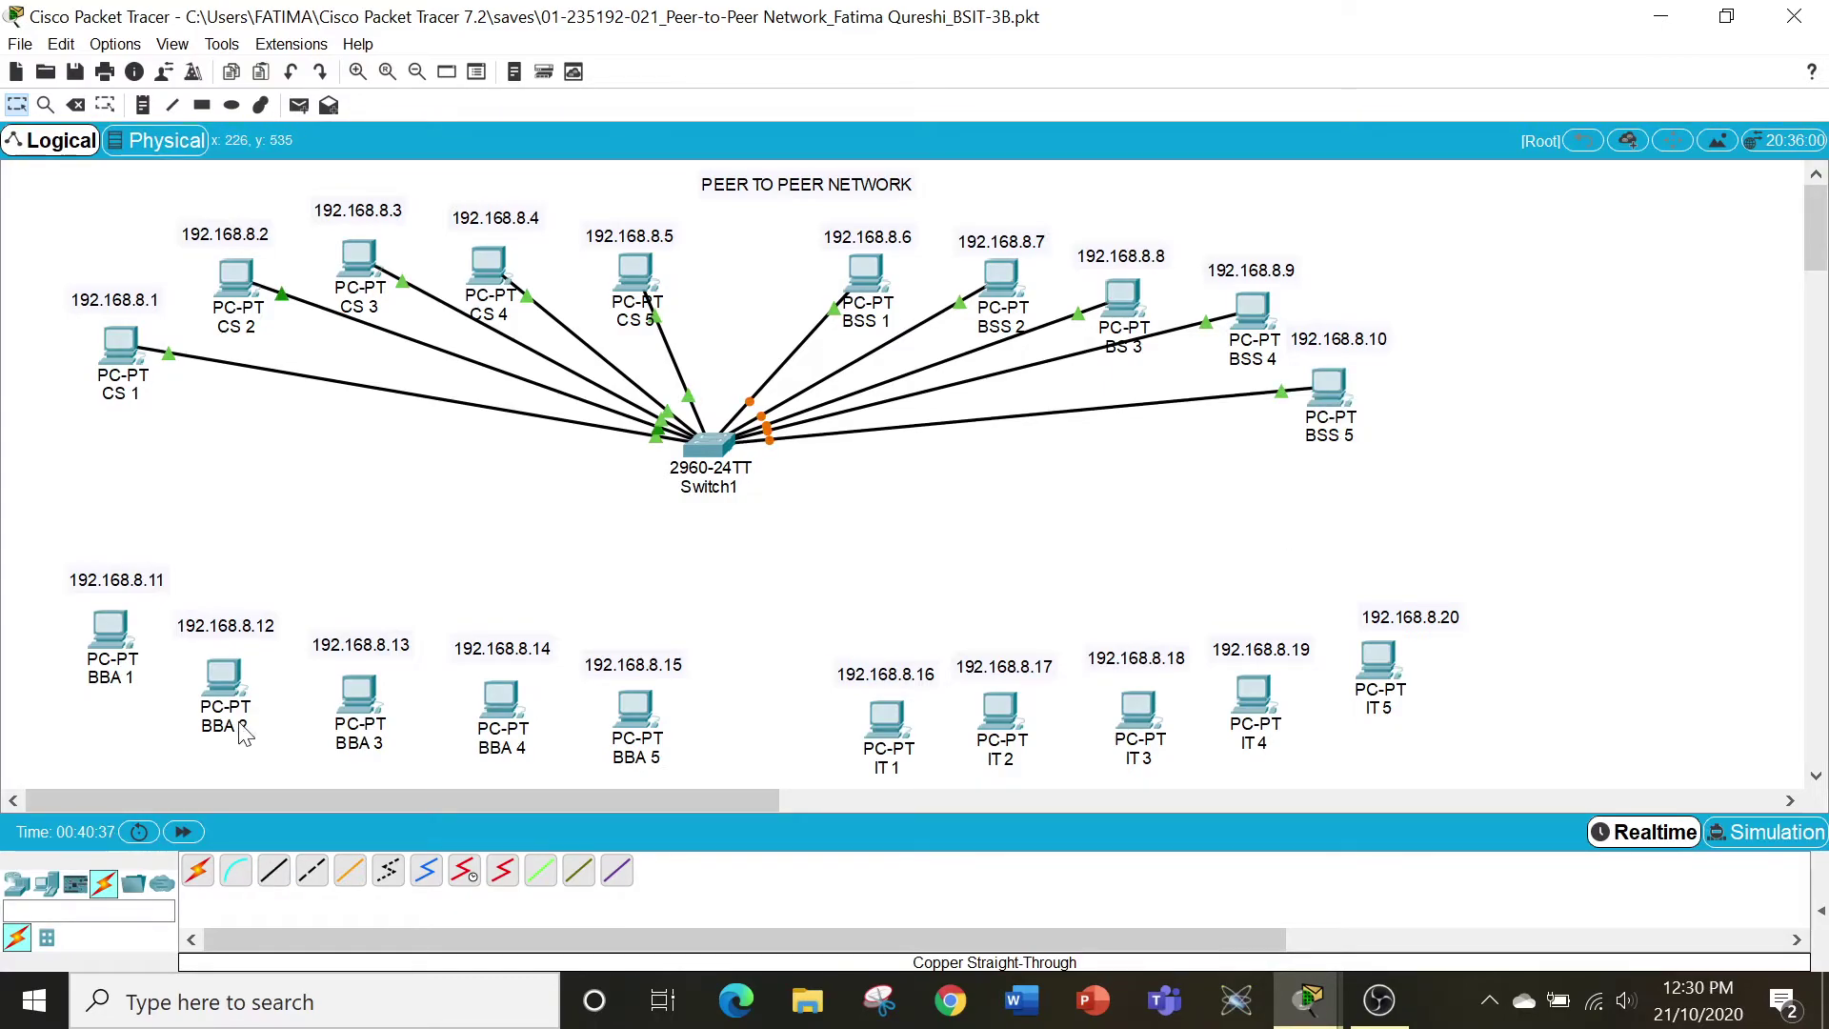
# Connect port FastEthernet0/11 of the switch to the FastEthernet0 port of BBA 1 with a copper straight-through cable.
pyautogui.click(289, 870)
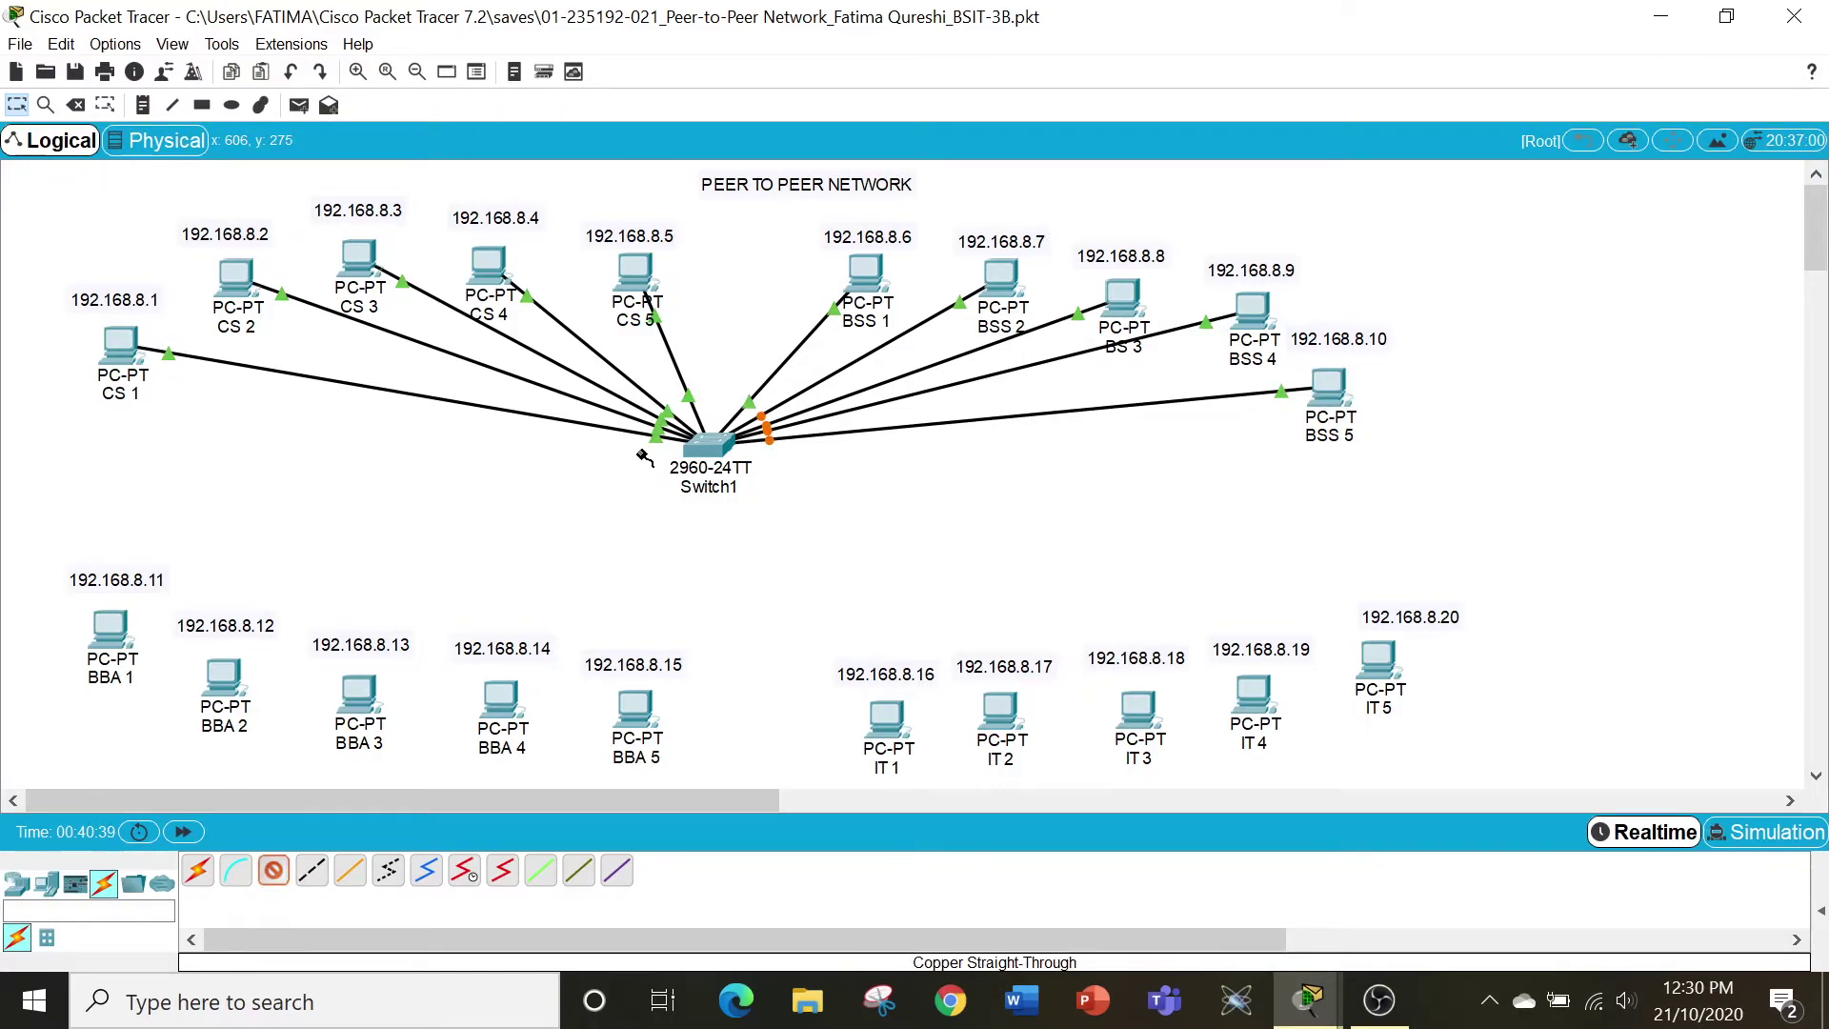
pyautogui.click(713, 448)
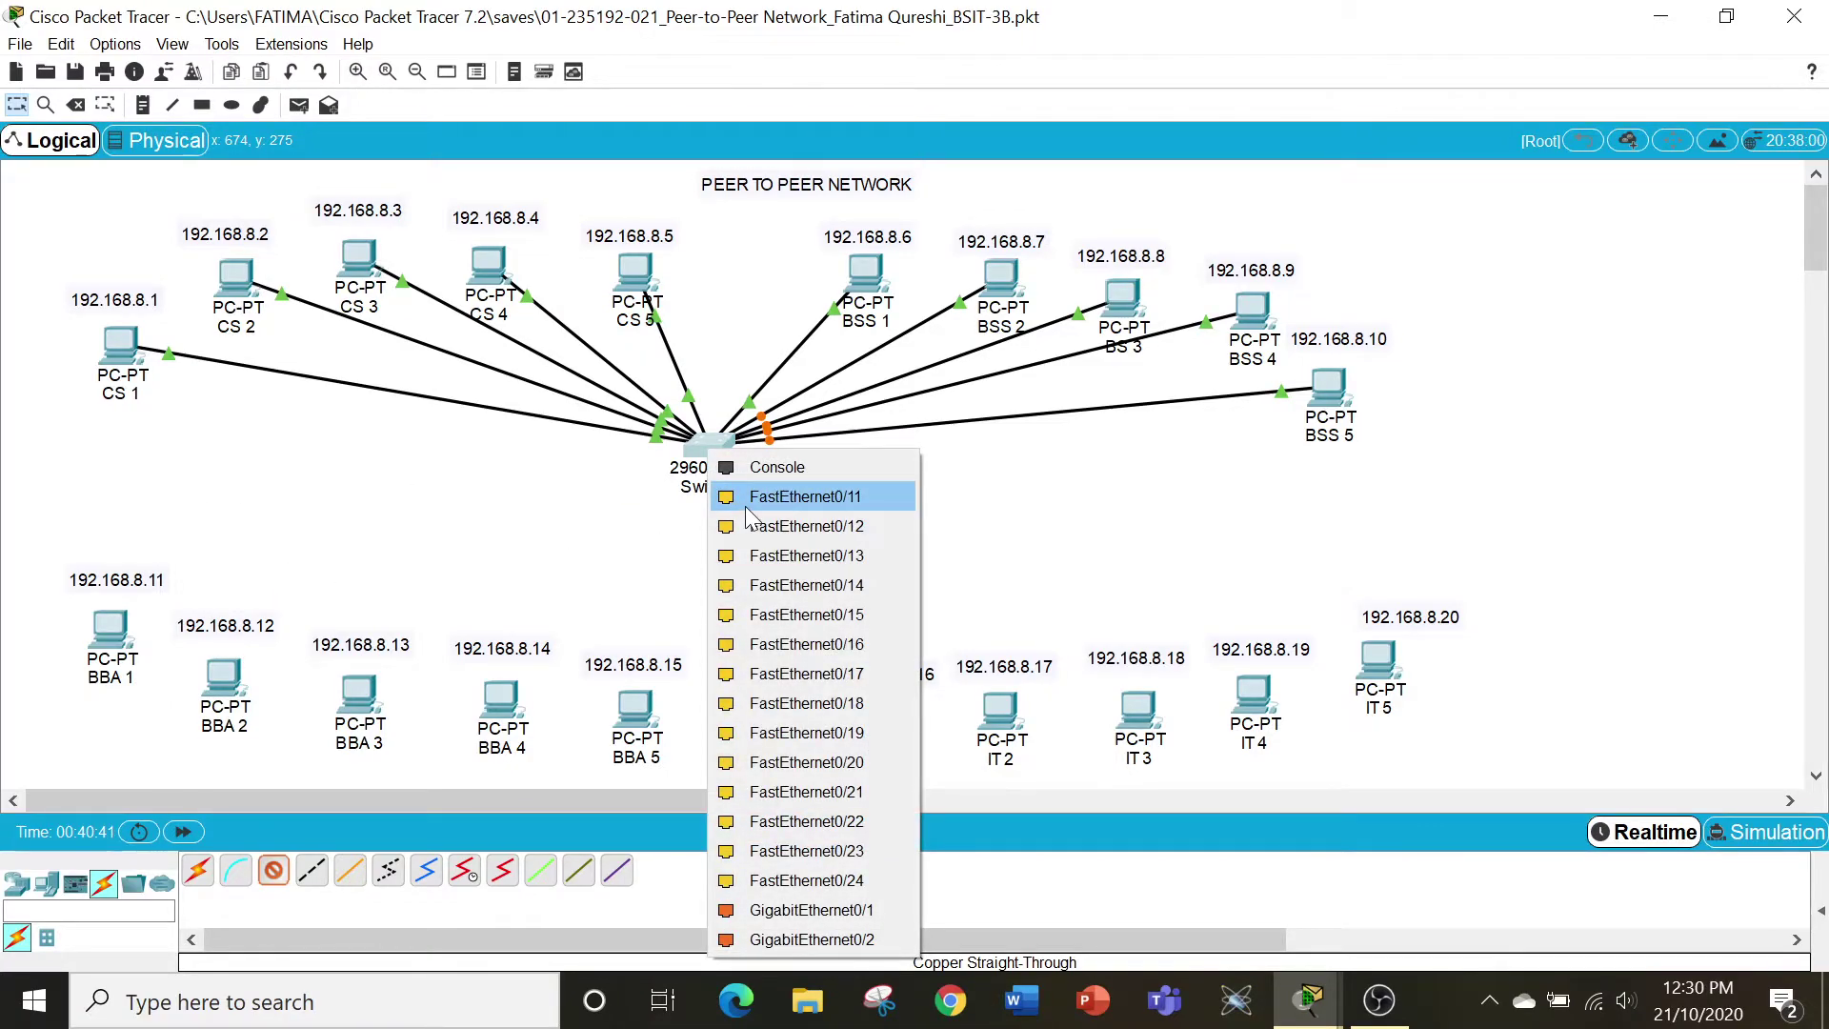
pyautogui.click(790, 496)
pyautogui.click(112, 637)
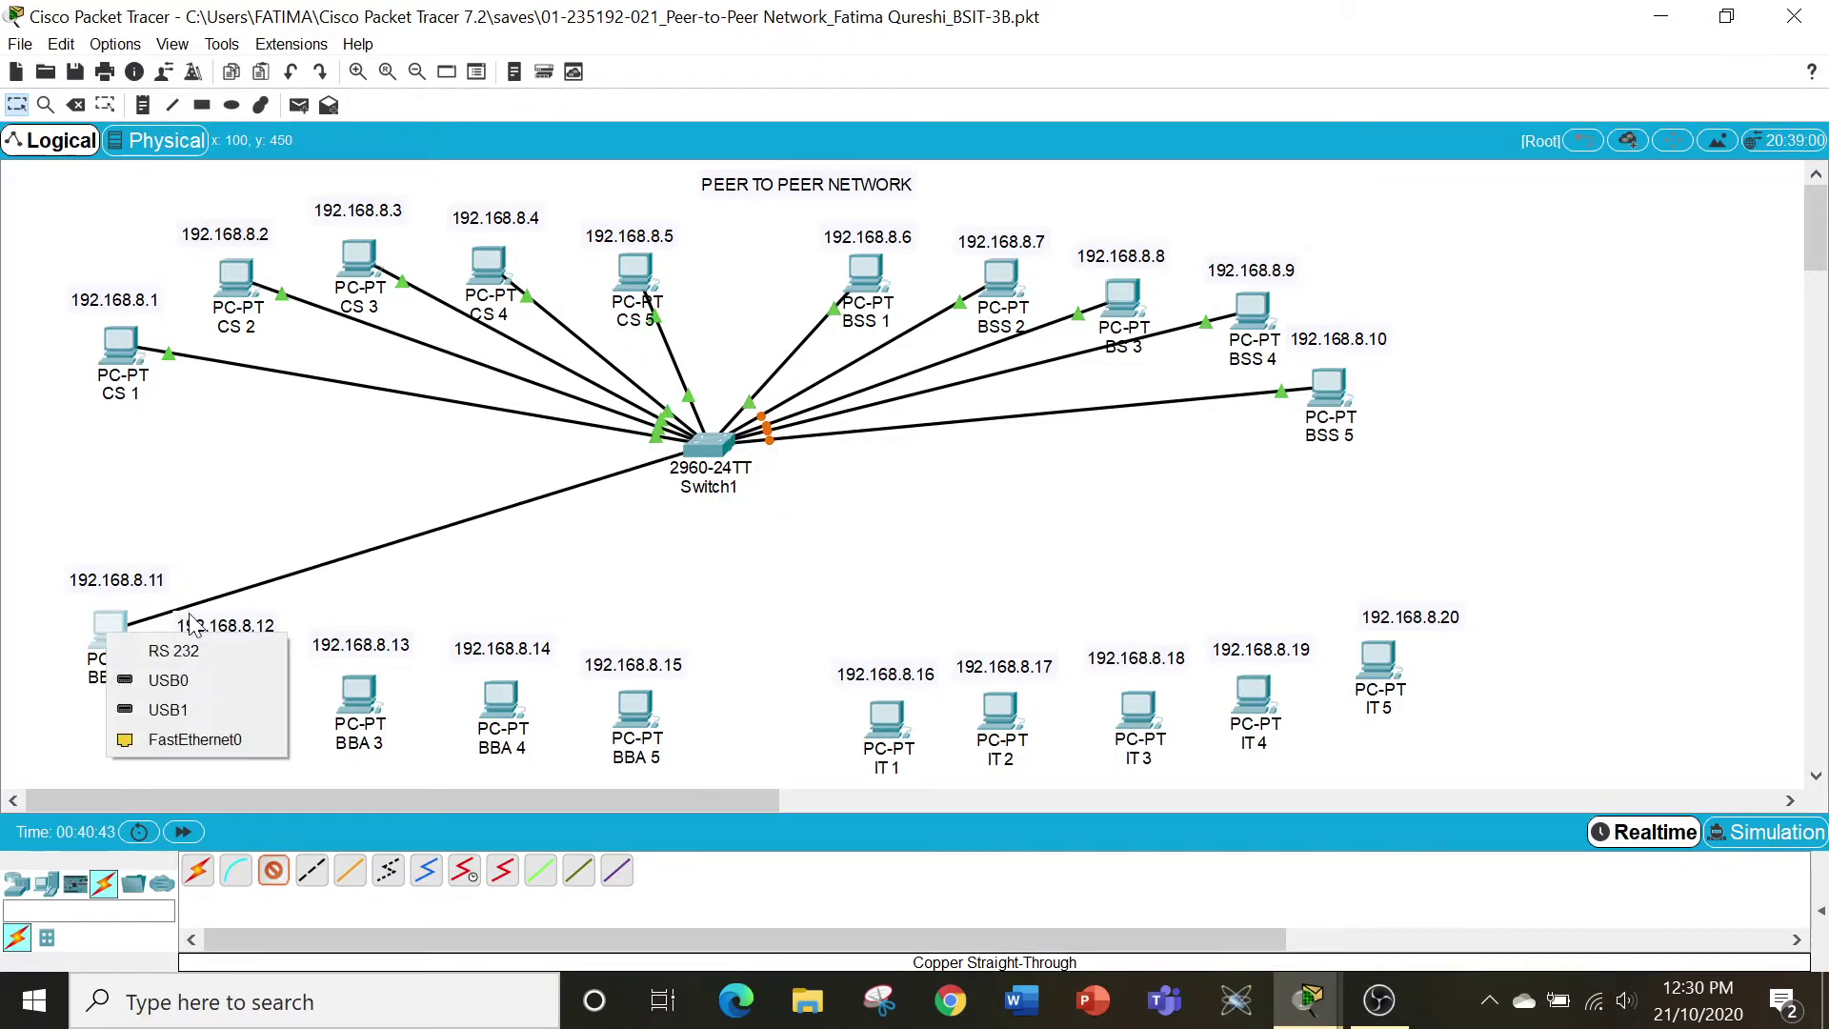
pyautogui.click(202, 736)
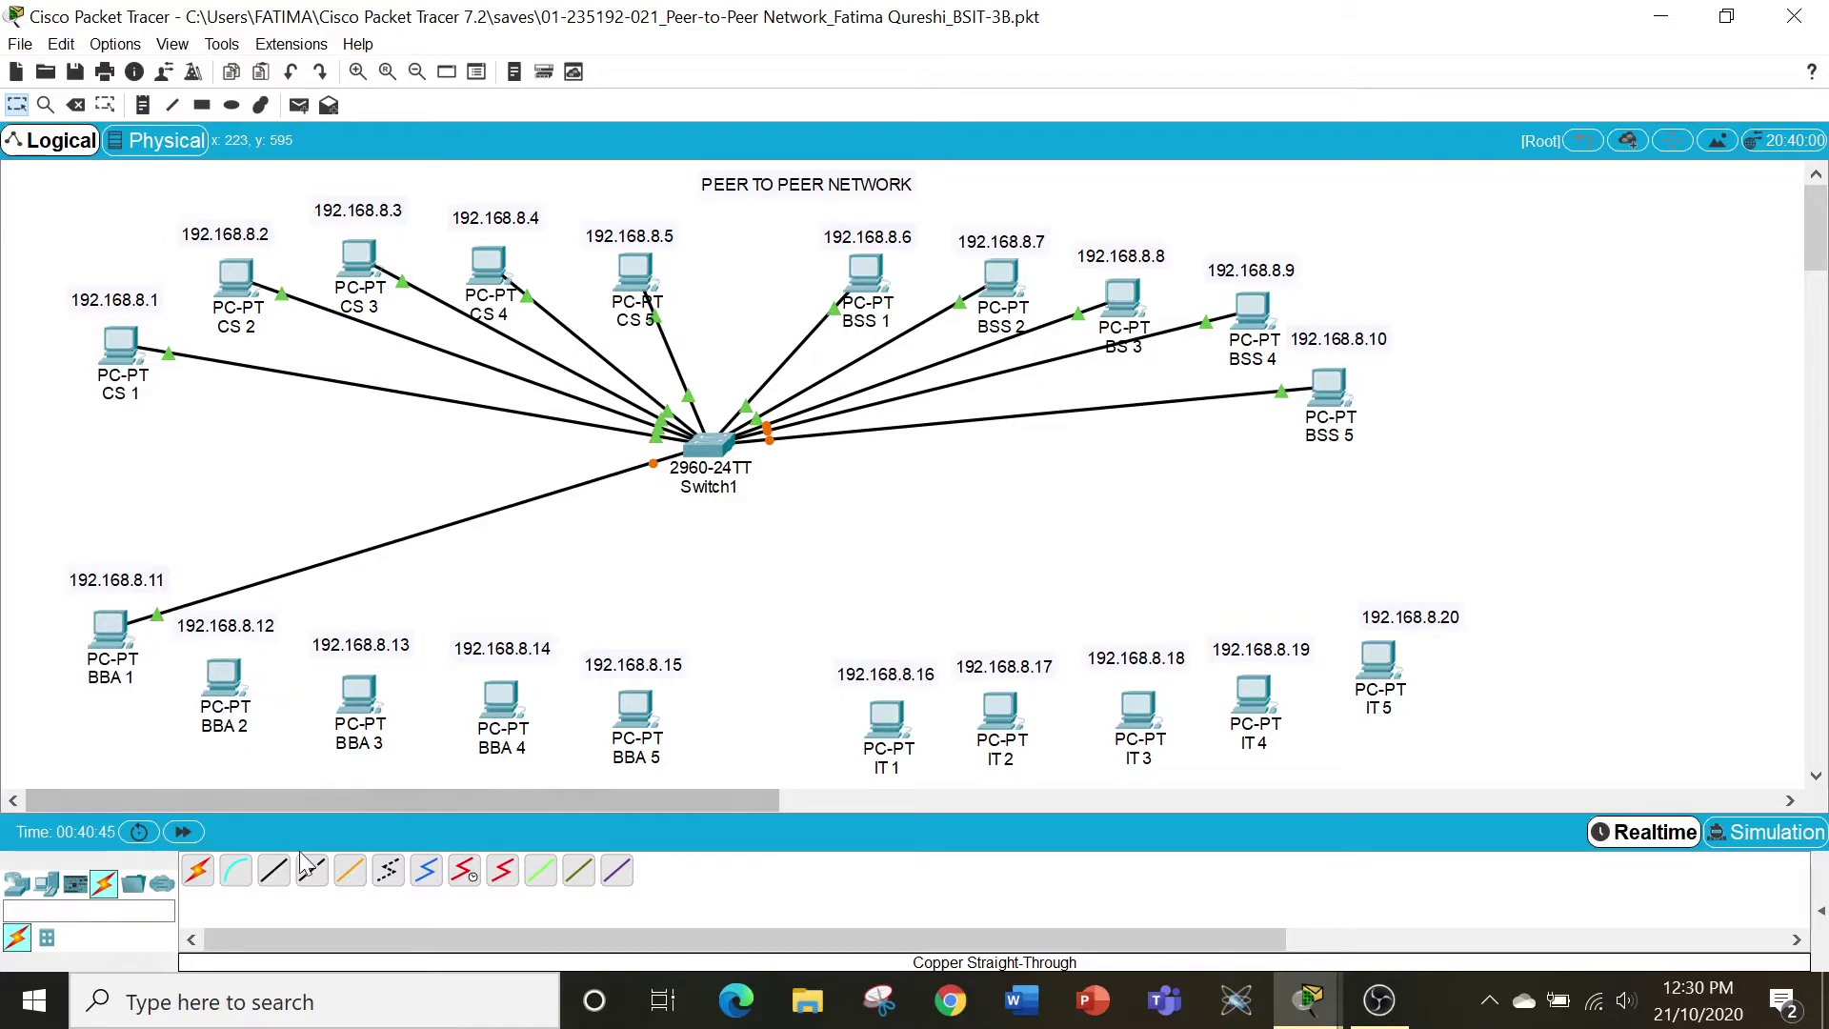
# Connect the FastEthernet0 port of BBA 2 to port FastEthernet0/12 of the switch with a copper straight-through cable.
pyautogui.click(724, 454)
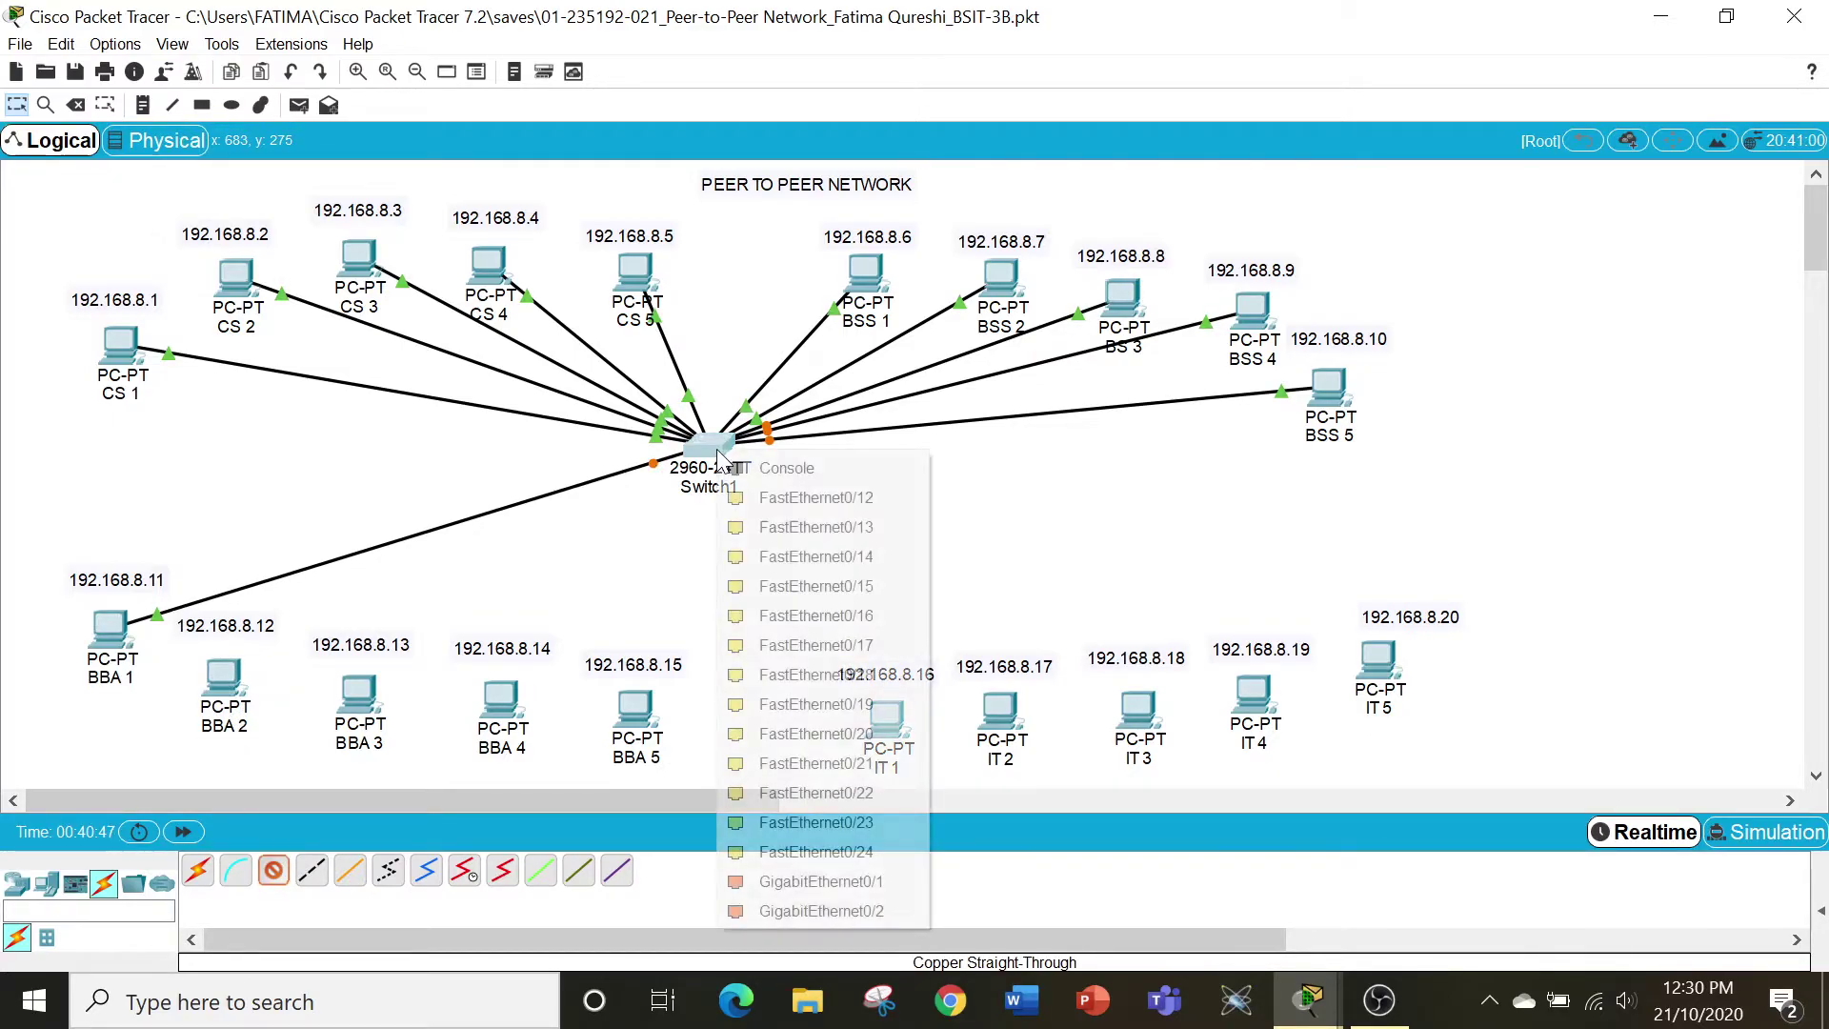
pyautogui.click(229, 672)
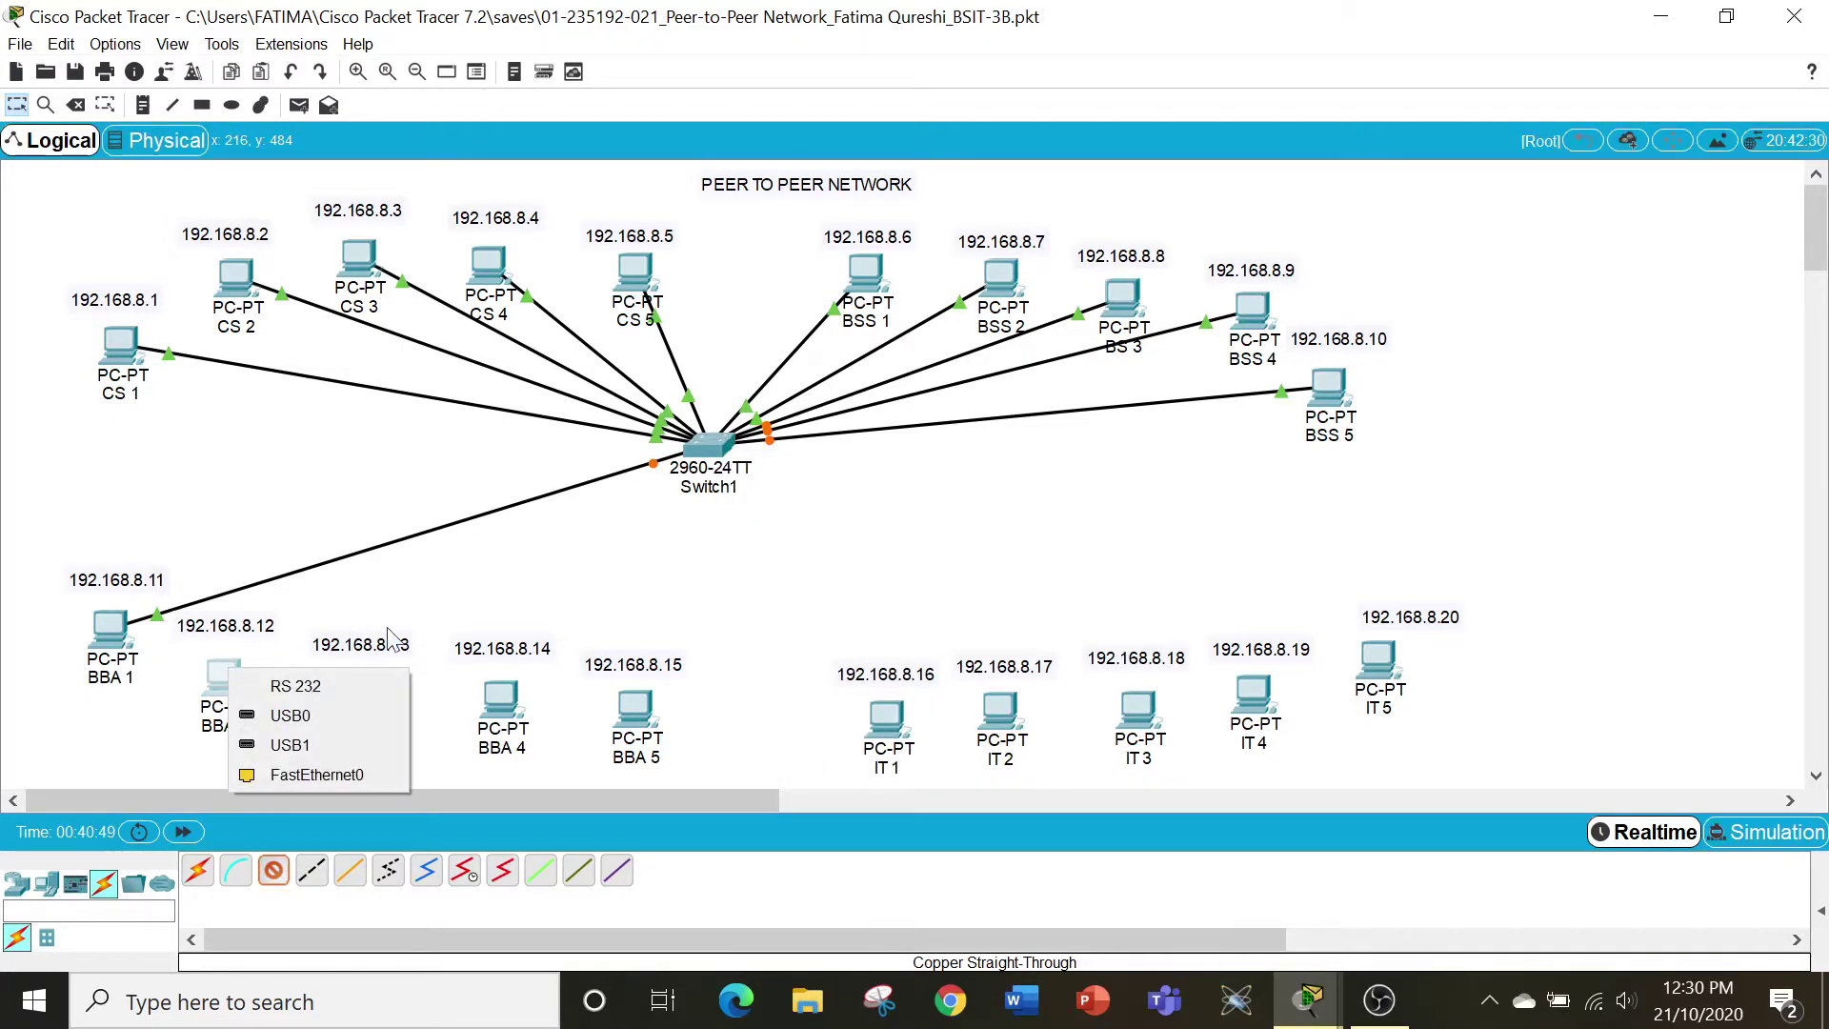
pyautogui.click(318, 776)
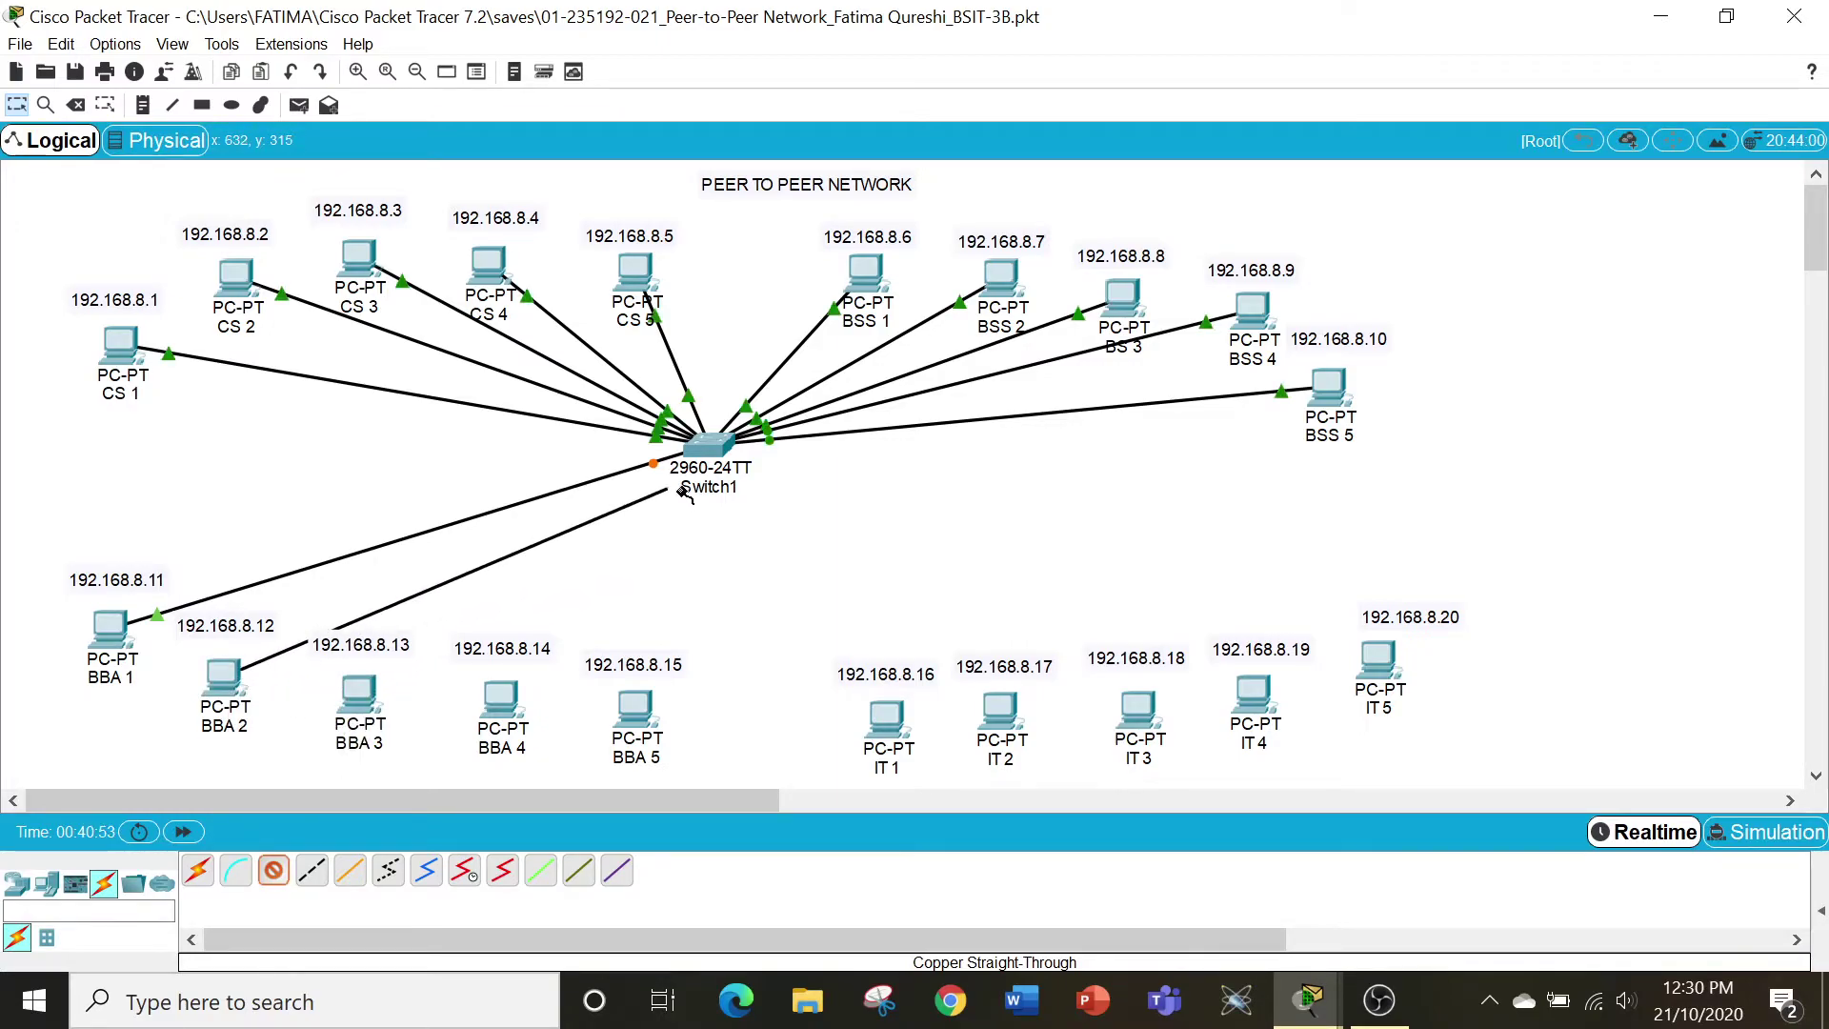
pyautogui.click(707, 450)
pyautogui.click(775, 500)
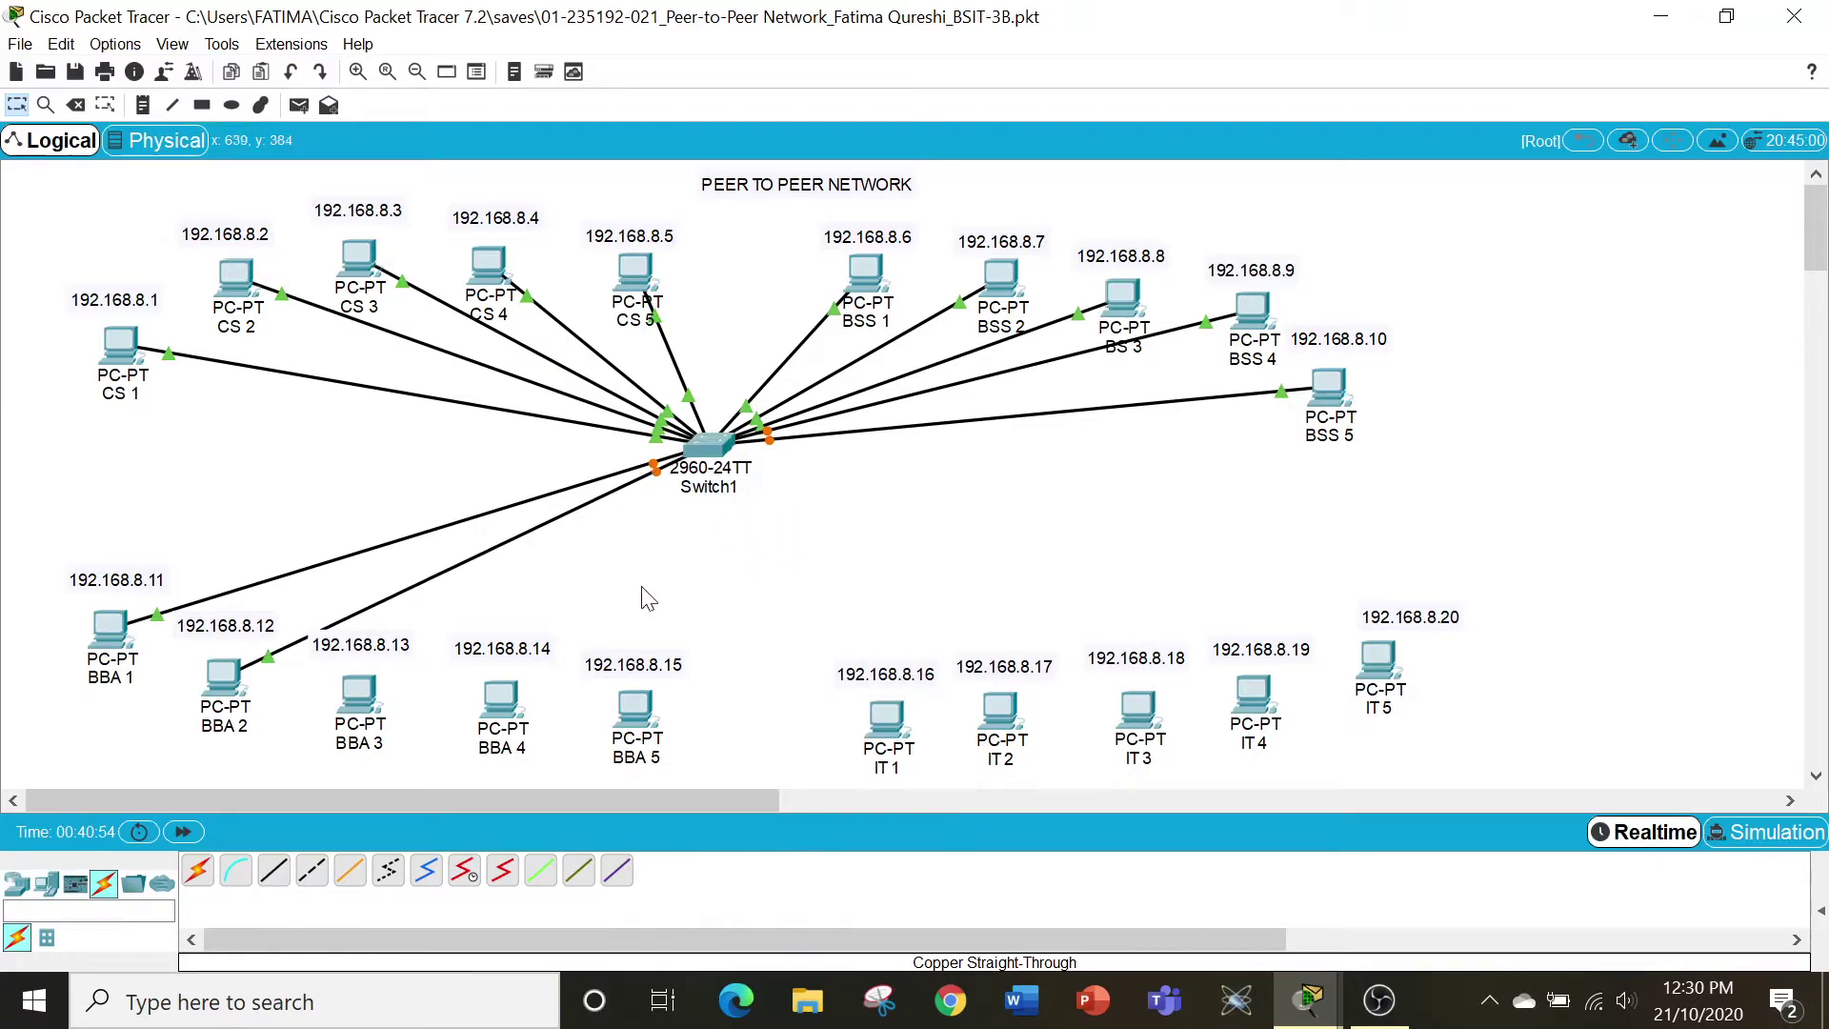
# Connect port FastEthernet0/13 of the switch to the FastEthernet0 port of BBA 3 with a copper straight-through cable.
pyautogui.click(275, 874)
pyautogui.click(711, 458)
pyautogui.click(762, 498)
pyautogui.click(359, 699)
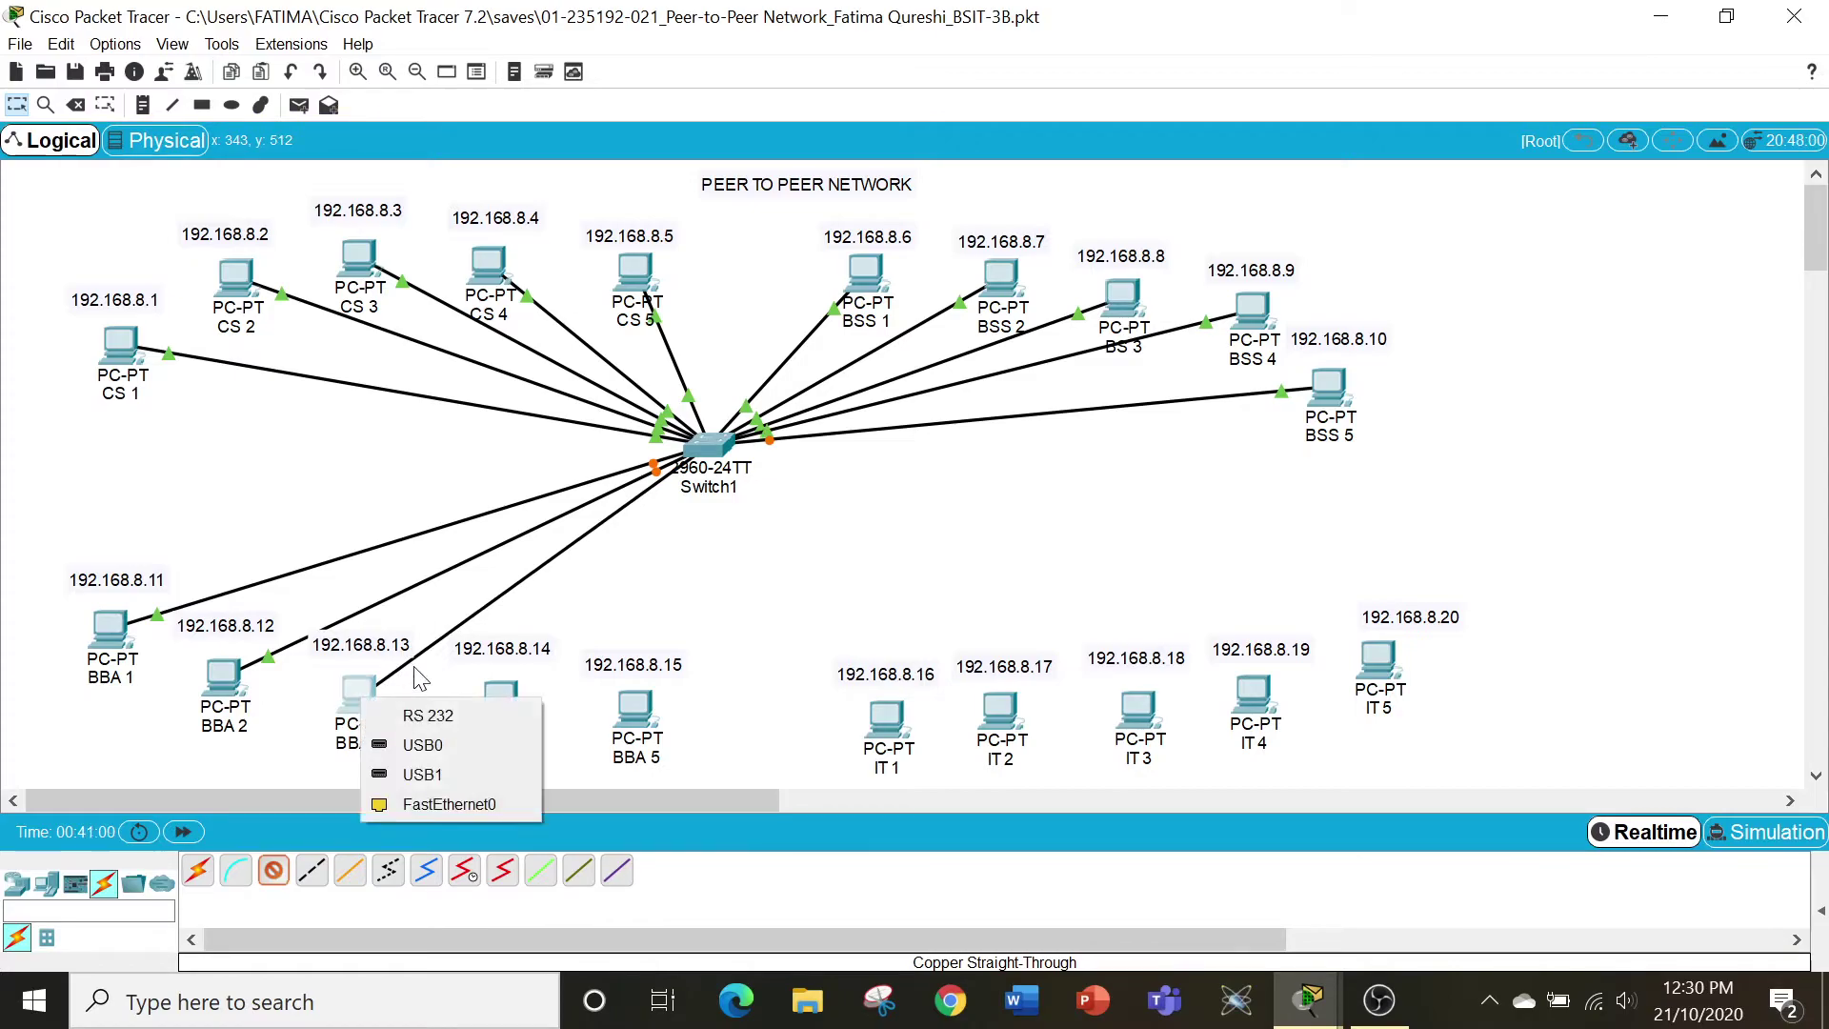
pyautogui.click(420, 806)
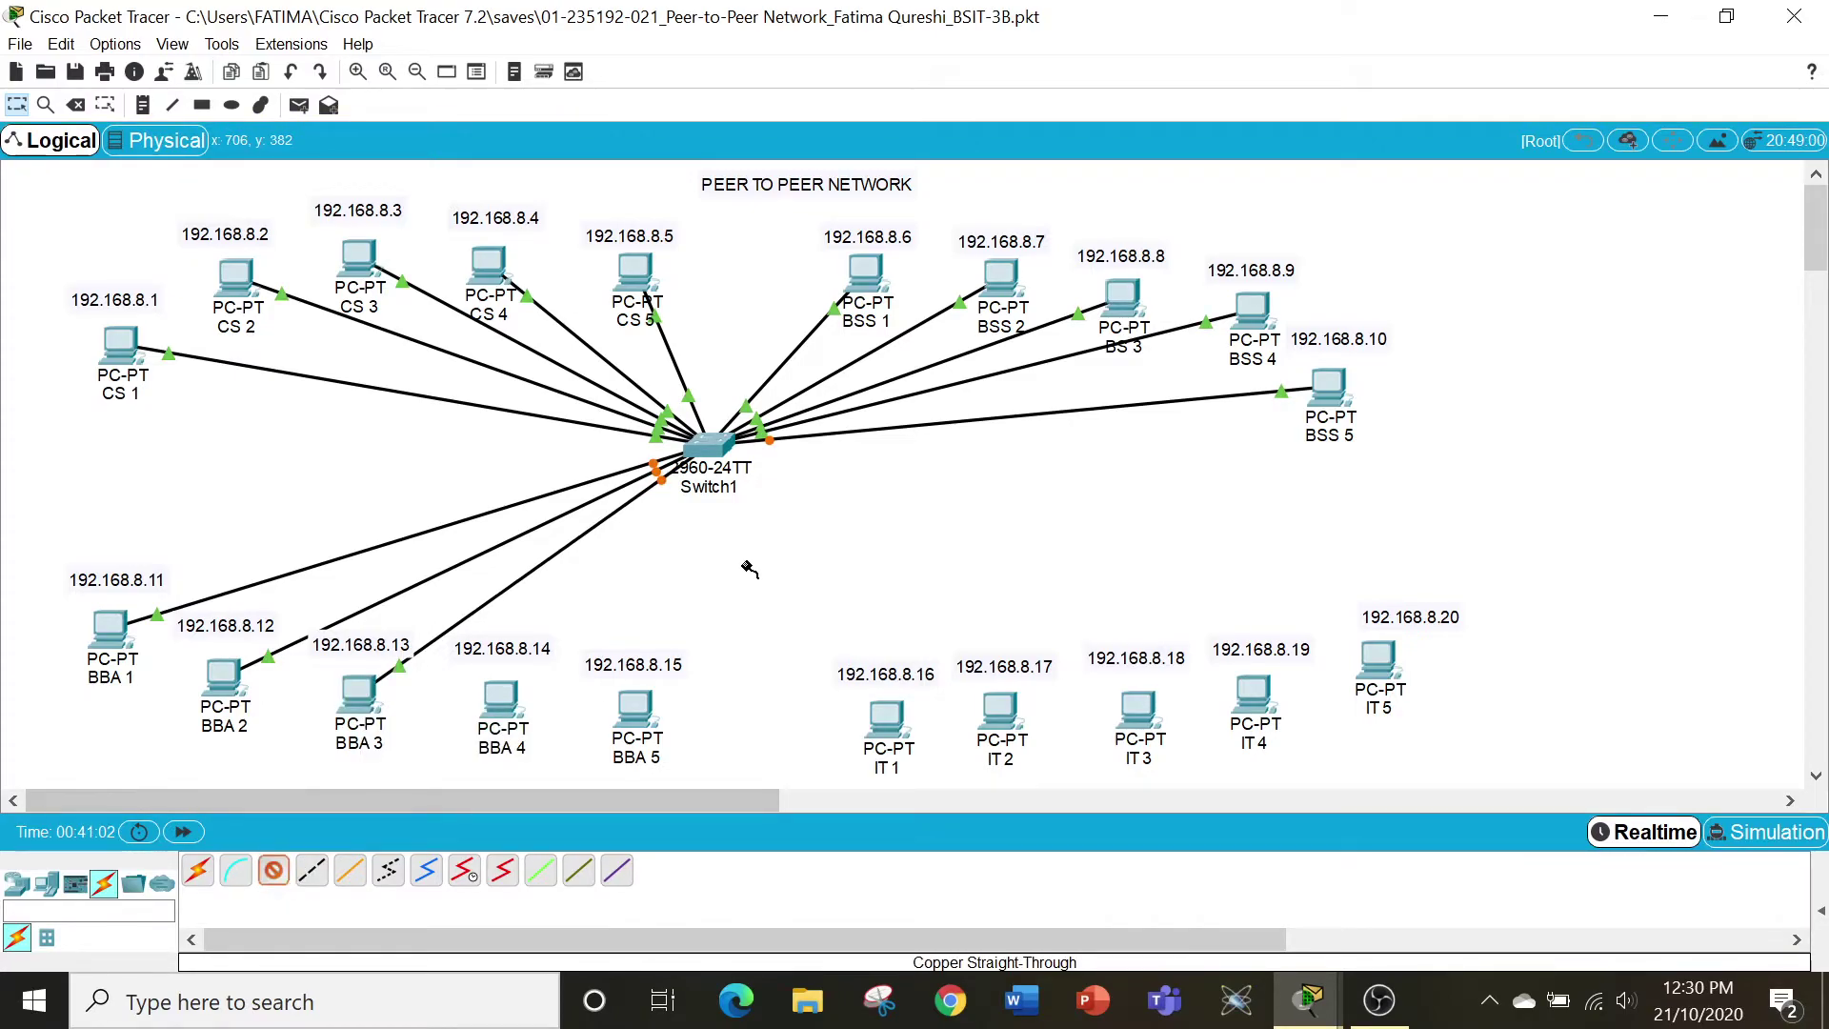
# Connect port FastEthernet0/14 of the switch to the FastEthernet0 port of BBA 4 with a copper straight-through cable.
pyautogui.click(718, 451)
pyautogui.click(788, 491)
pyautogui.click(512, 703)
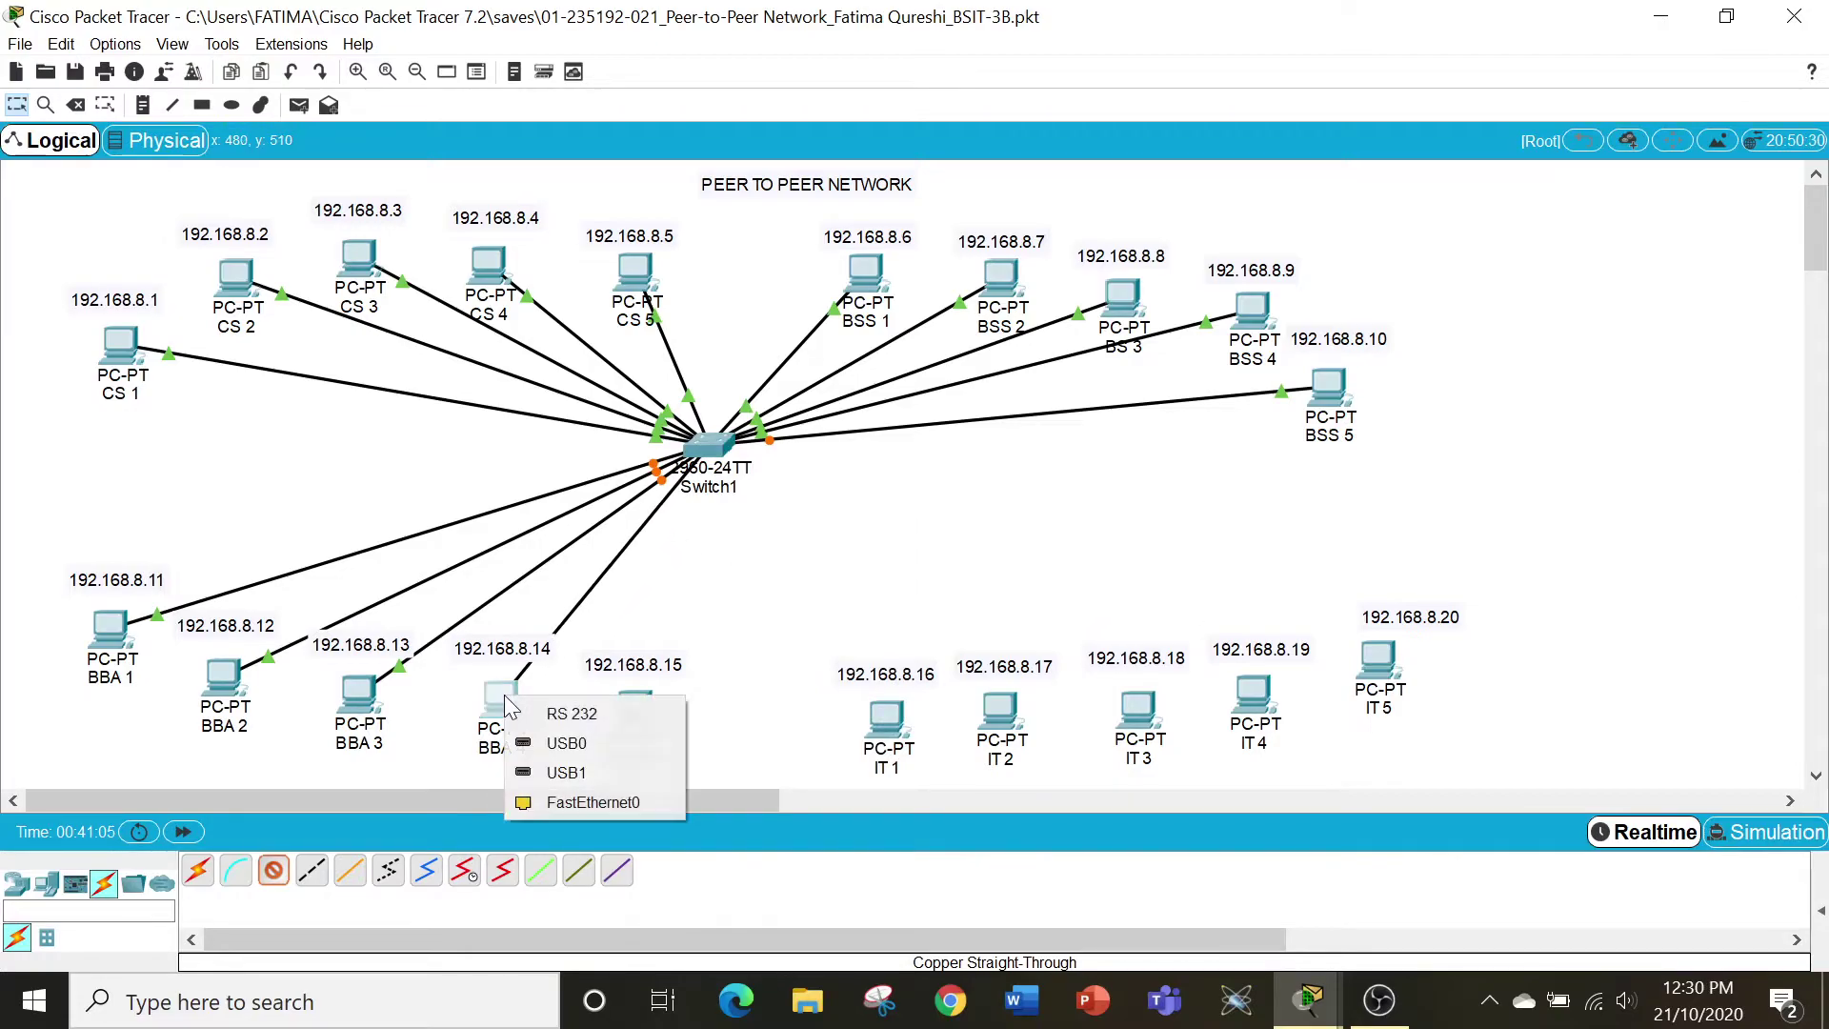
pyautogui.click(569, 804)
# Connect port FastEthernet0/15 of the switch to the FastEthernet0 port of BBA 5 with a copper straight-through cable.
pyautogui.click(274, 870)
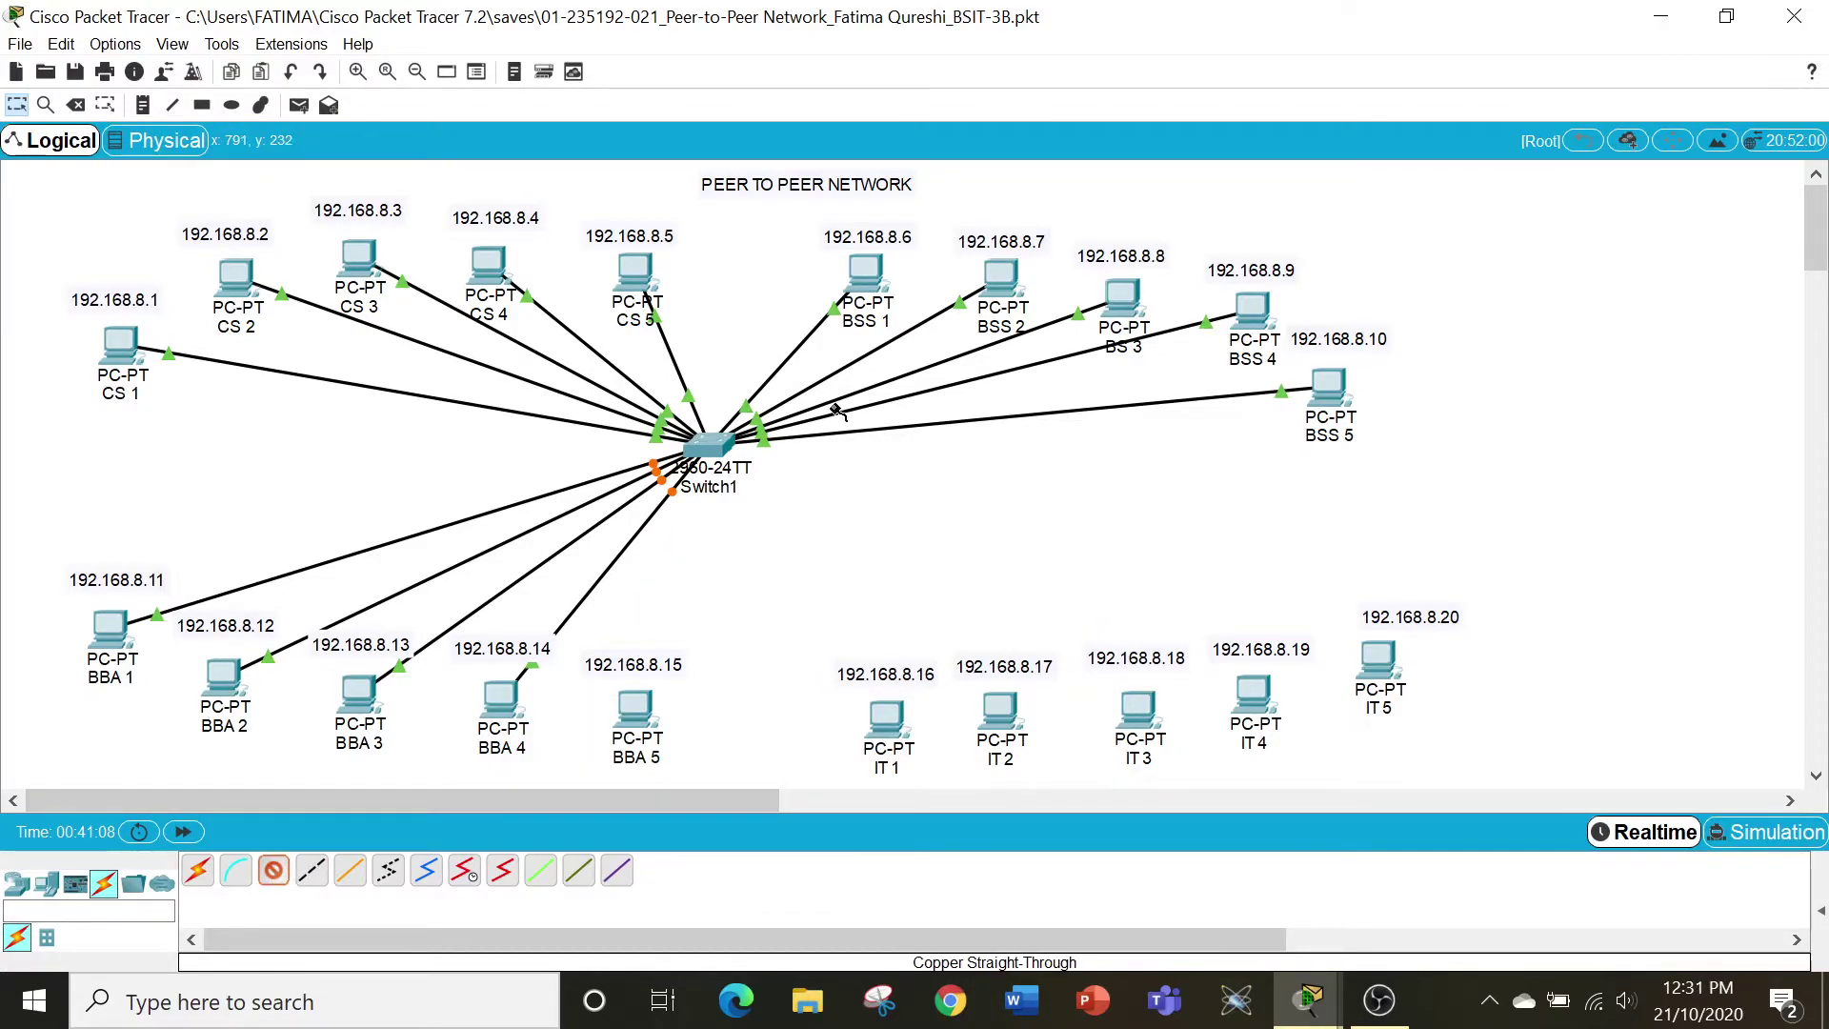
pyautogui.click(714, 446)
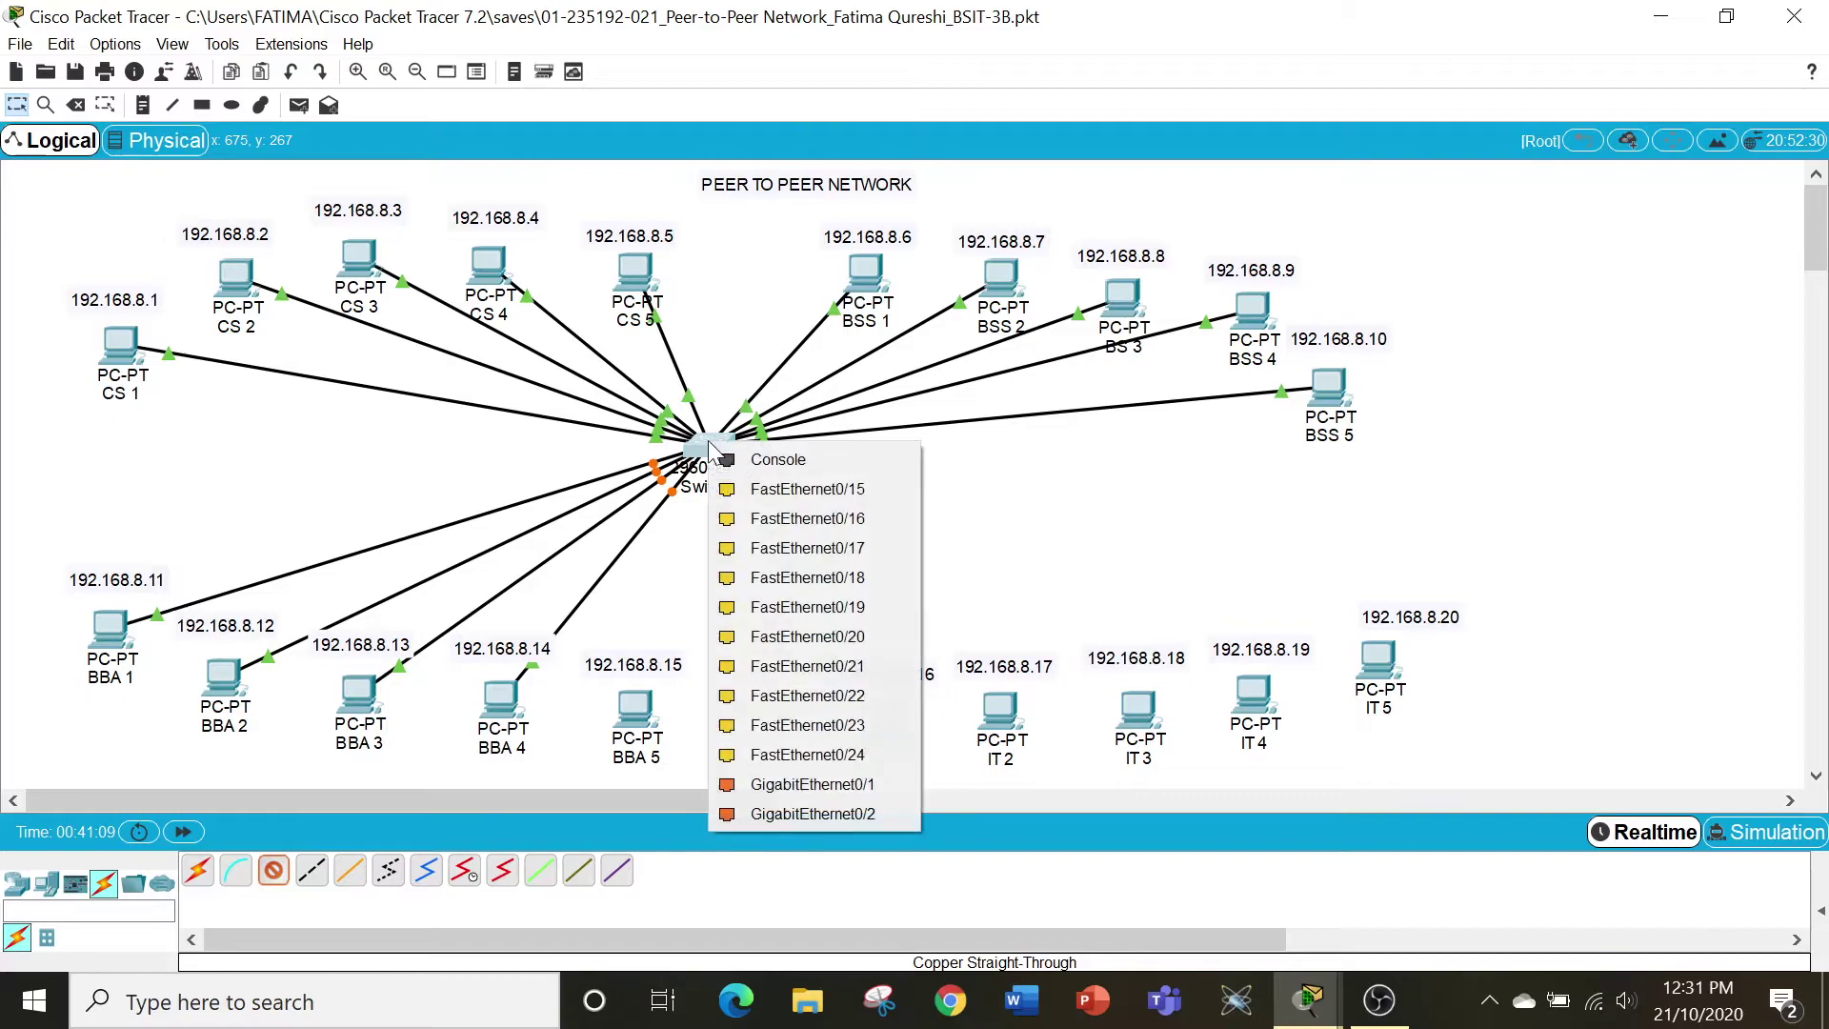
pyautogui.click(780, 489)
pyautogui.click(636, 705)
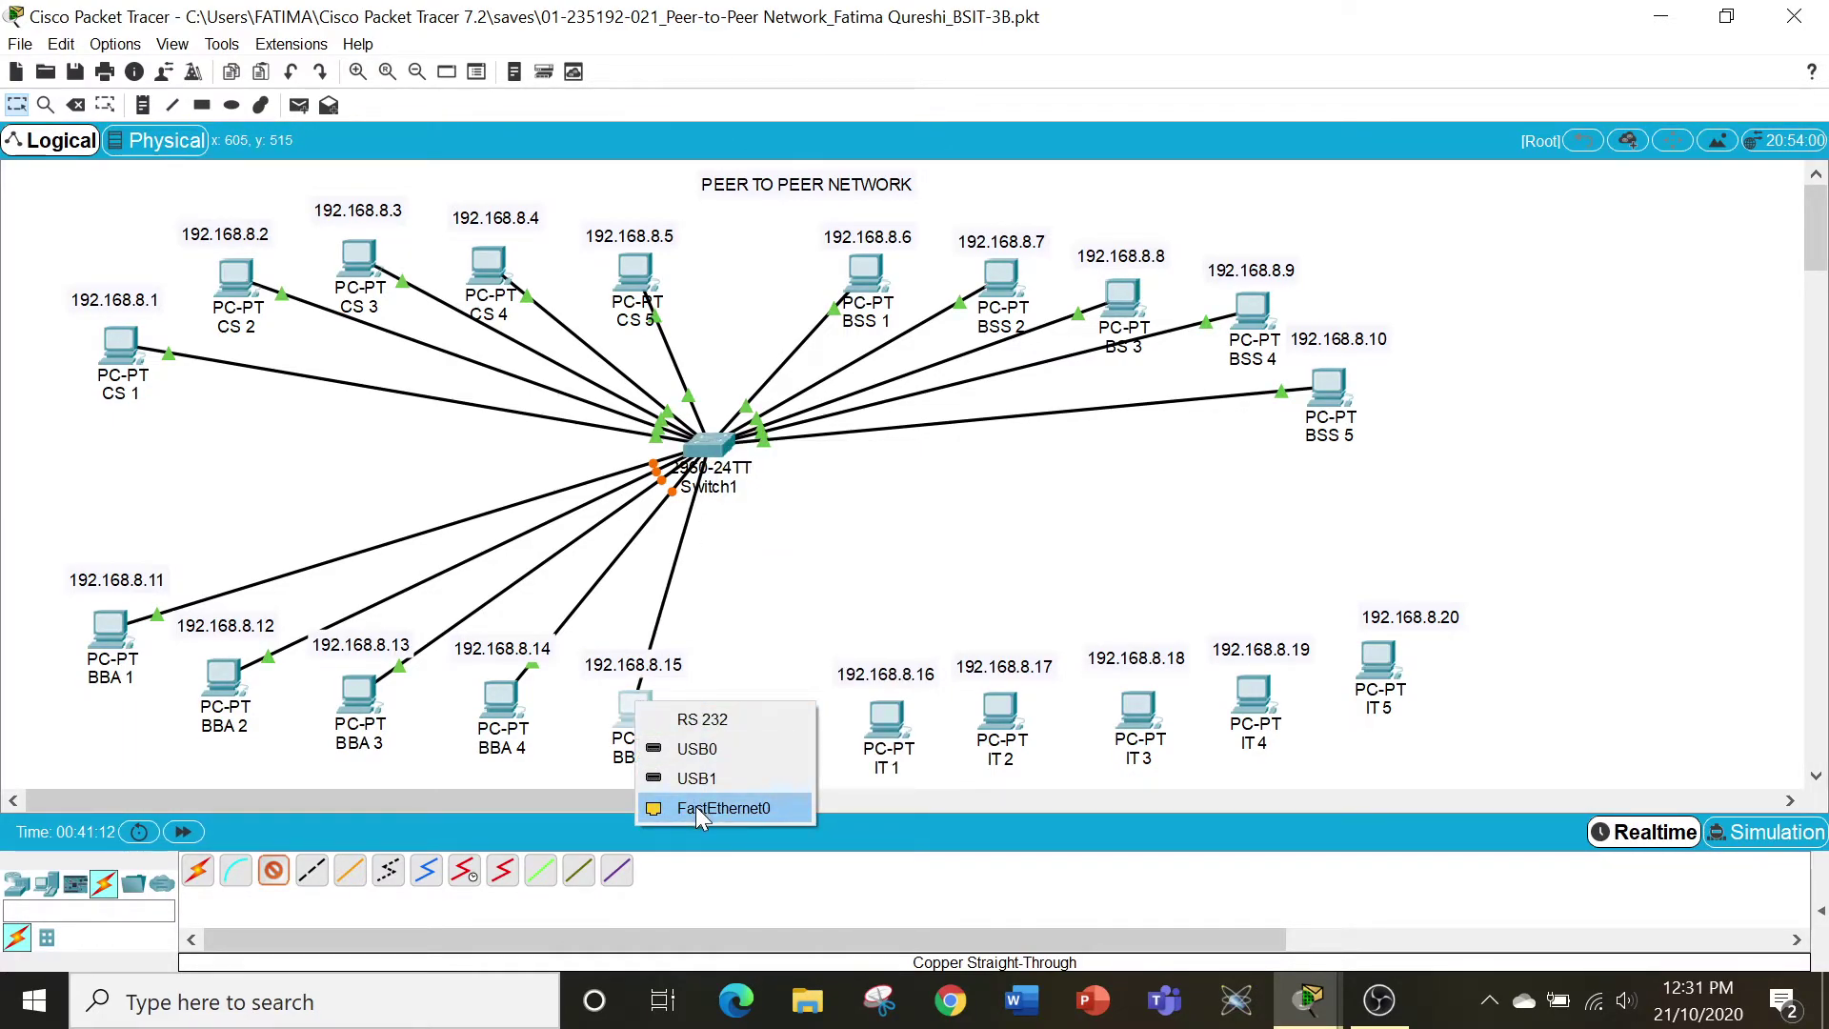
pyautogui.click(695, 806)
# Connect port FastEthernet0/16 of the switch to the FastEthernet0 port of IT 1 with a copper straight-through cable.
pyautogui.click(273, 881)
pyautogui.click(746, 461)
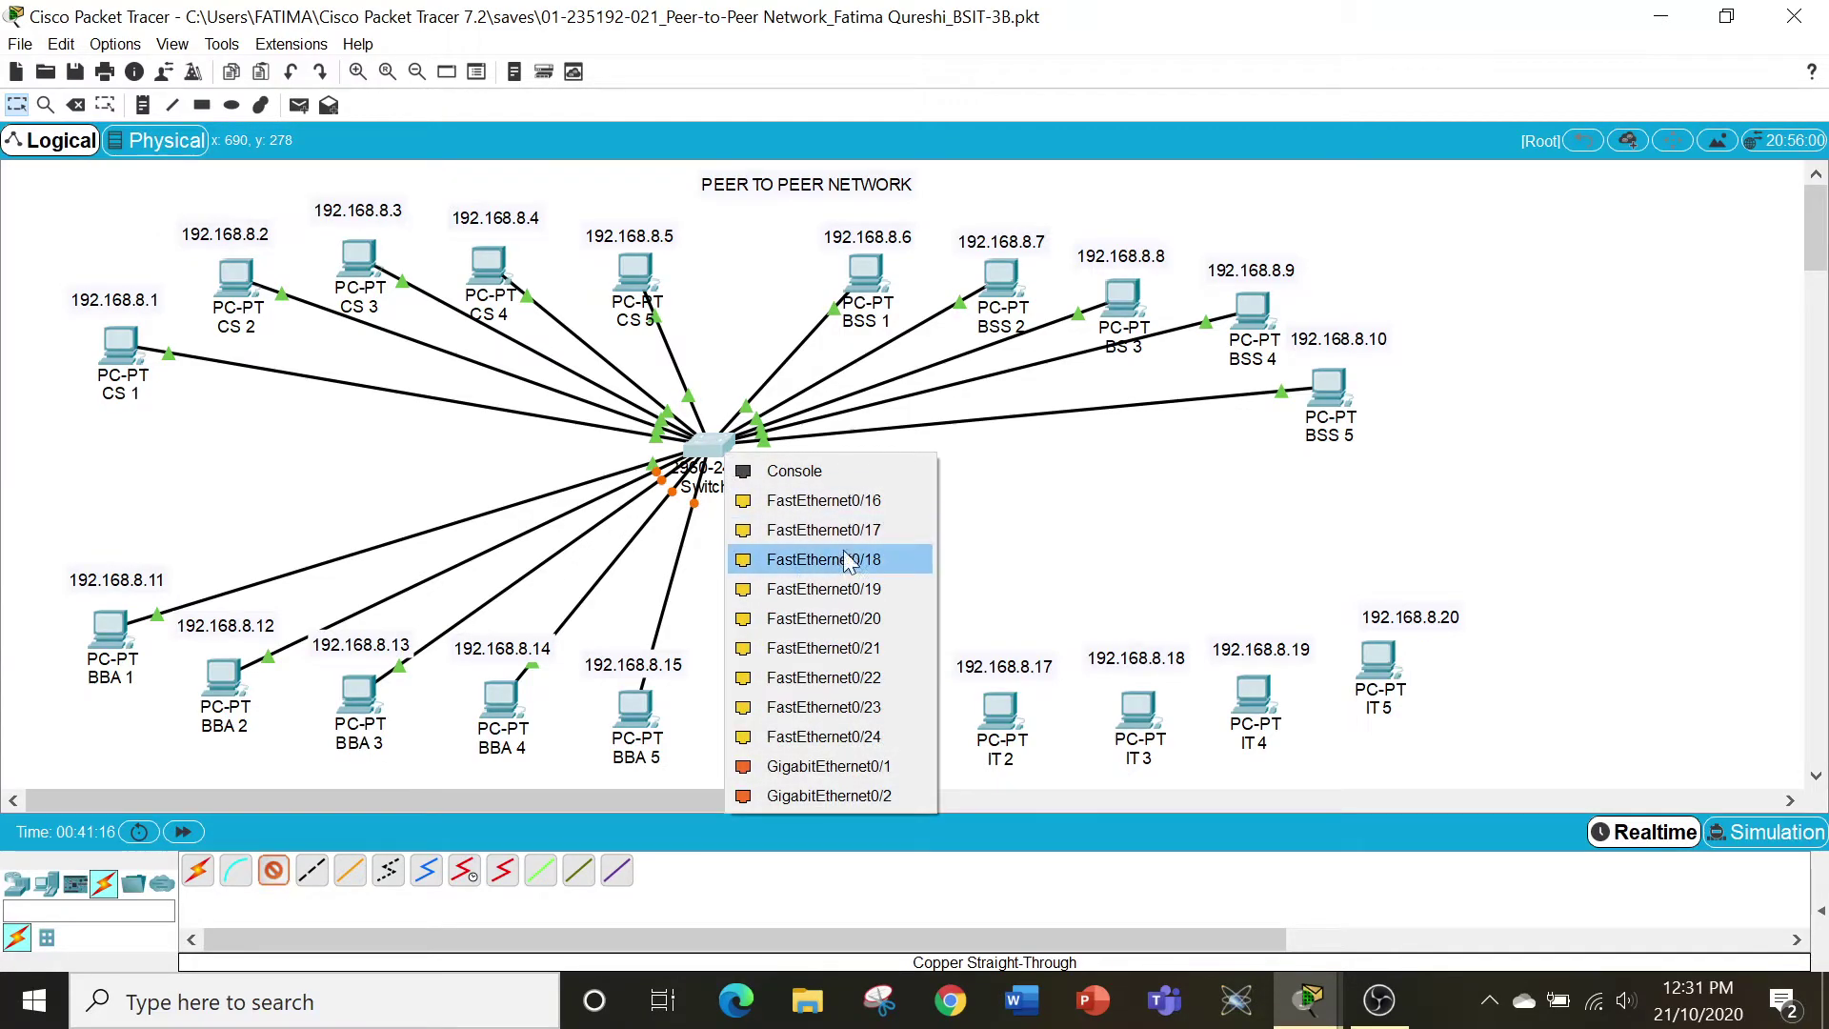
pyautogui.click(854, 494)
pyautogui.click(883, 723)
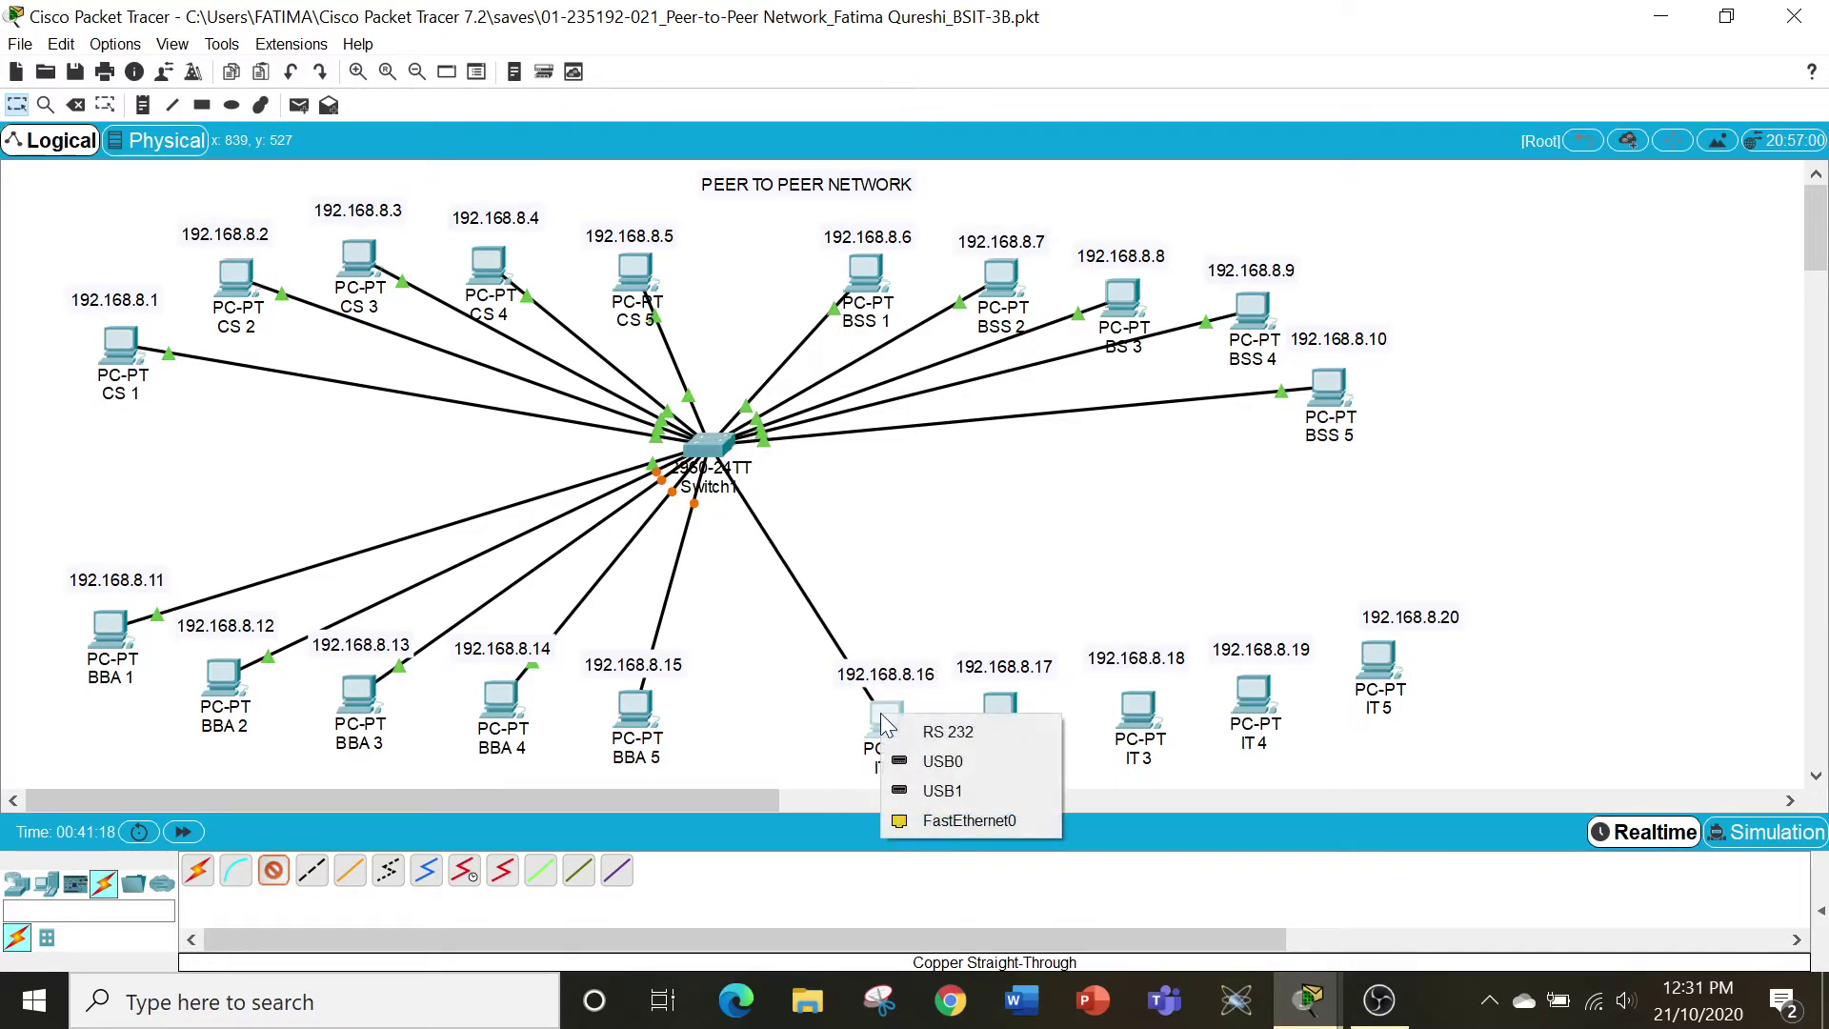
pyautogui.click(935, 821)
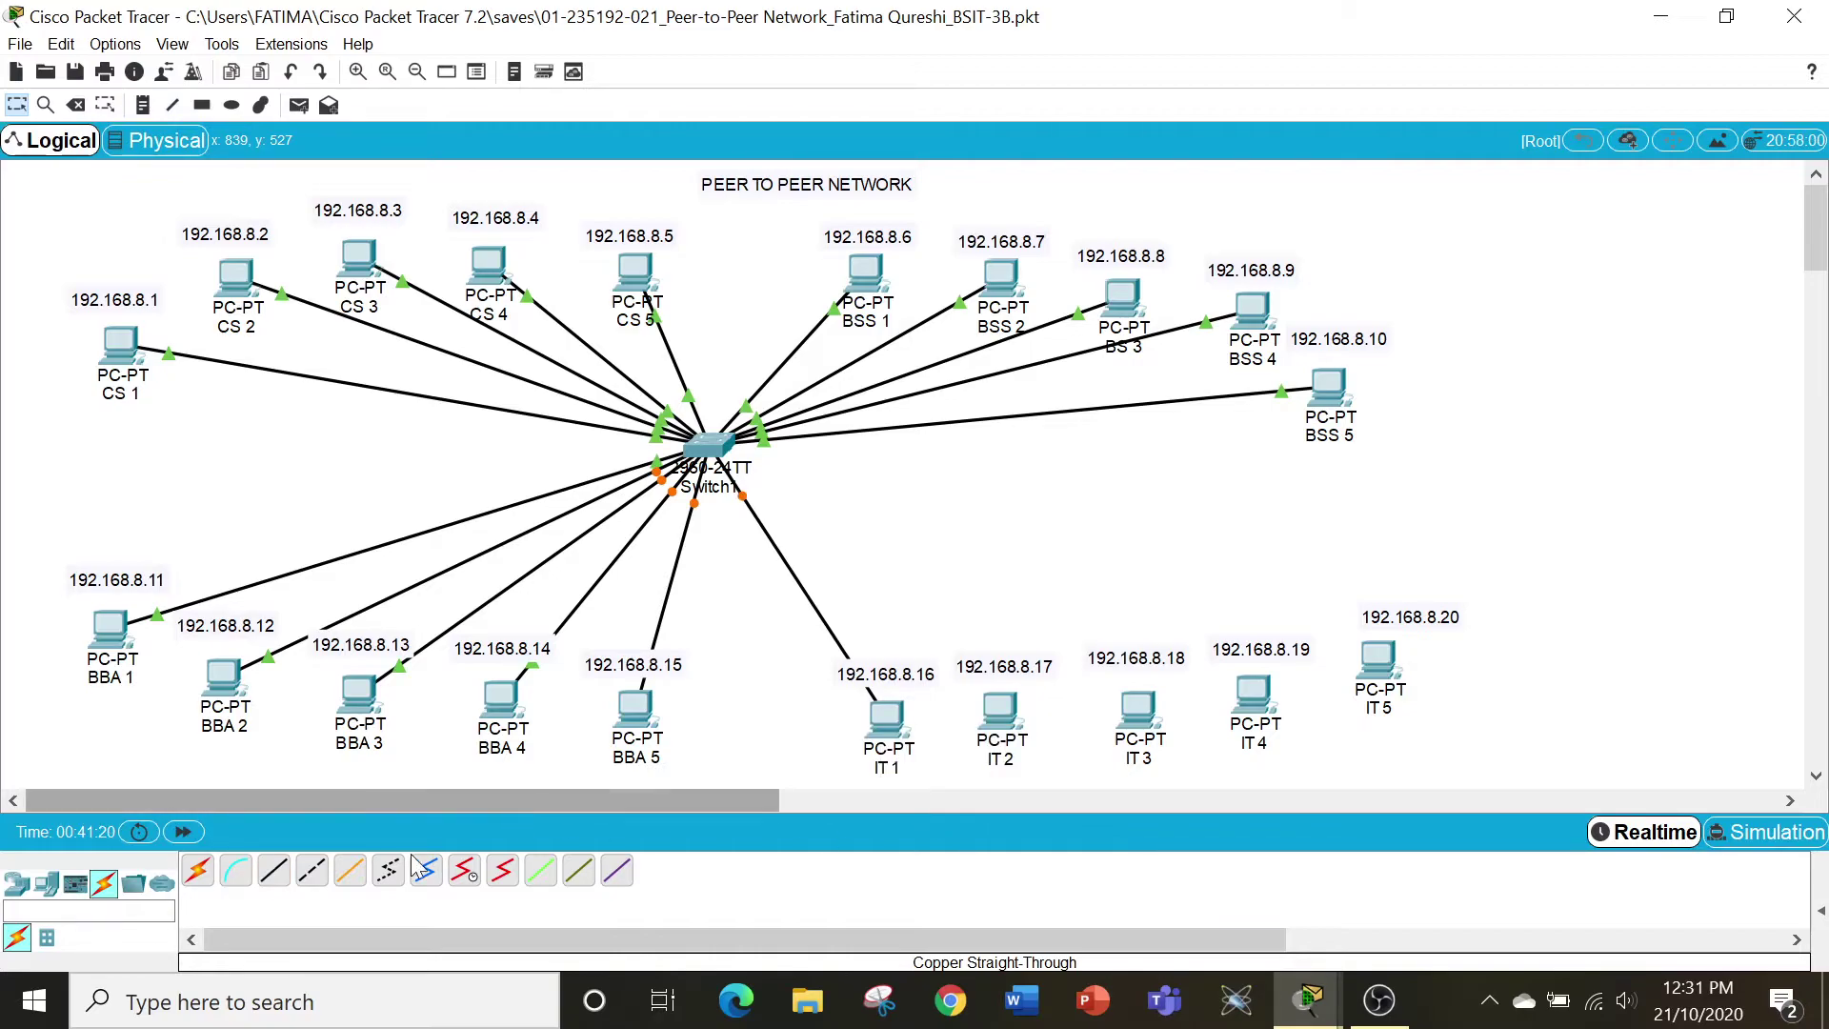
# Connect port FastEthernet0/17 of the switch to the FastEthernet0 port of IT 2 with a copper straight-through cable.
pyautogui.click(274, 888)
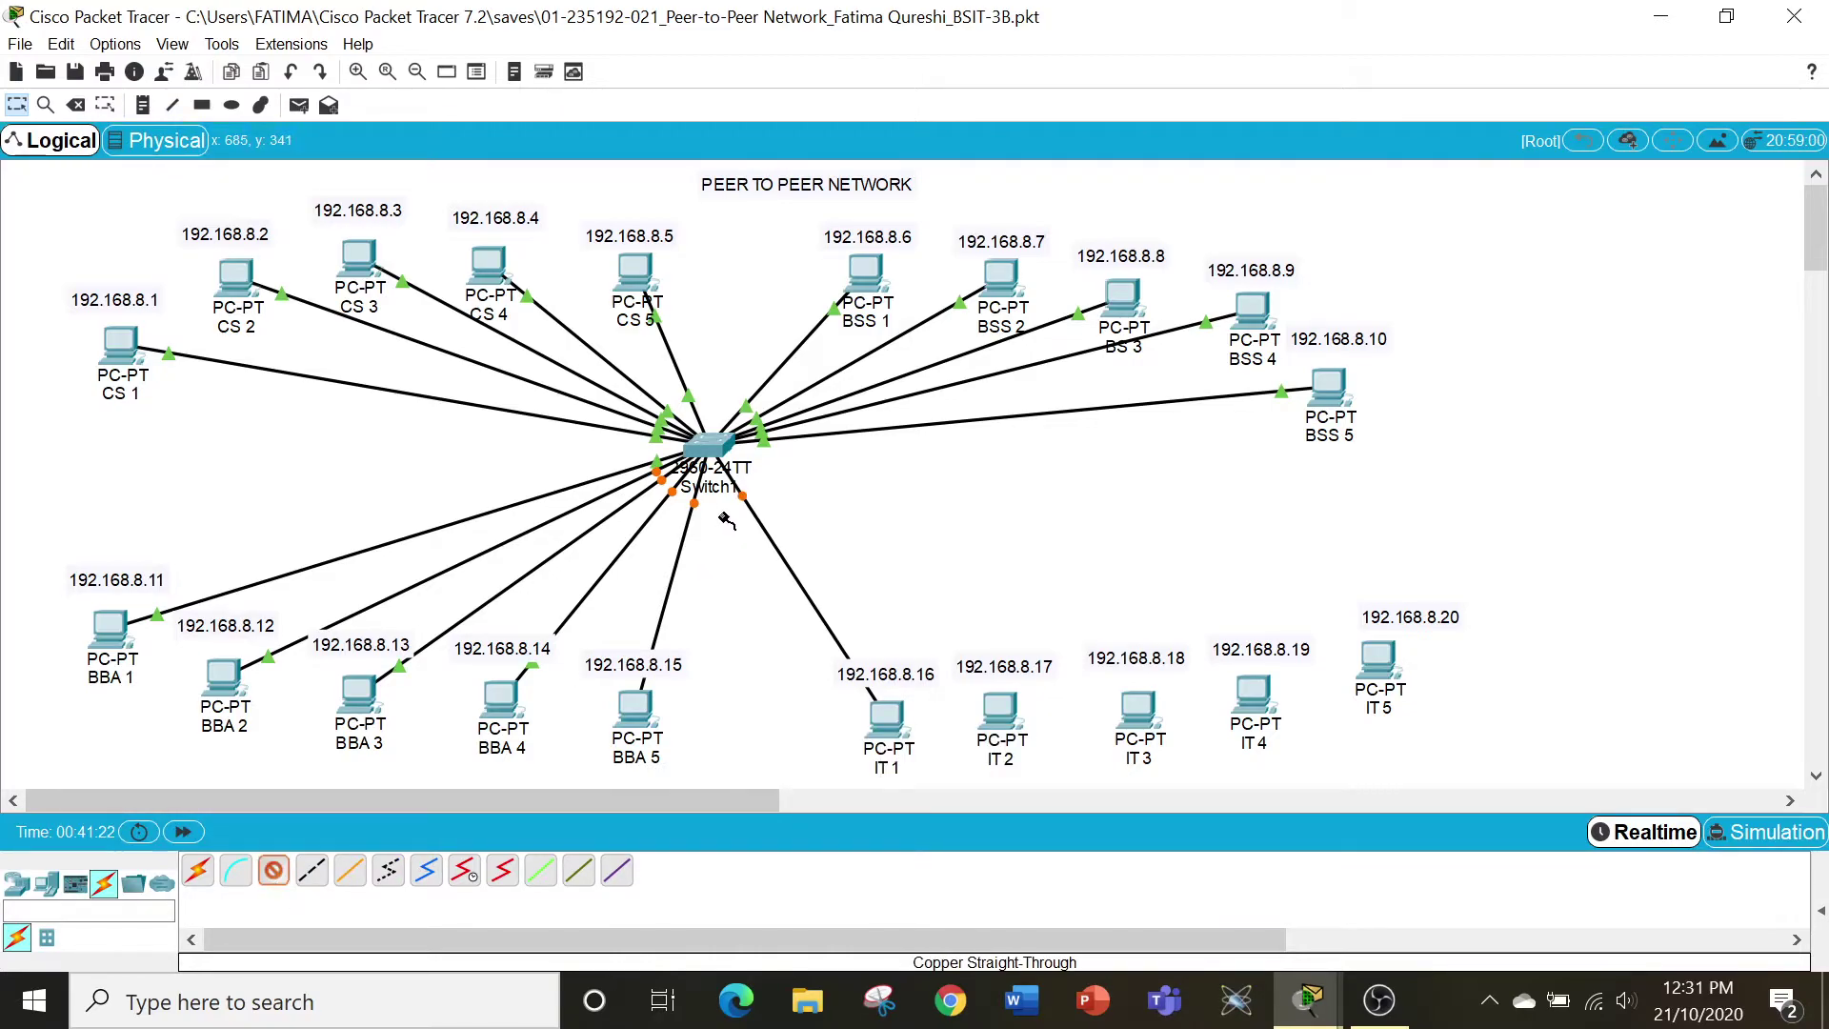
pyautogui.click(718, 456)
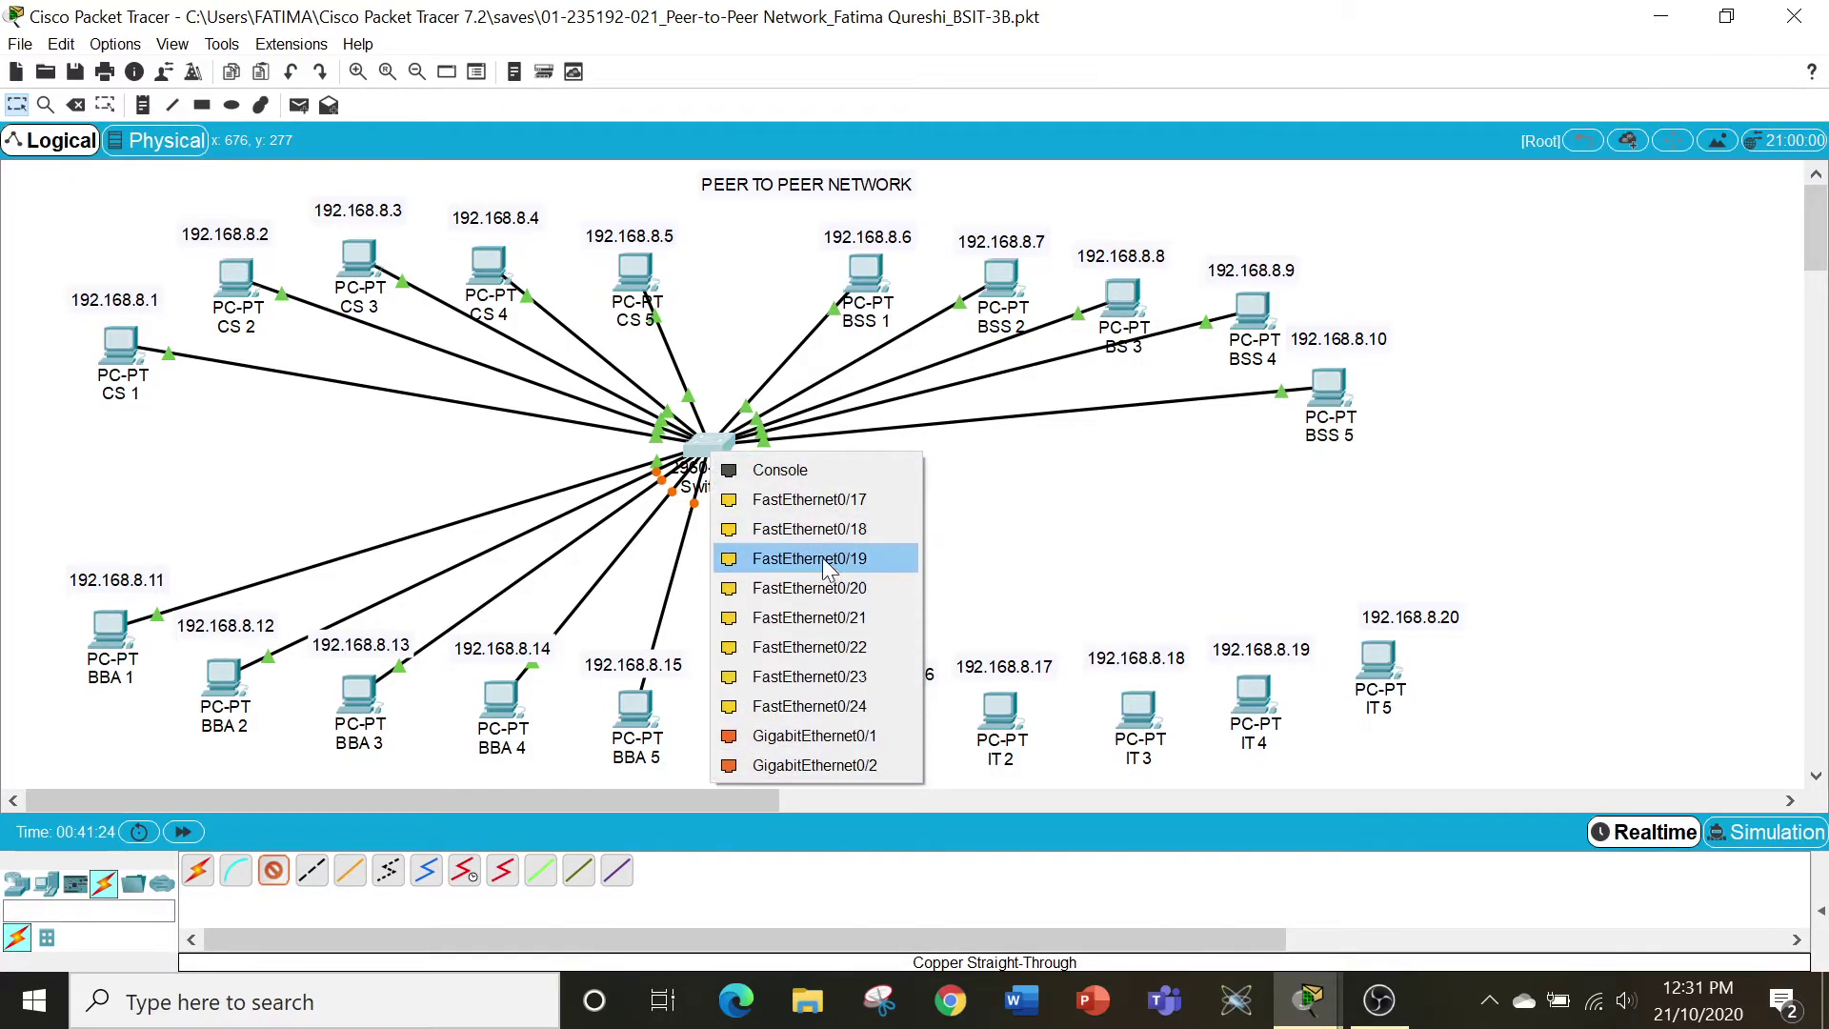
pyautogui.click(821, 502)
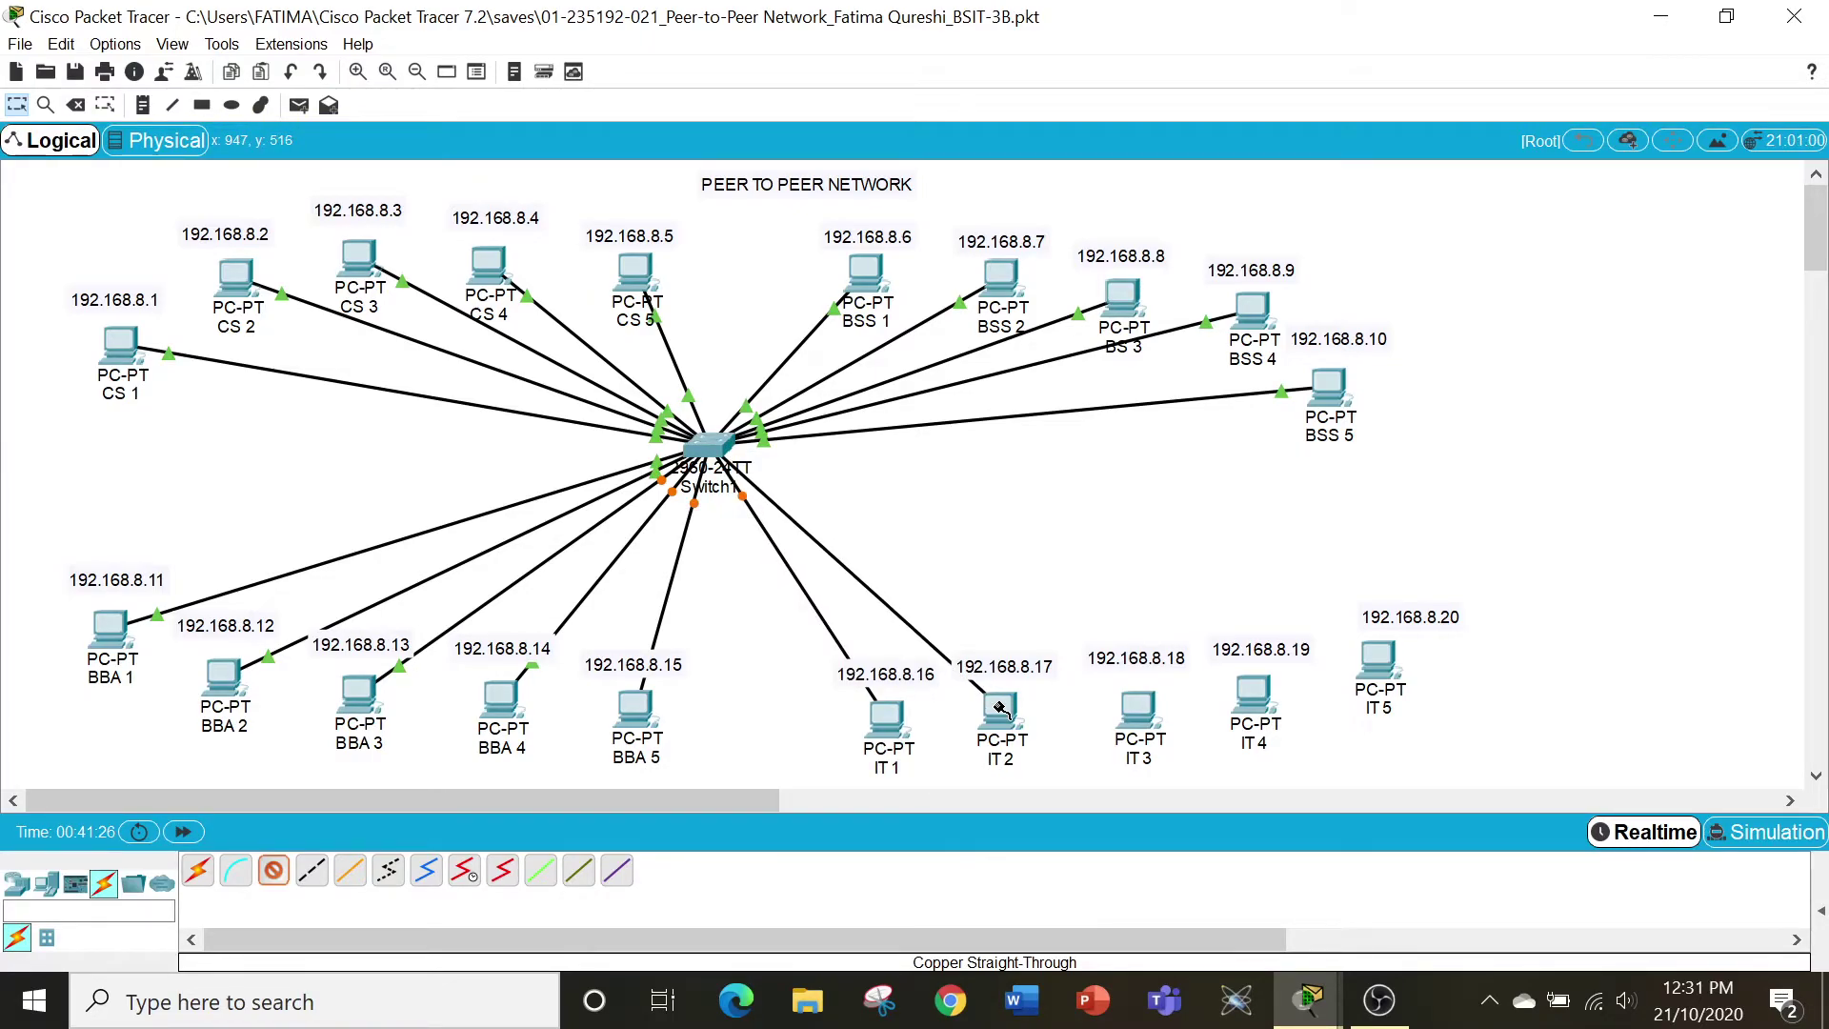
pyautogui.click(996, 707)
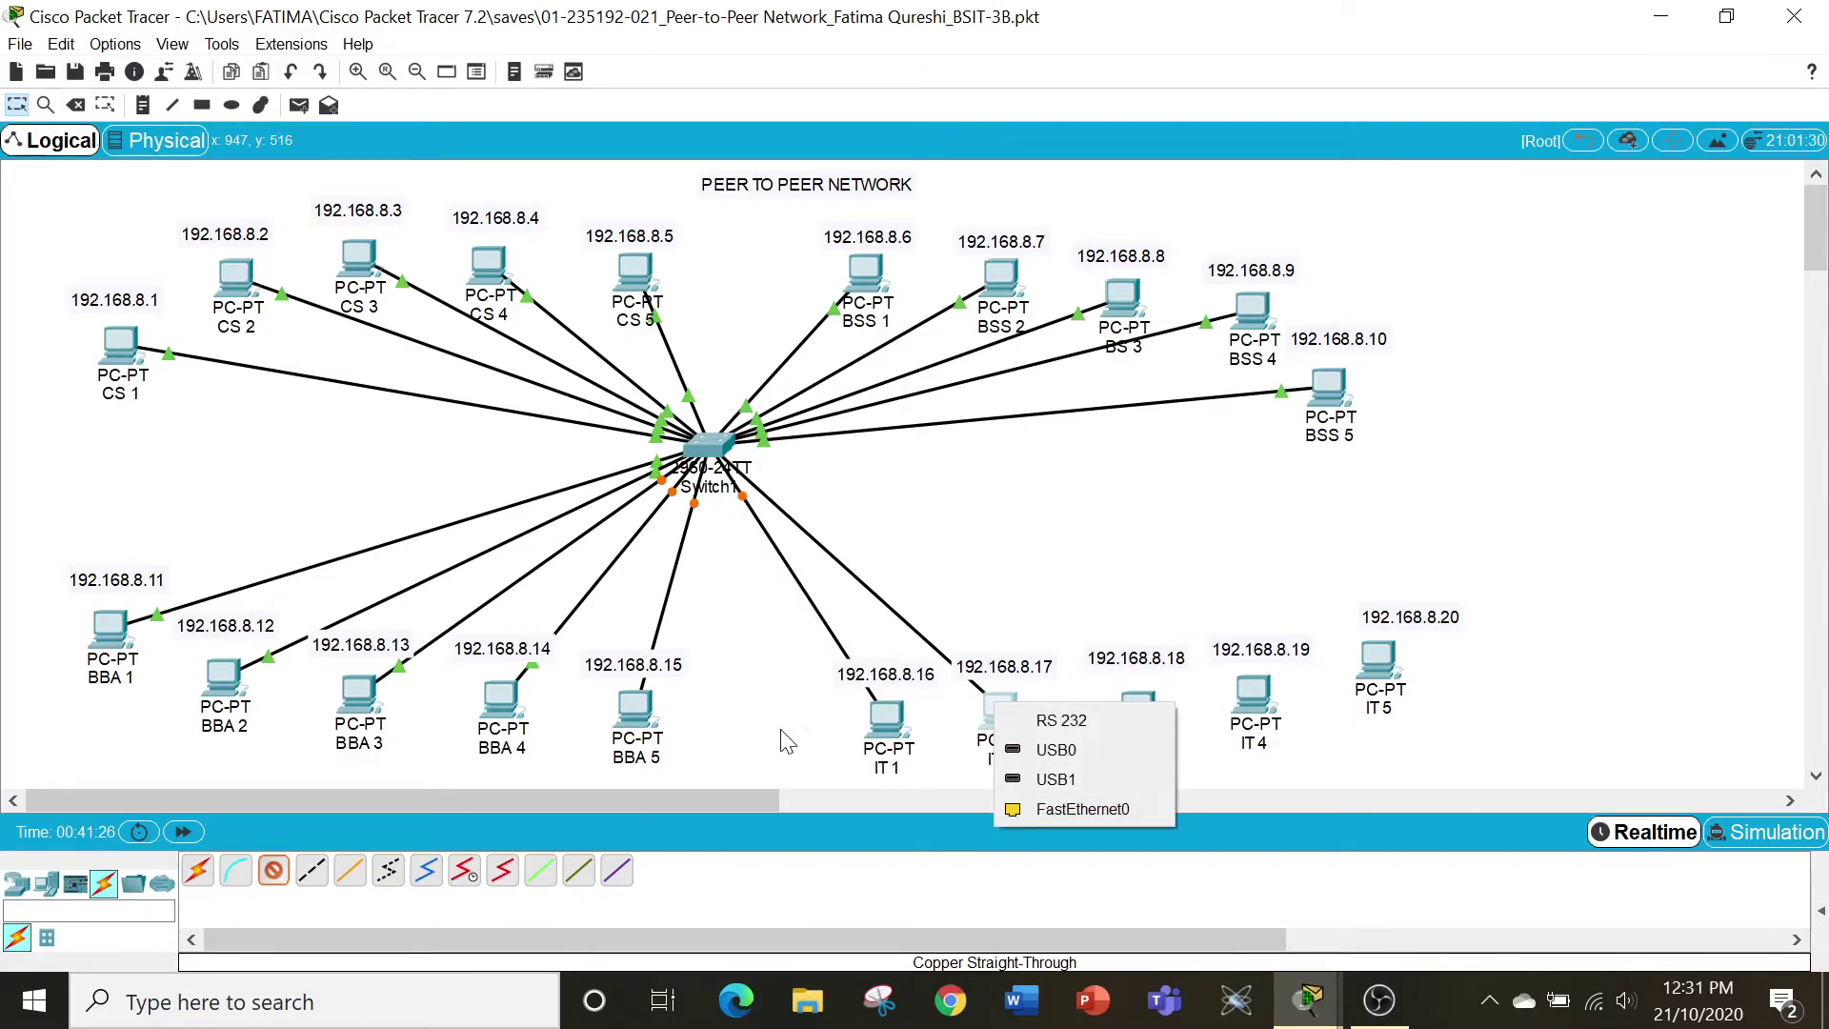
pyautogui.click(1038, 809)
# Connect port FastEthernet0/18 of the switch to the FastEthernet0 port of IT 3 with a copper straight-through cable.
pyautogui.click(275, 870)
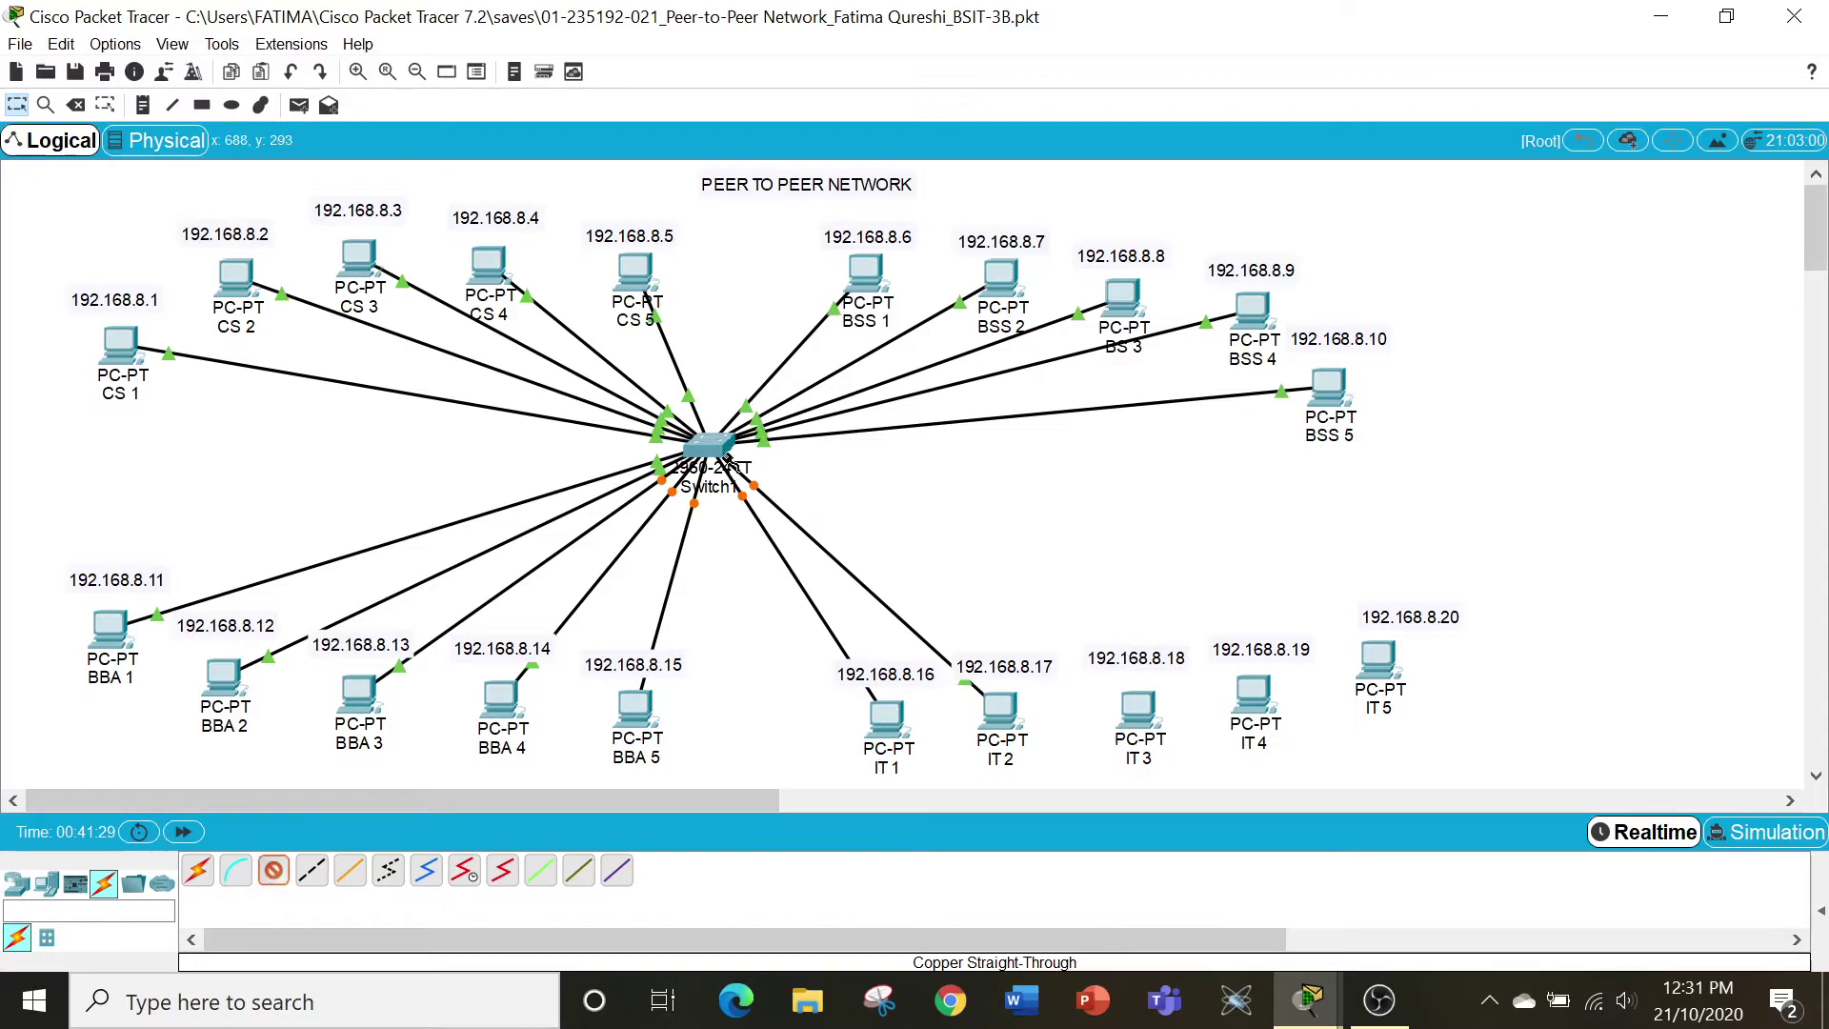
pyautogui.click(720, 440)
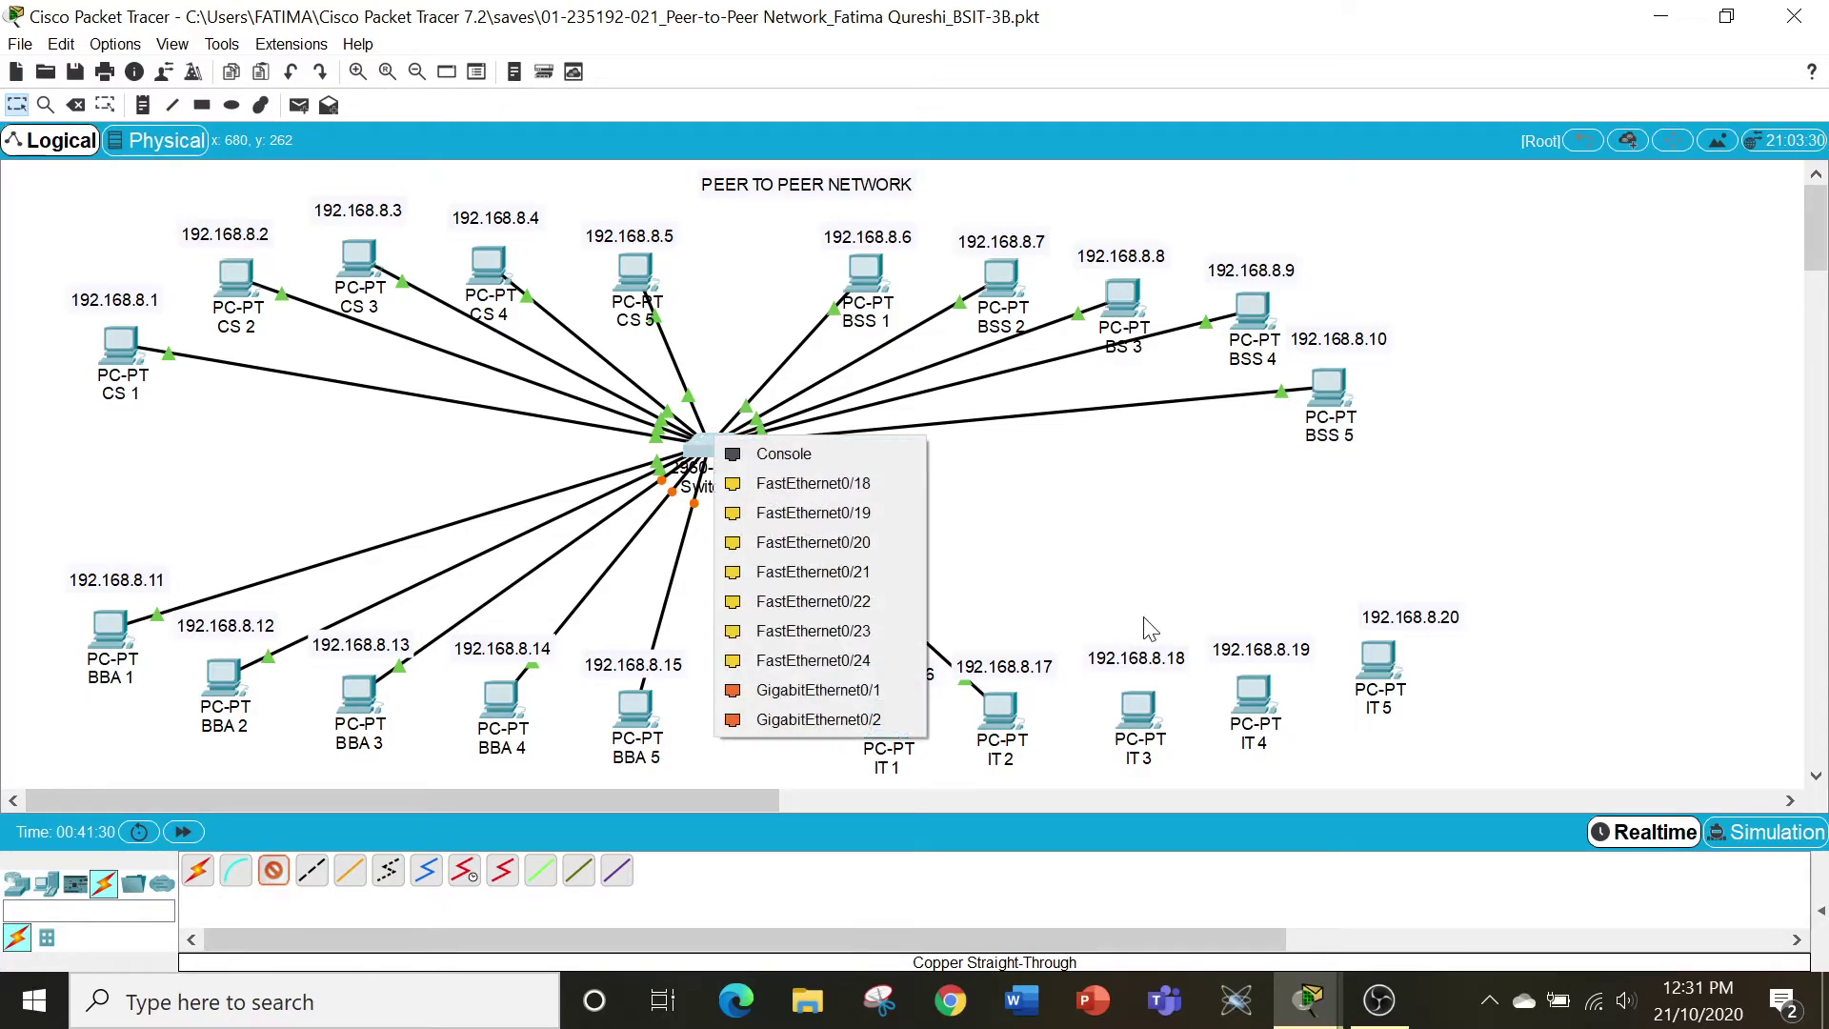
pyautogui.click(883, 482)
pyautogui.click(1136, 707)
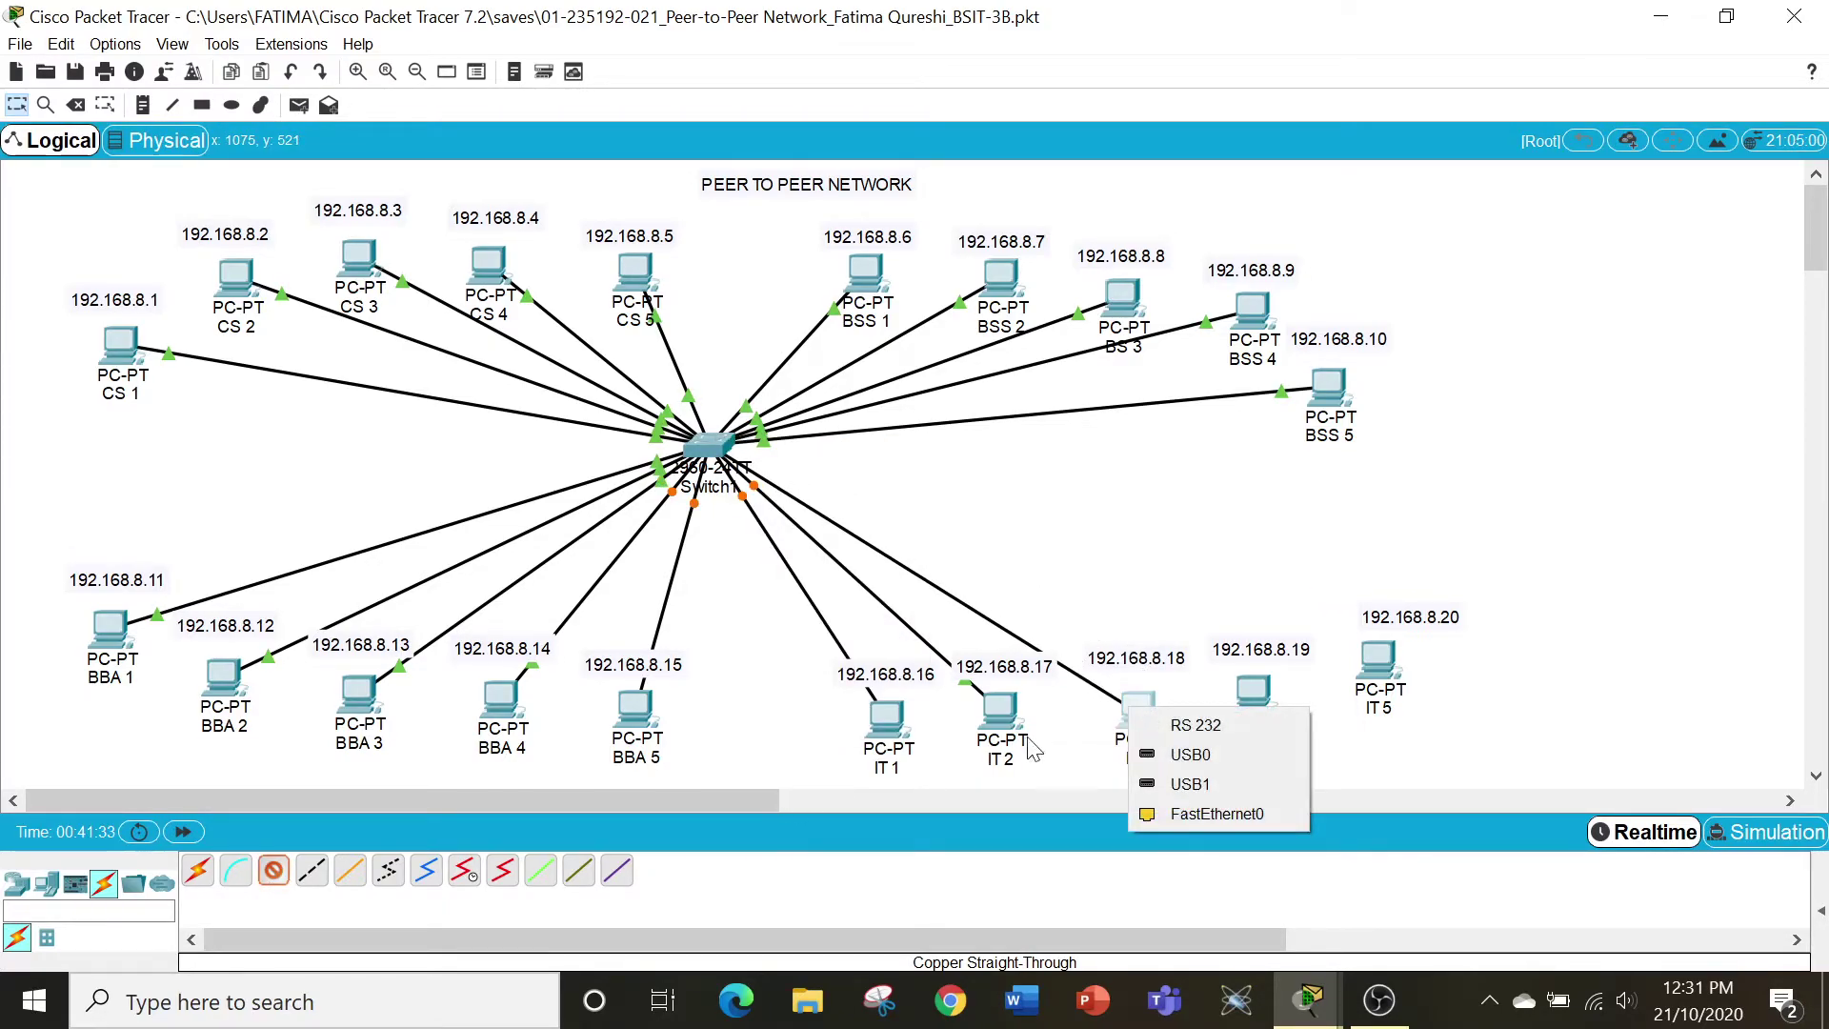
pyautogui.click(1193, 815)
# Connect port FastEthernet0/19 of the switch to the FastEthernet0 port of IT 4 with a copper straight-through cable.
pyautogui.click(273, 868)
pyautogui.click(716, 443)
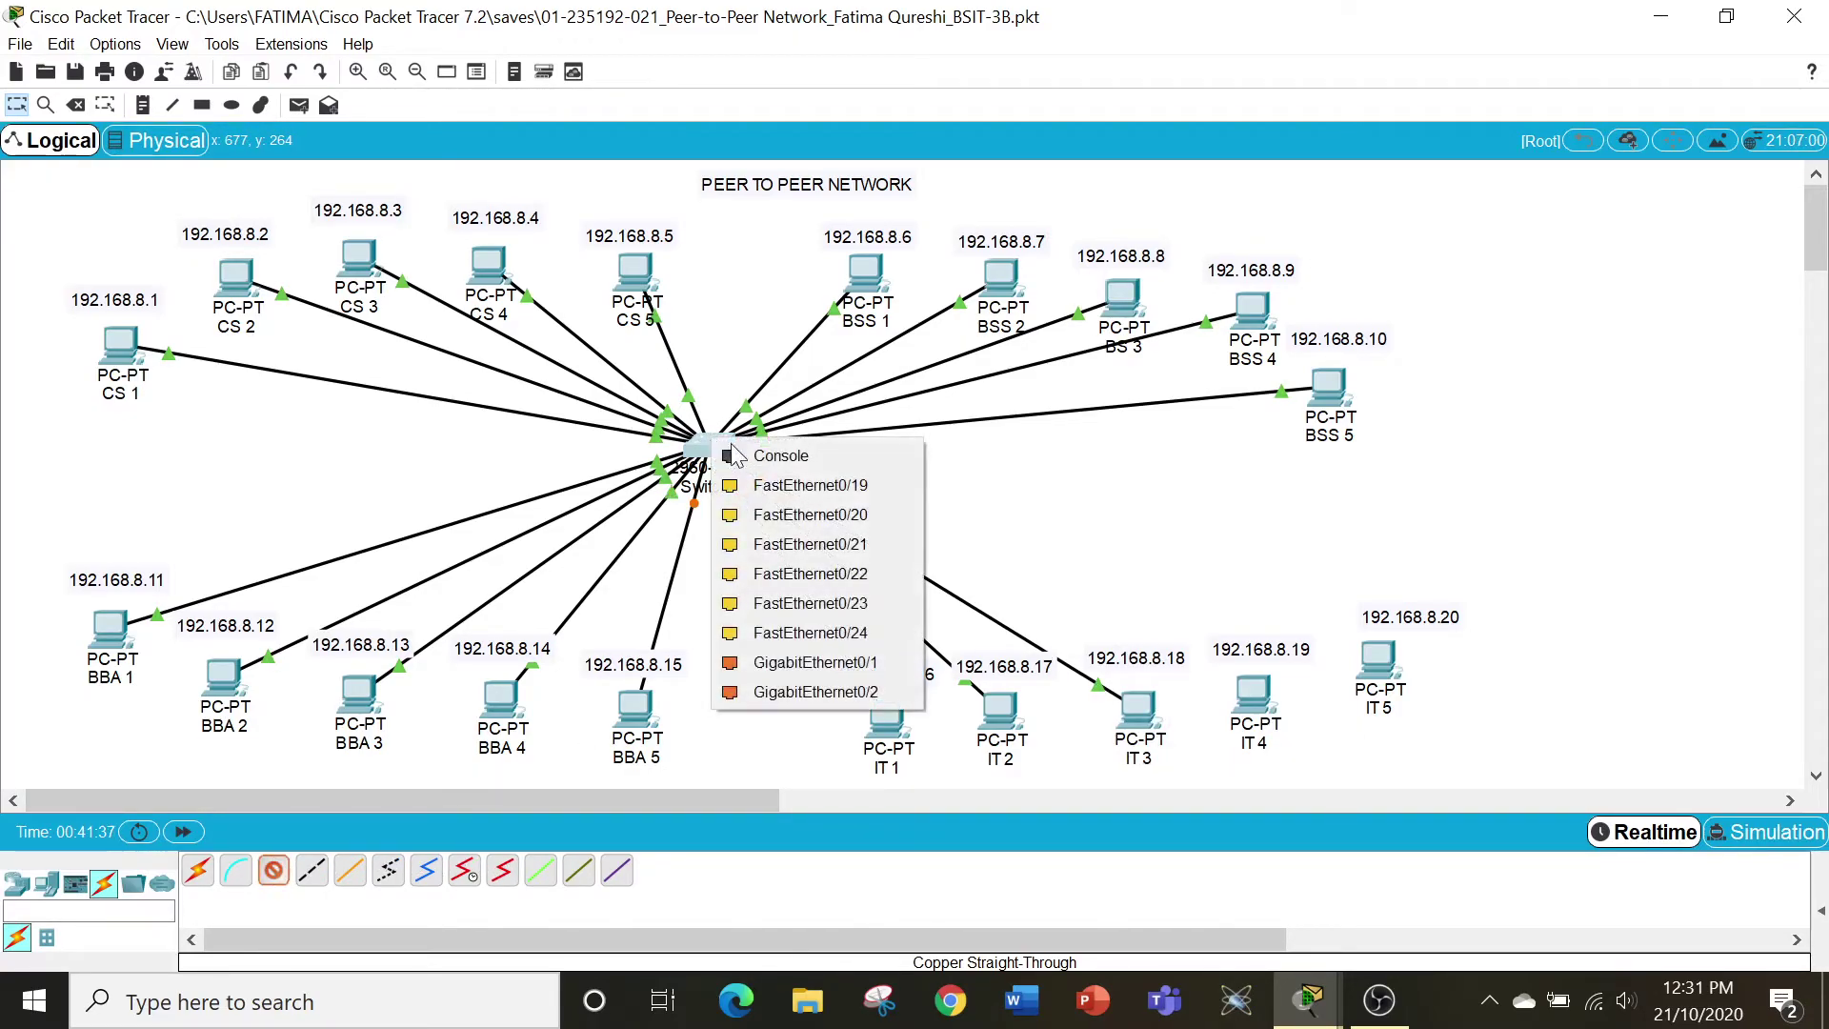
pyautogui.click(781, 476)
pyautogui.click(1257, 698)
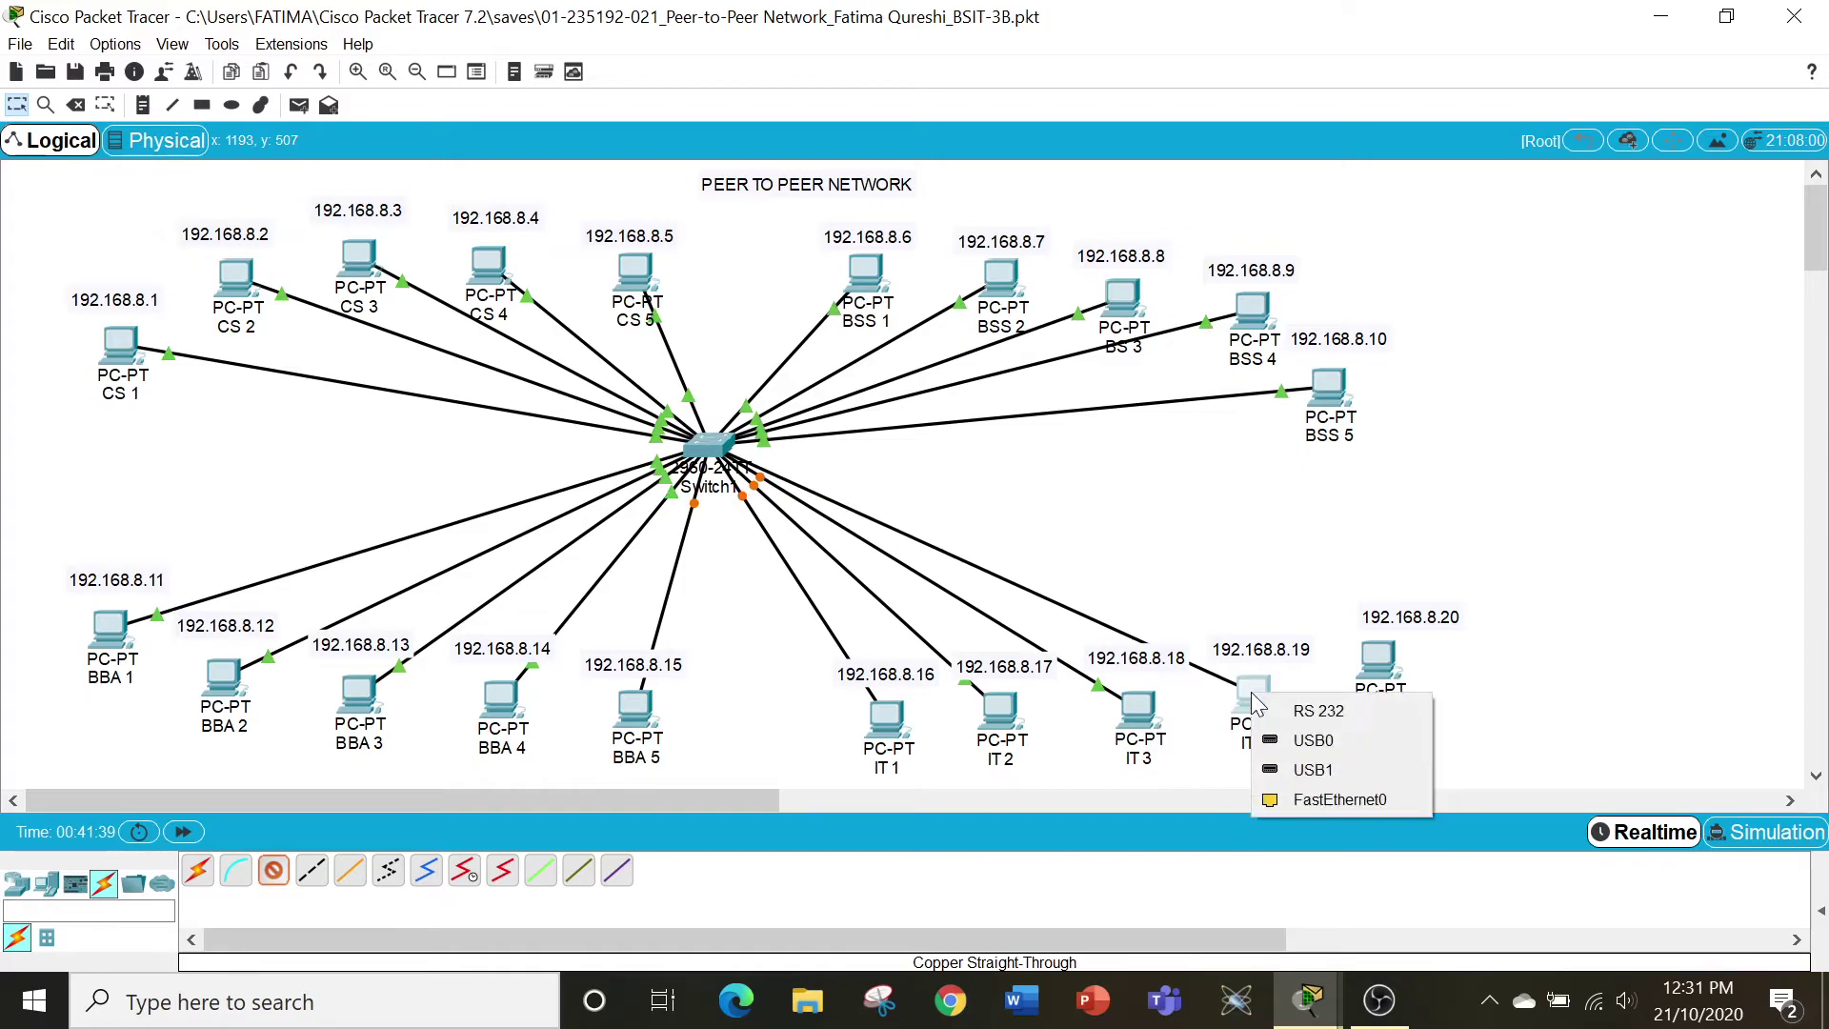
pyautogui.click(1313, 800)
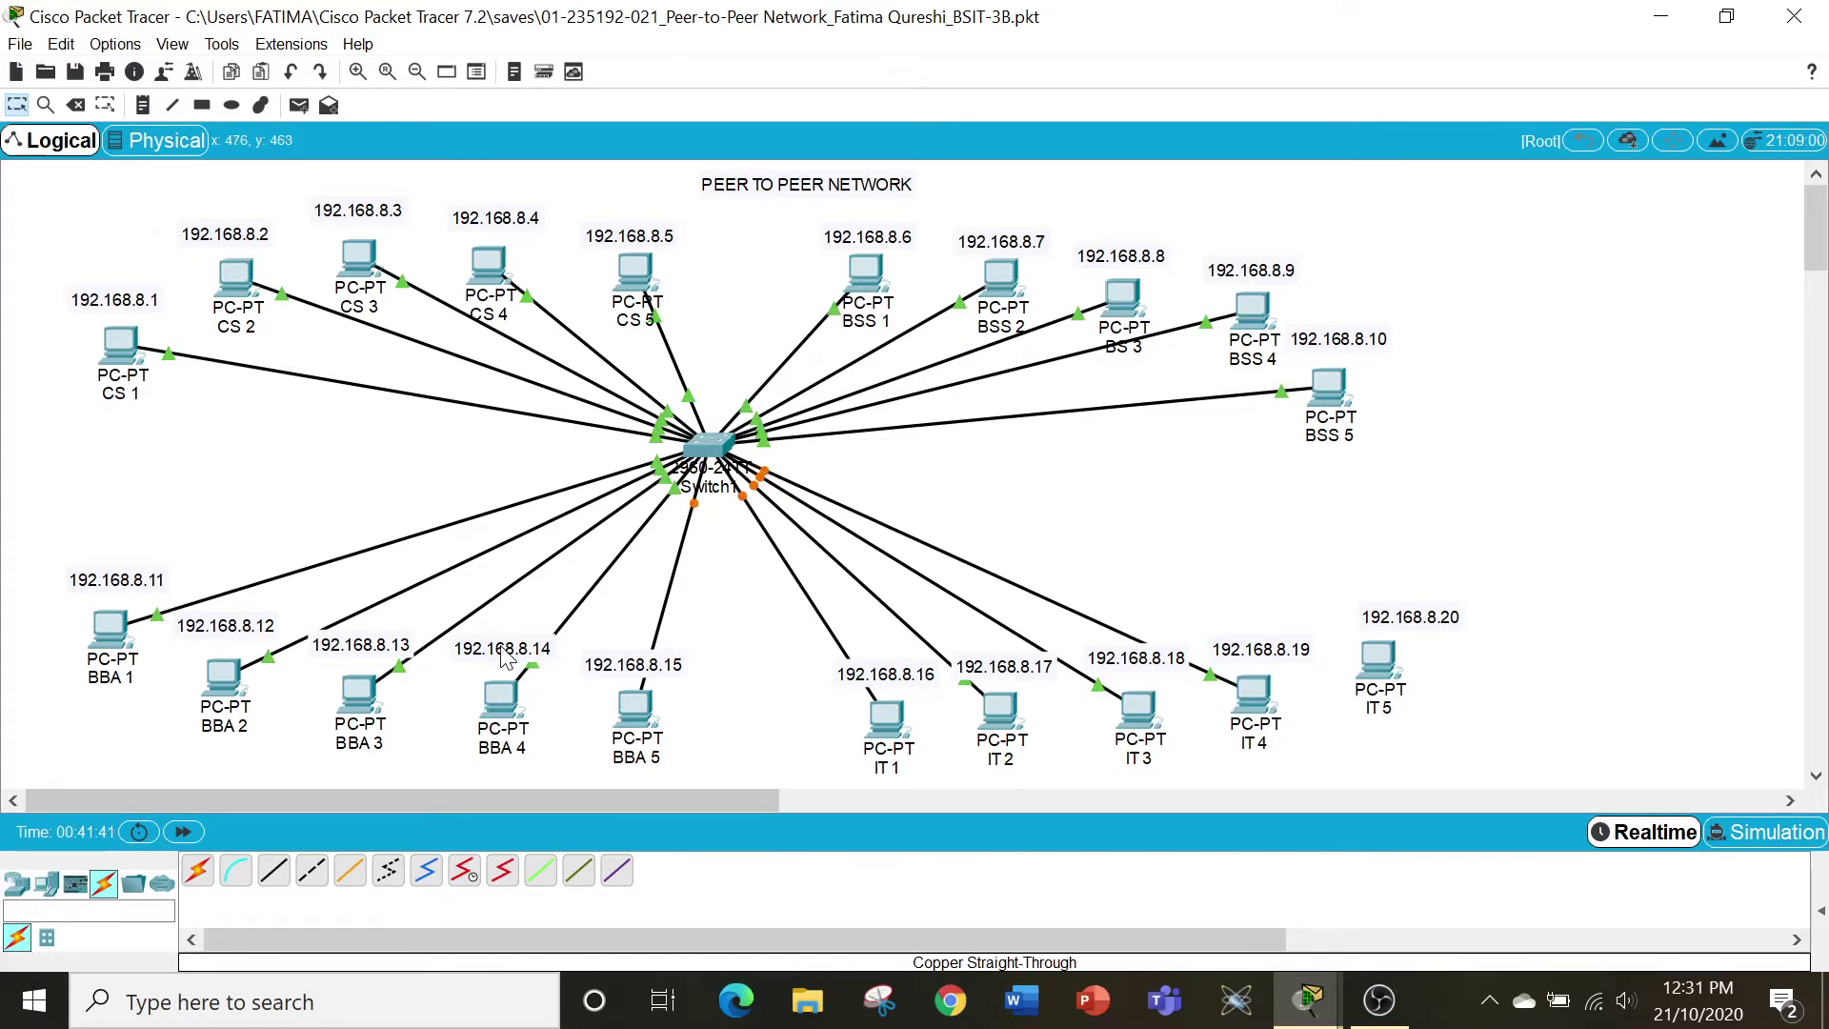
# Connect port FastEthernet0/20 of the switch to the FastEthernet0 port of IT 5 with a copper straight-through cable.
pyautogui.click(279, 880)
pyautogui.click(722, 448)
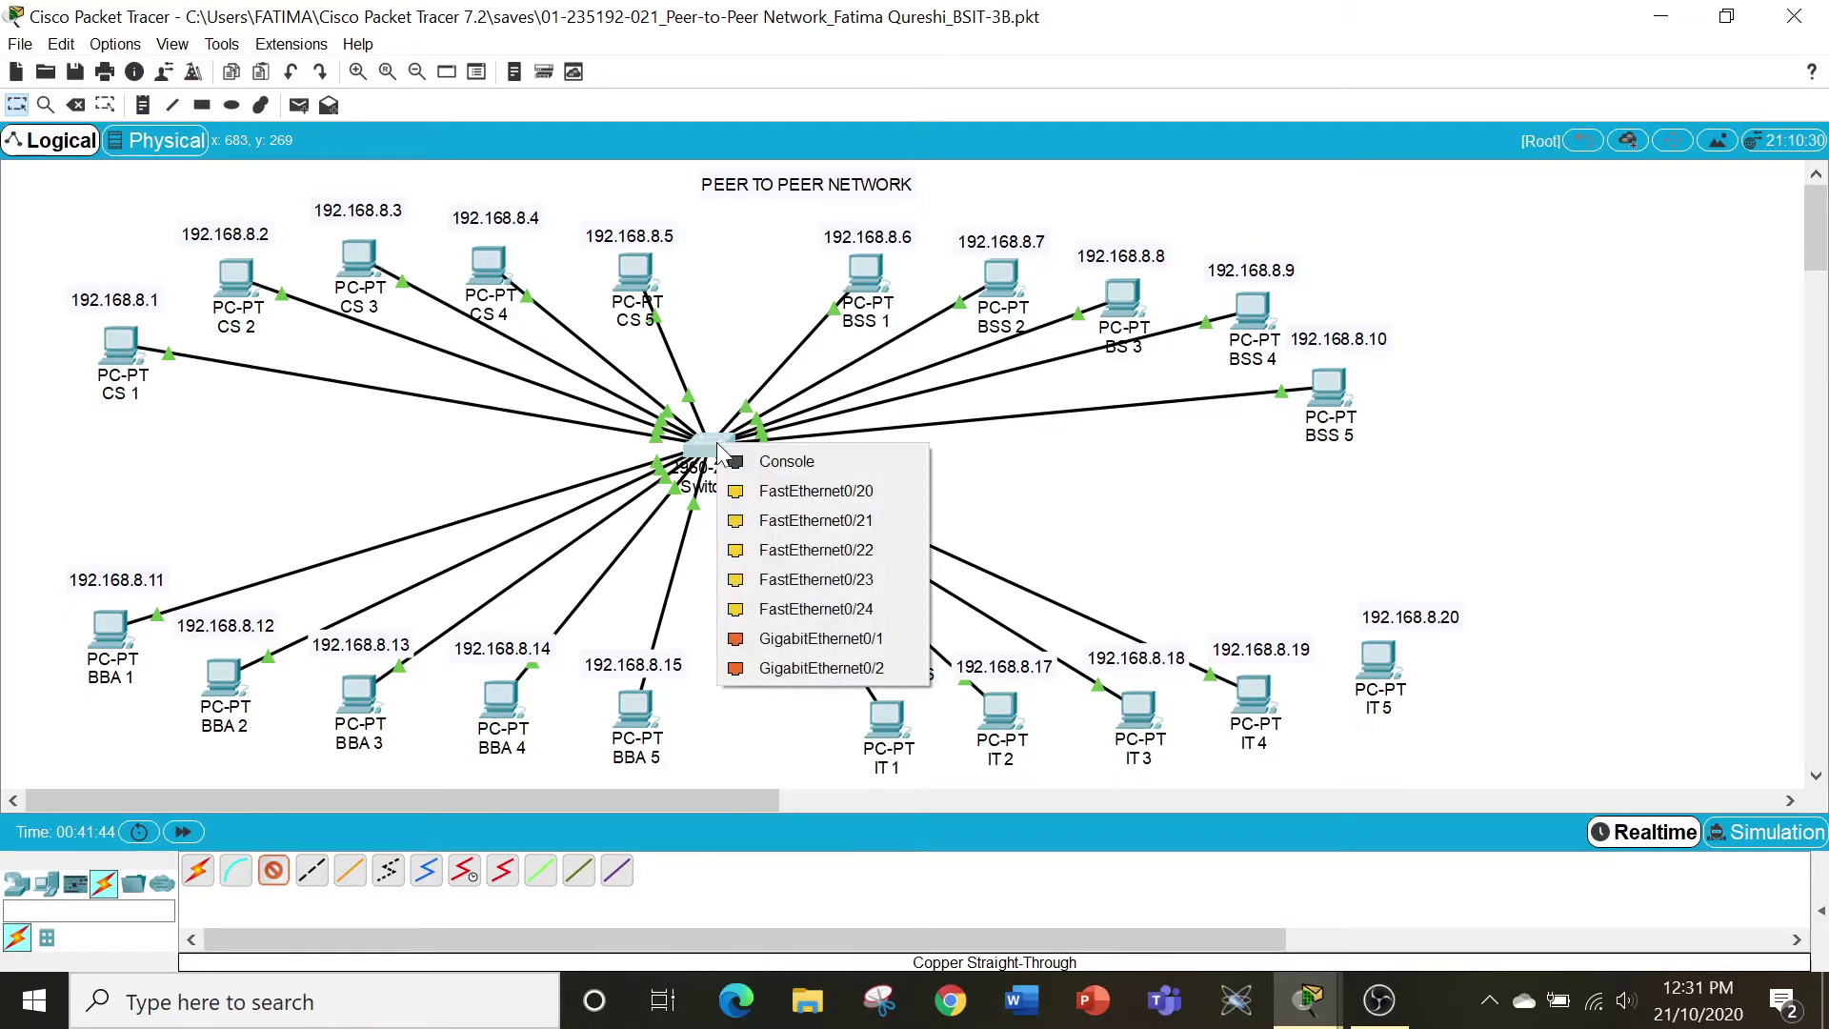
pyautogui.click(843, 492)
pyautogui.click(1376, 656)
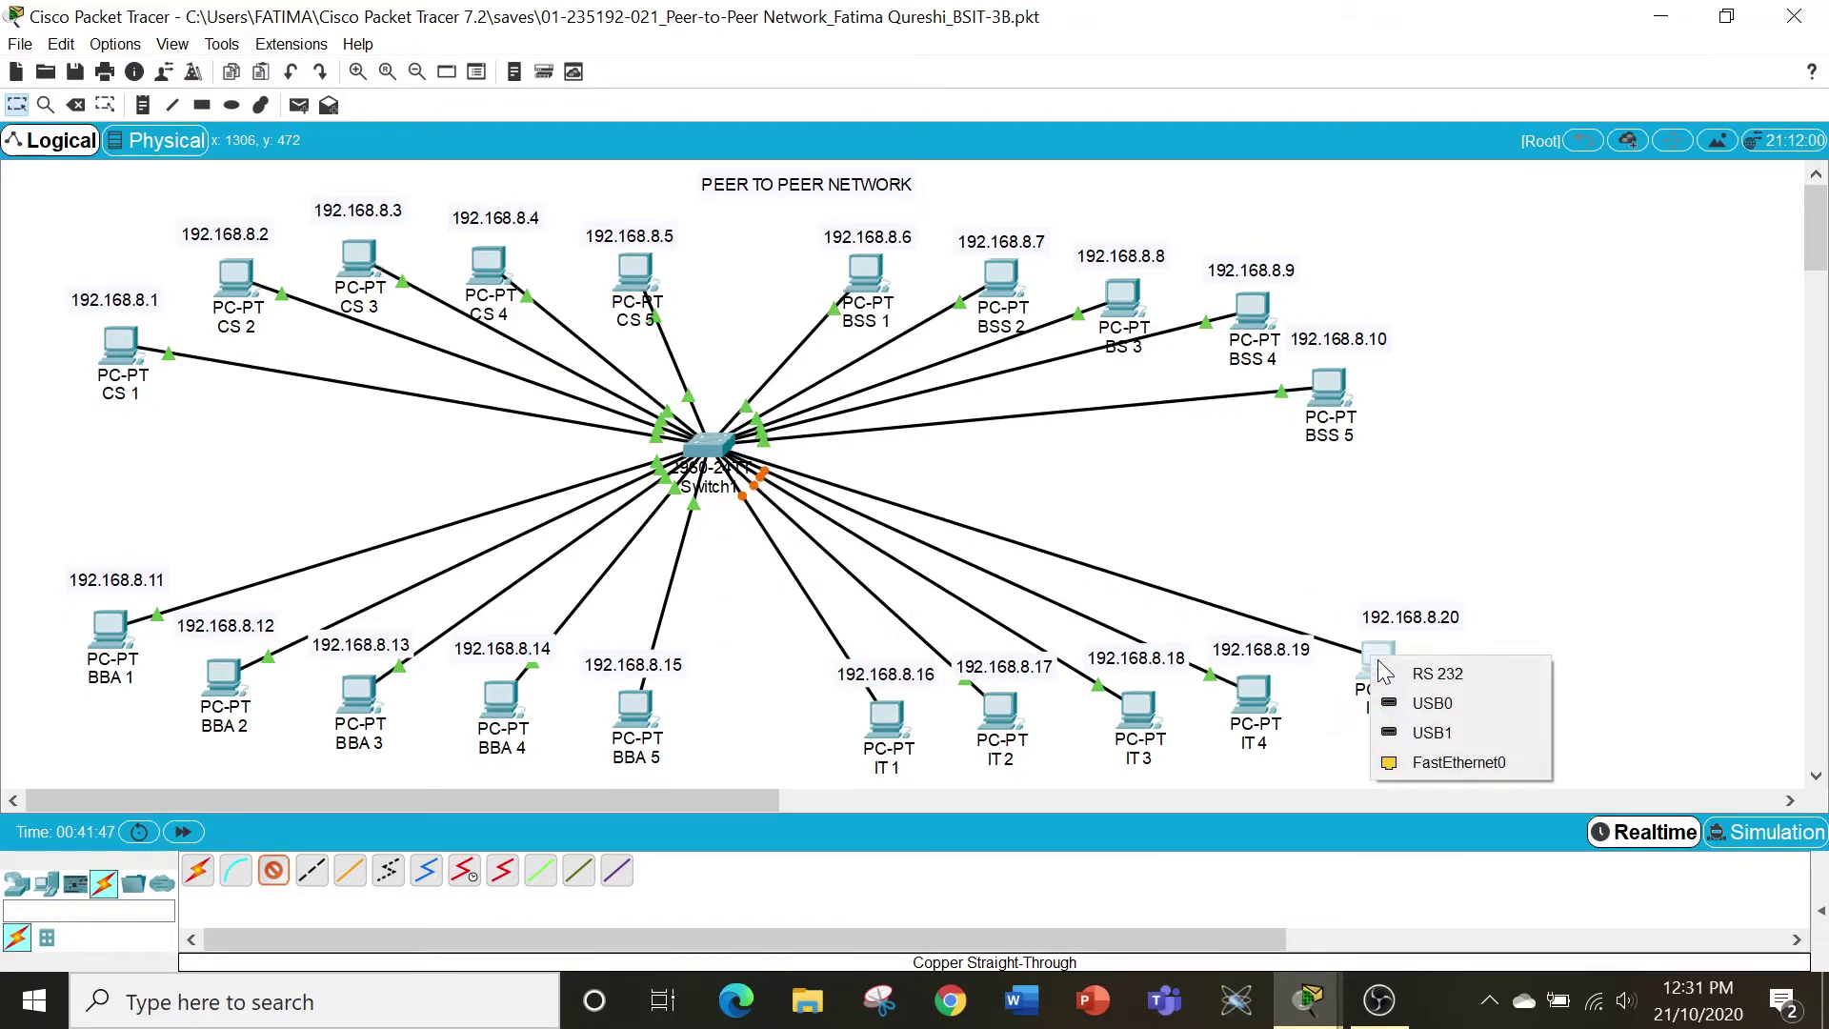
pyautogui.click(1432, 767)
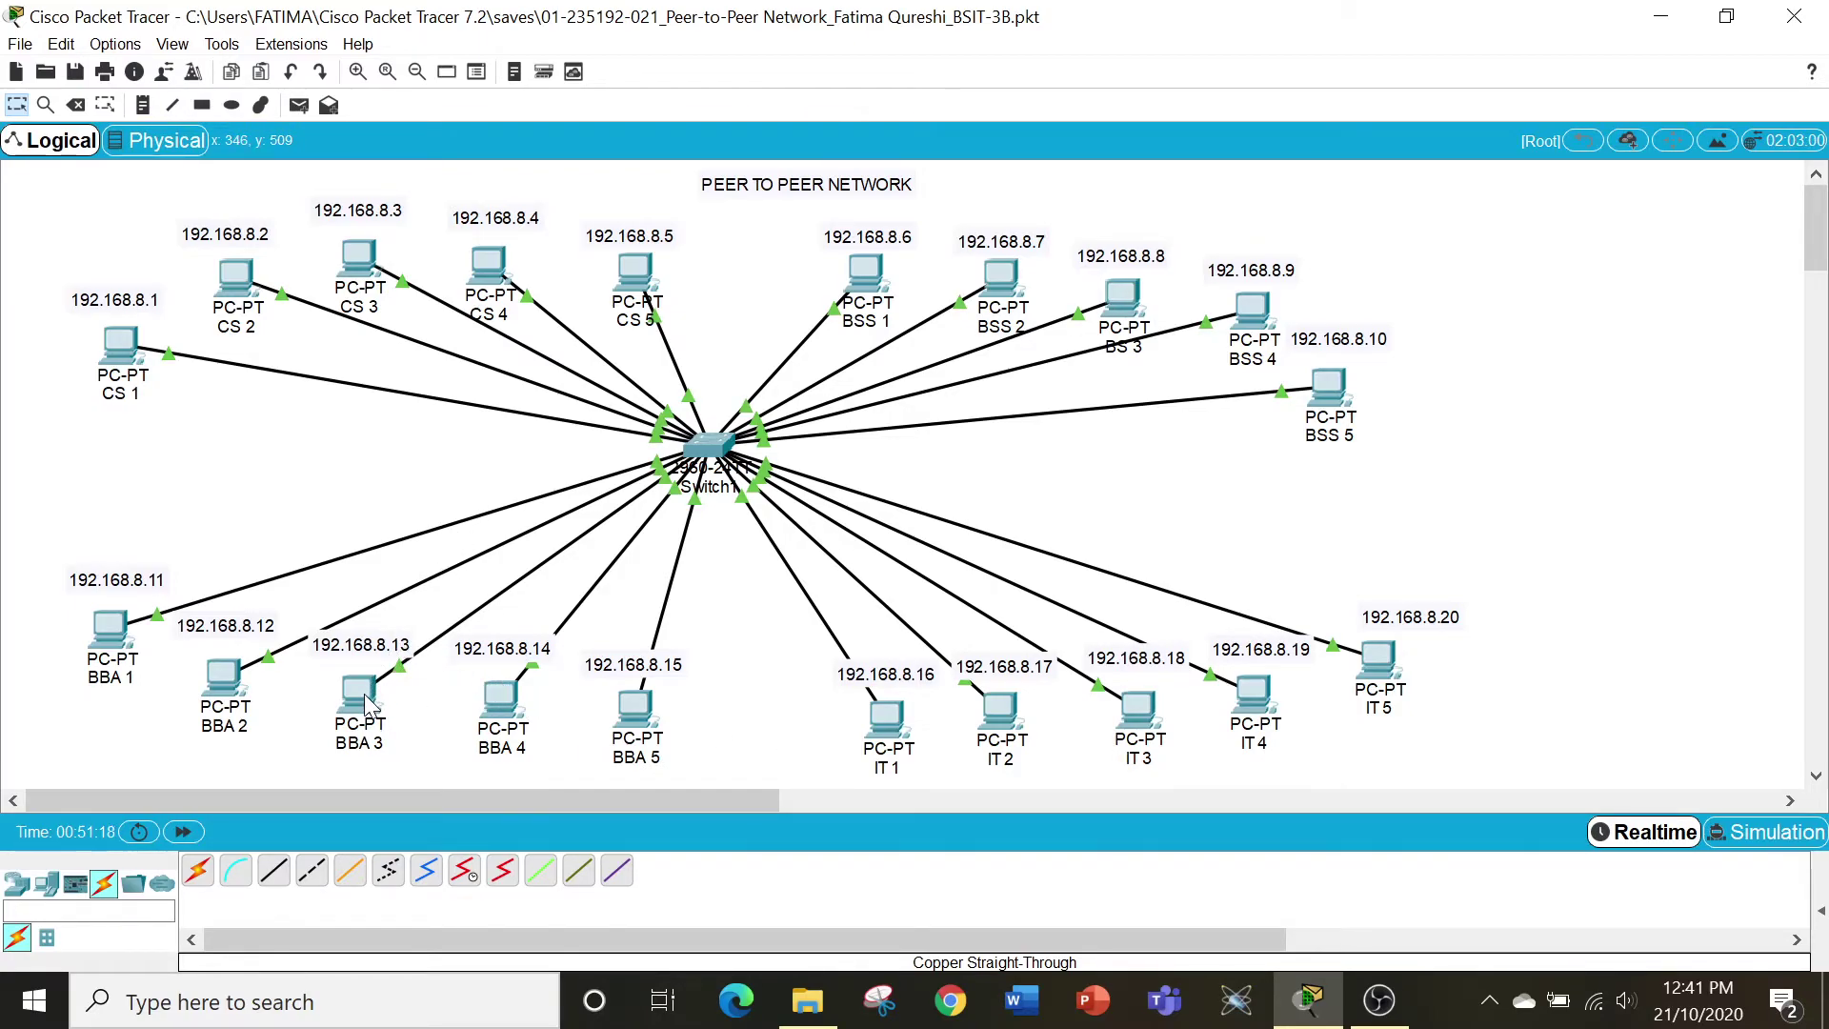
# Open the Command Prompt of BBA 2 and ping 192.168.8.9.
pyautogui.click(233, 681)
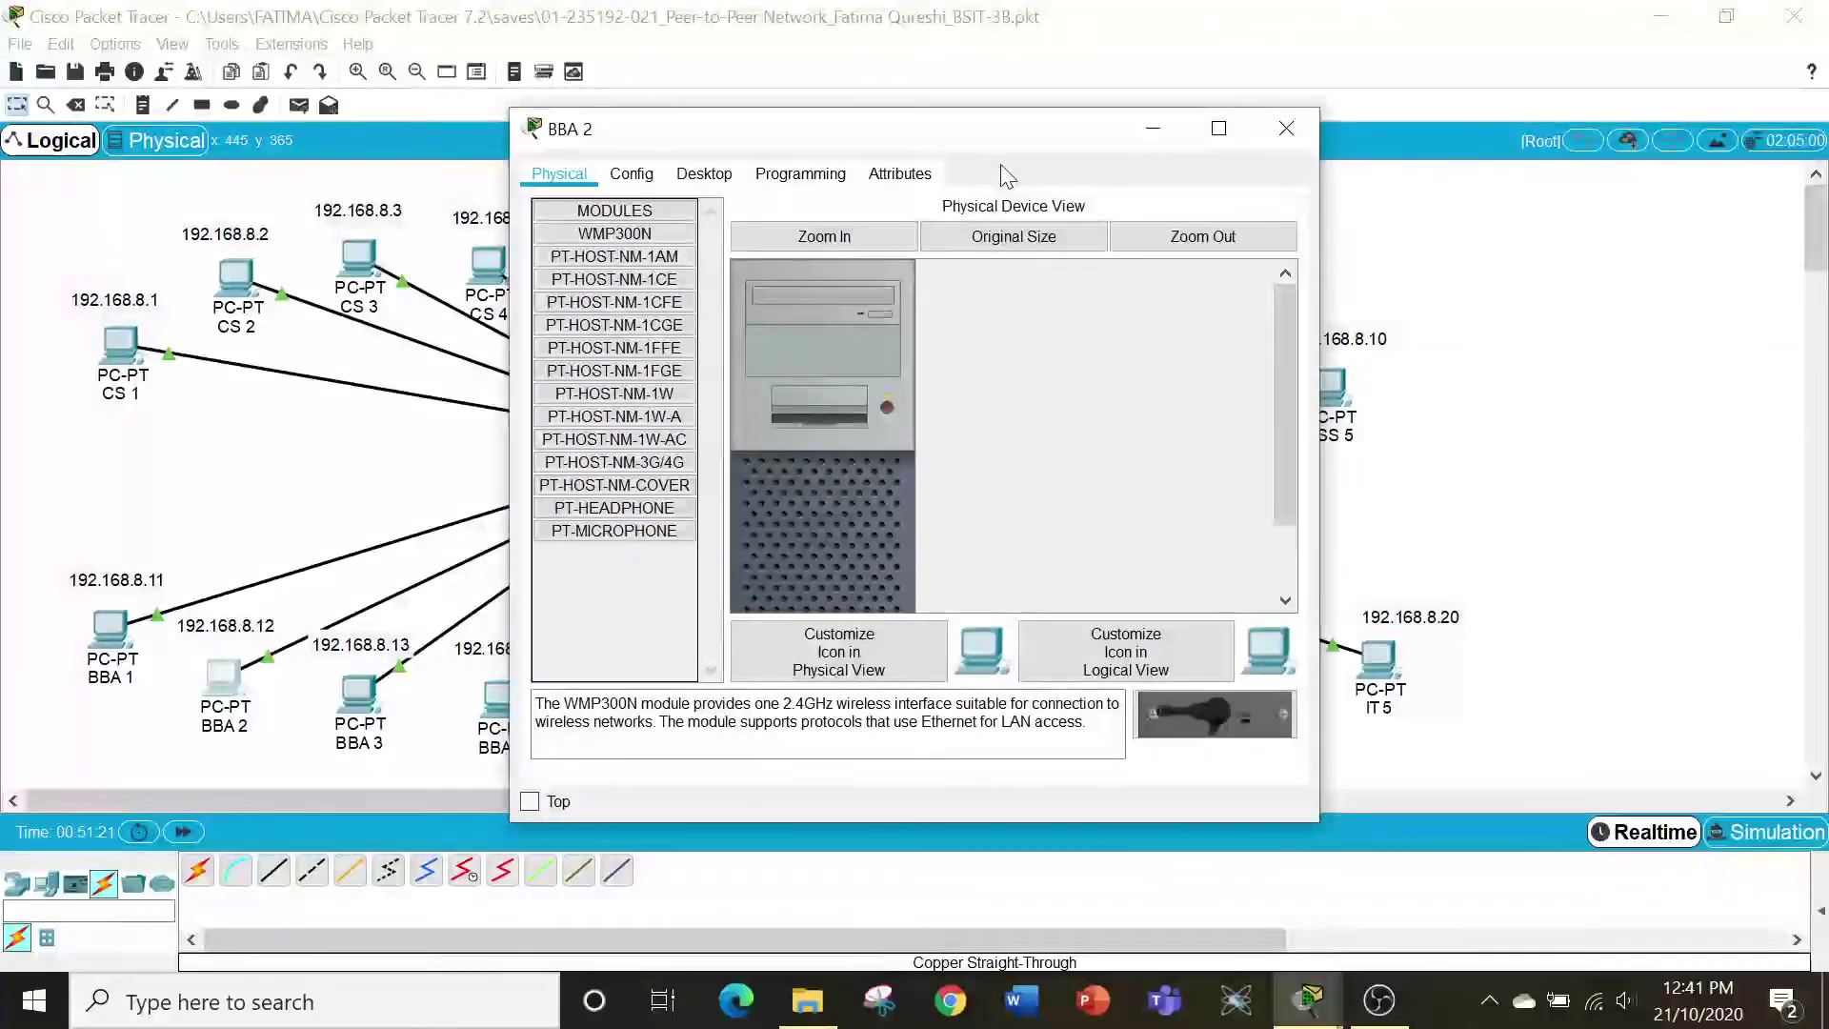
pyautogui.moveTo(984, 142); pyautogui.dragTo(712, 131)
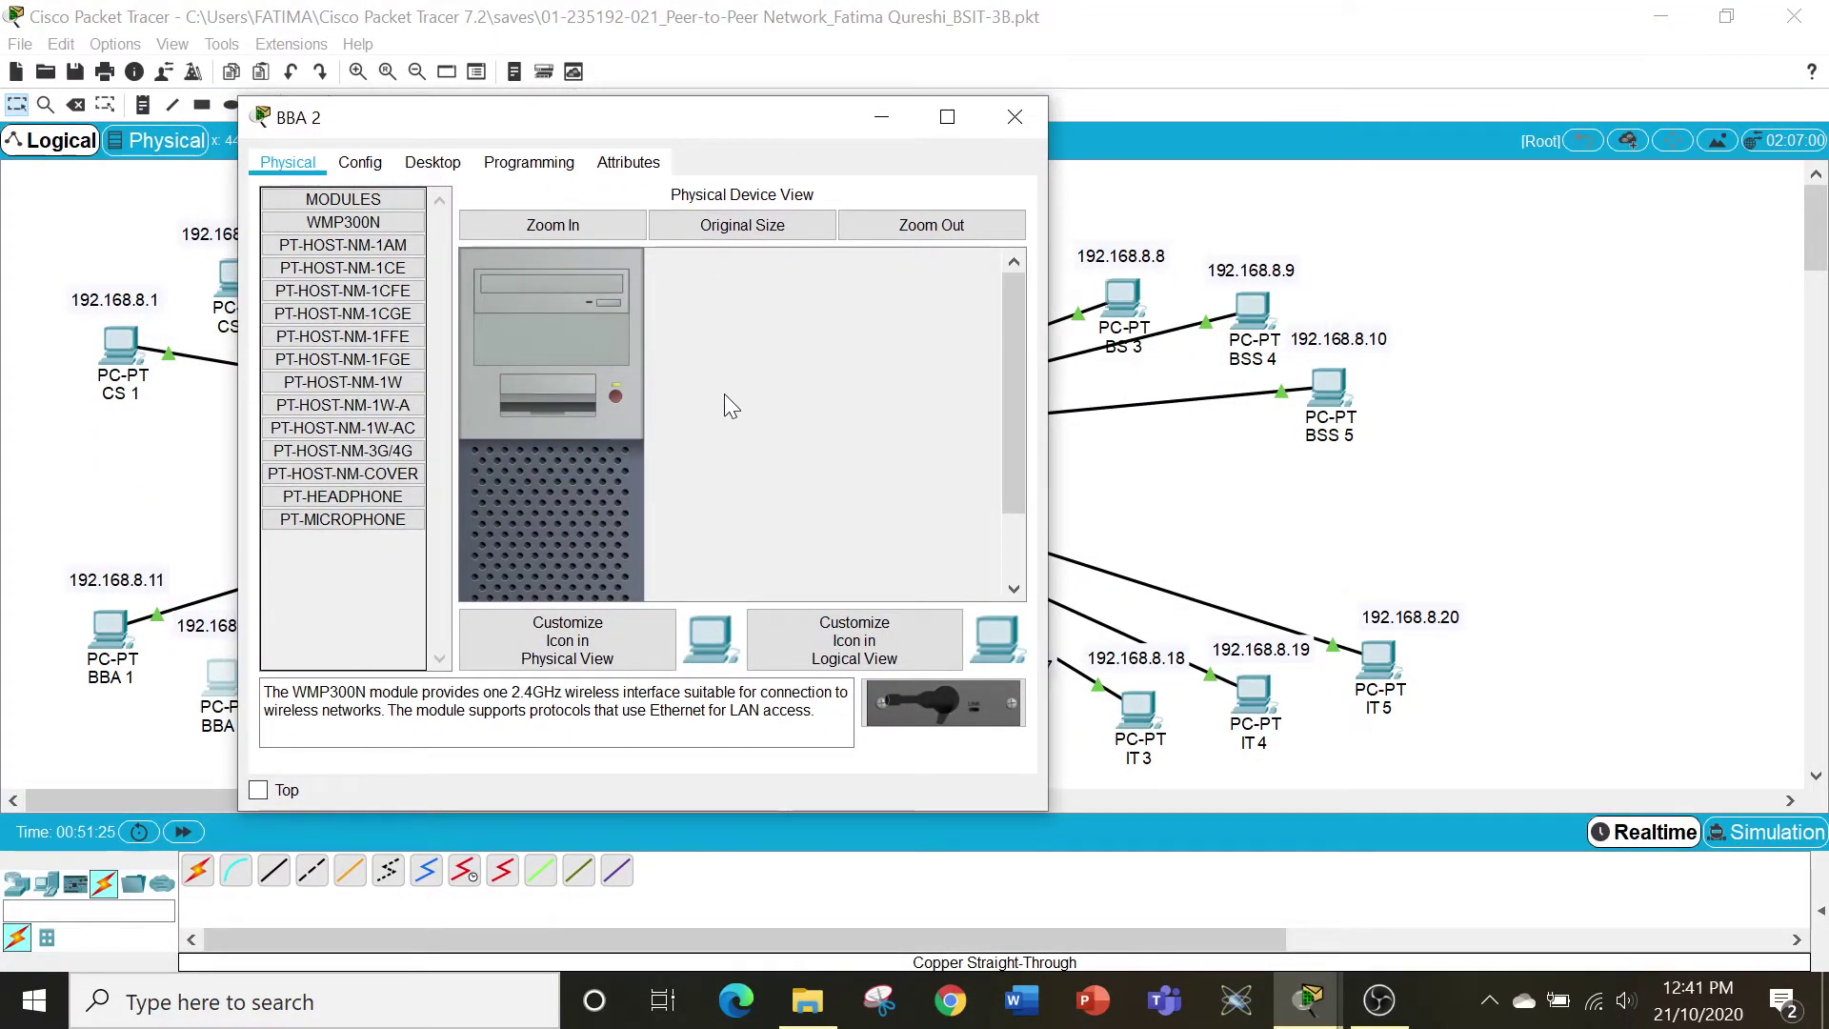
pyautogui.click(444, 171)
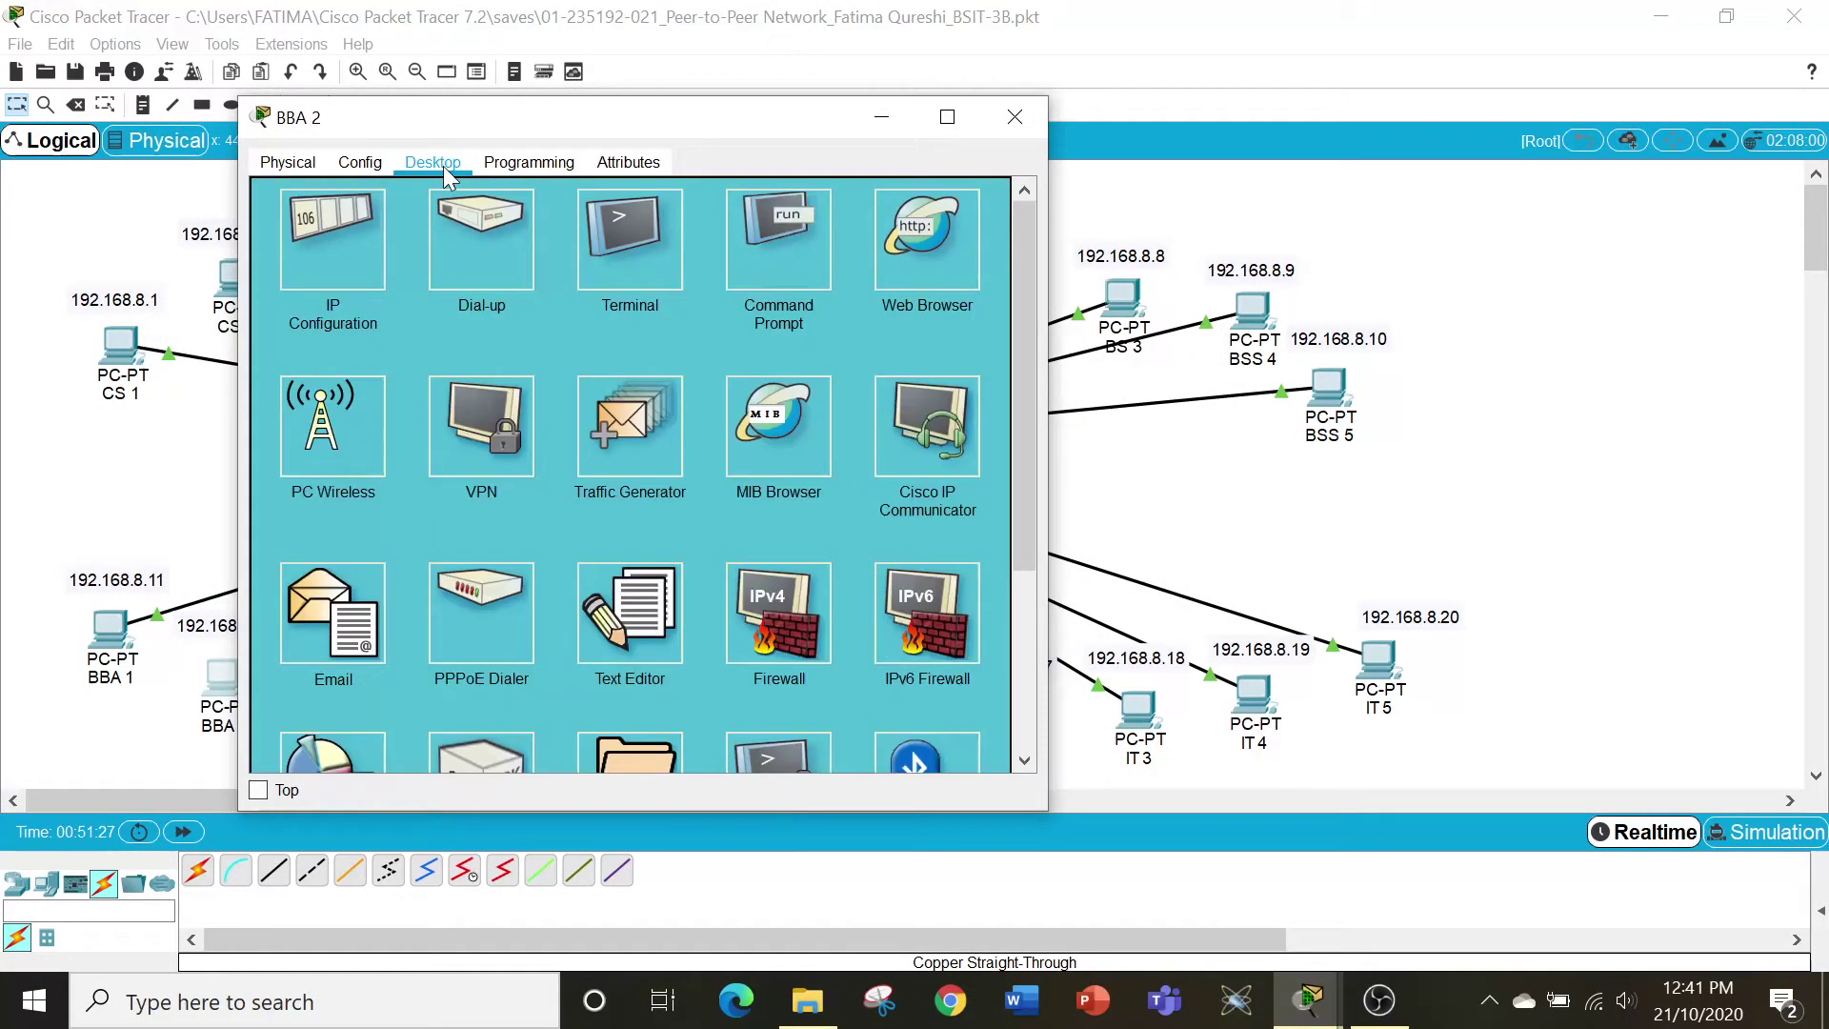
pyautogui.click(767, 234)
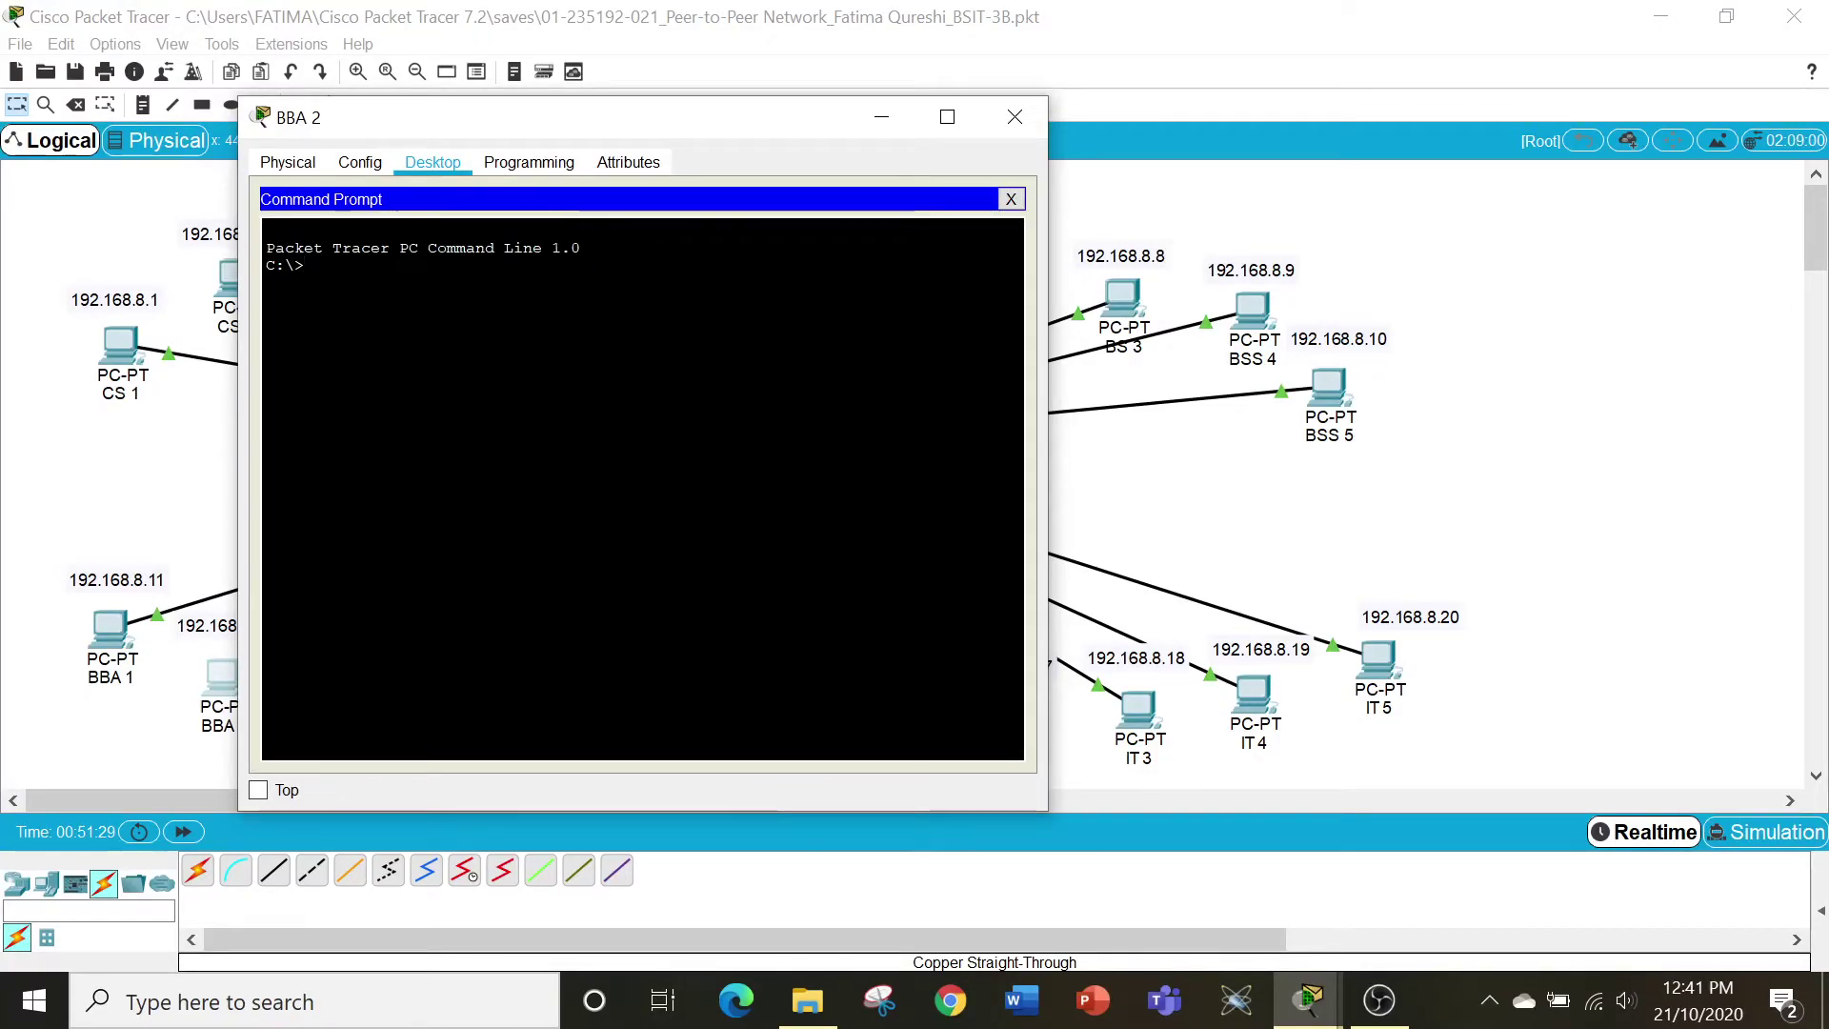
pyautogui.write('ping')
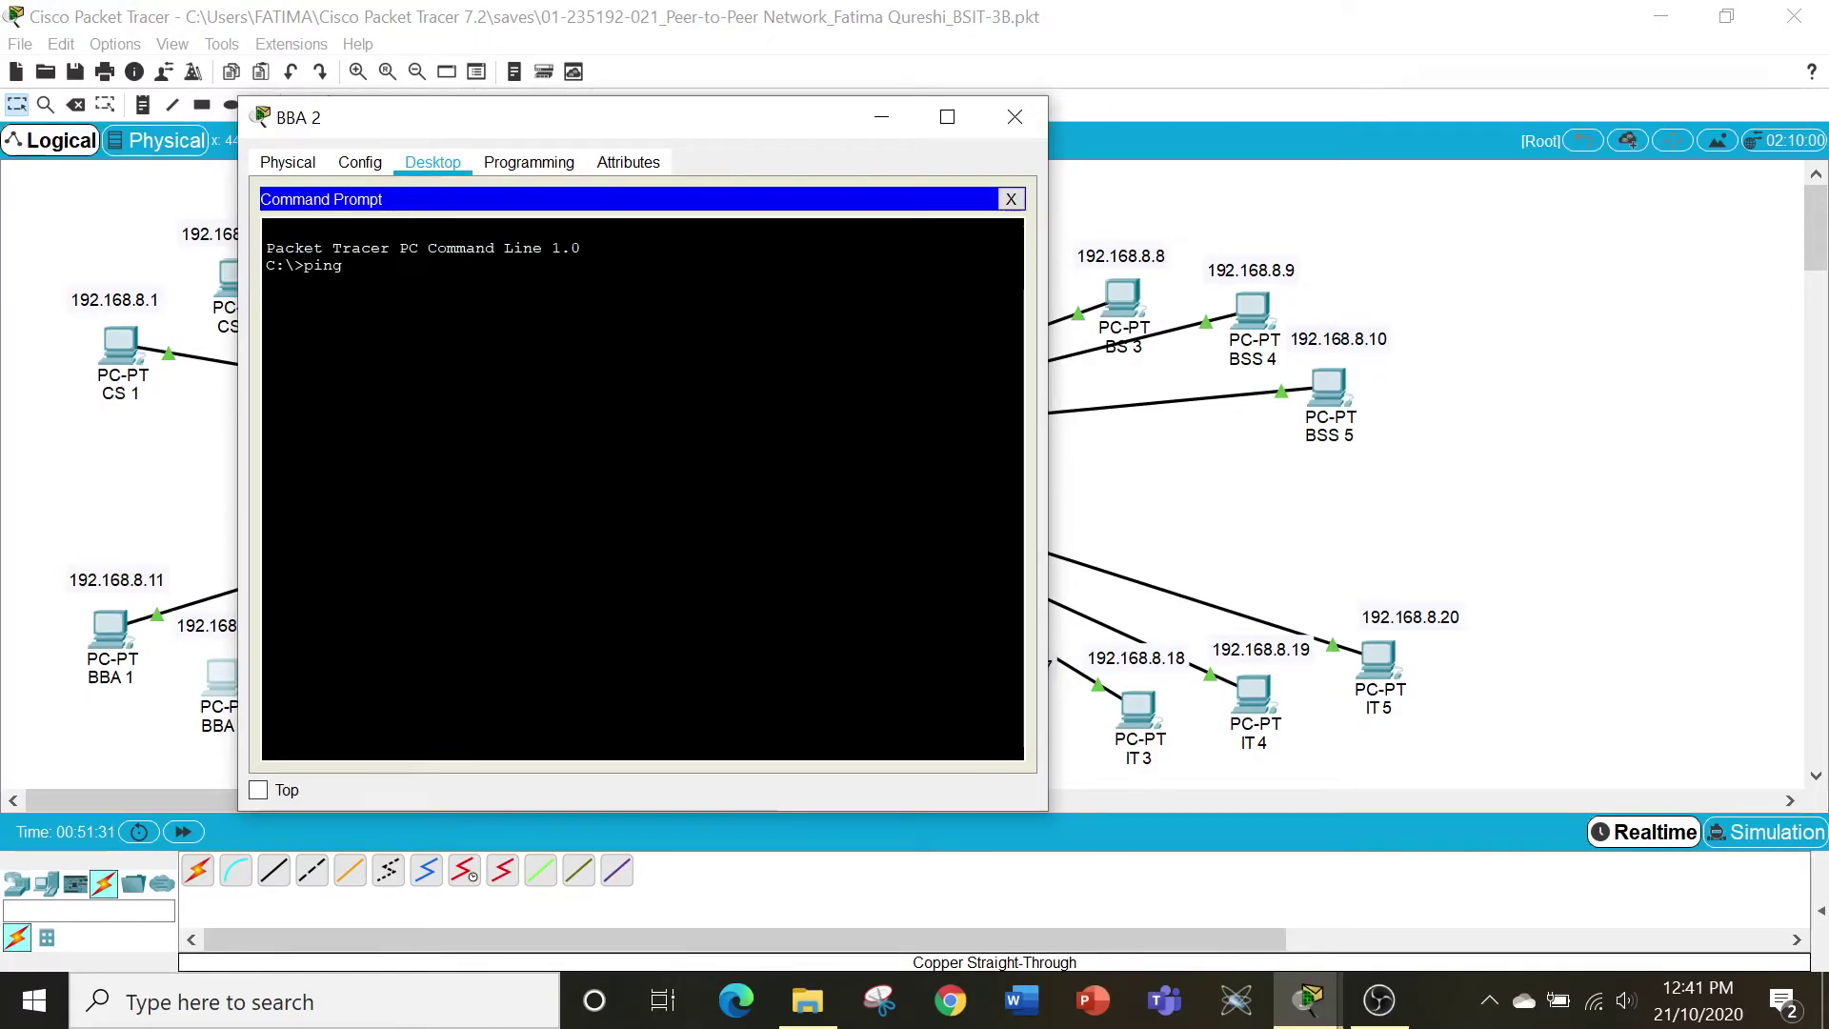
pyautogui.write(' 1')
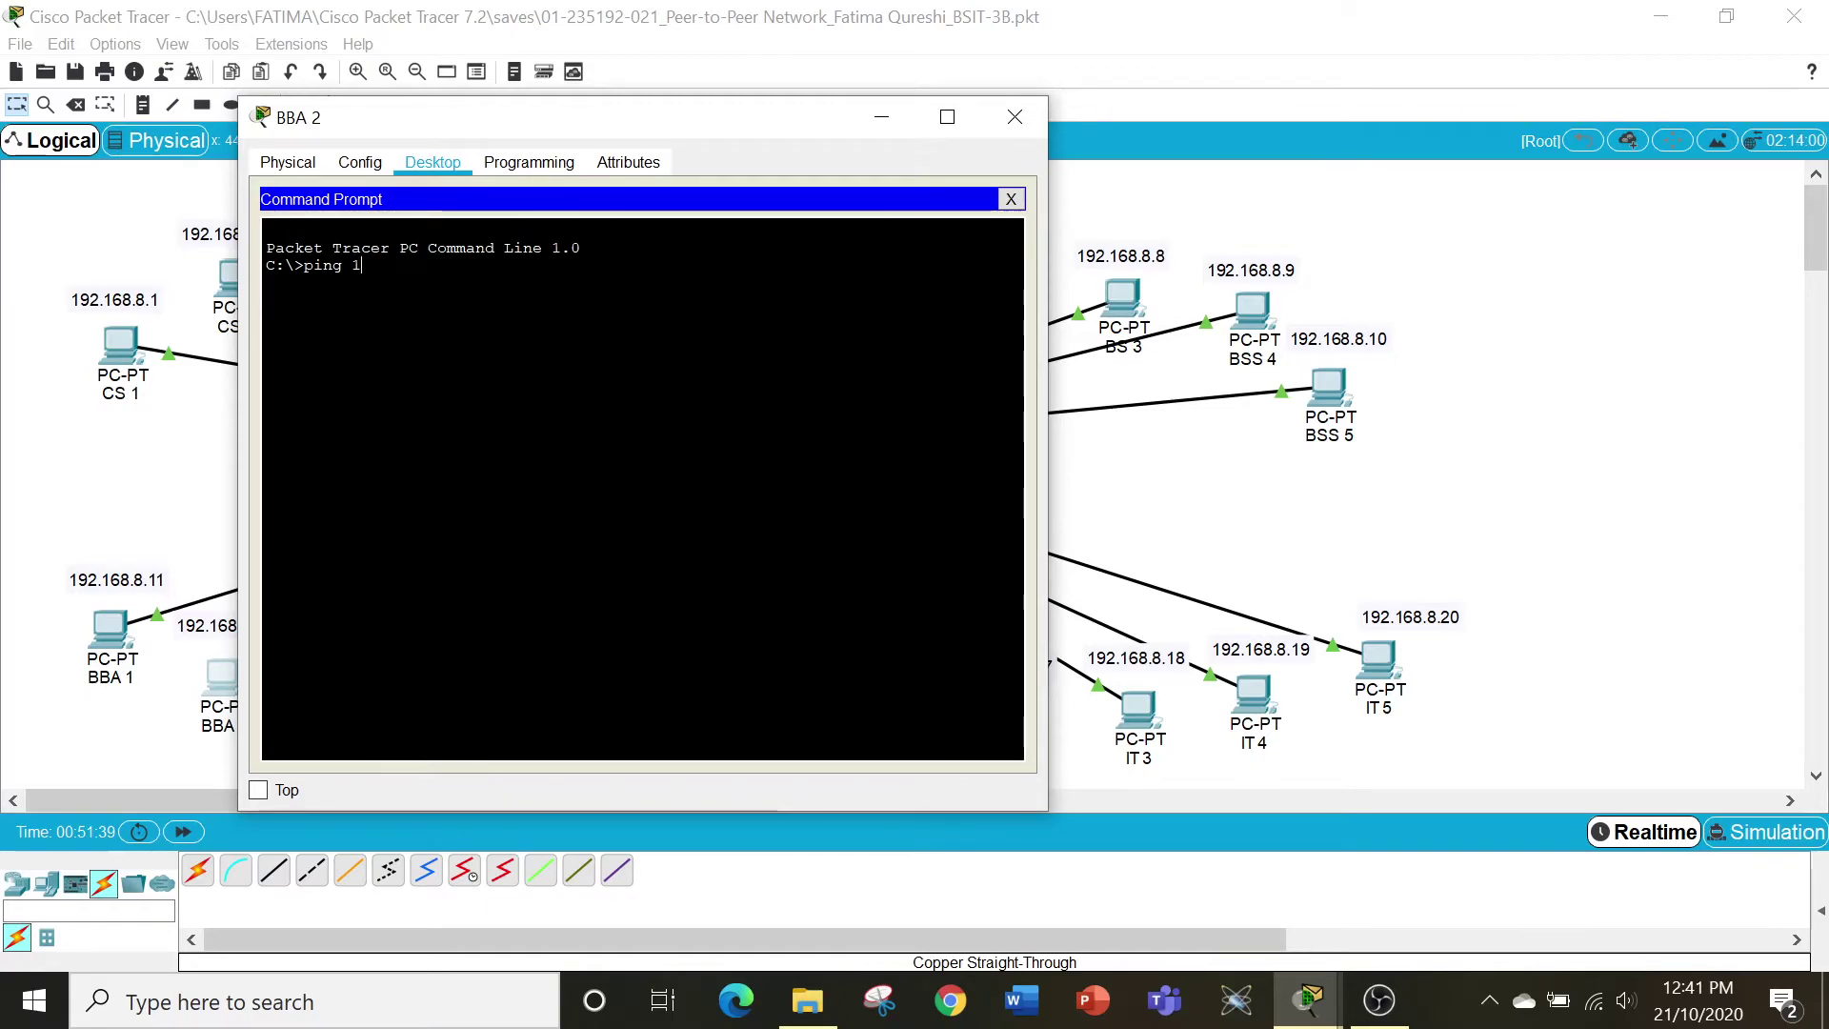
pyautogui.write('92.168.8')
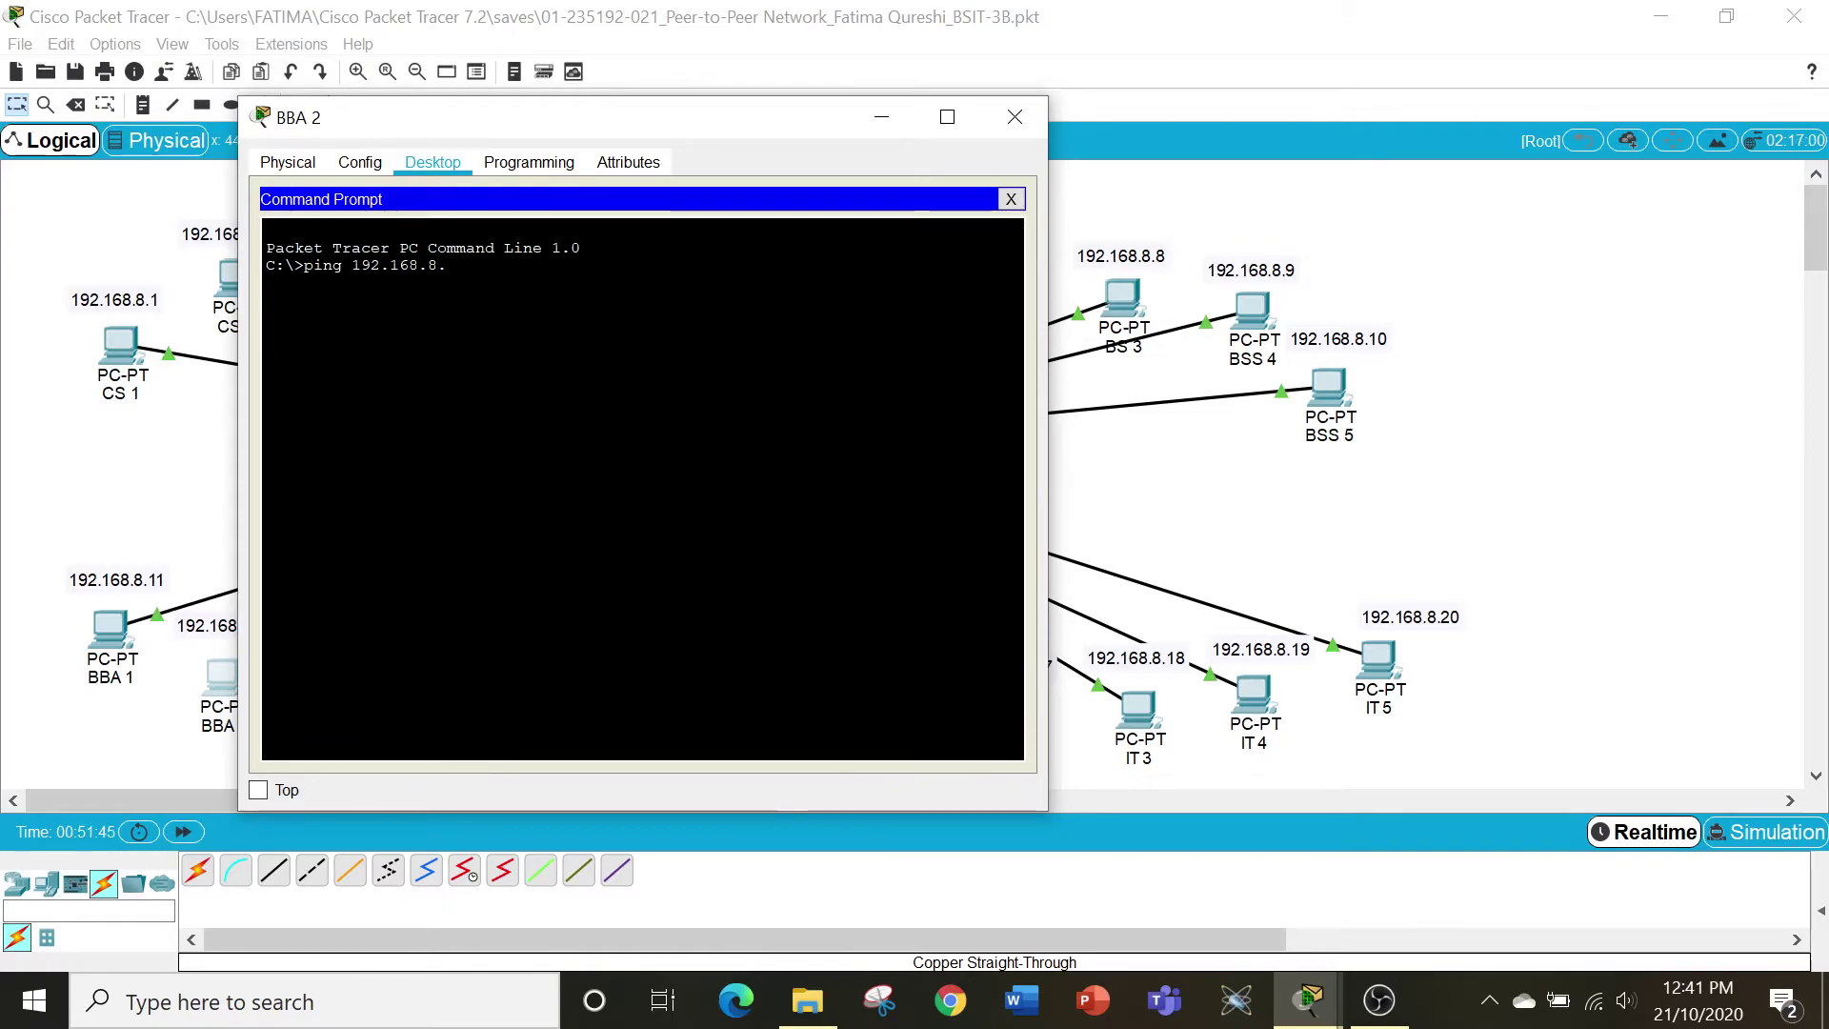
pyautogui.write('.9')
pyautogui.press('Return')
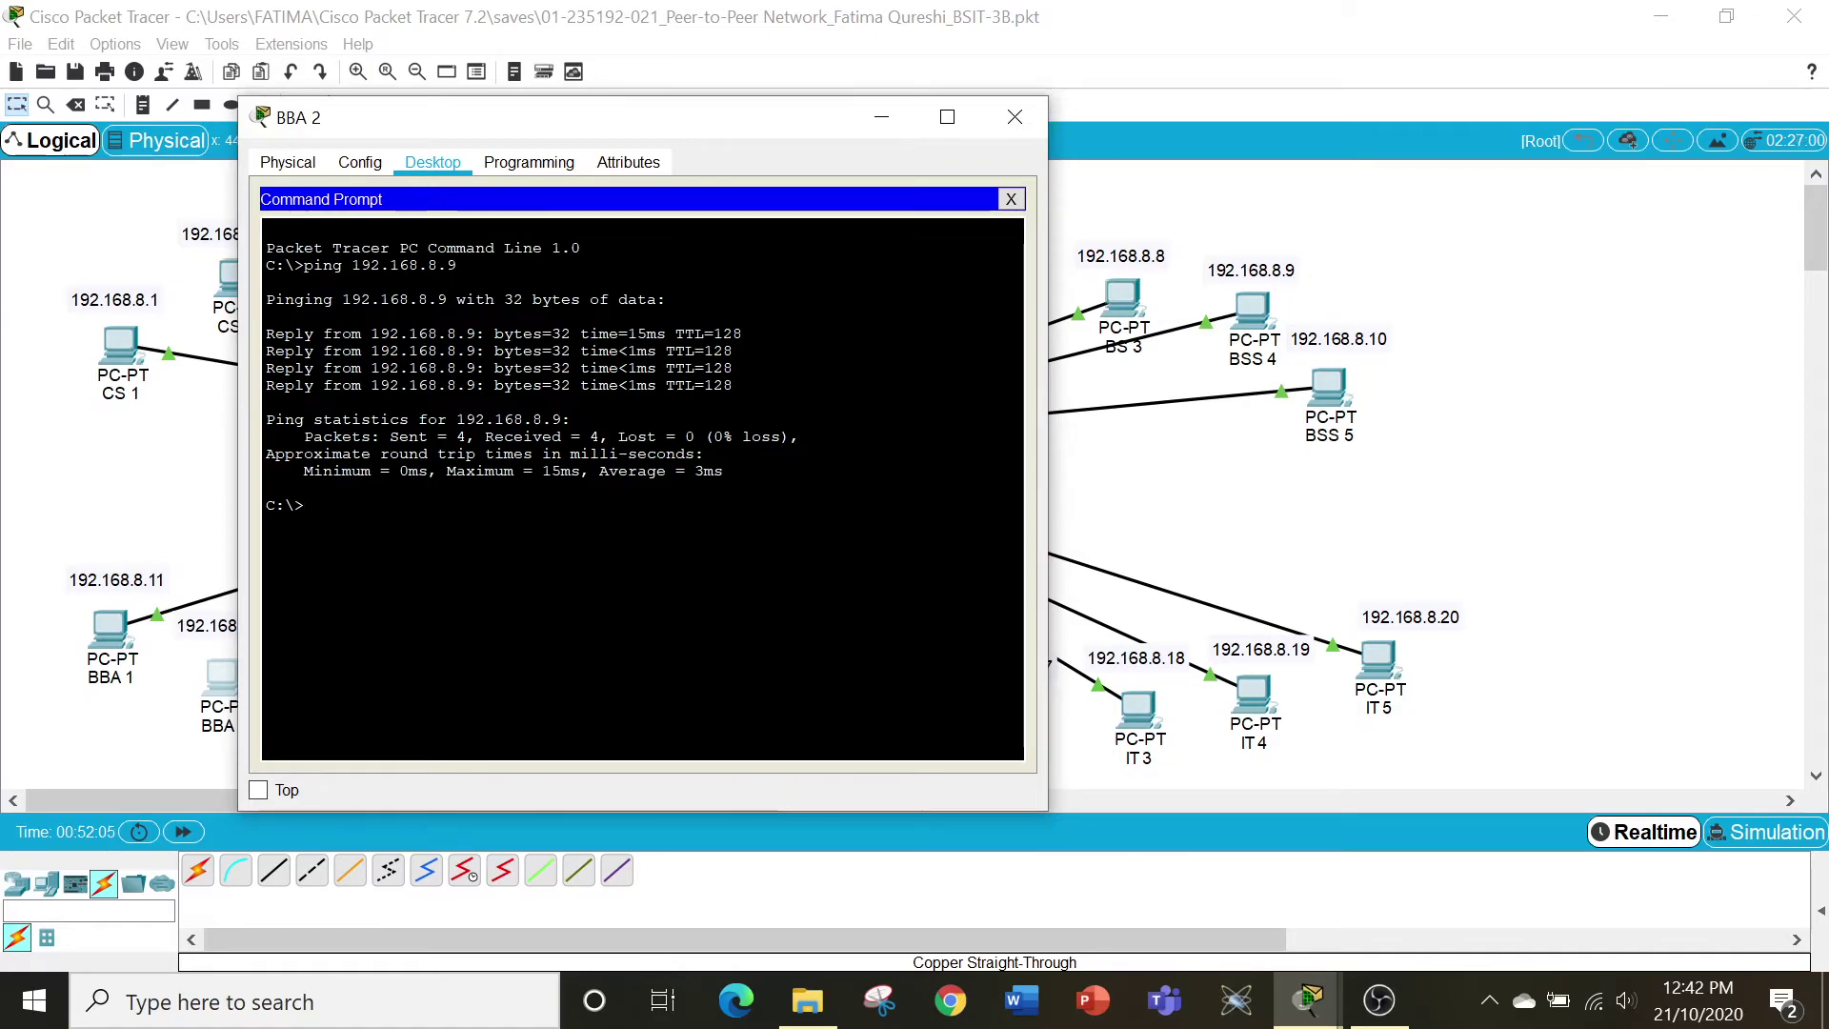
# Ping 192.168.8.18 from the Command Prompt of BBA 2, and close the PC's window.
pyautogui.moveTo(441, 107); pyautogui.dragTo(545, 123)
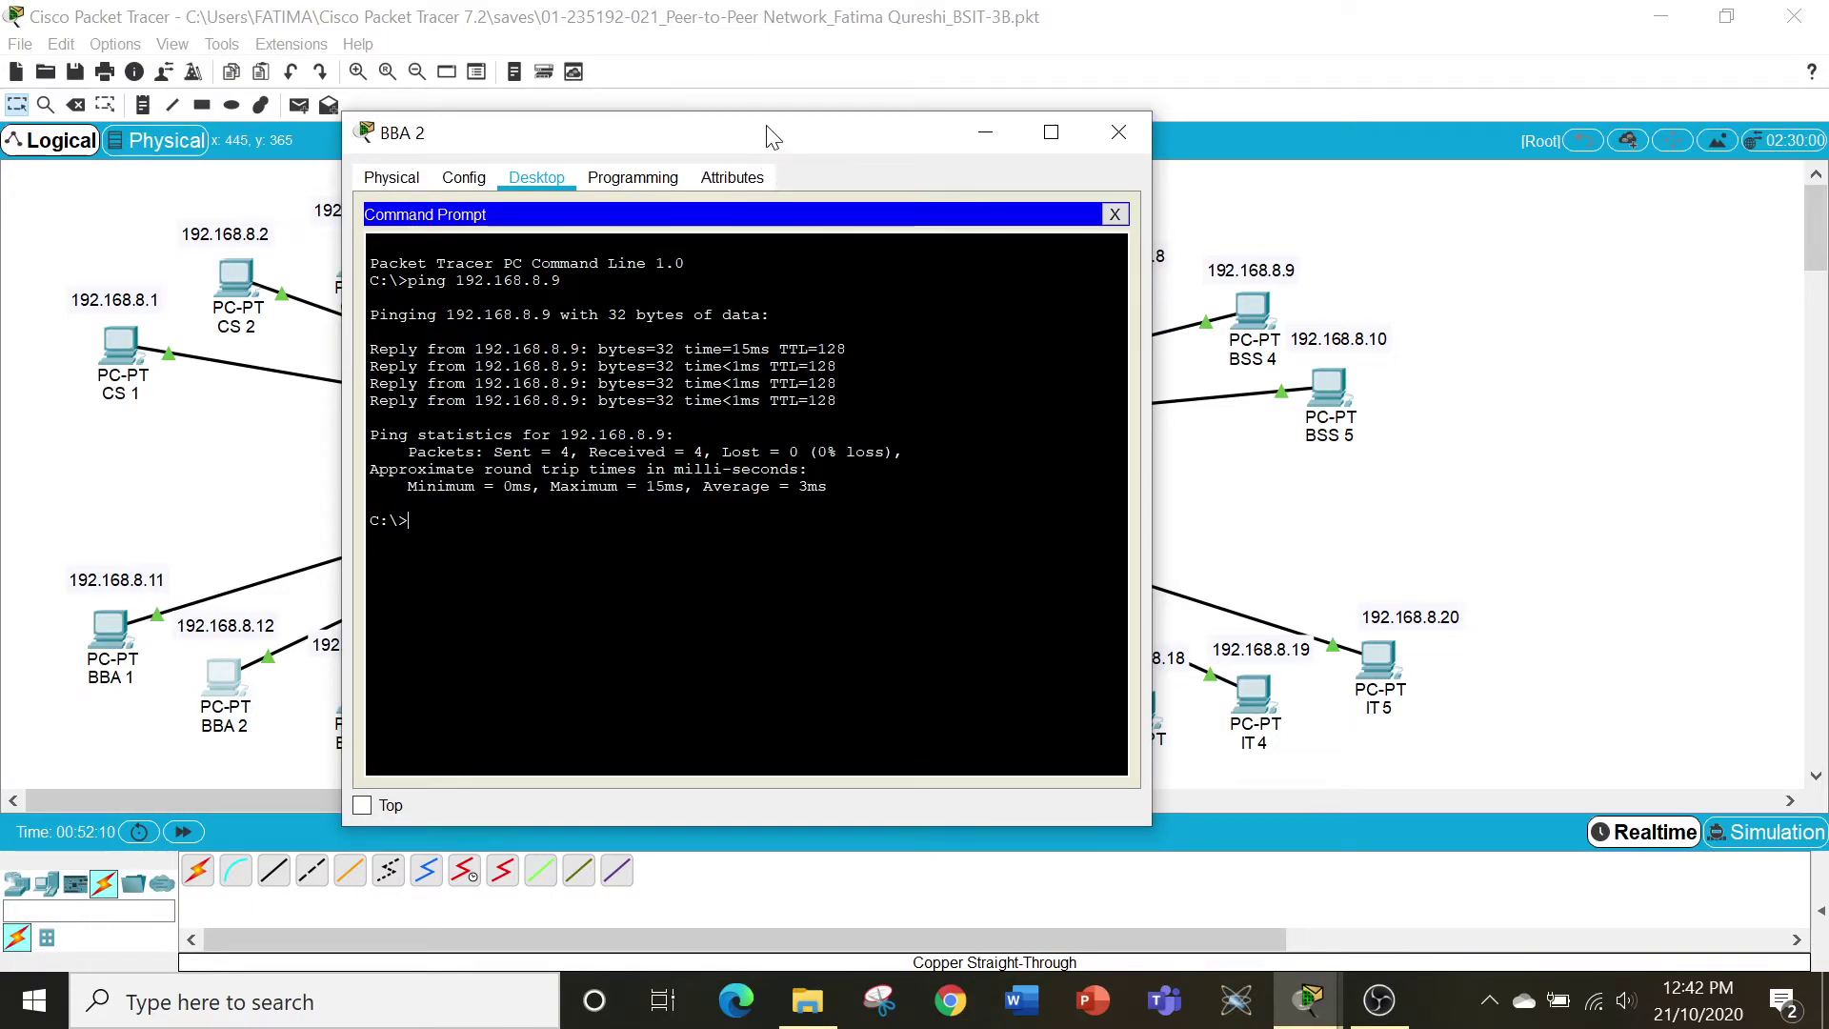
pyautogui.moveTo(768, 135); pyautogui.dragTo(640, 148)
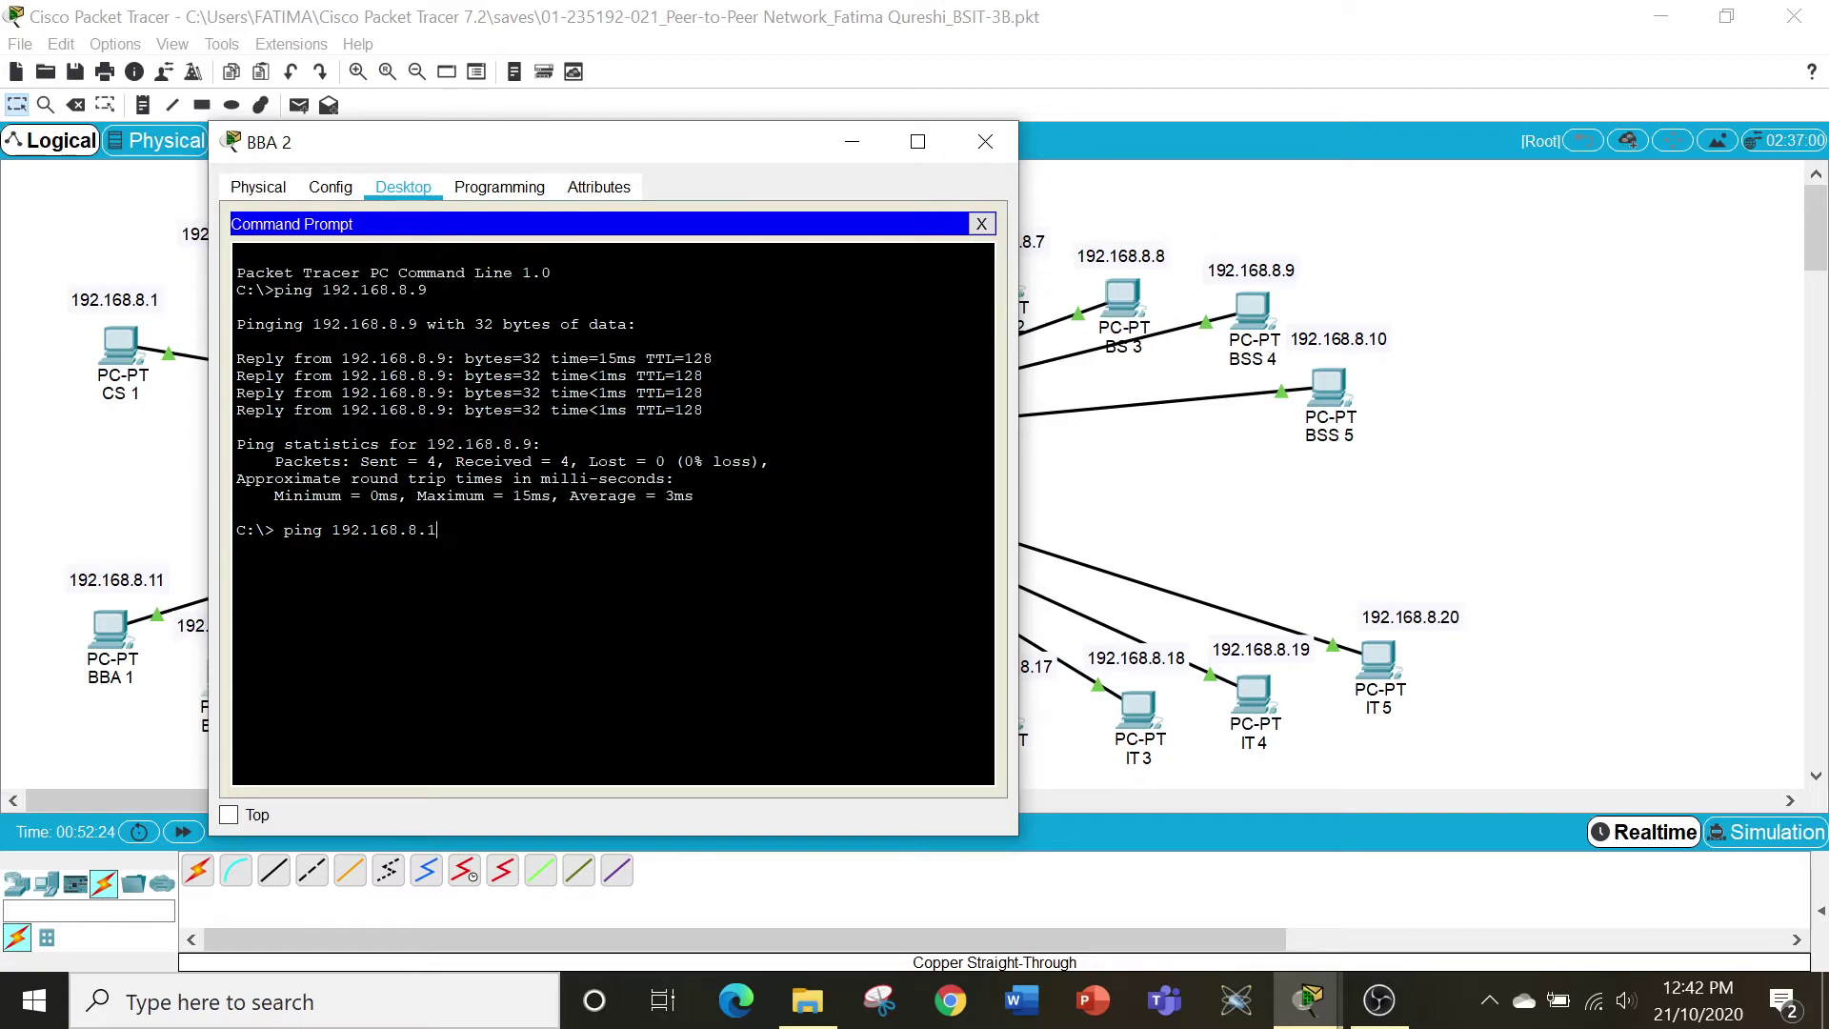
pyautogui.press('Return')
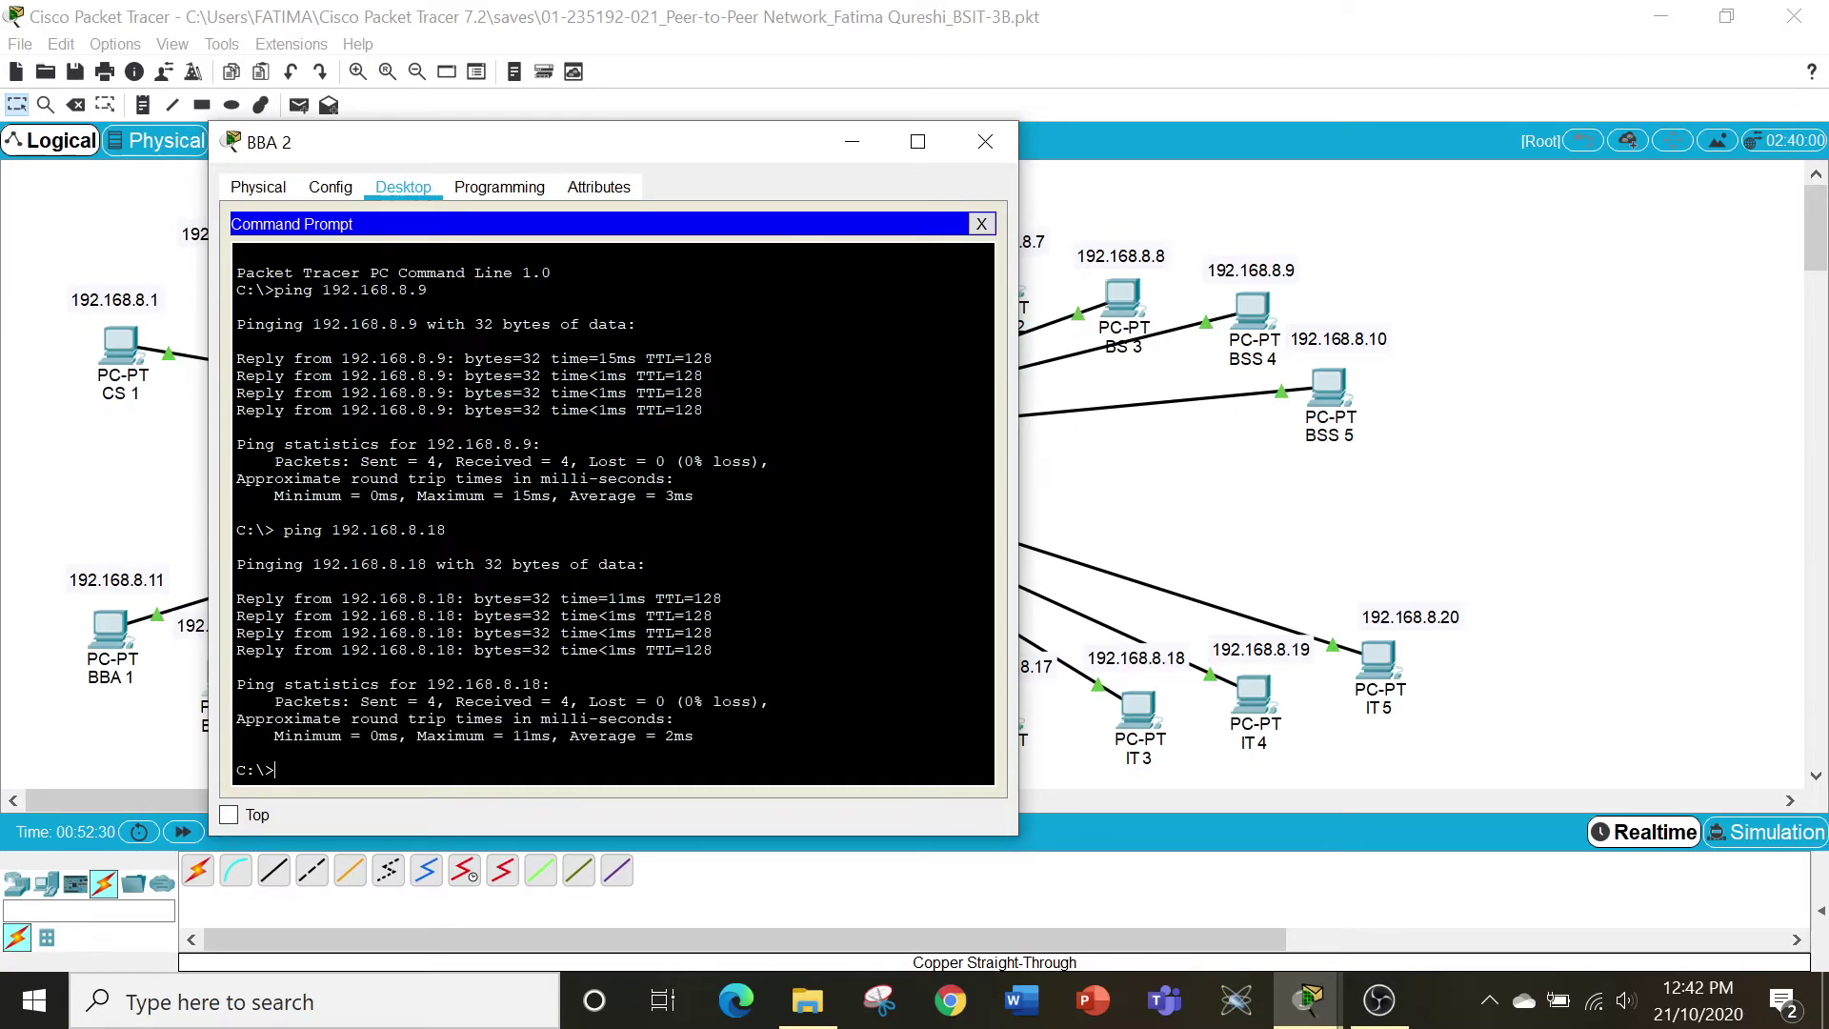
pyautogui.click(983, 143)
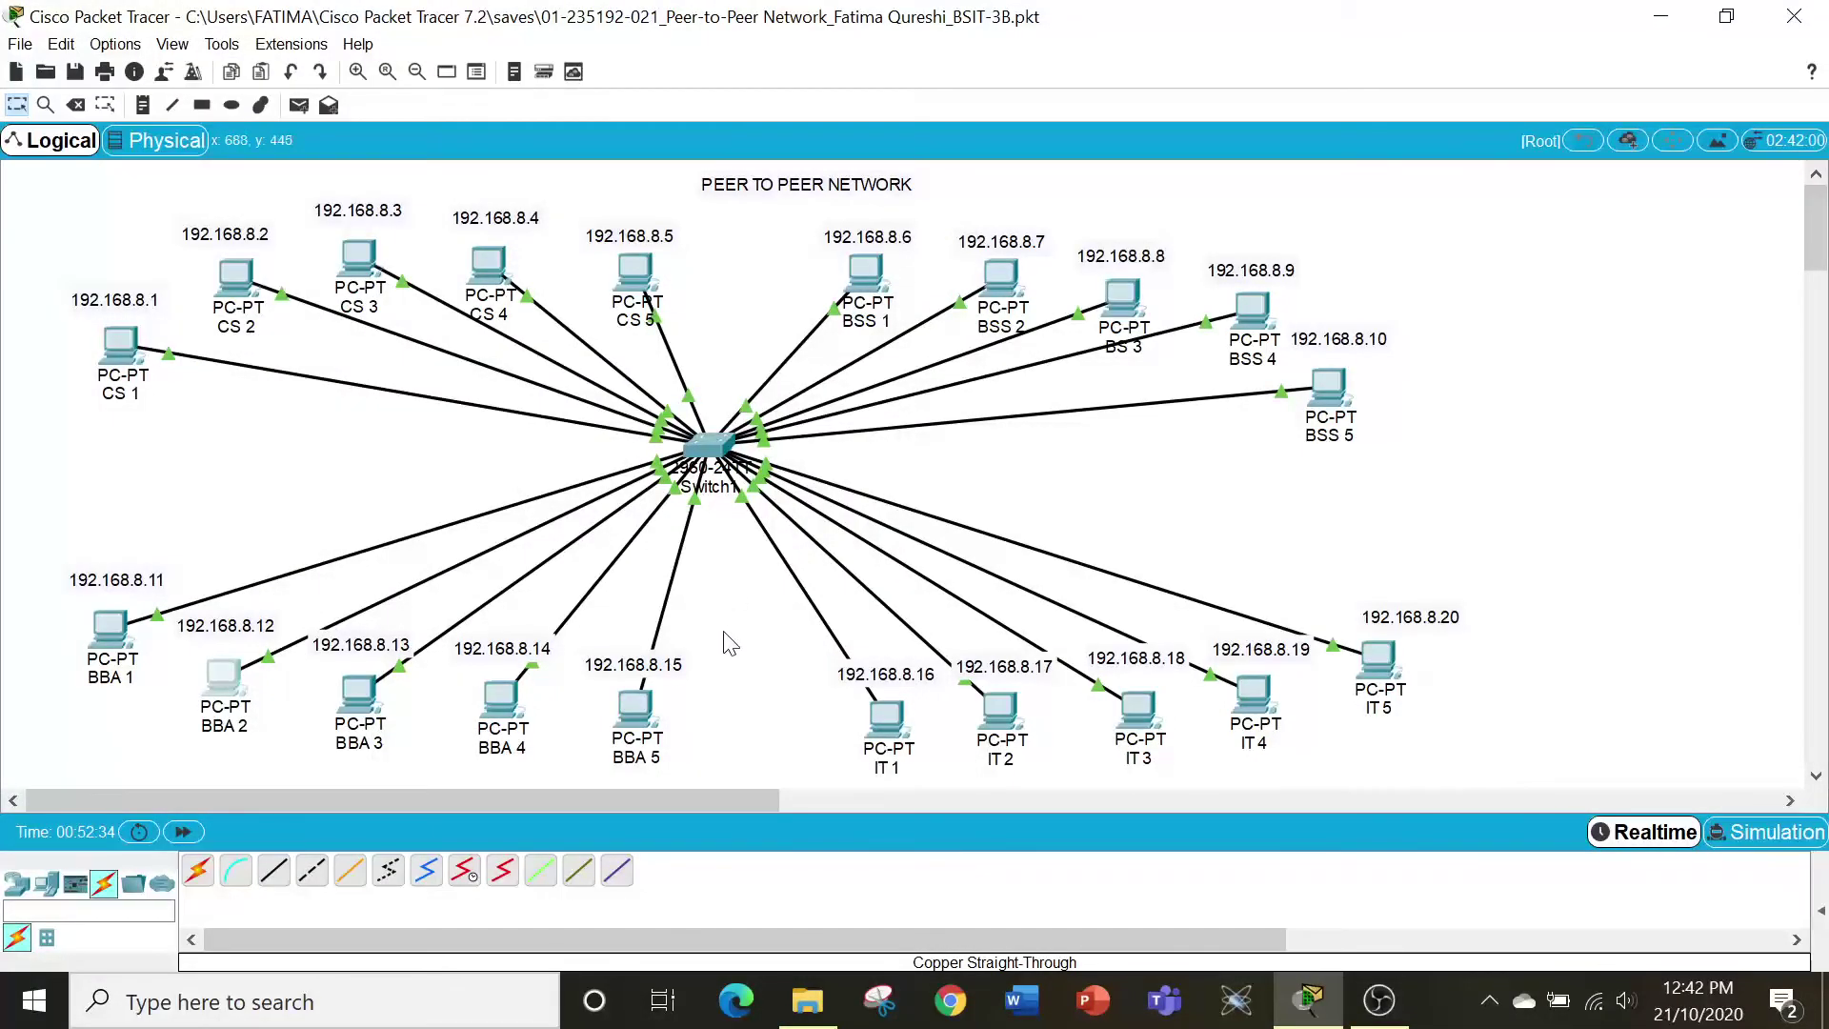
# Ping 192.168.8.5 from the Command Prompt of BBA 5, and close the PC's window.
pyautogui.click(637, 712)
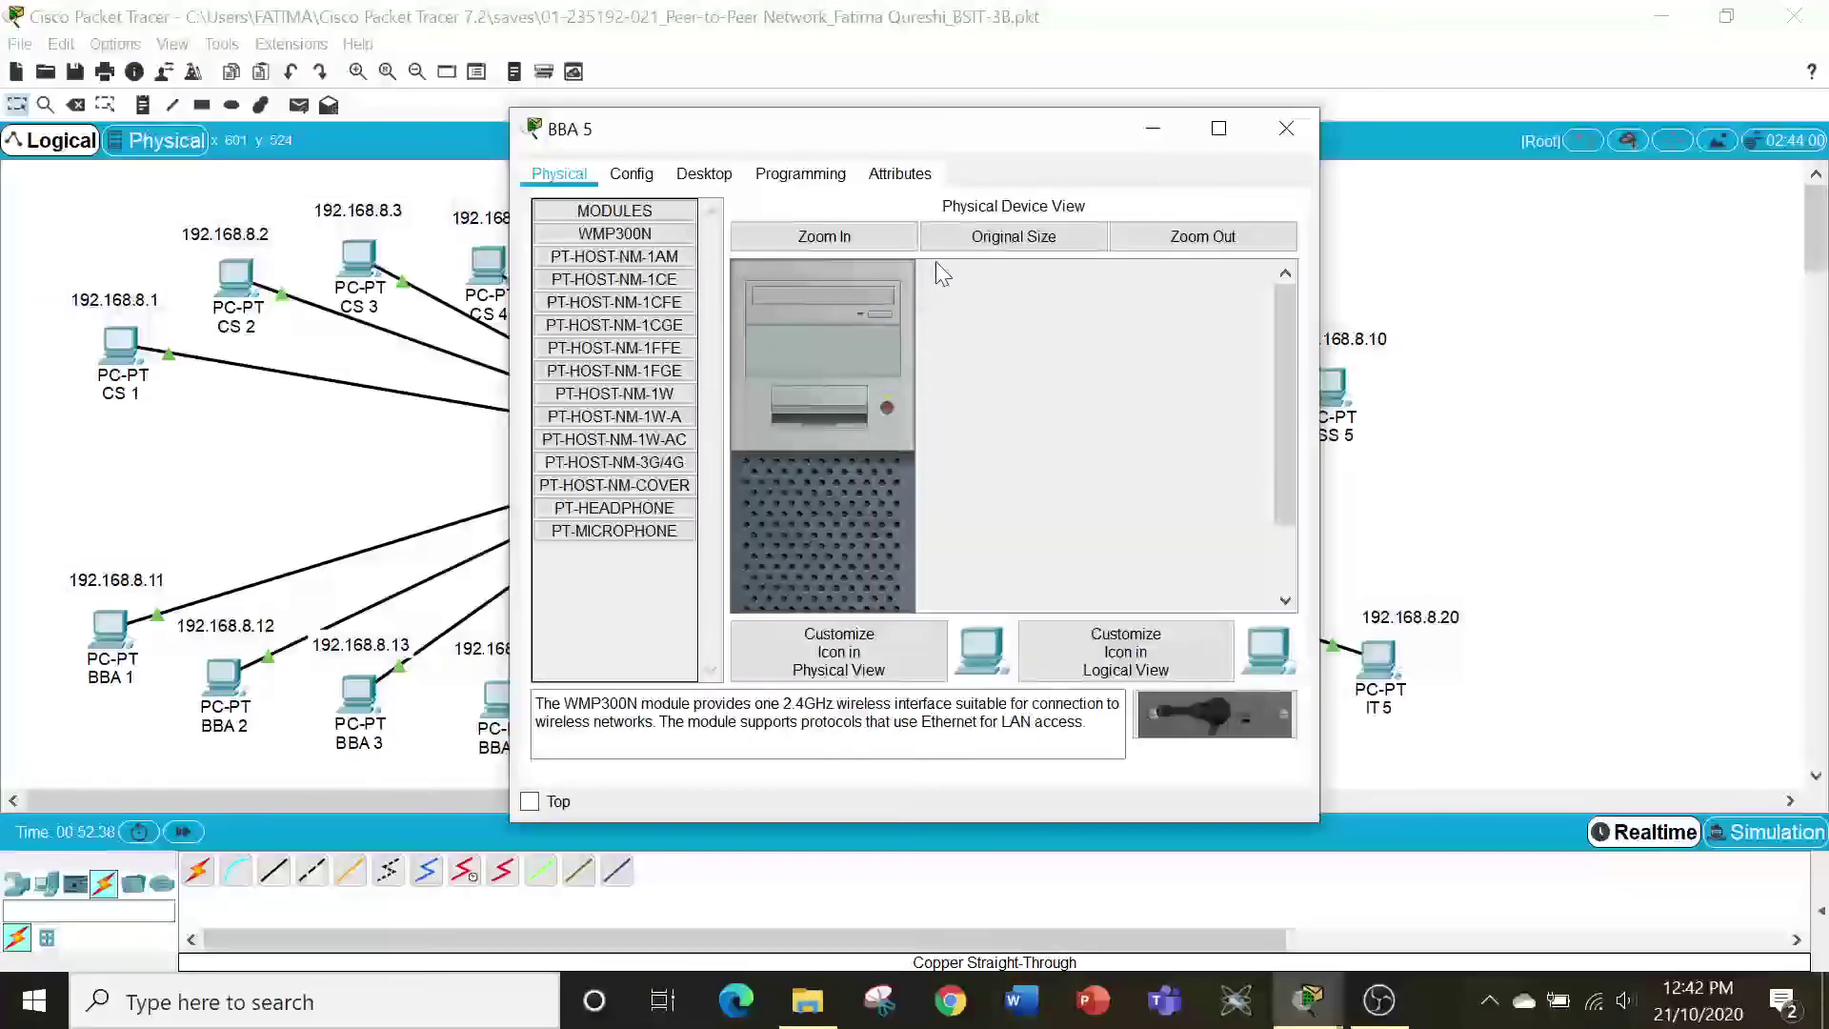
pyautogui.click(726, 171)
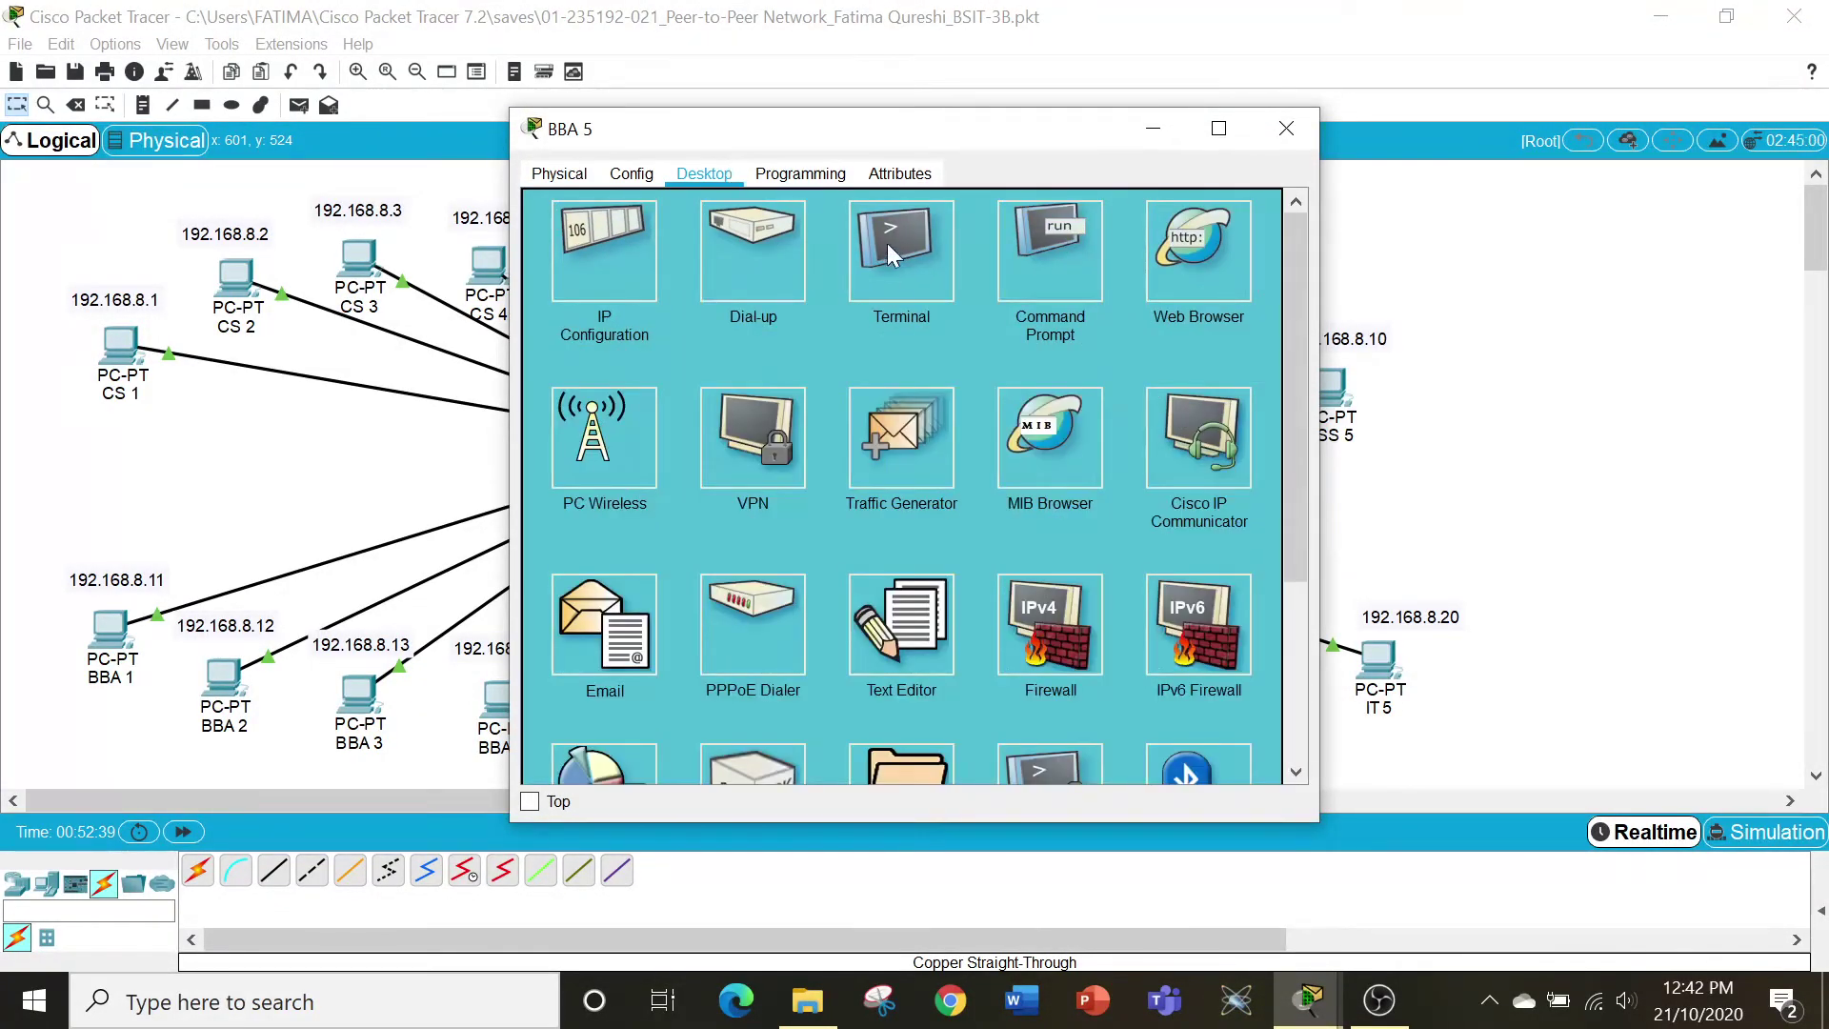
pyautogui.click(1009, 269)
pyautogui.moveTo(950, 128); pyautogui.dragTo(1287, 145)
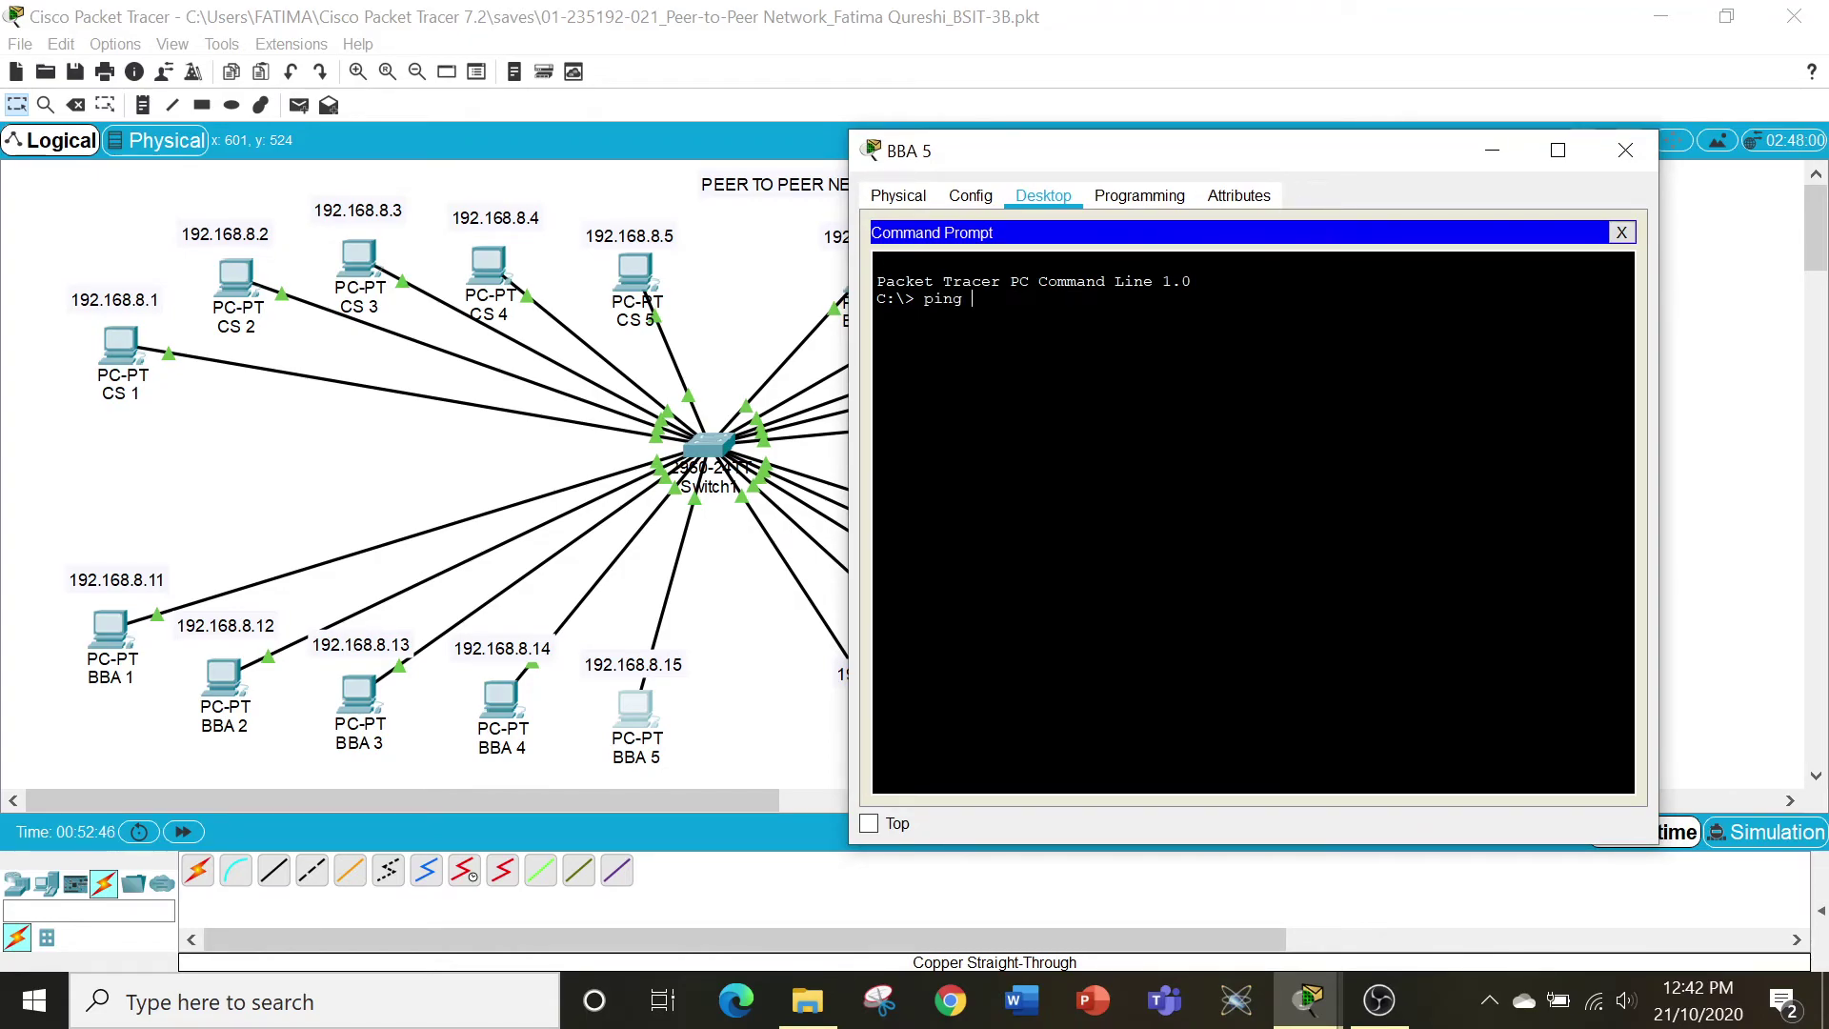
pyautogui.write('ping 192.168.8.5')
pyautogui.press('Return')
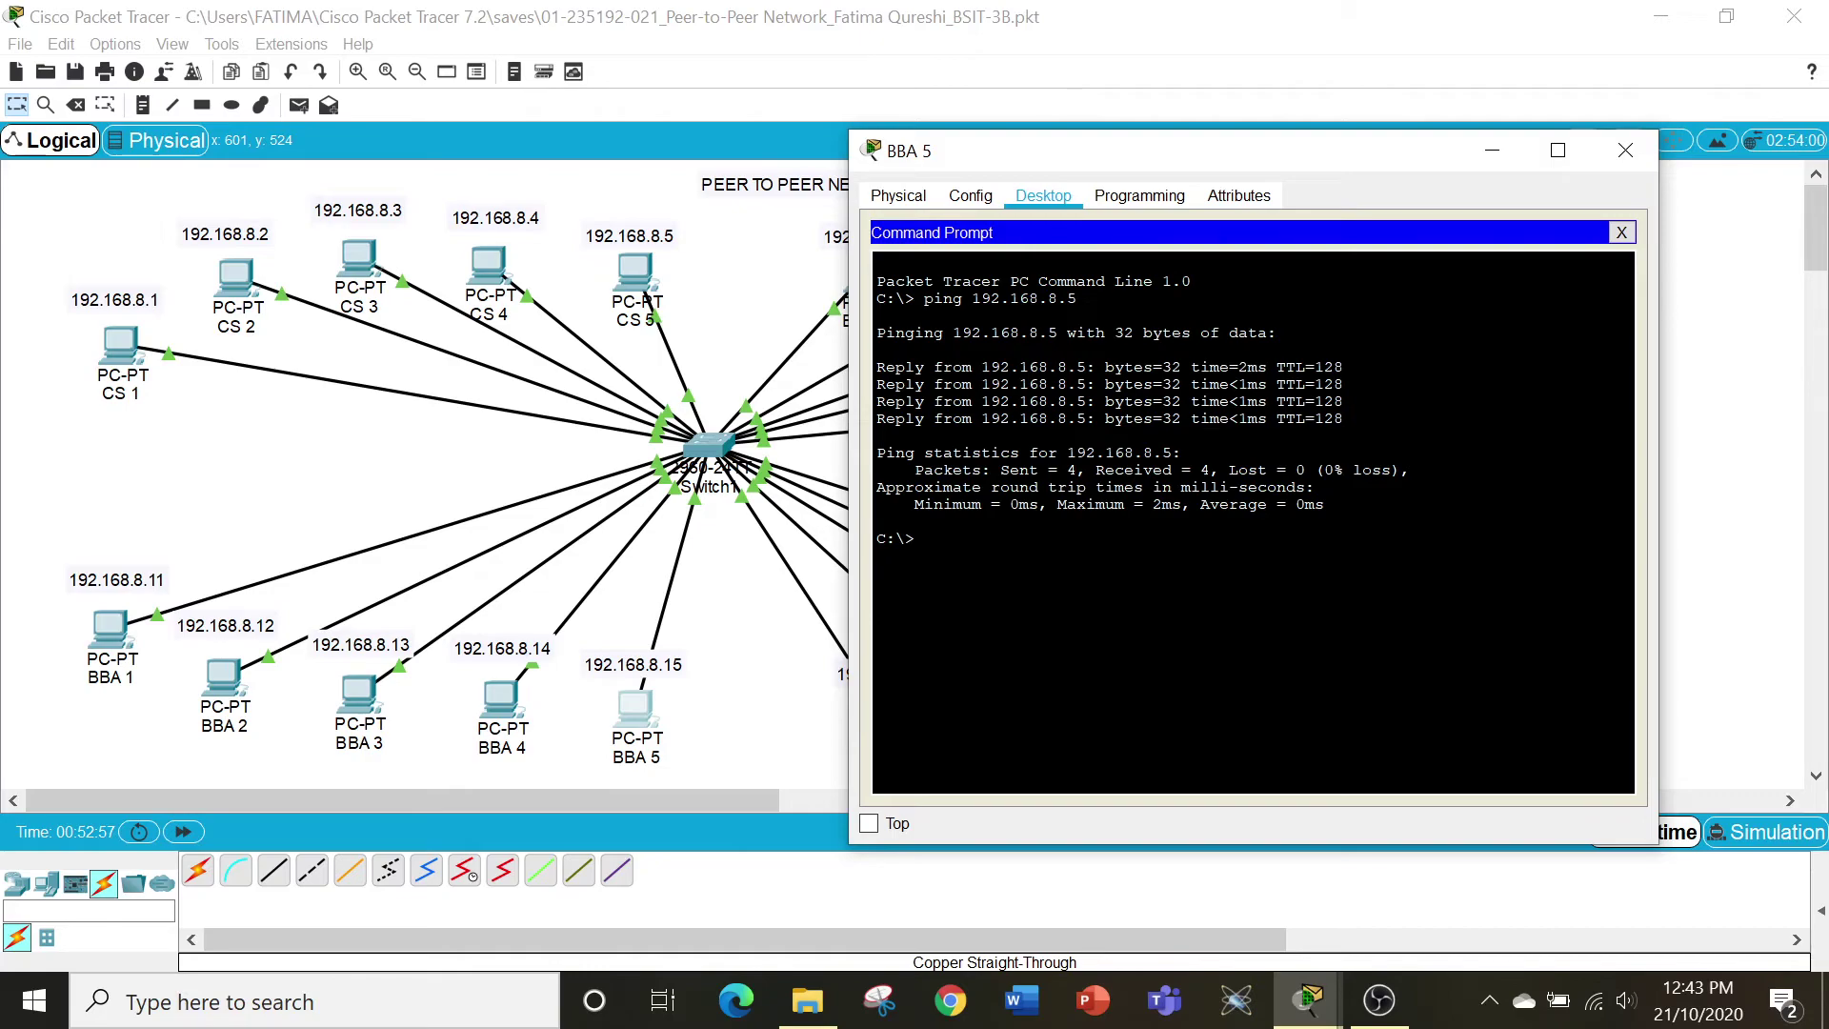
pyautogui.moveTo(1402, 152); pyautogui.dragTo(1320, 230)
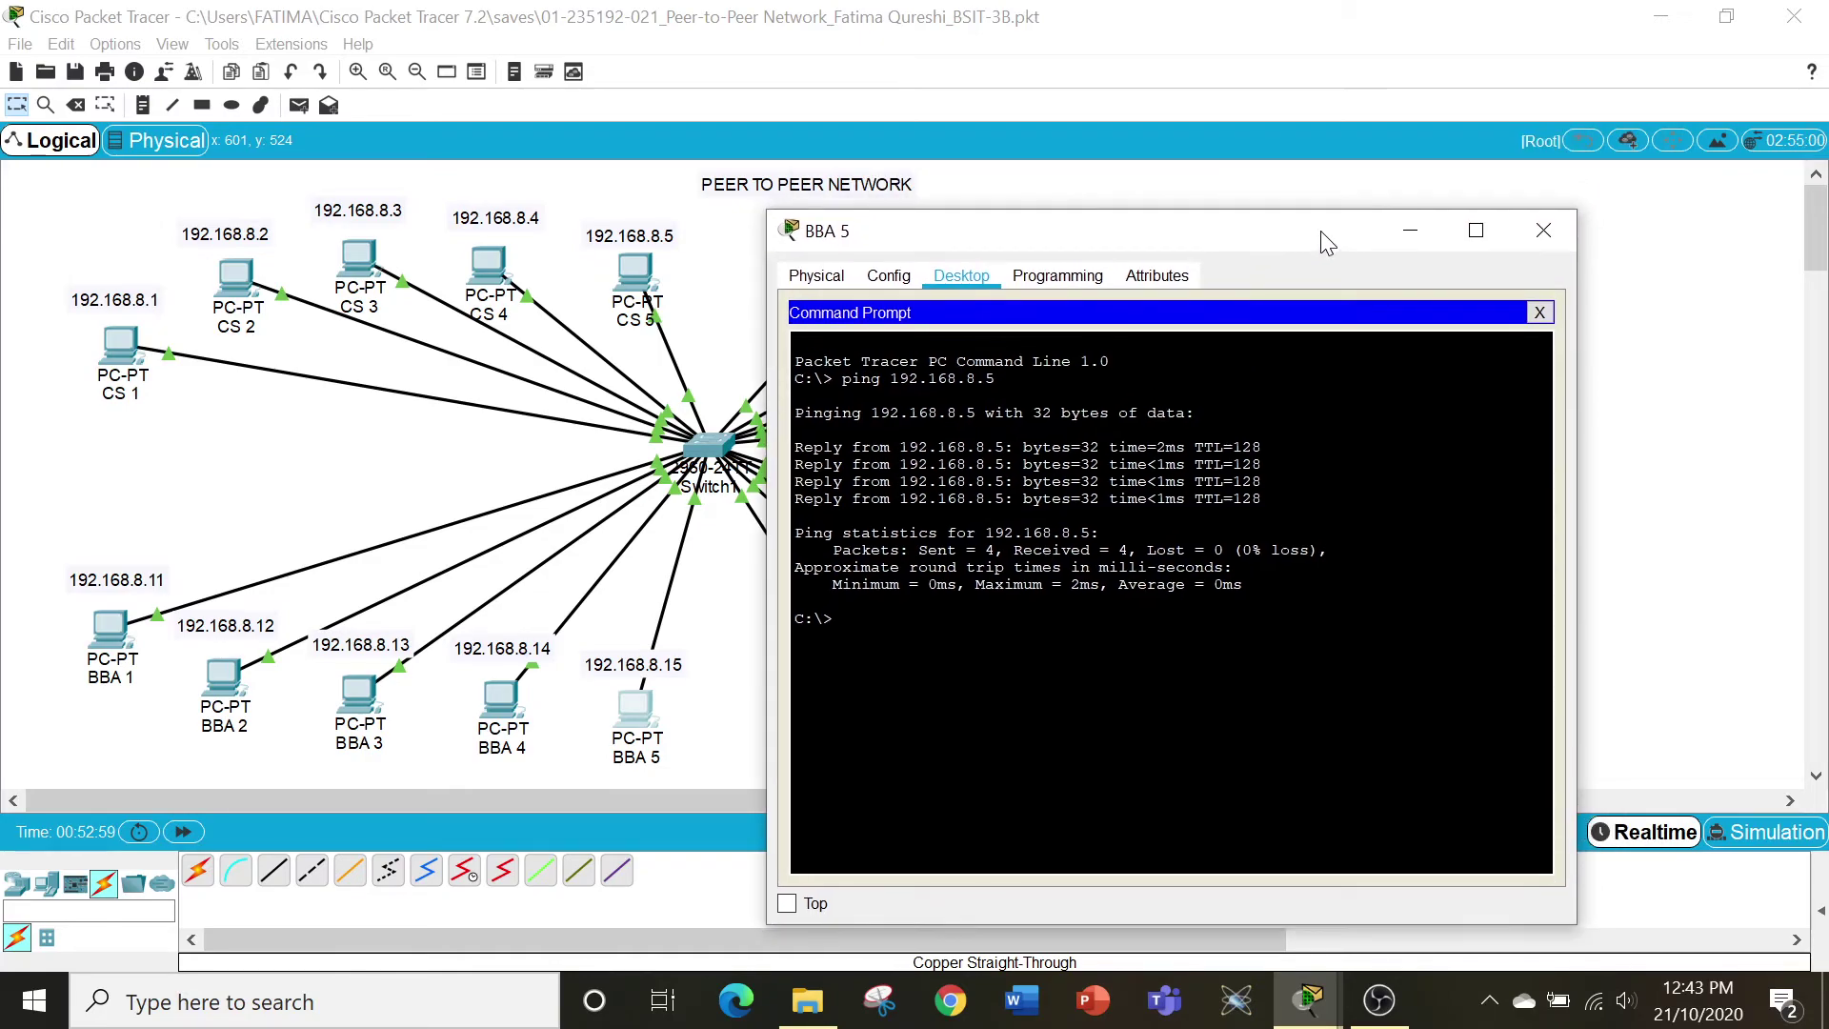
pyautogui.click(1544, 232)
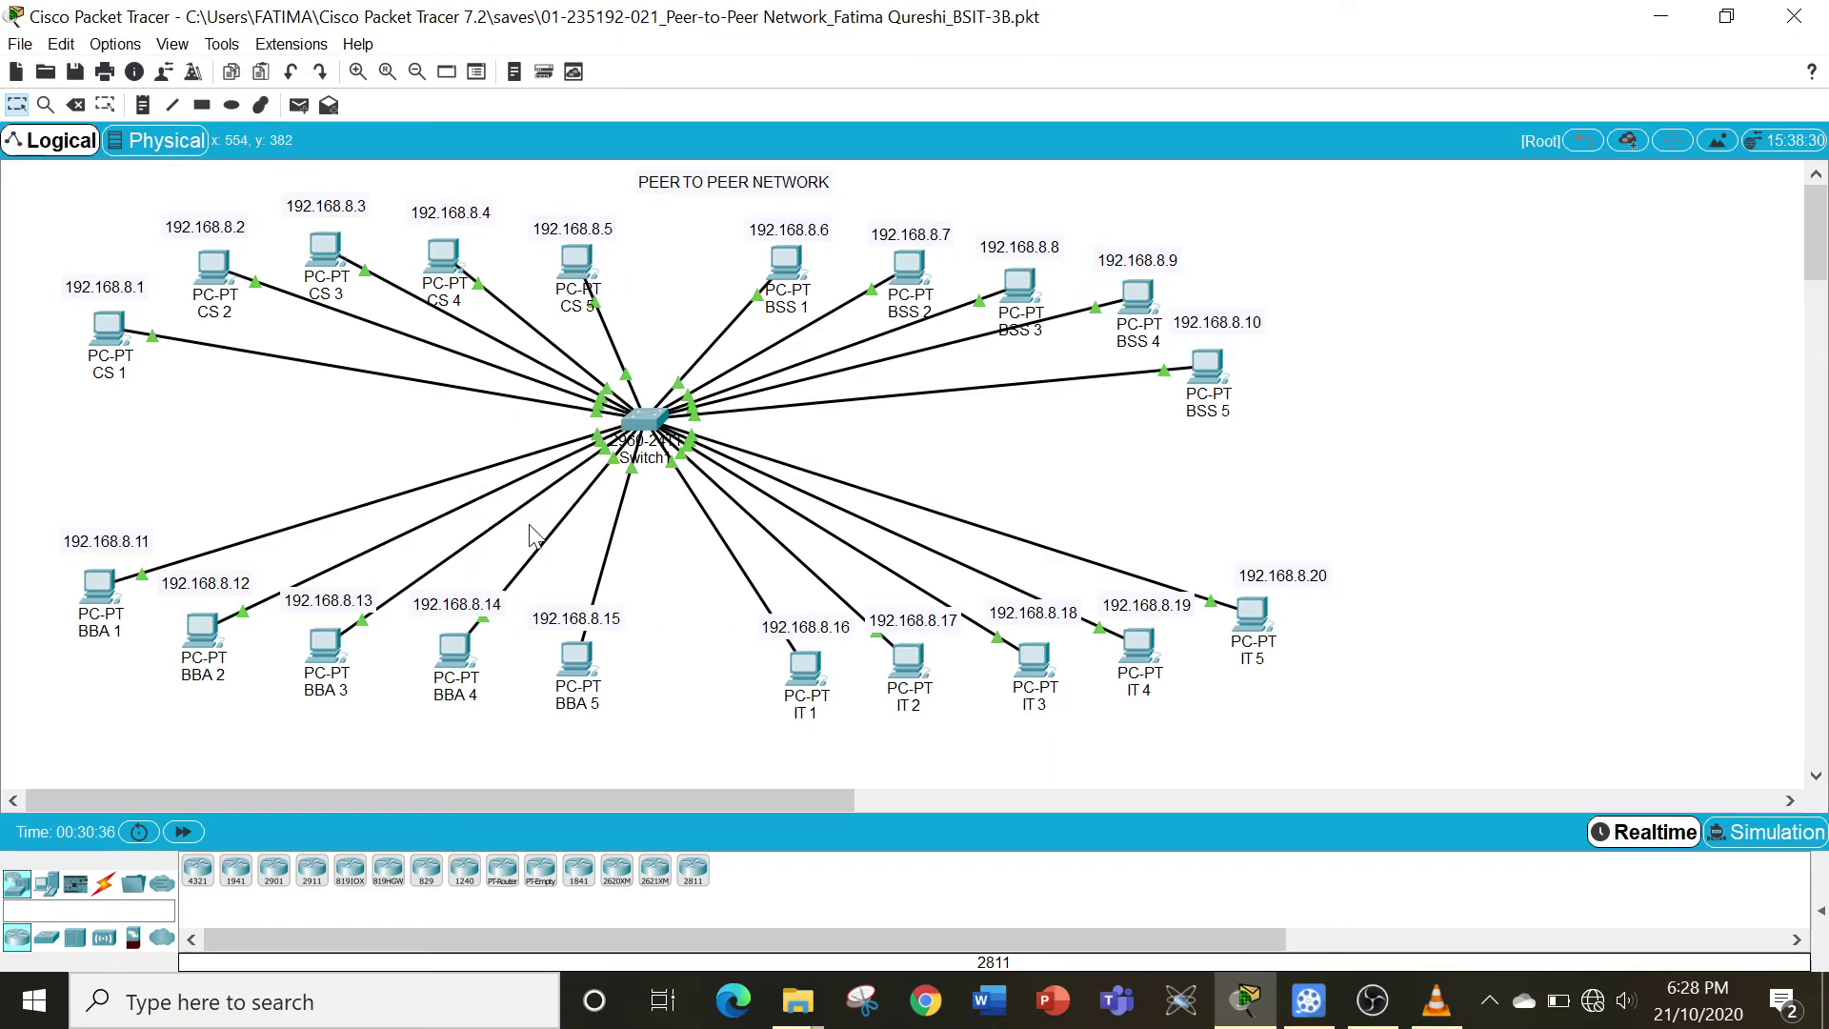
# Send a simple PDU from CS 3 to IT 5 and show the PDU list with its delivery status.
pyautogui.click(299, 105)
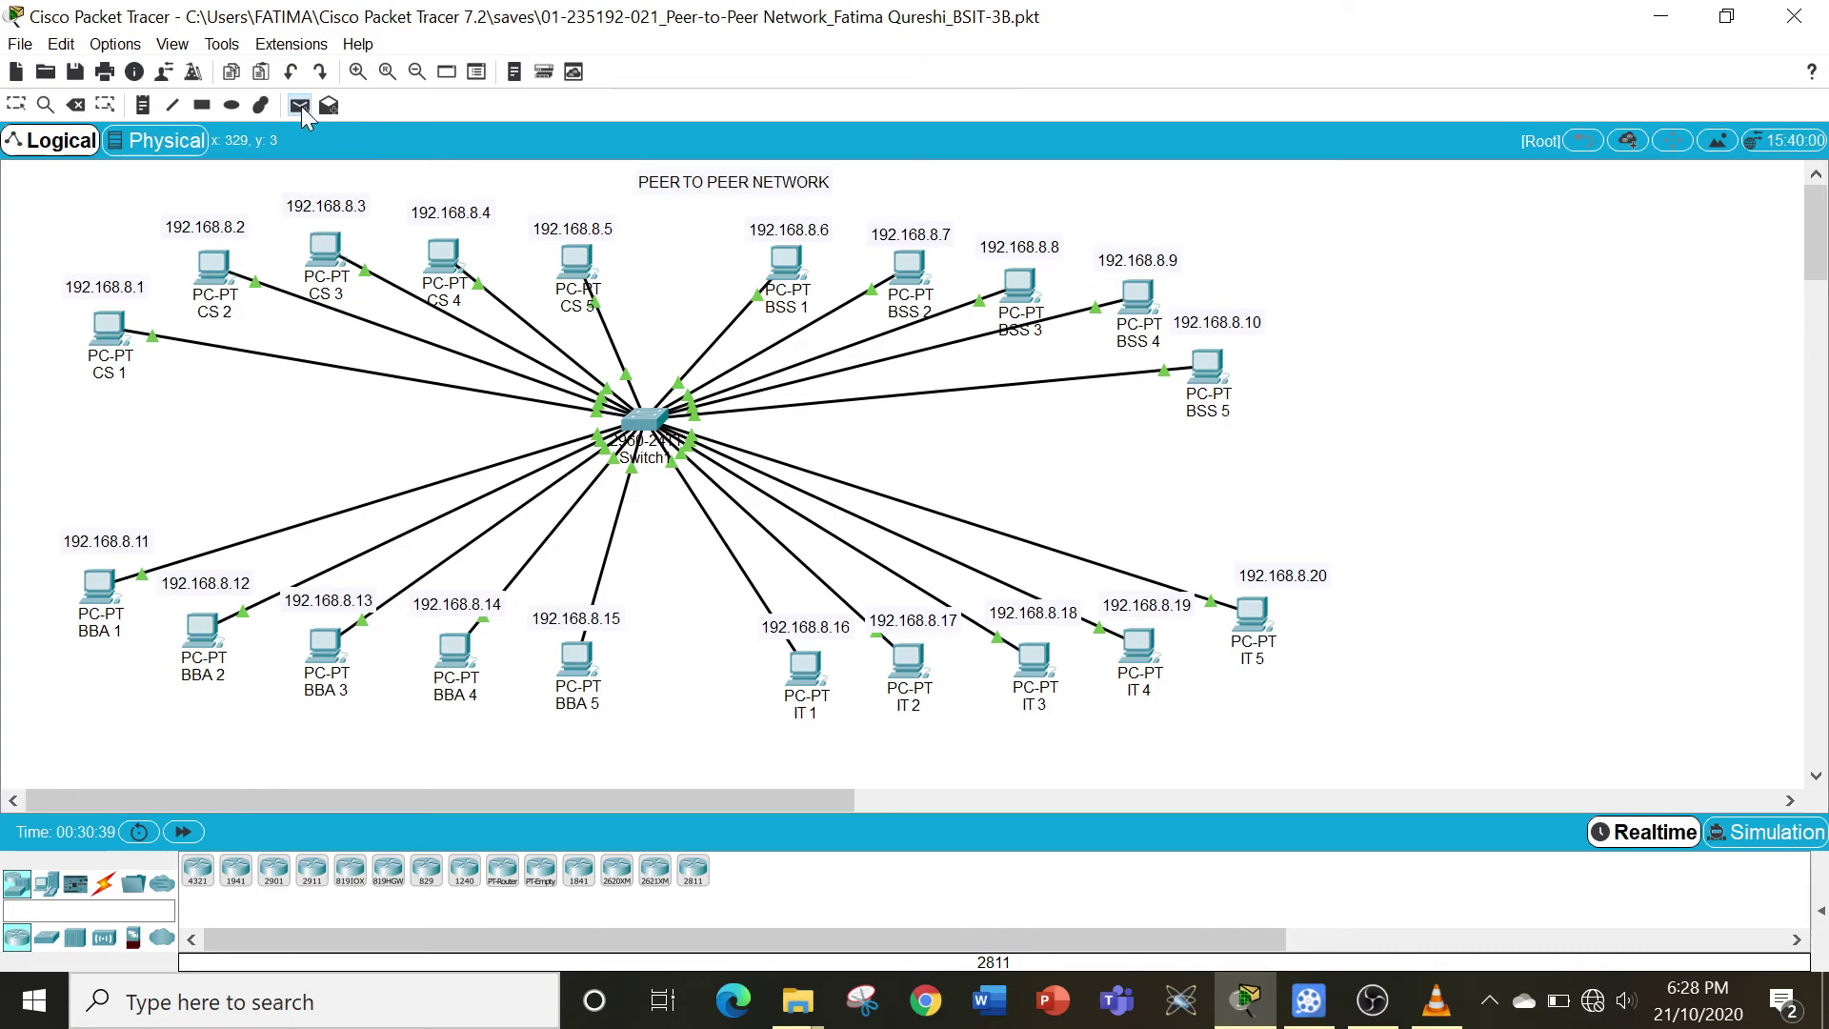
pyautogui.click(317, 255)
pyautogui.moveTo(1247, 611)
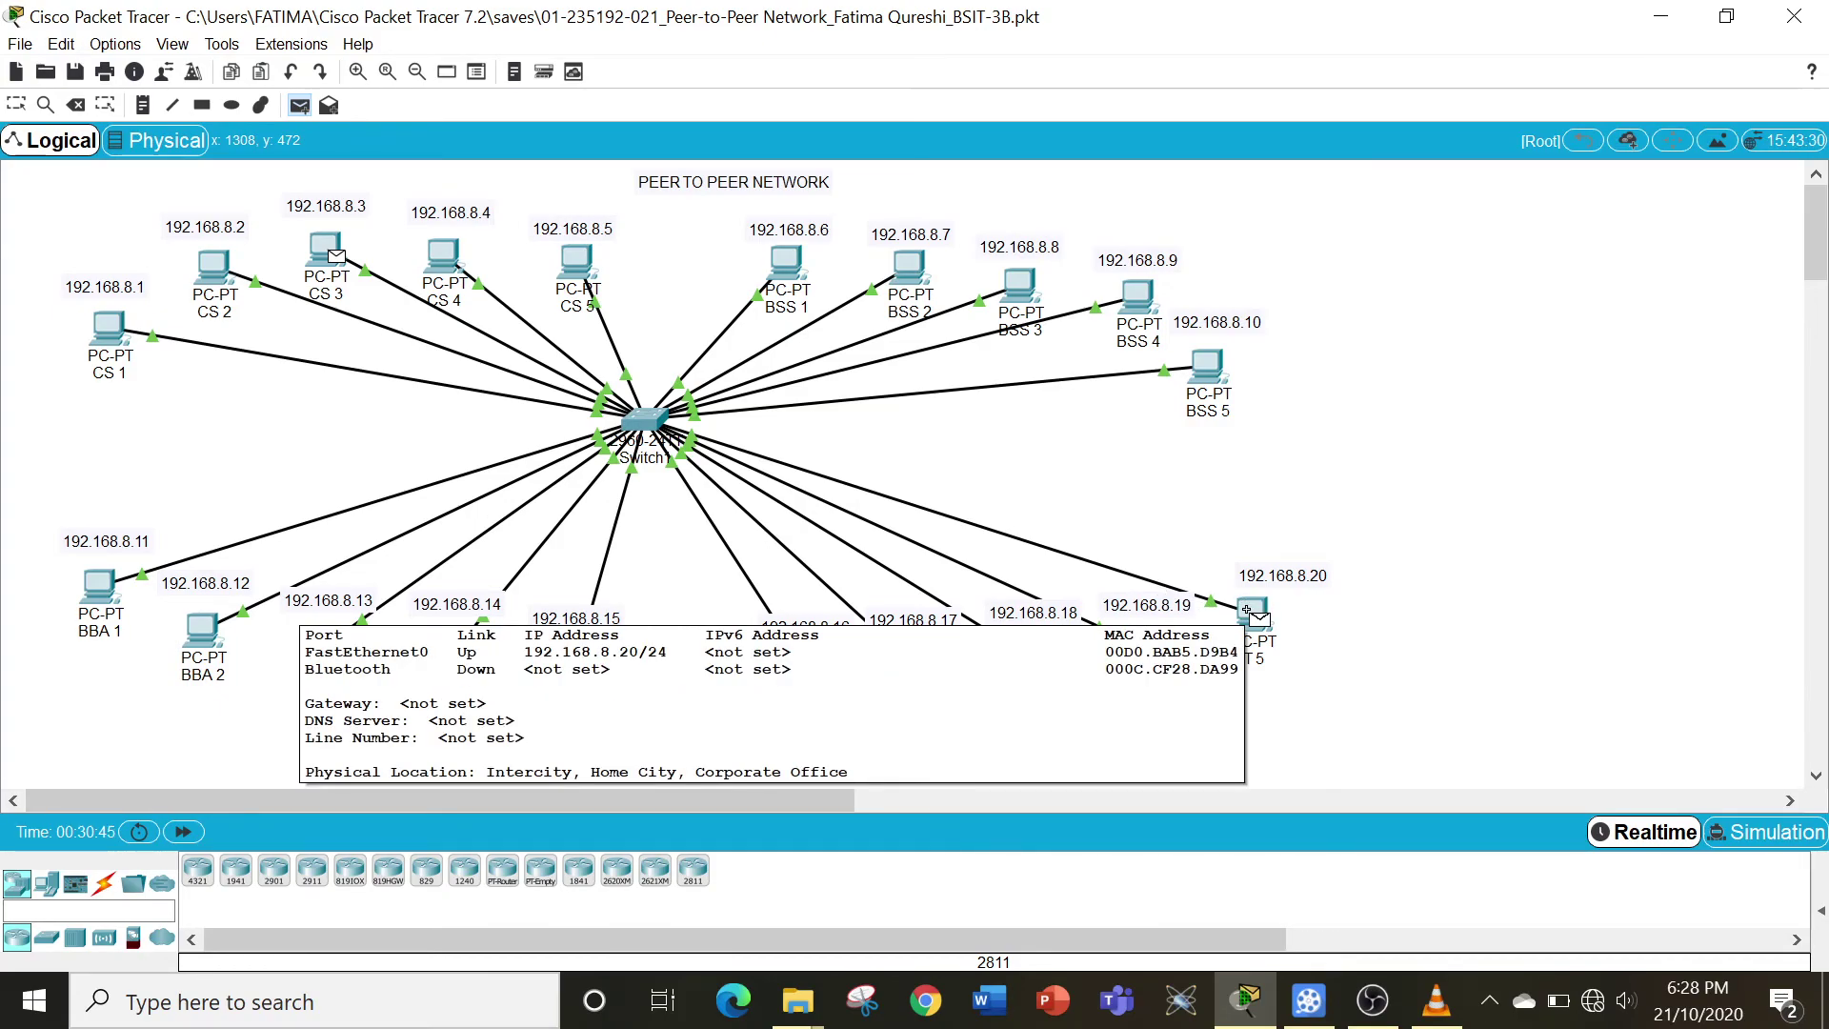
pyautogui.click(1247, 611)
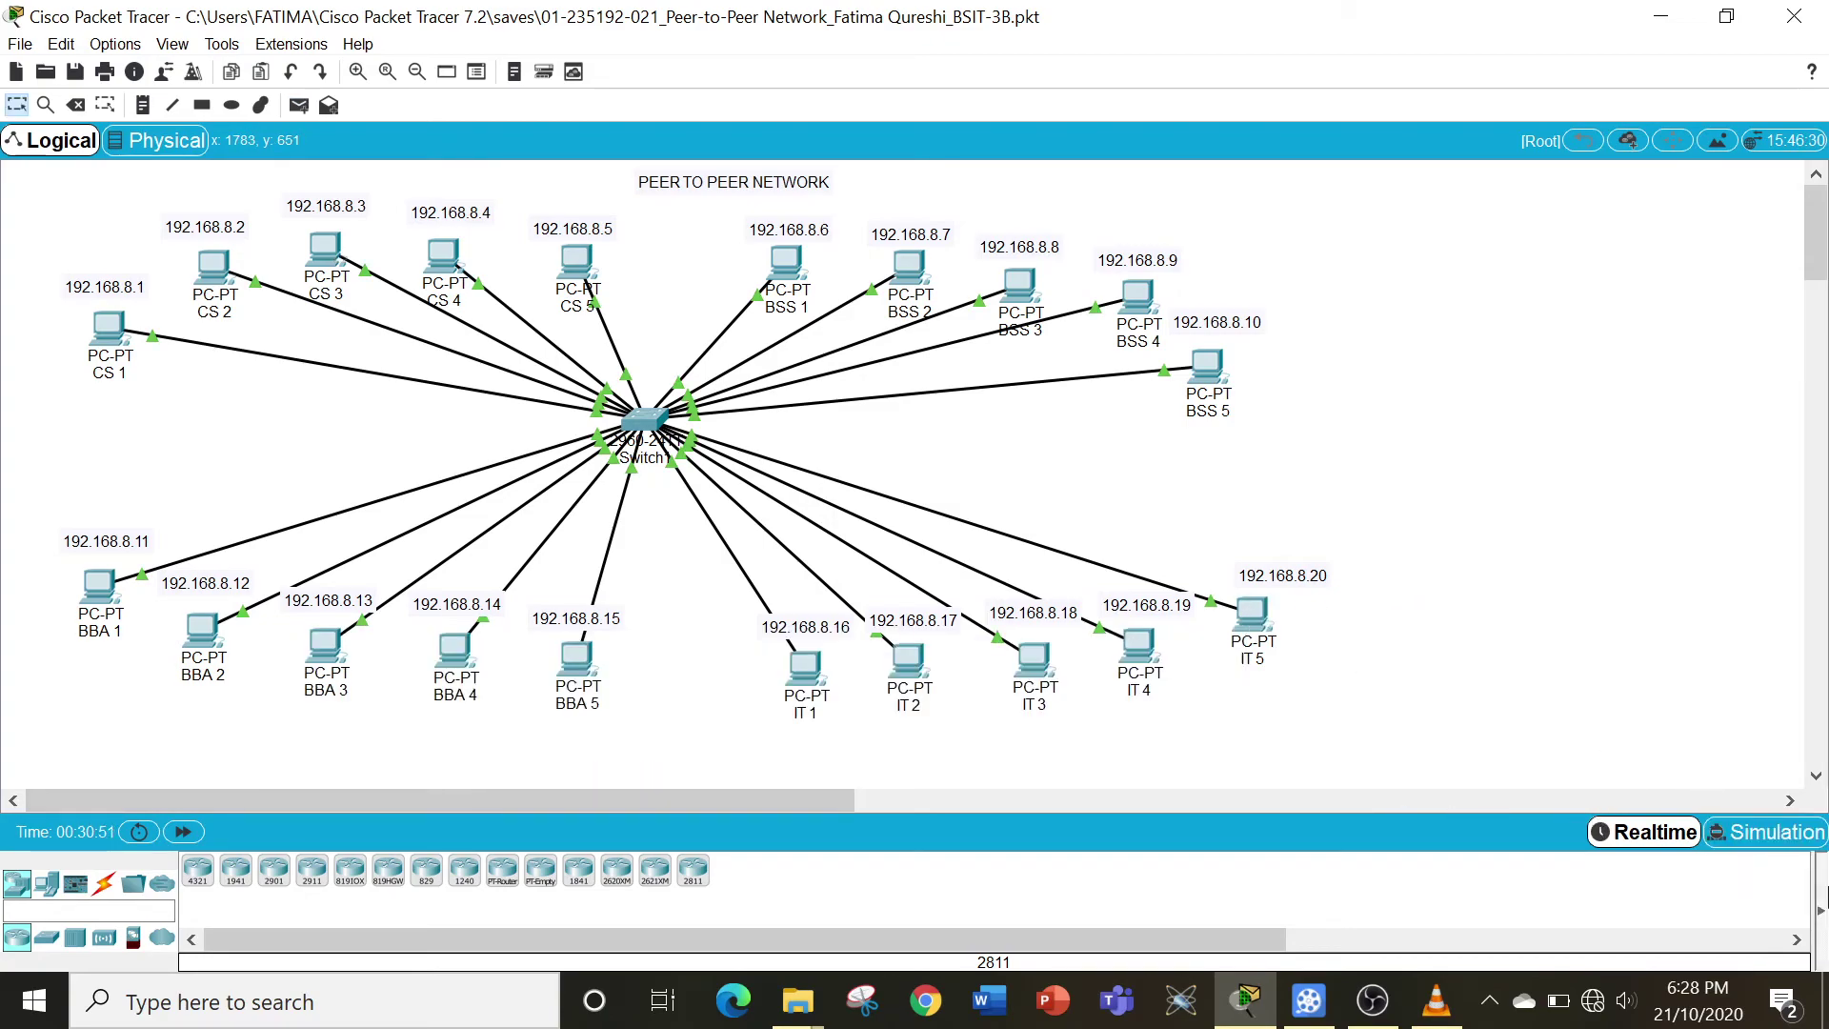
pyautogui.click(1822, 907)
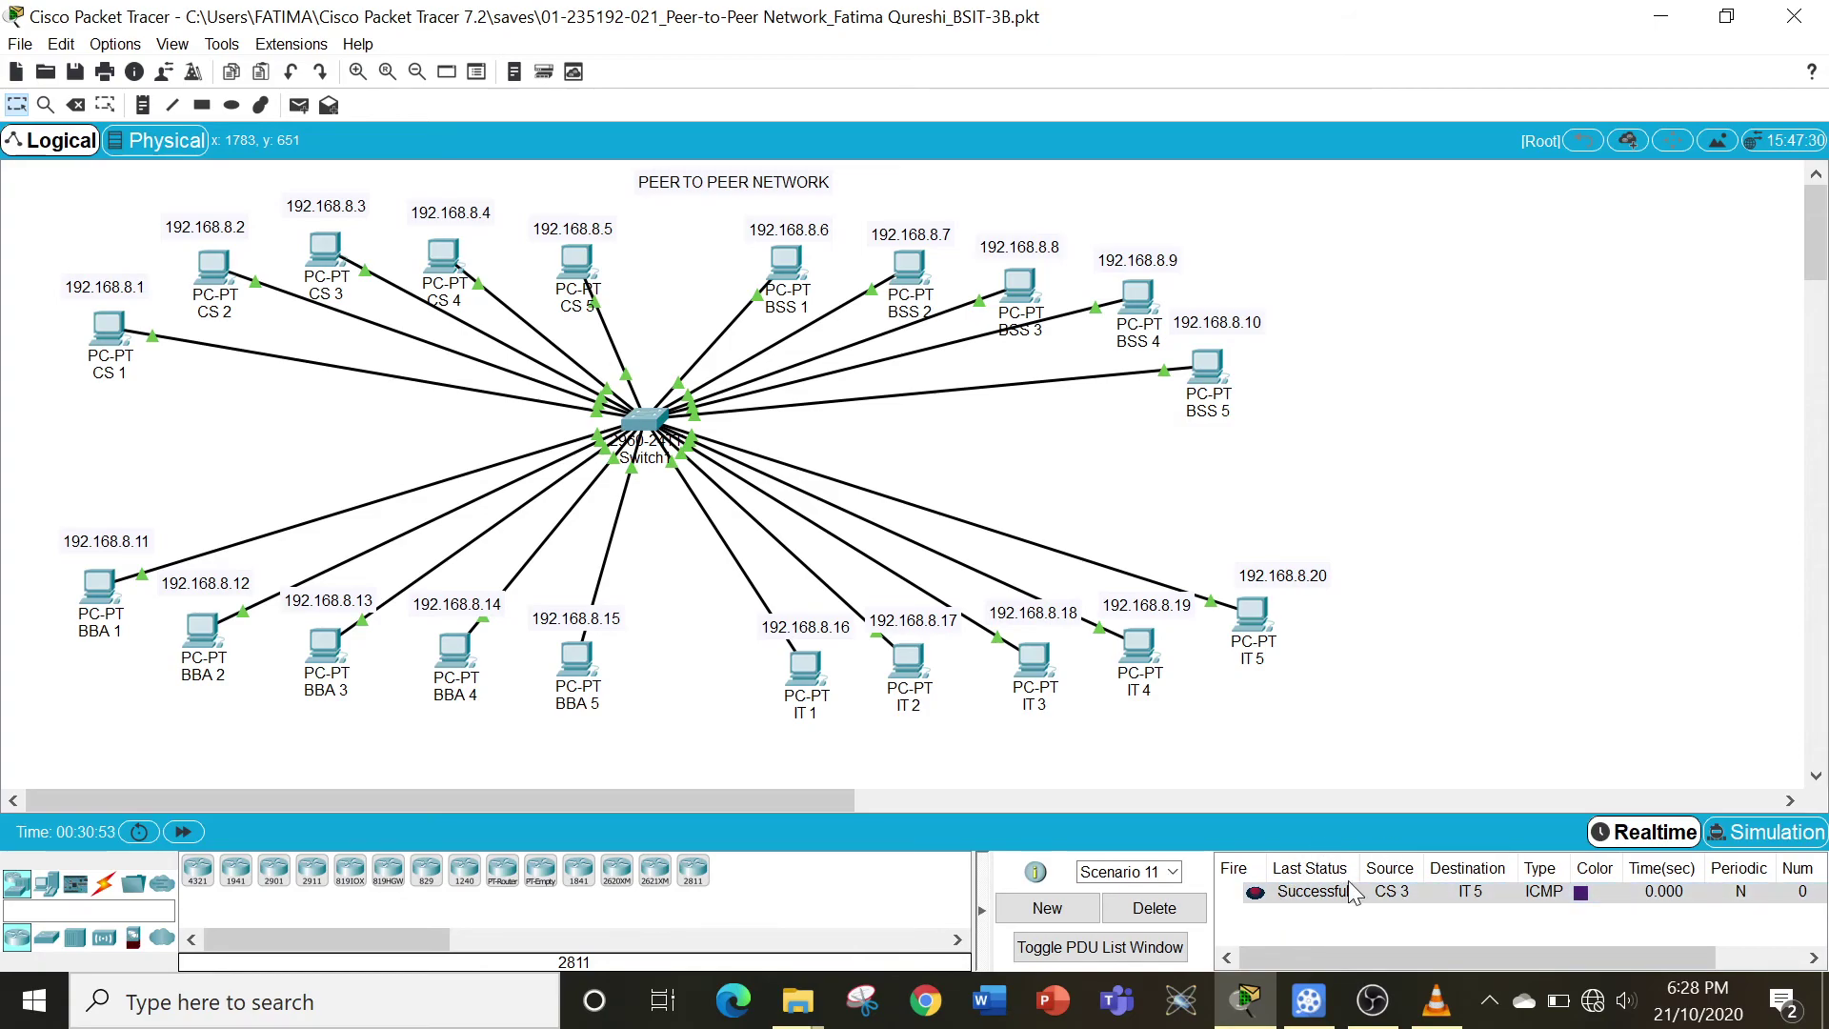
# Send a simple PDU from BSS 3 to BBA 2.
pyautogui.click(301, 106)
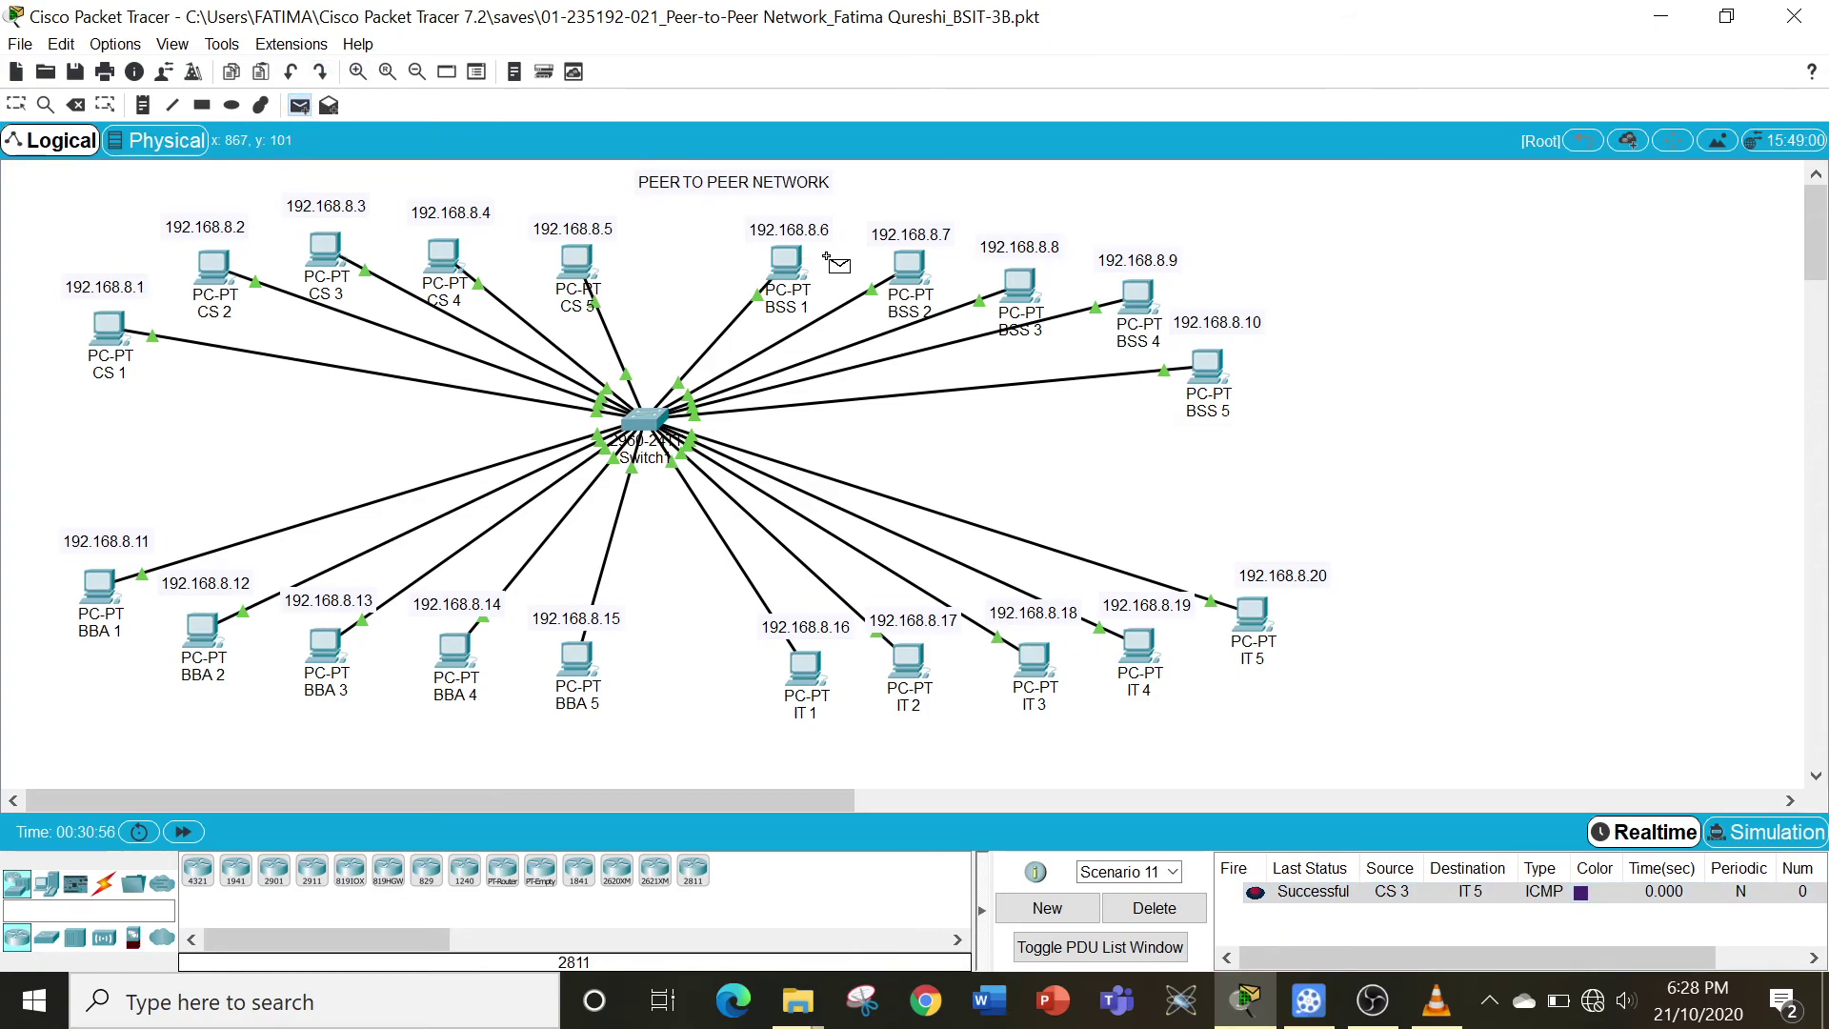
pyautogui.click(1013, 276)
pyautogui.click(202, 637)
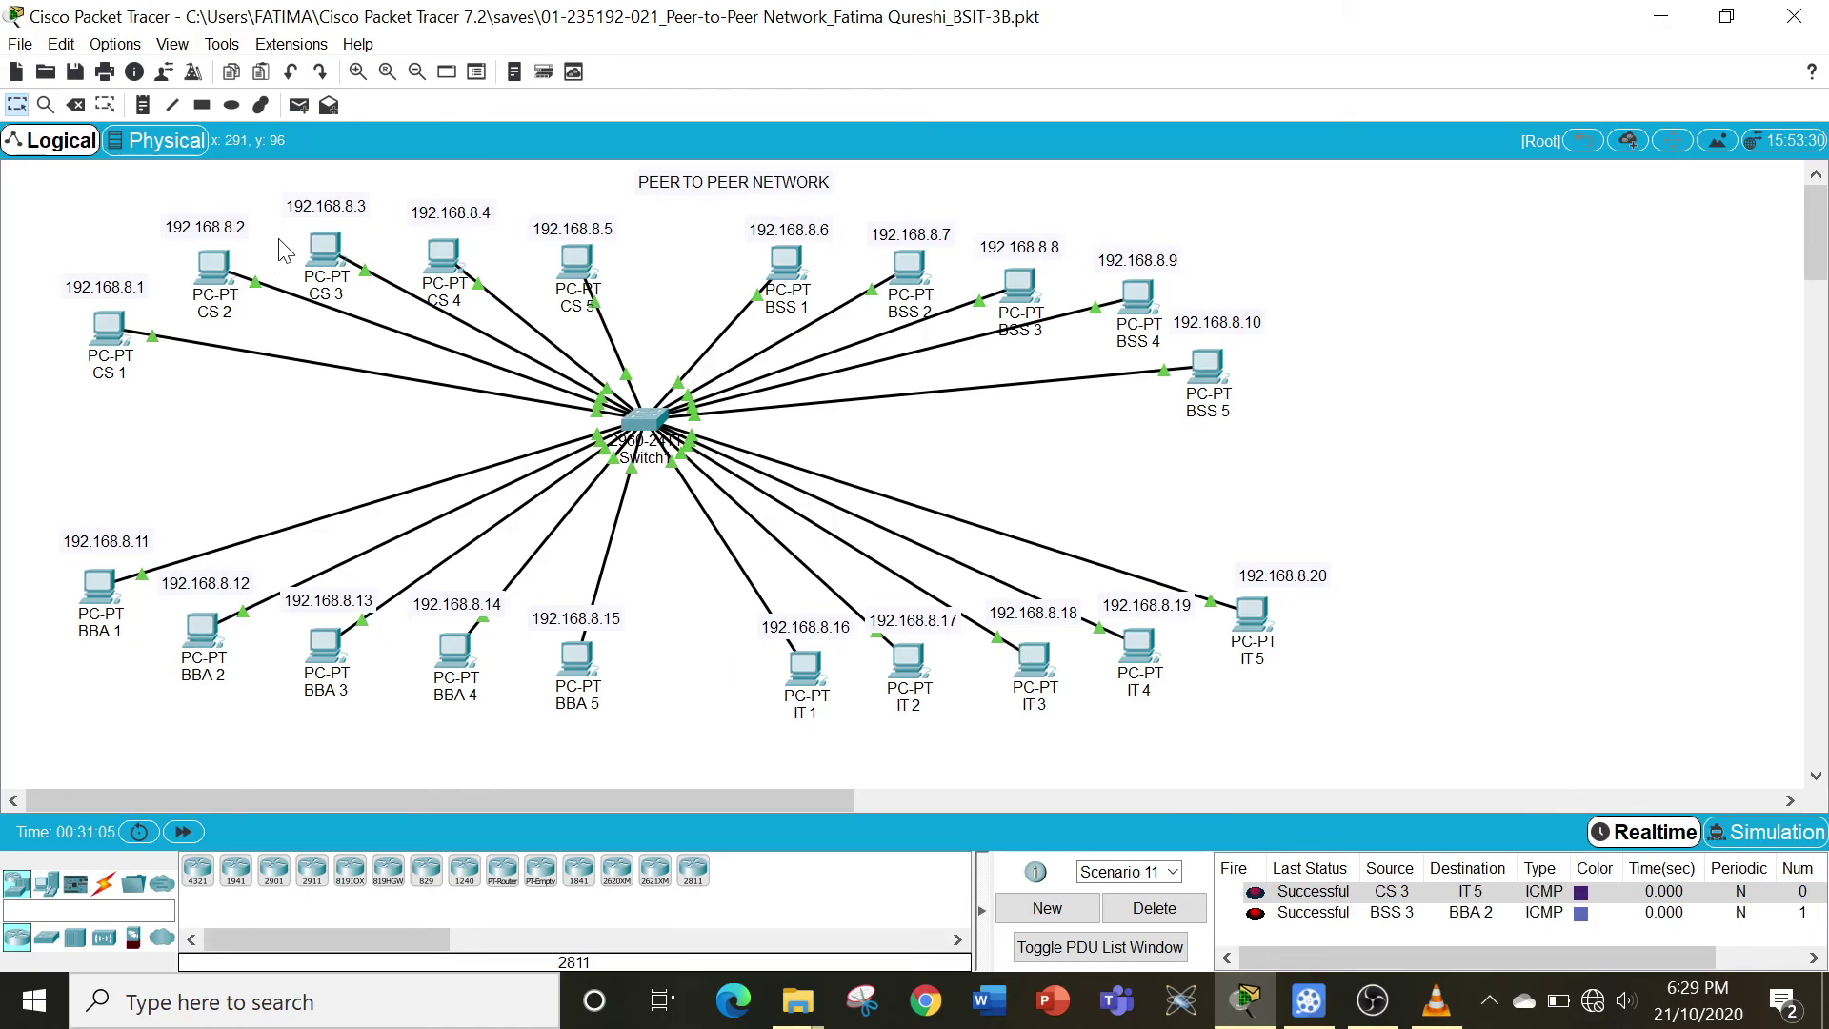
# Send a simple PDU from BBA 3 to BBA 5.
pyautogui.click(303, 109)
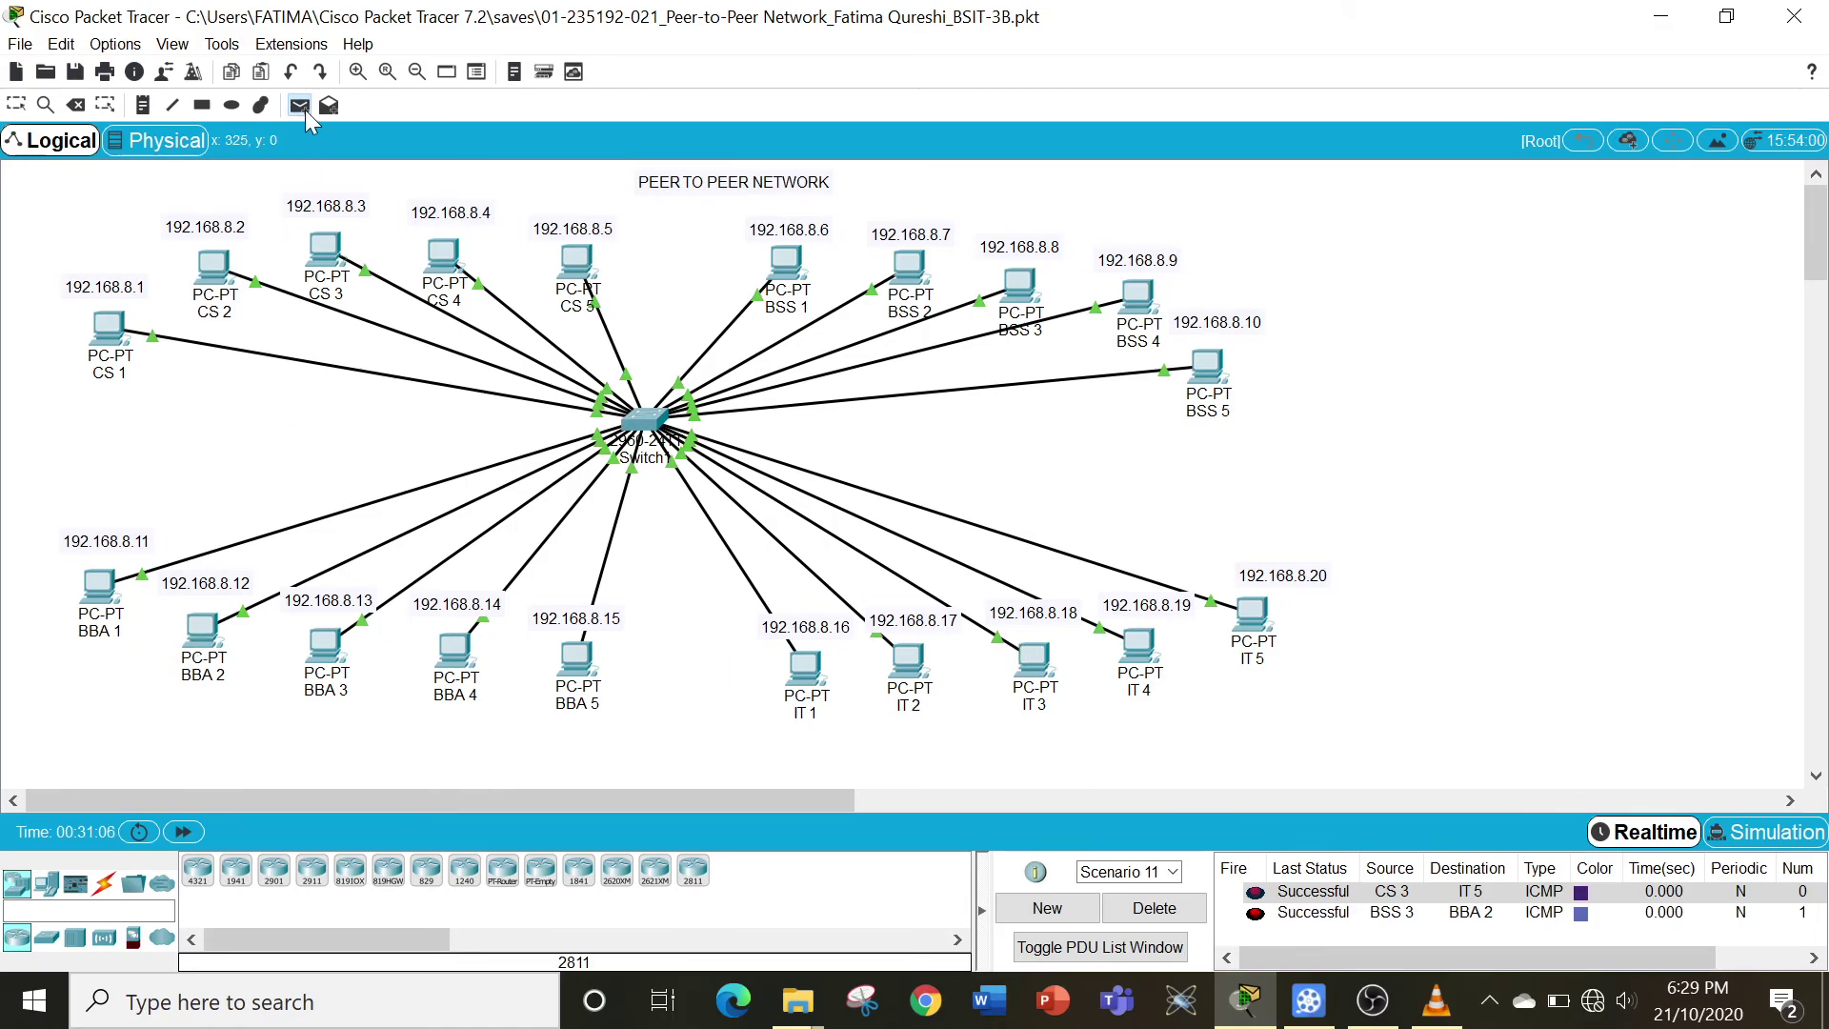
pyautogui.click(322, 640)
pyautogui.click(581, 655)
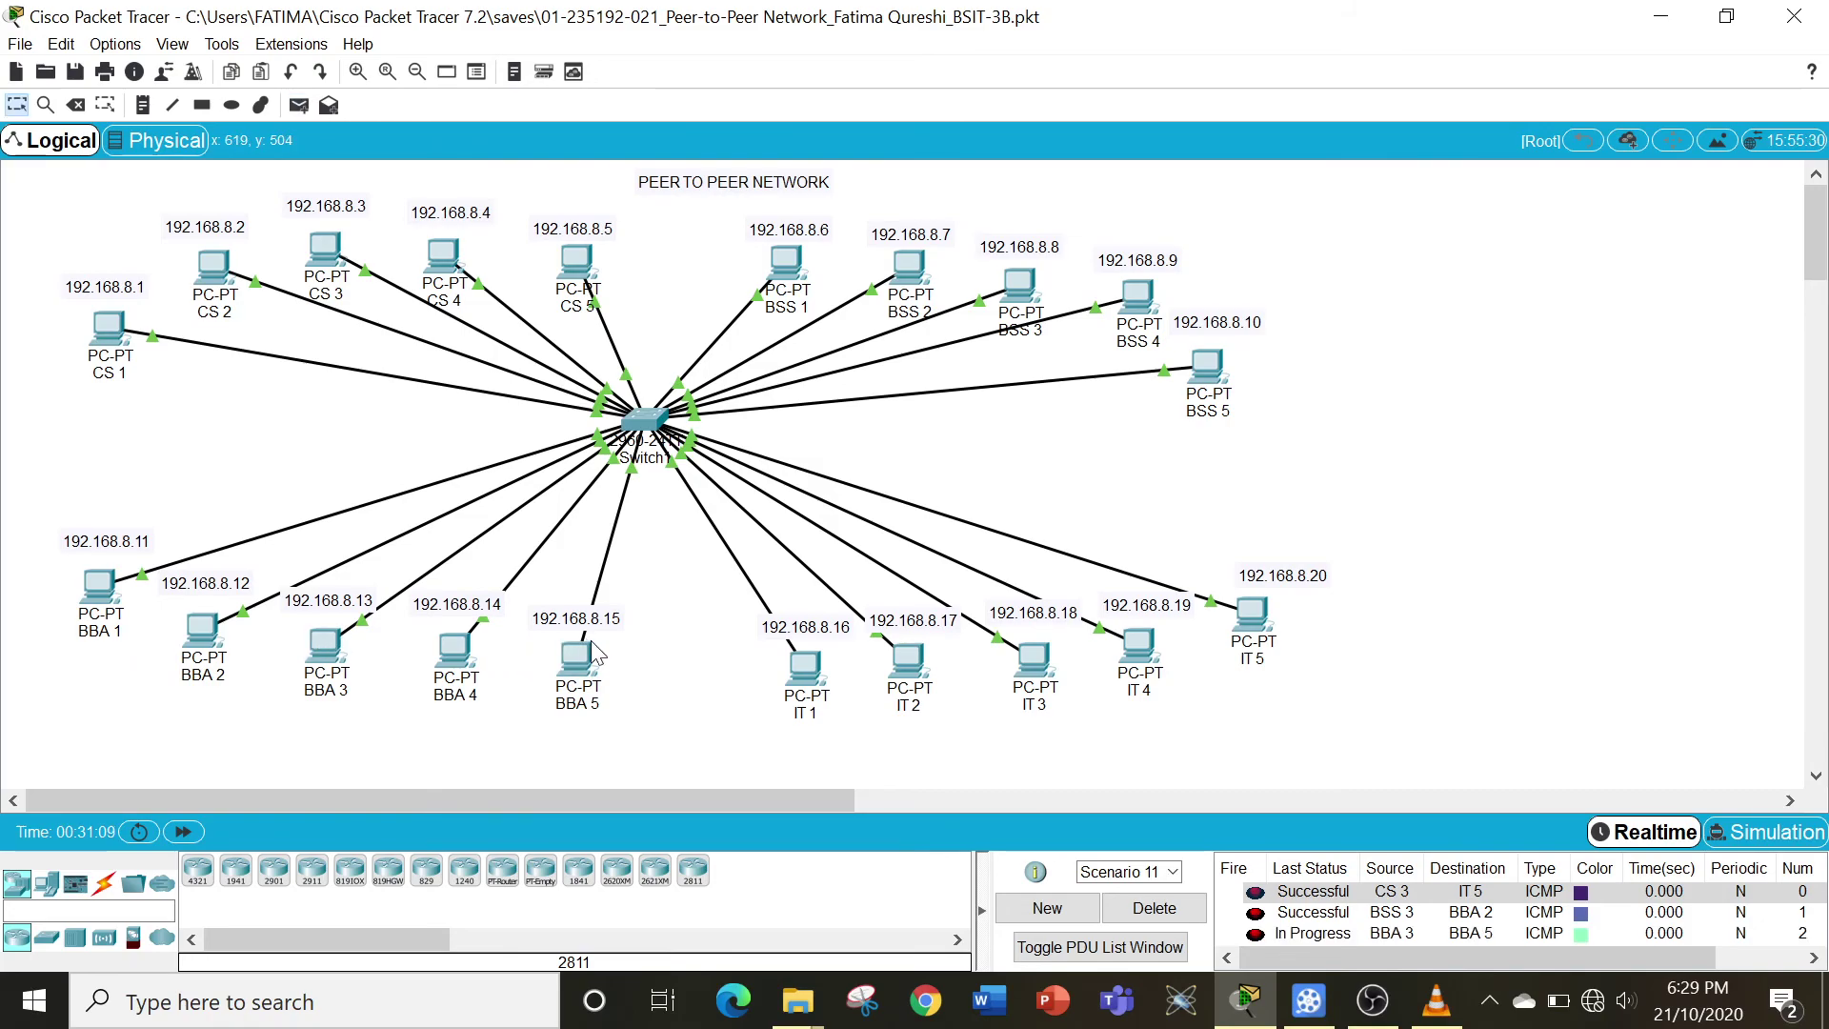